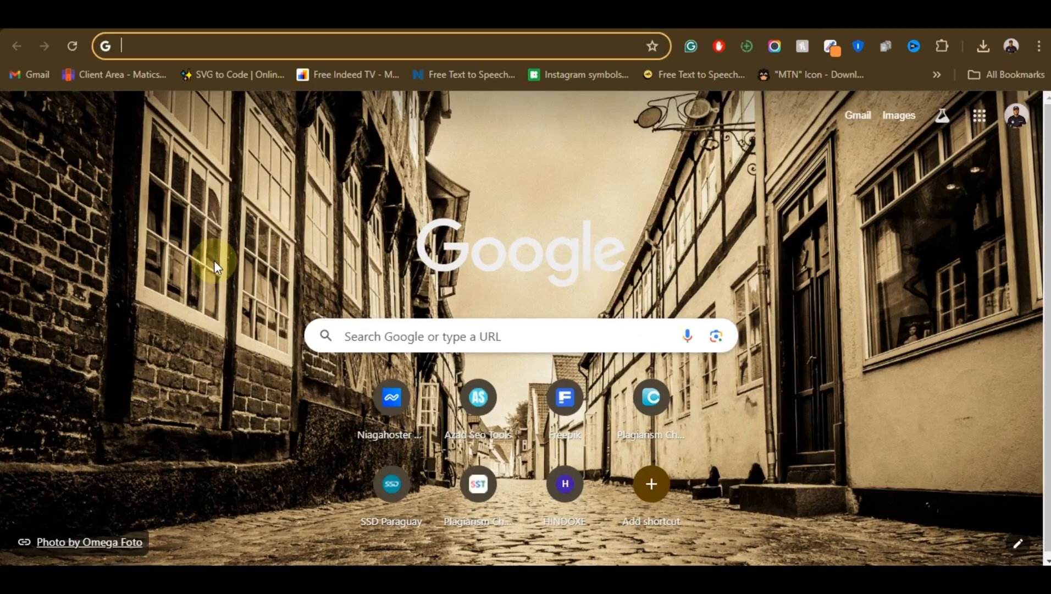
Open the demo.remedydevcodes.online site and look through the sections of its home page
{"action": "left_click", "coordinate": [113, 14]}
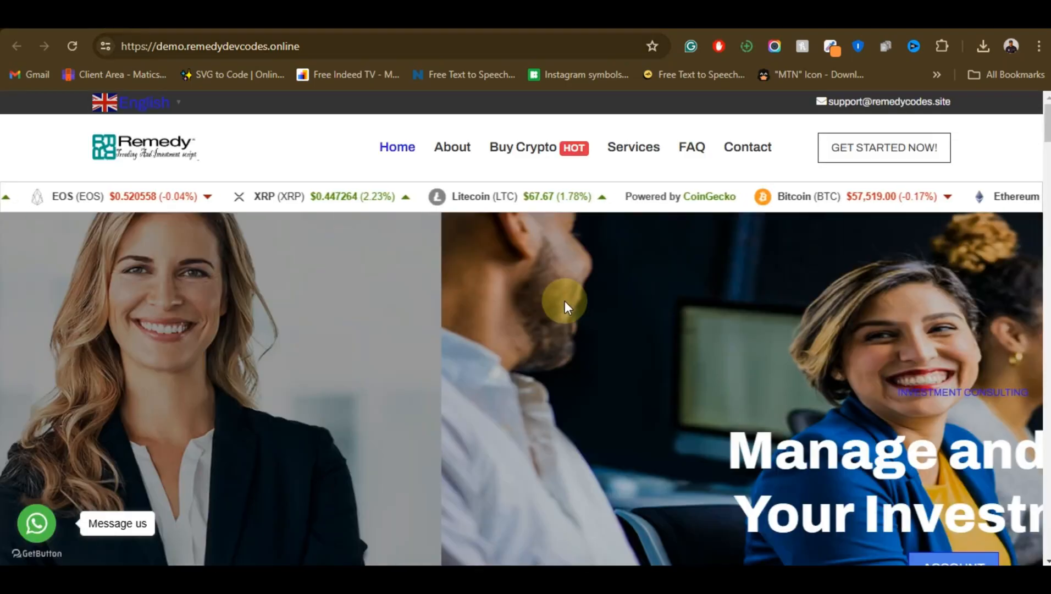
{"action": "scroll", "coordinate": [569, 330], "scroll_direction": "down", "scroll_amount": 10}
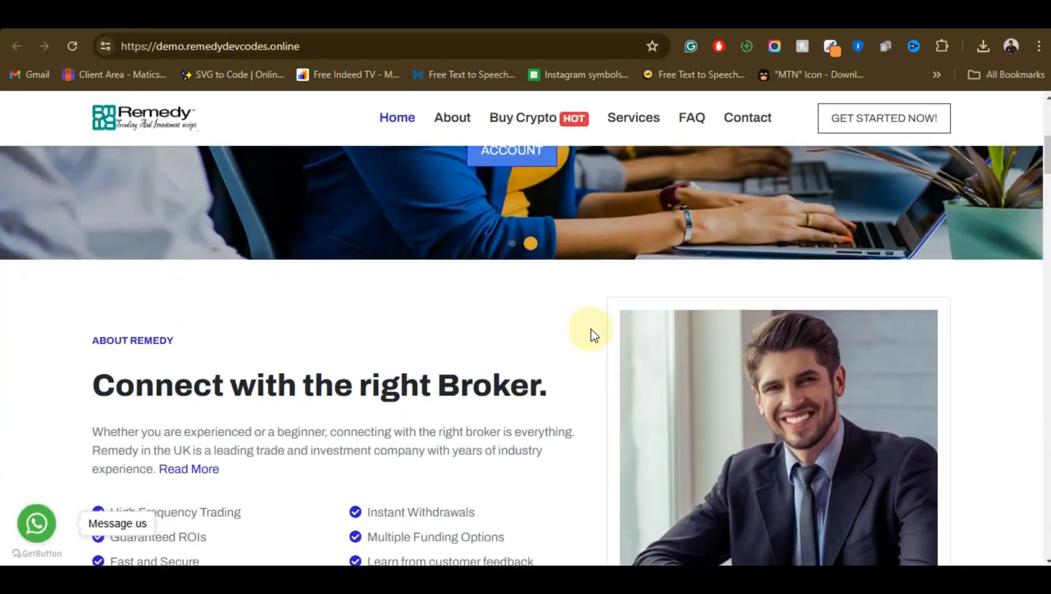
{"action": "scroll", "coordinate": [592, 332], "scroll_direction": "down", "scroll_amount": 15}
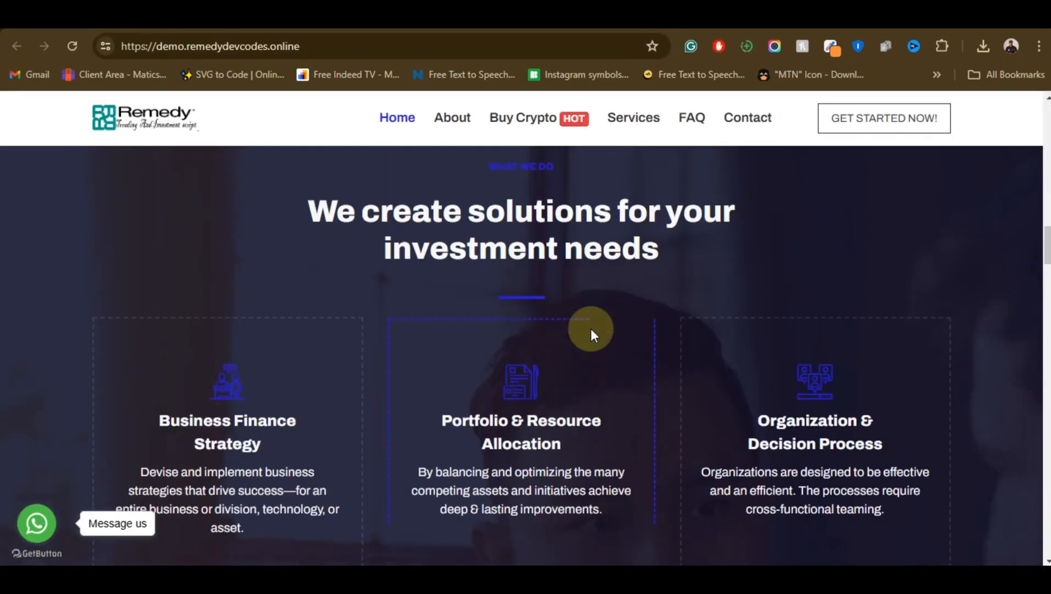
{"action": "scroll", "coordinate": [670, 368], "scroll_direction": "down", "scroll_amount": 4}
{"action": "scroll", "coordinate": [669, 371], "scroll_direction": "down", "scroll_amount": 4}
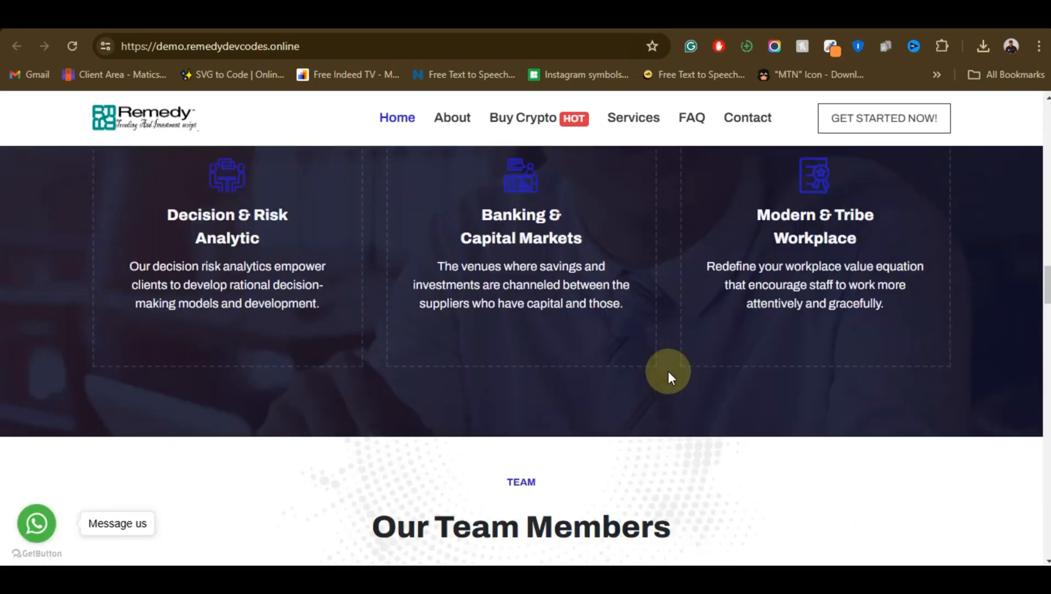
{"action": "scroll", "coordinate": [667, 371], "scroll_direction": "up", "scroll_amount": 15}
{"action": "scroll", "coordinate": [362, 302], "scroll_direction": "up", "scroll_amount": 5}
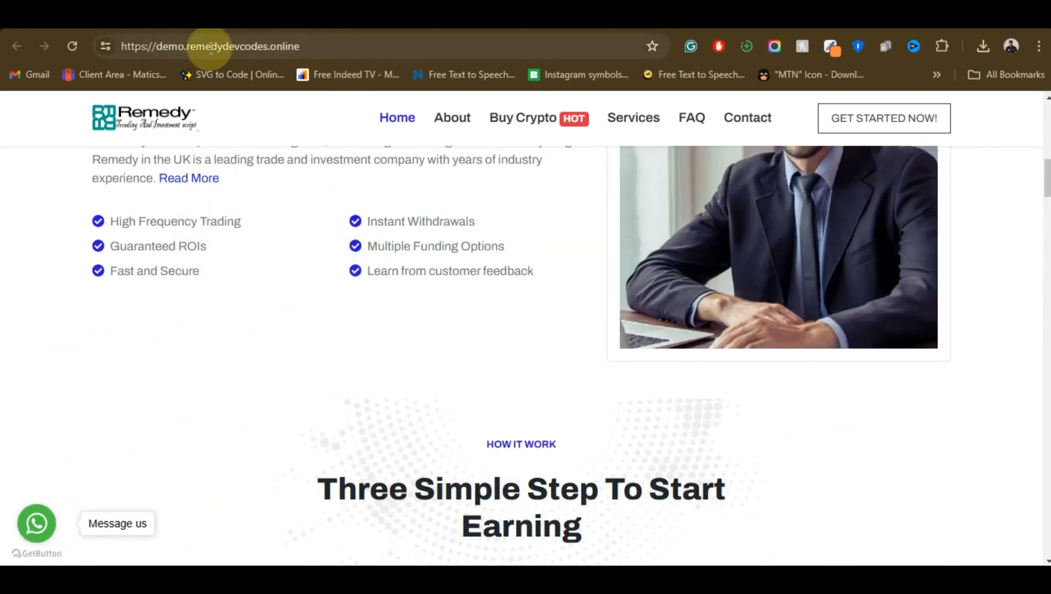
Copy the full web address of the Remedy demo site
{"action": "left_click", "coordinate": [267, 49]}
{"action": "right_click", "coordinate": [268, 48]}
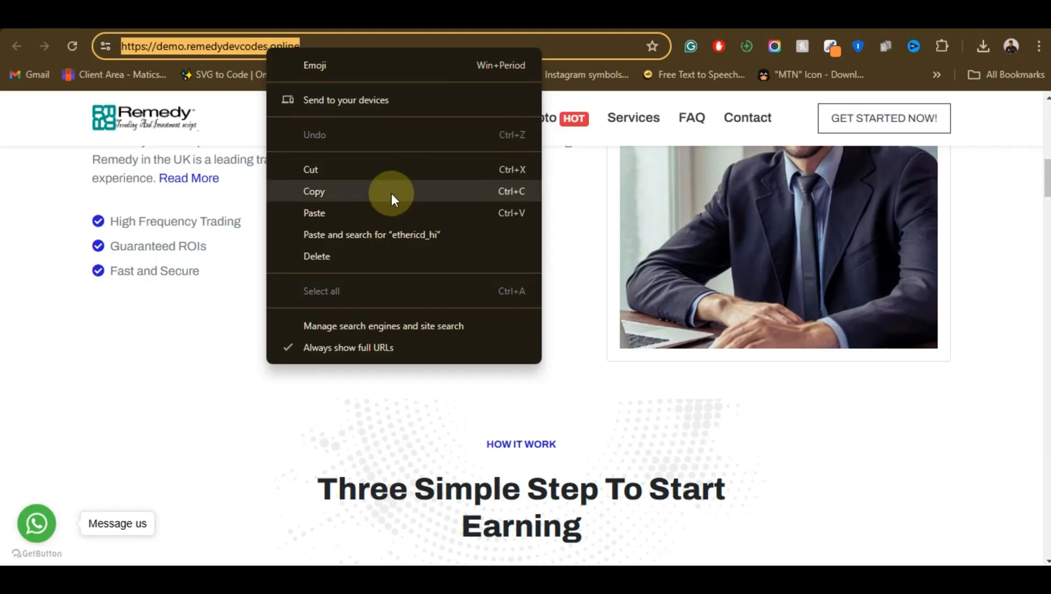
{"action": "left_click", "coordinate": [391, 193]}
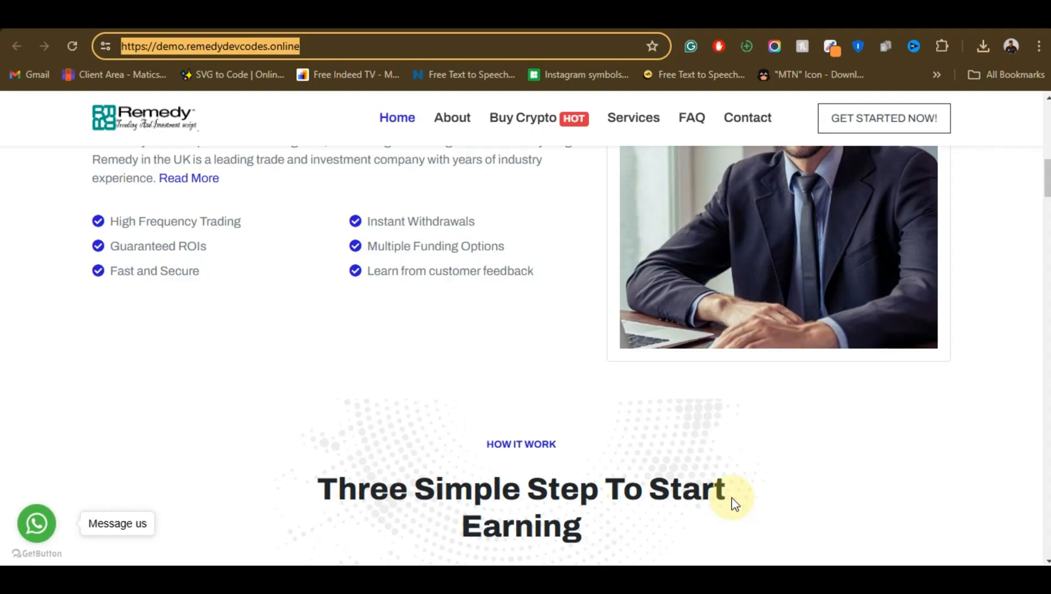
Switch to WinHTTrack Website Copier and start a new project
{"action": "left_click", "coordinate": [318, 325]}
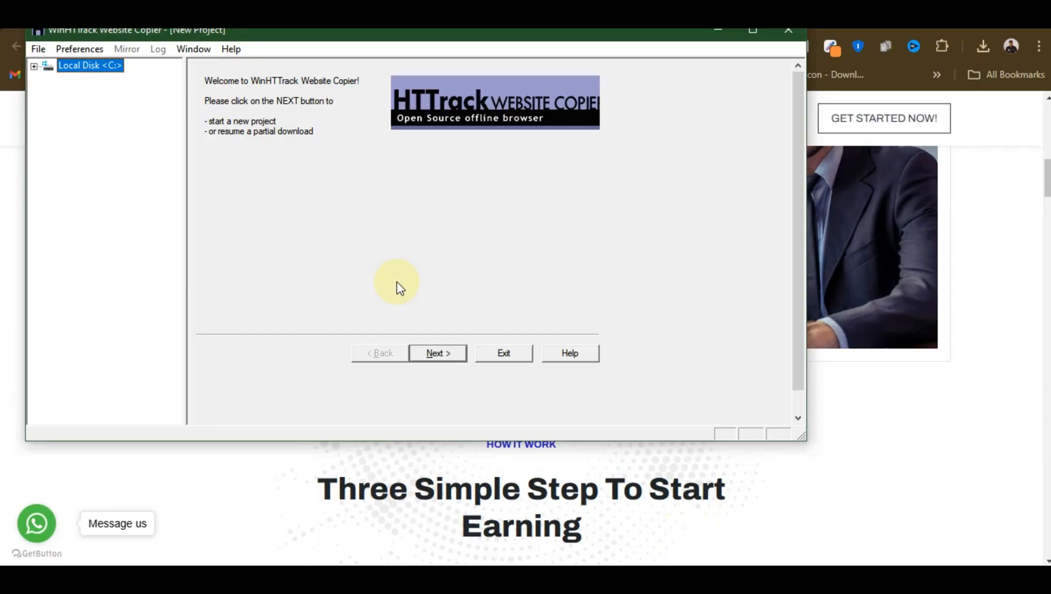
{"action": "left_click", "coordinate": [445, 474]}
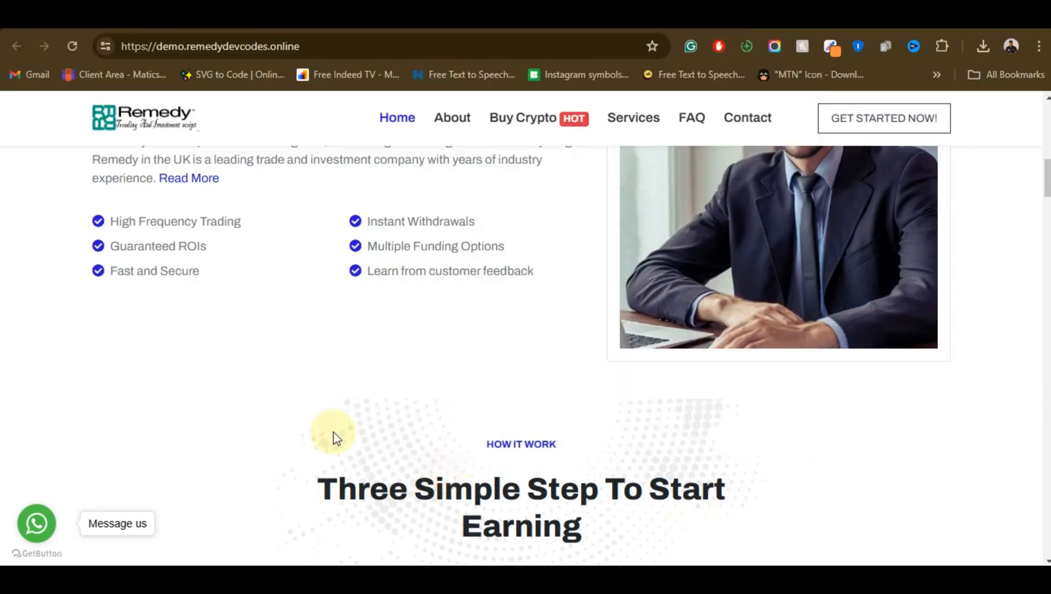
{"action": "left_click", "coordinate": [670, 579]}
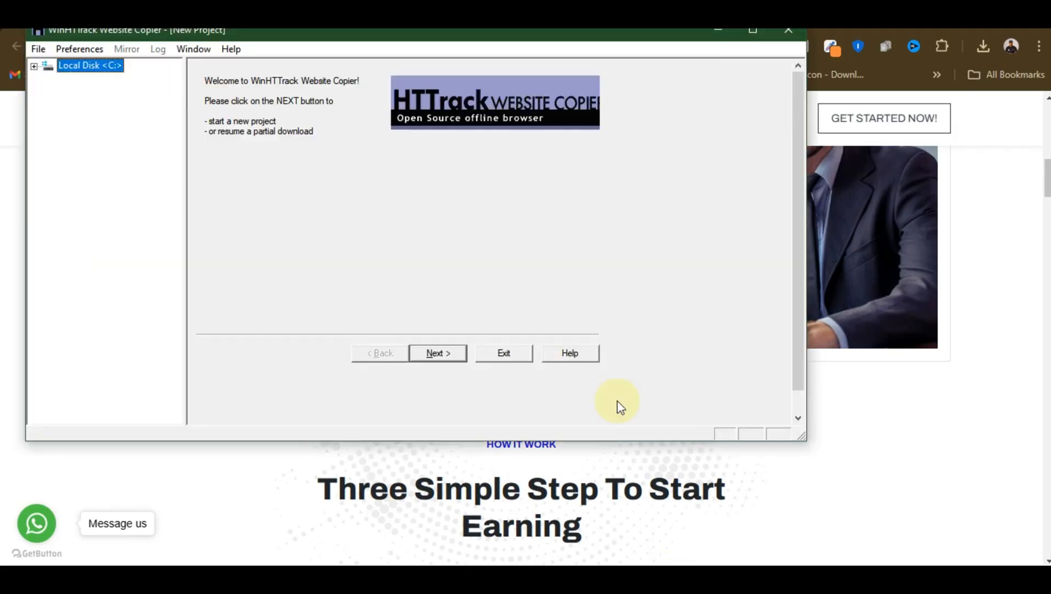
{"action": "left_click", "coordinate": [268, 240]}
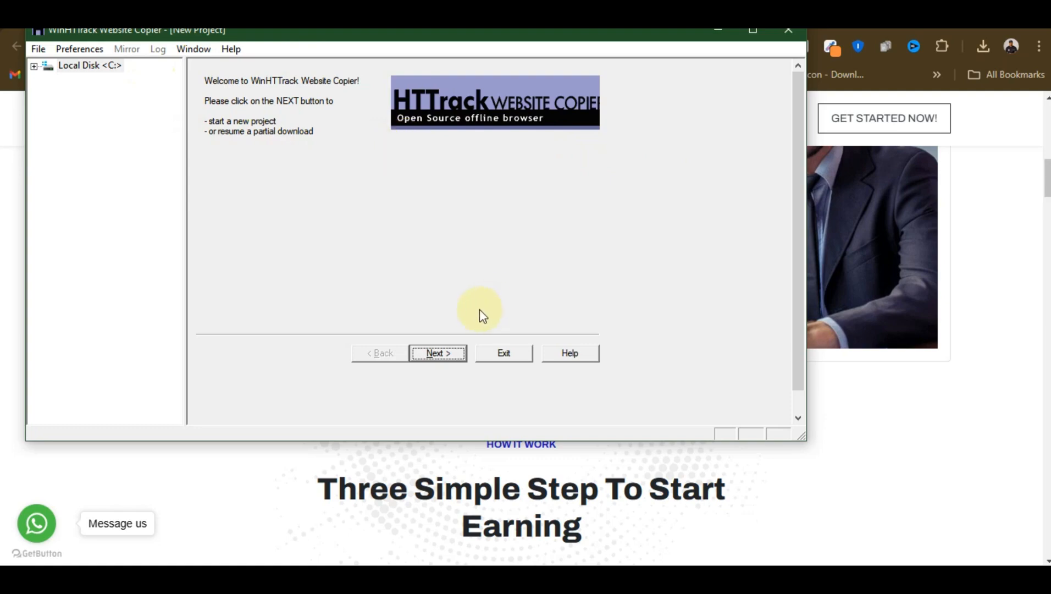
{"action": "left_click", "coordinate": [430, 356]}
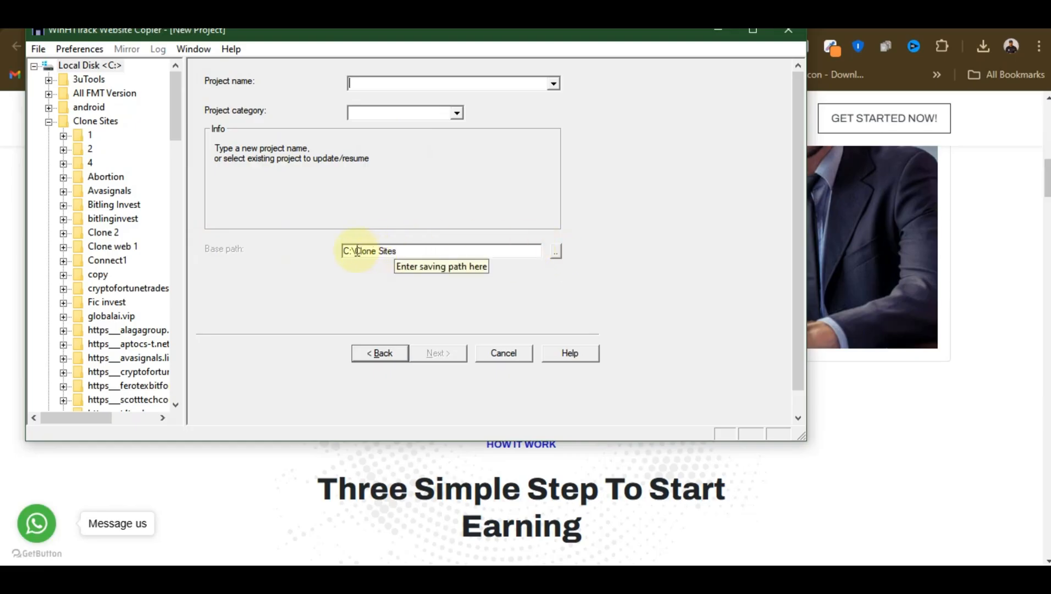
{"action": "left_click", "coordinate": [555, 251]}
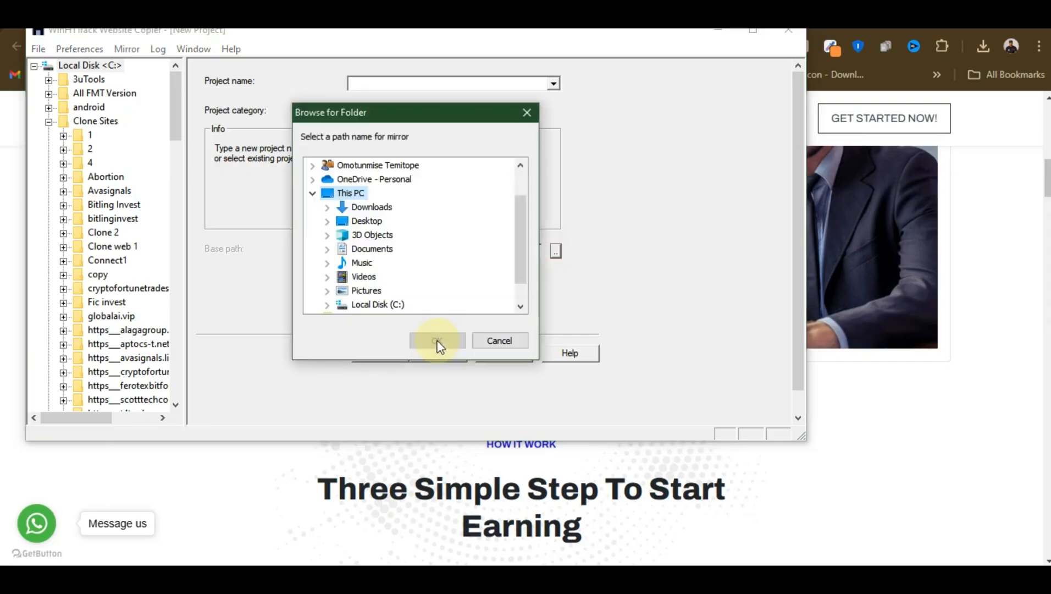
{"action": "scroll", "coordinate": [374, 242], "scroll_direction": "down", "scroll_amount": 1}
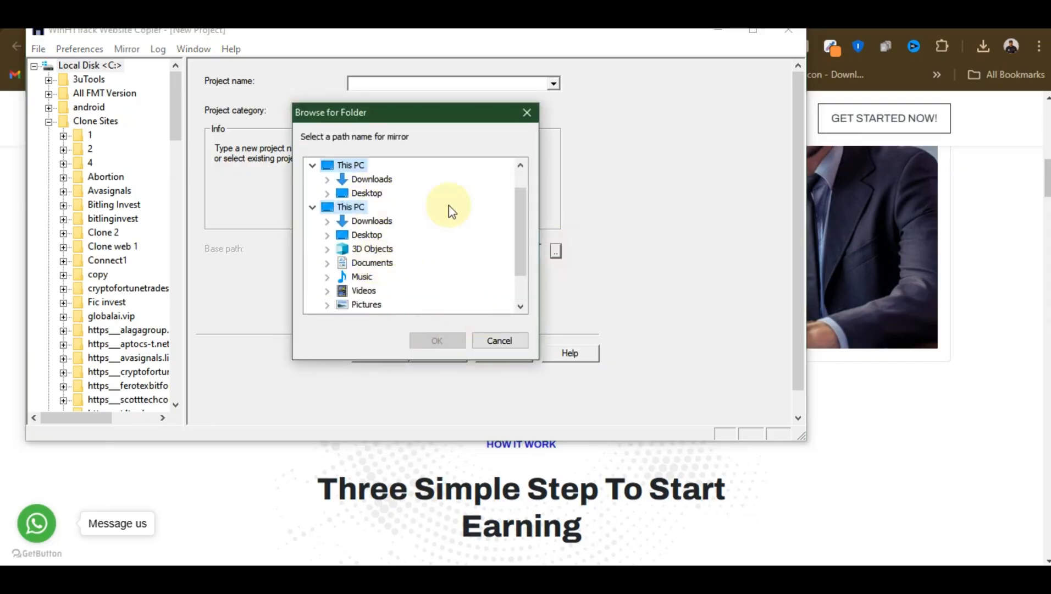
{"action": "left_click", "coordinate": [527, 113]}
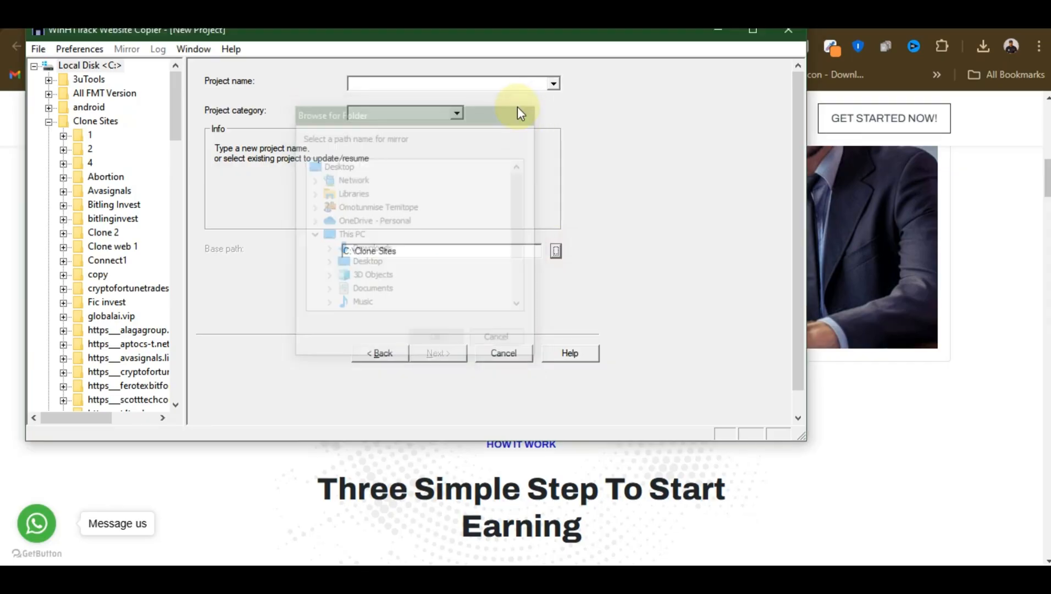
Name the new project "Video Class" and continue to the mirroring mode settings
{"action": "left_click", "coordinate": [355, 83]}
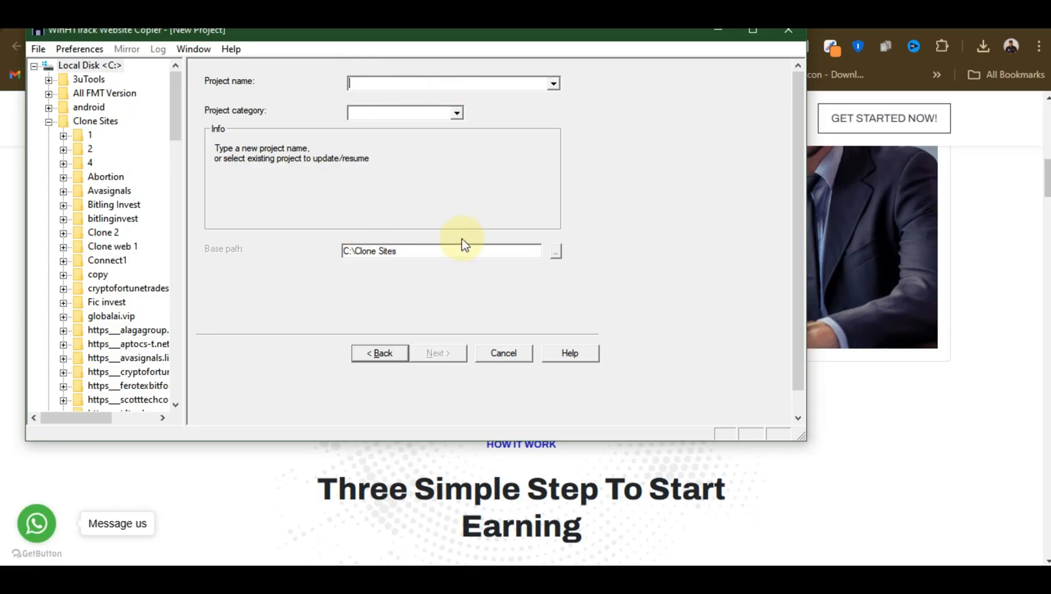
{"action": "left_click", "coordinate": [380, 81]}
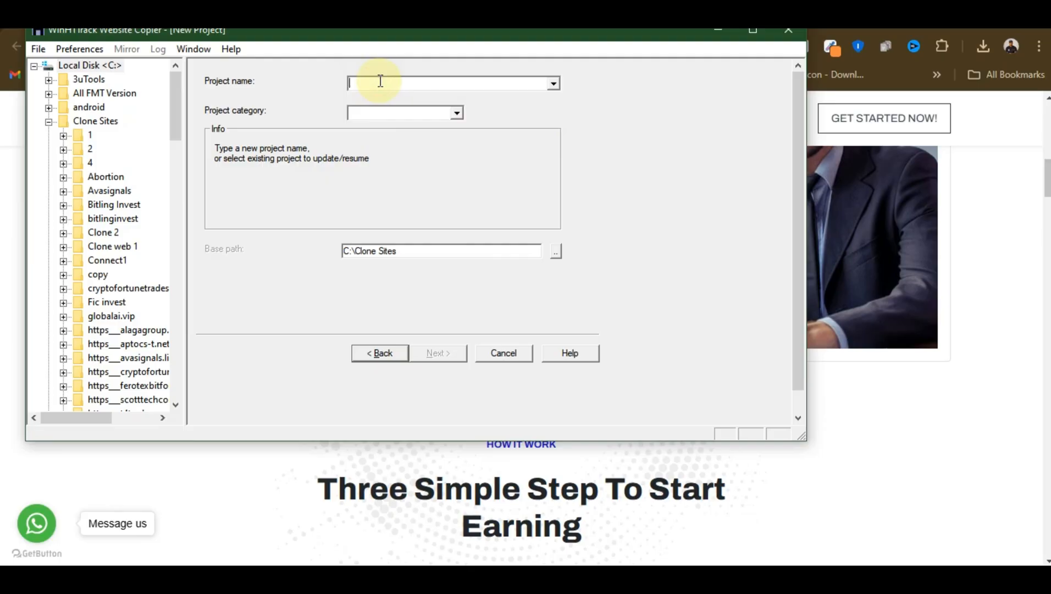
{"action": "type", "text": "V"}
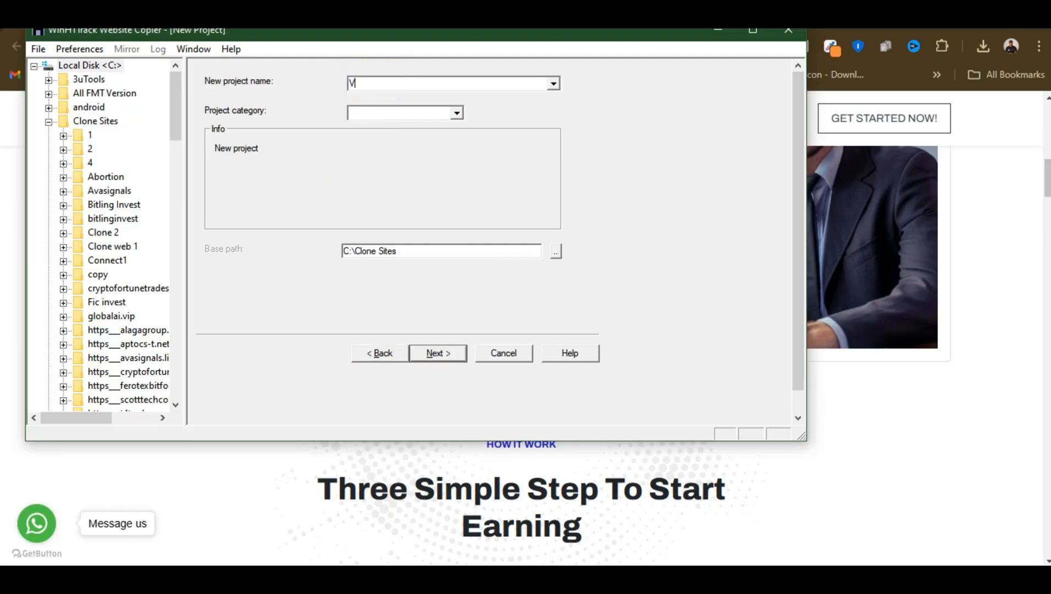
{"action": "type", "text": "ideo"}
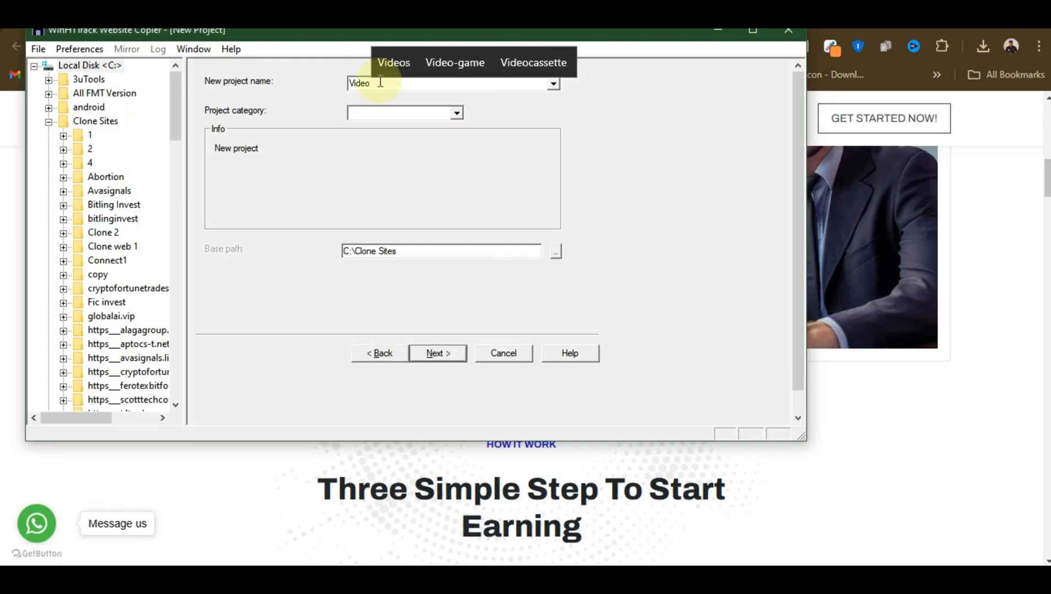
{"action": "type", "text": " Class"}
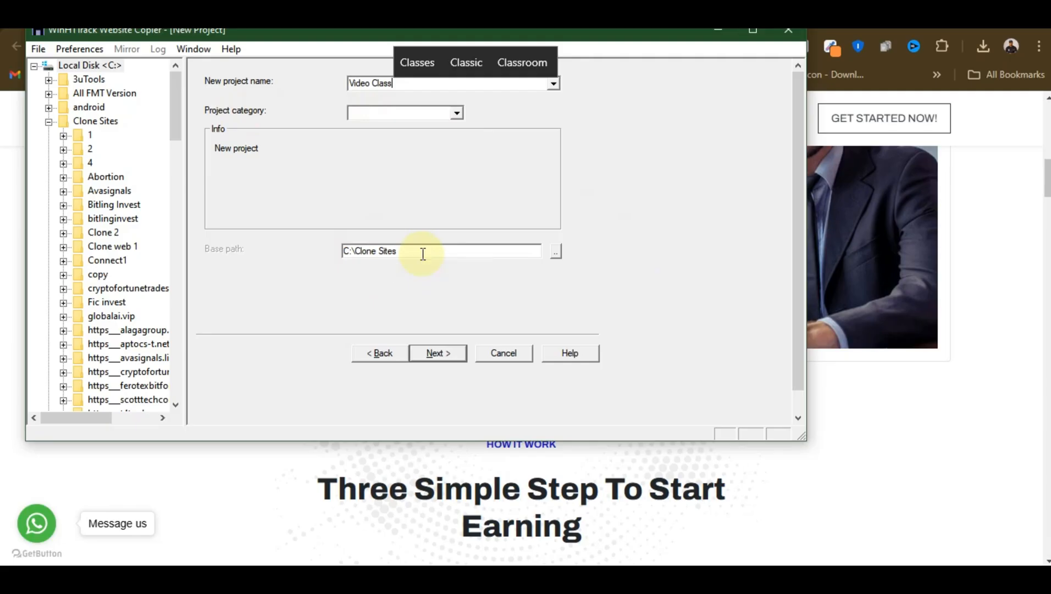
{"action": "left_click", "coordinate": [433, 354]}
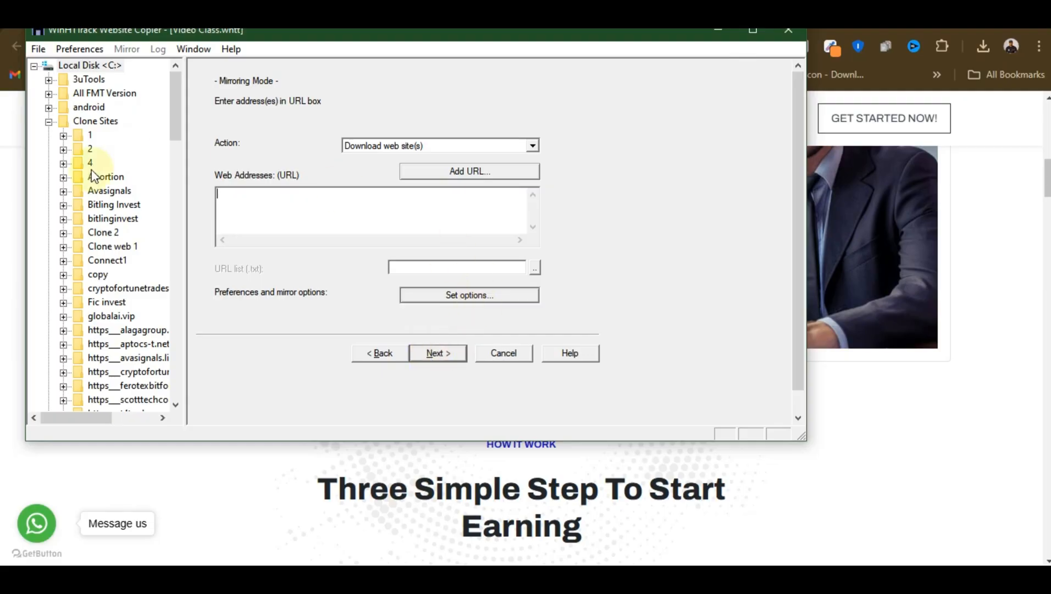
Switch to the browser and copy the Remedy demo site's address for the mirror project
{"action": "left_click", "coordinate": [269, 490]}
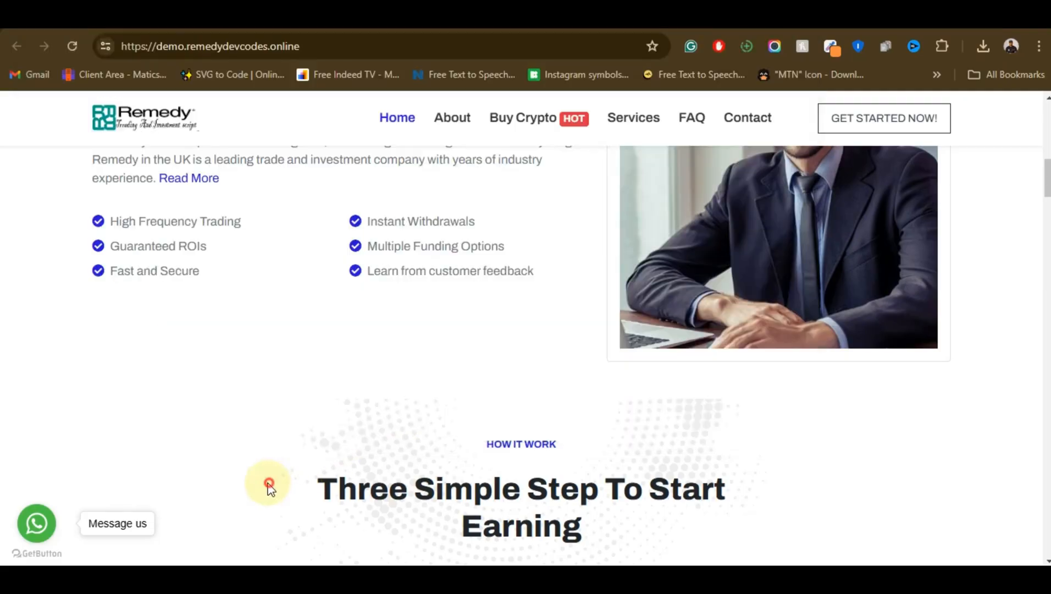
{"action": "left_click", "coordinate": [223, 46]}
{"action": "right_click", "coordinate": [223, 48]}
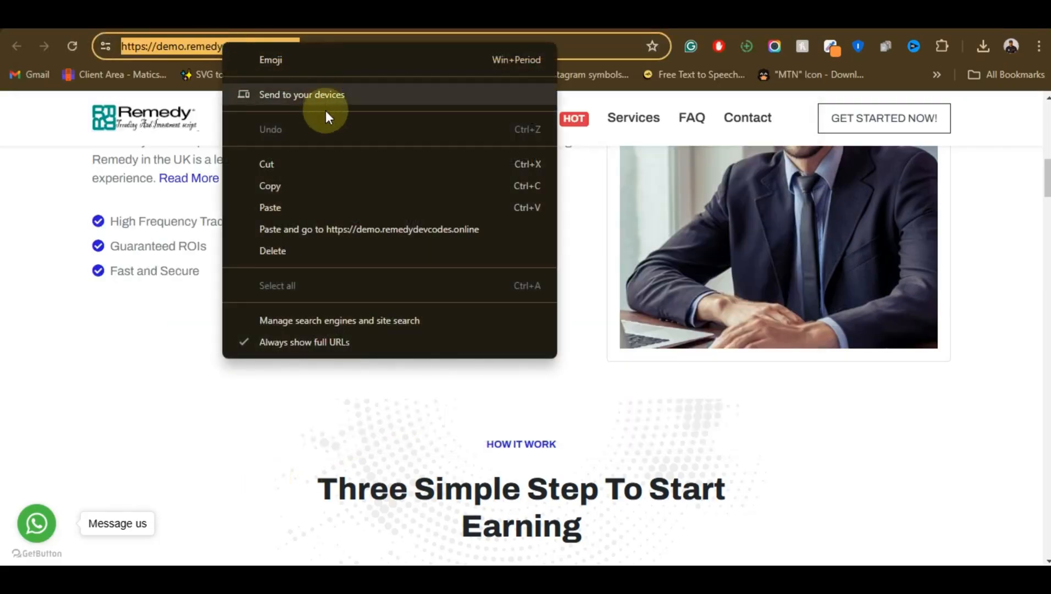
{"action": "left_click", "coordinate": [266, 185]}
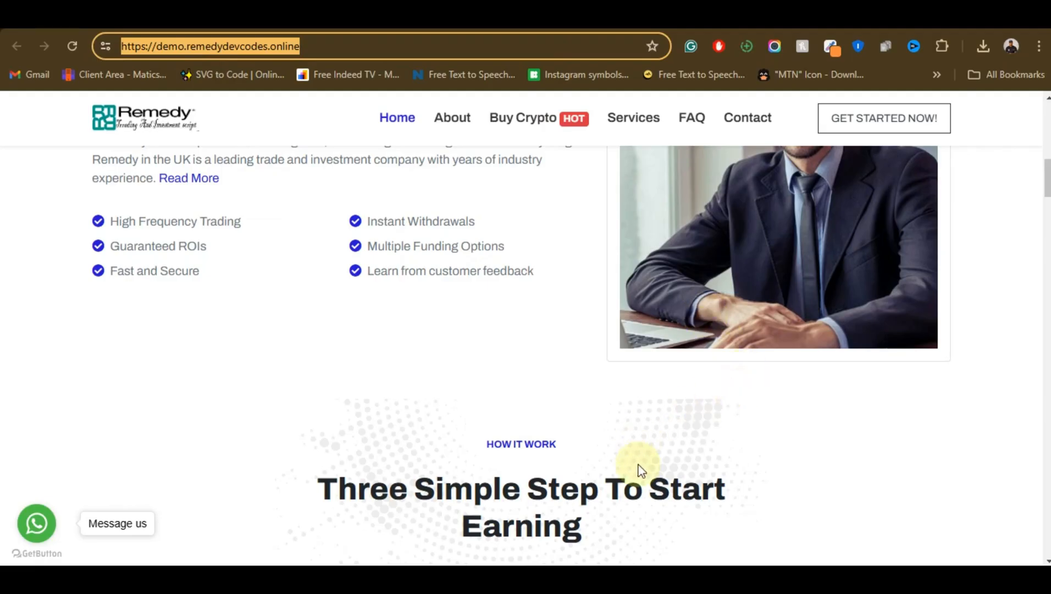
{"action": "left_click", "coordinate": [673, 564]}
{"action": "left_click", "coordinate": [283, 199]}
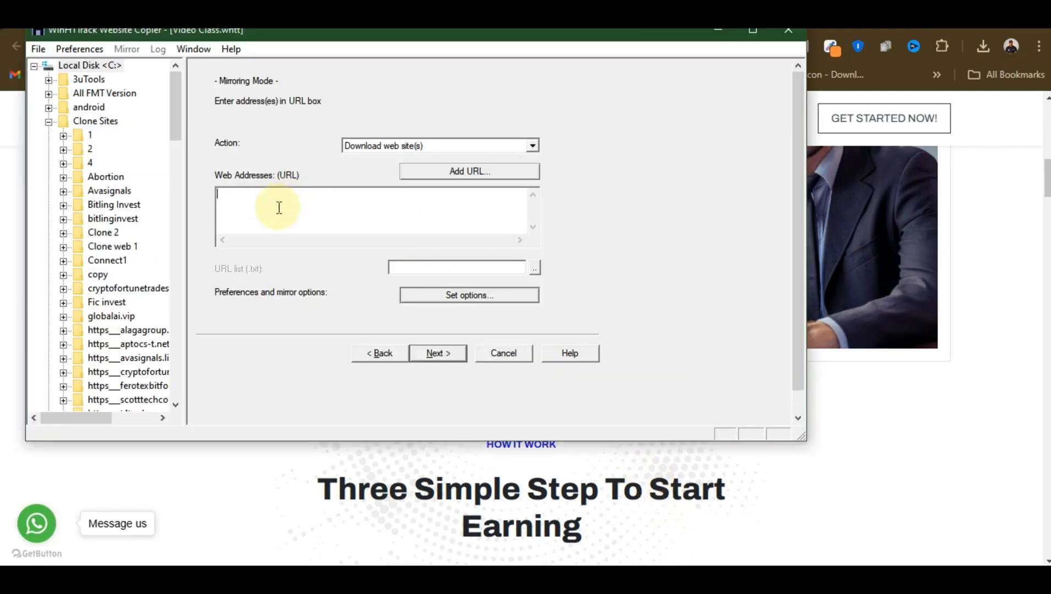
{"action": "key", "text": "ctrl+v"}
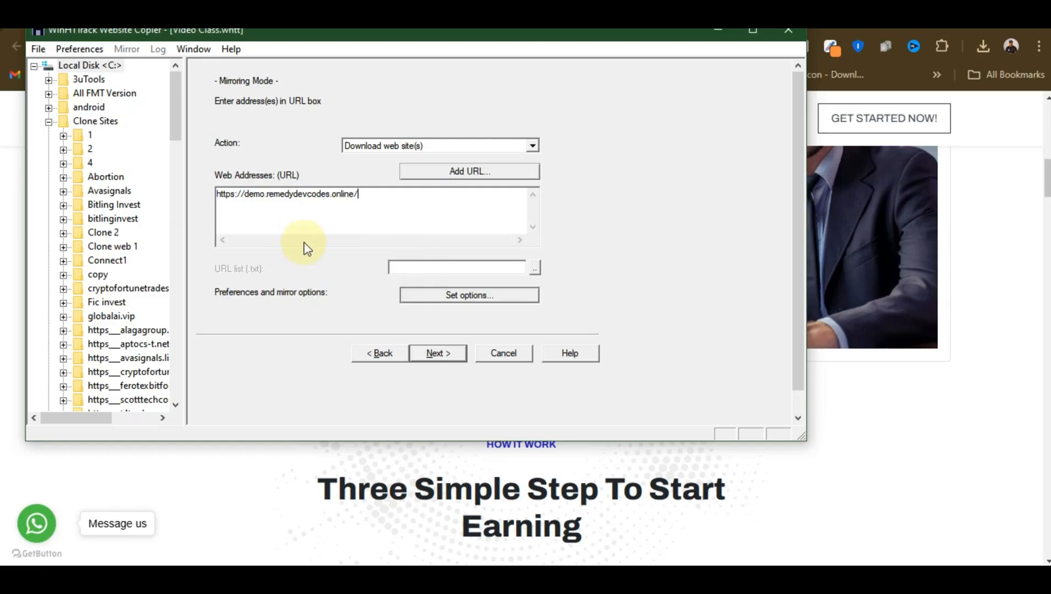
{"action": "left_click", "coordinate": [434, 356]}
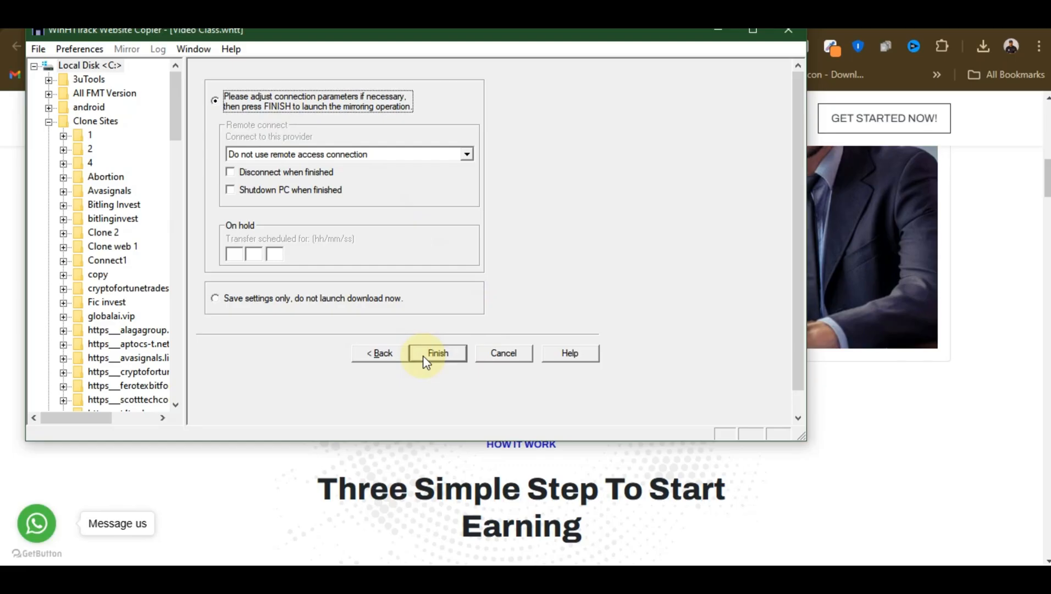
{"action": "left_click", "coordinate": [426, 361]}
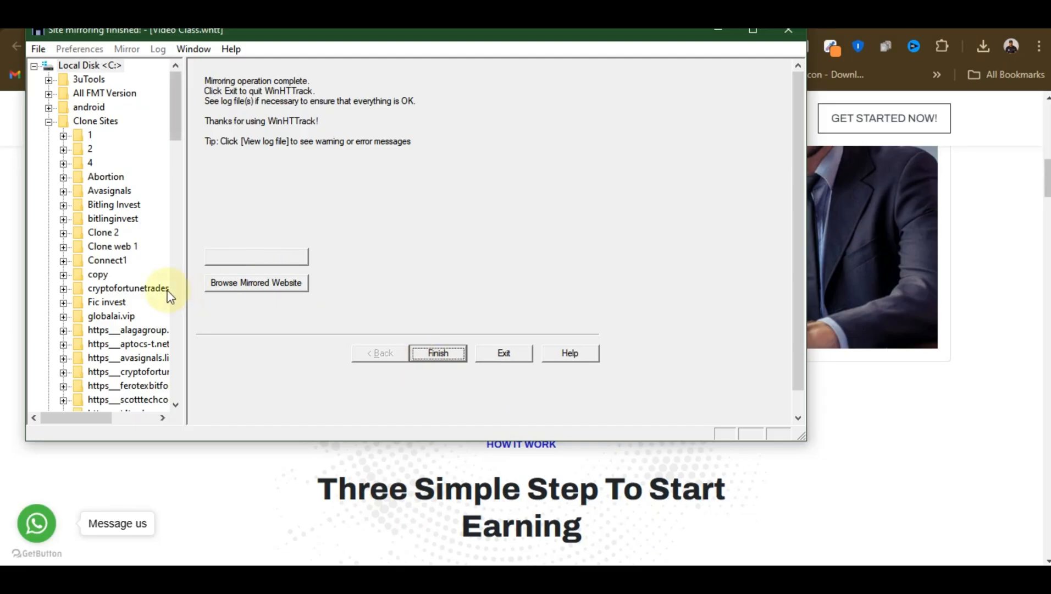
Narrow the folder tree, open the mirrored website in the browser and examine the sections of its home page
{"action": "left_click_drag", "start_coordinate": [187, 283], "coordinate": [91, 283]}
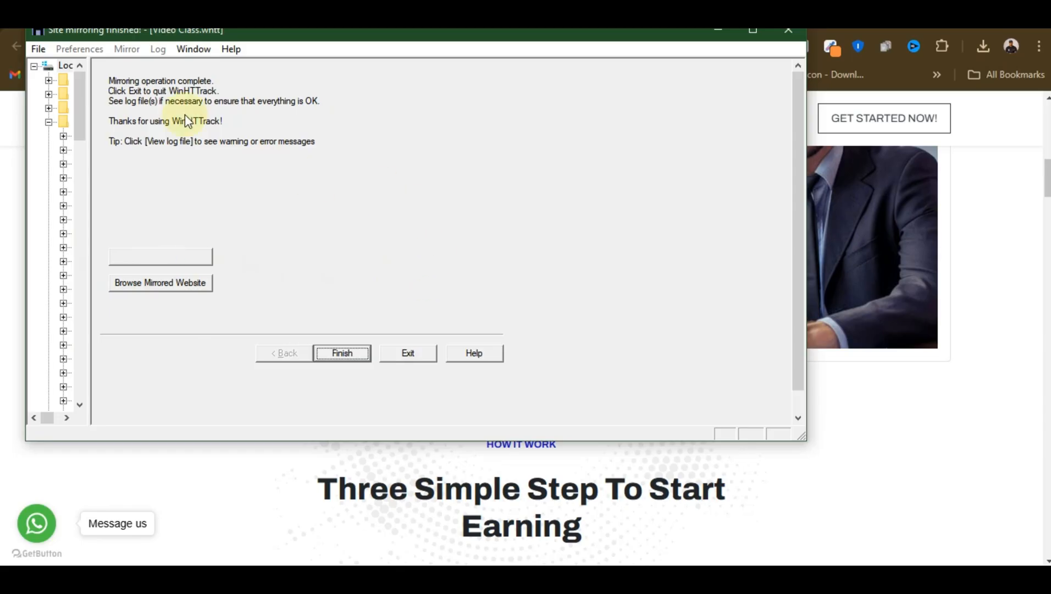
{"action": "left_click", "coordinate": [186, 292]}
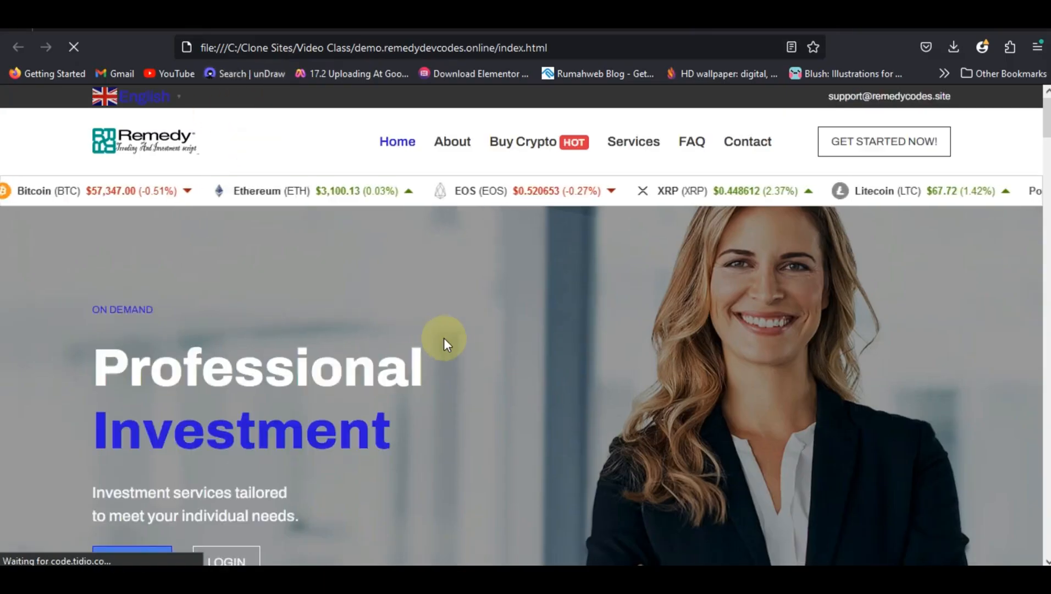
{"action": "scroll", "coordinate": [448, 336], "scroll_direction": "down", "scroll_amount": 7}
{"action": "scroll", "coordinate": [449, 336], "scroll_direction": "down", "scroll_amount": 12}
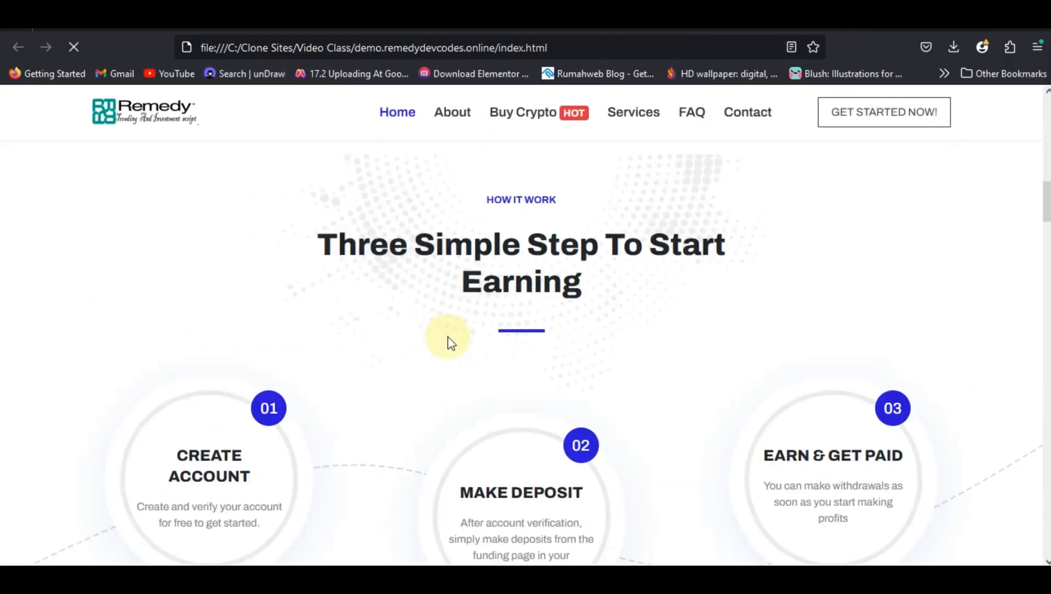
{"action": "scroll", "coordinate": [447, 336], "scroll_direction": "down", "scroll_amount": 12}
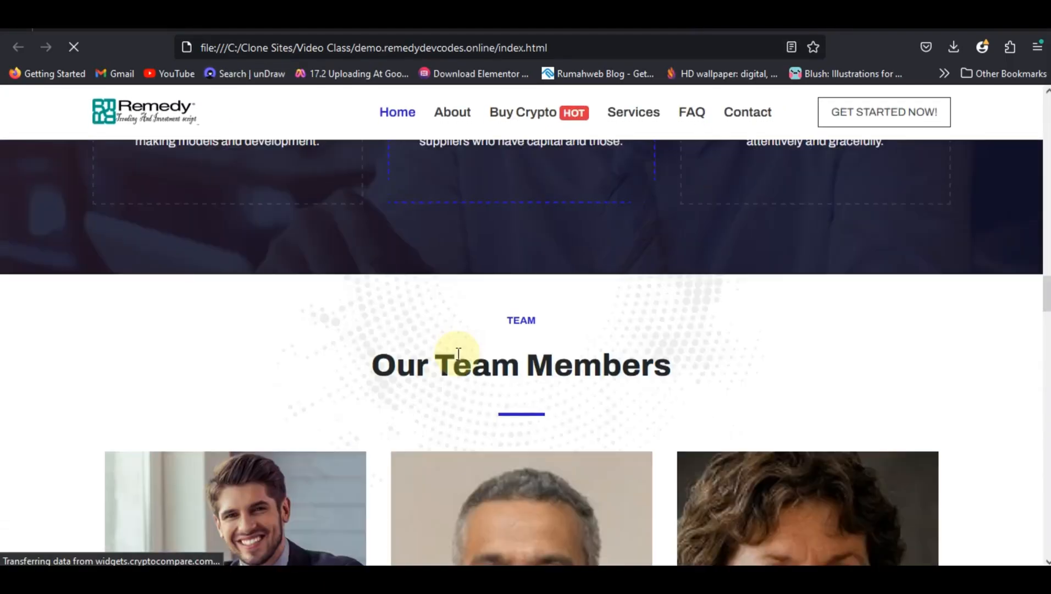
{"action": "scroll", "coordinate": [463, 376], "scroll_direction": "down", "scroll_amount": 5}
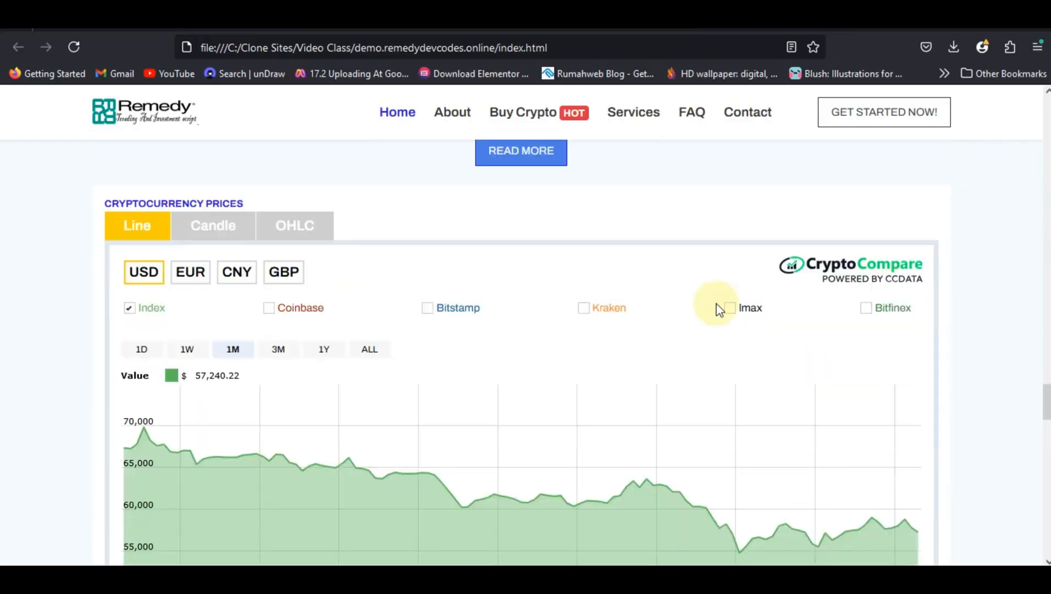
{"action": "scroll", "coordinate": [995, 278], "scroll_direction": "down", "scroll_amount": 9}
{"action": "scroll", "coordinate": [974, 331], "scroll_direction": "down", "scroll_amount": 10}
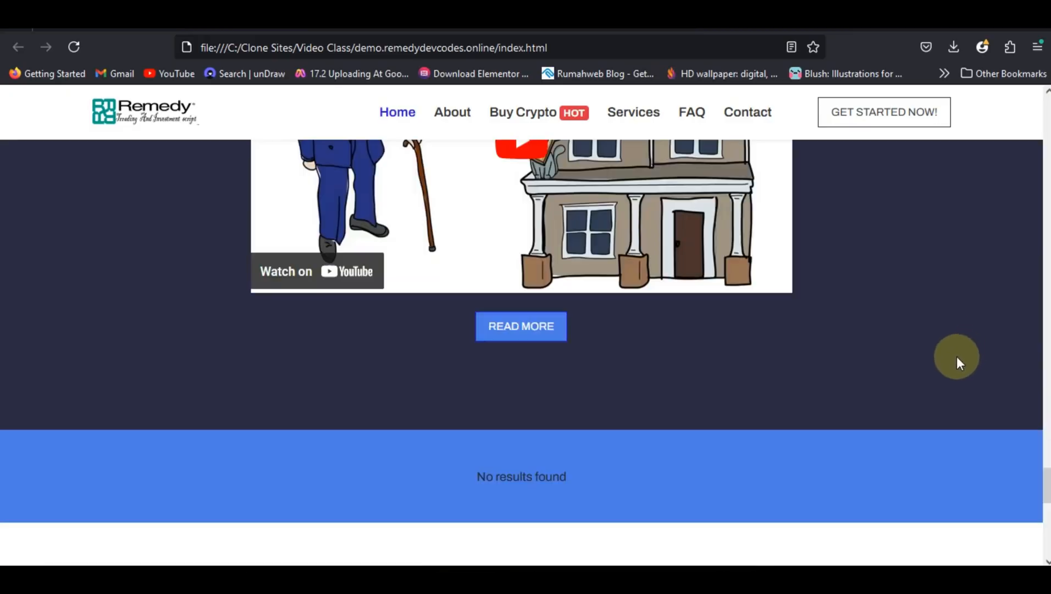
{"action": "scroll", "coordinate": [552, 476], "scroll_direction": "up", "scroll_amount": 20}
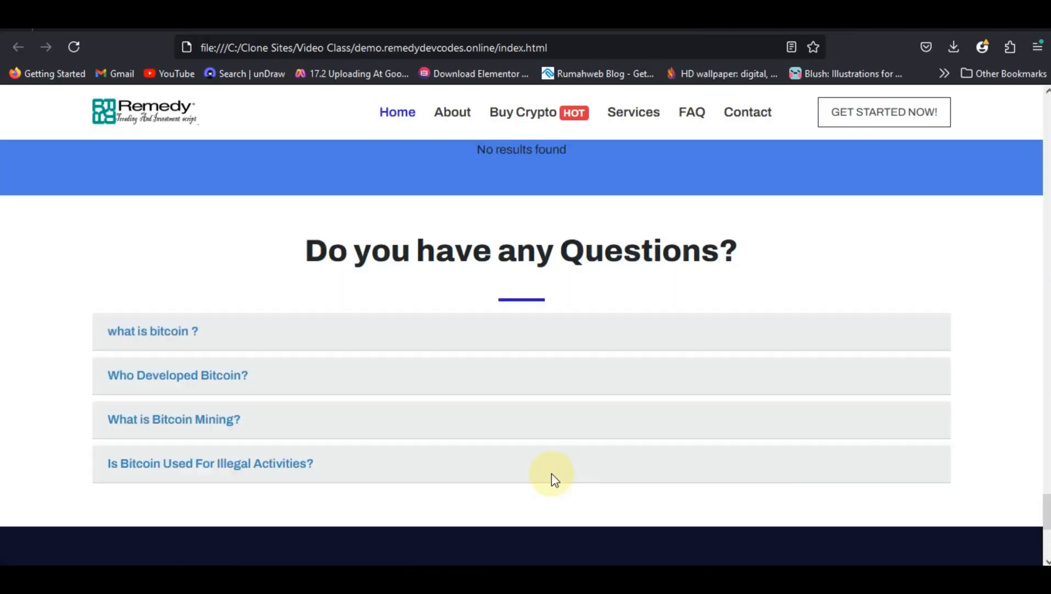
{"action": "scroll", "coordinate": [992, 347], "scroll_direction": "up", "scroll_amount": 10}
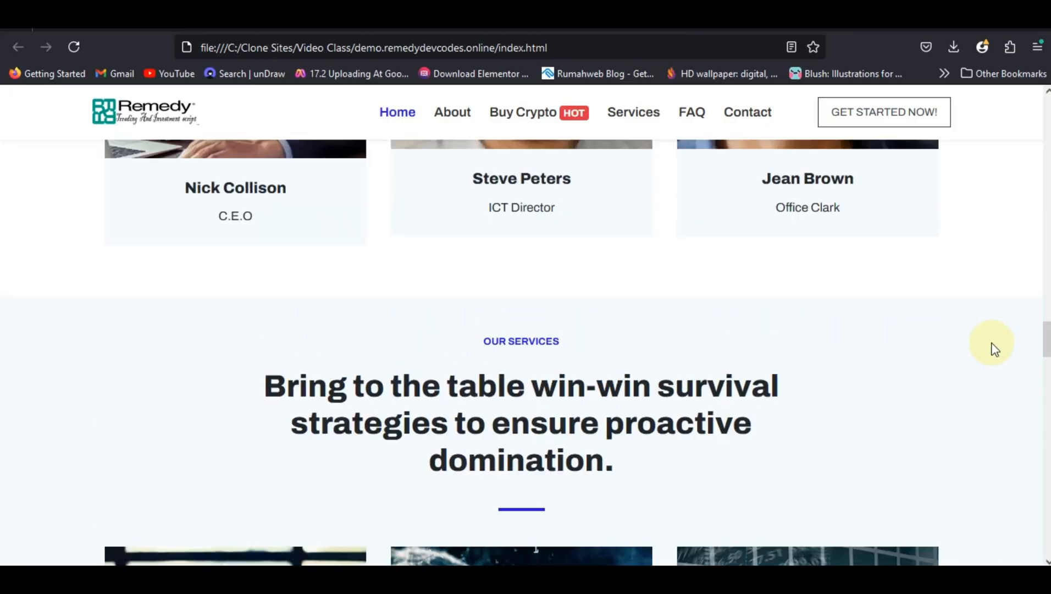
Return to the top of the mirrored home page and examine the local folder path in its address, including Clone Sites
{"action": "scroll", "coordinate": [984, 346], "scroll_direction": "up", "scroll_amount": 15}
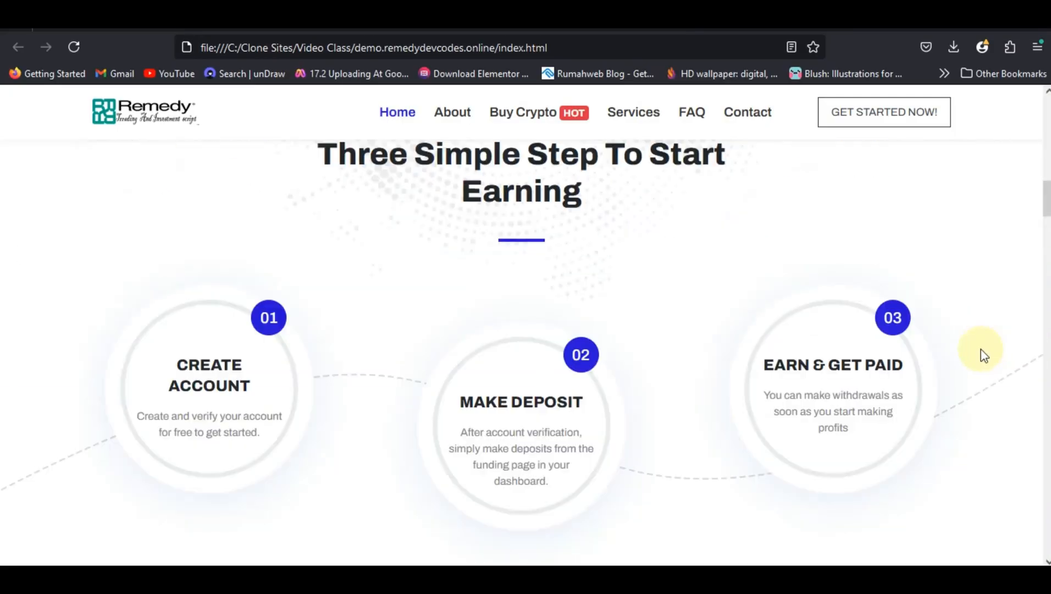
{"action": "scroll", "coordinate": [975, 349], "scroll_direction": "up", "scroll_amount": 3}
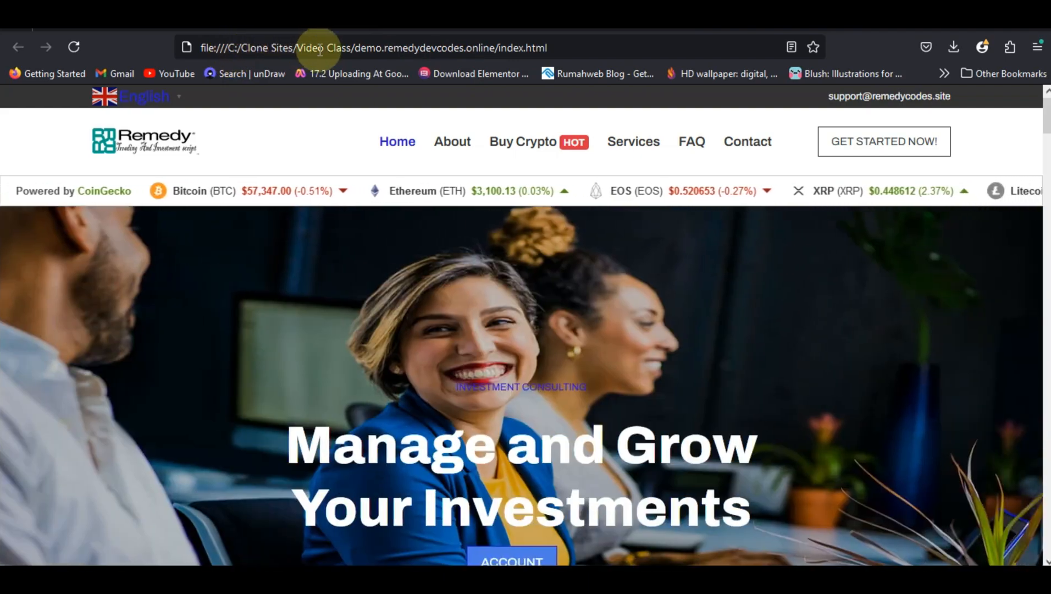
{"action": "left_click", "coordinate": [406, 47]}
{"action": "left_click", "coordinate": [488, 46]}
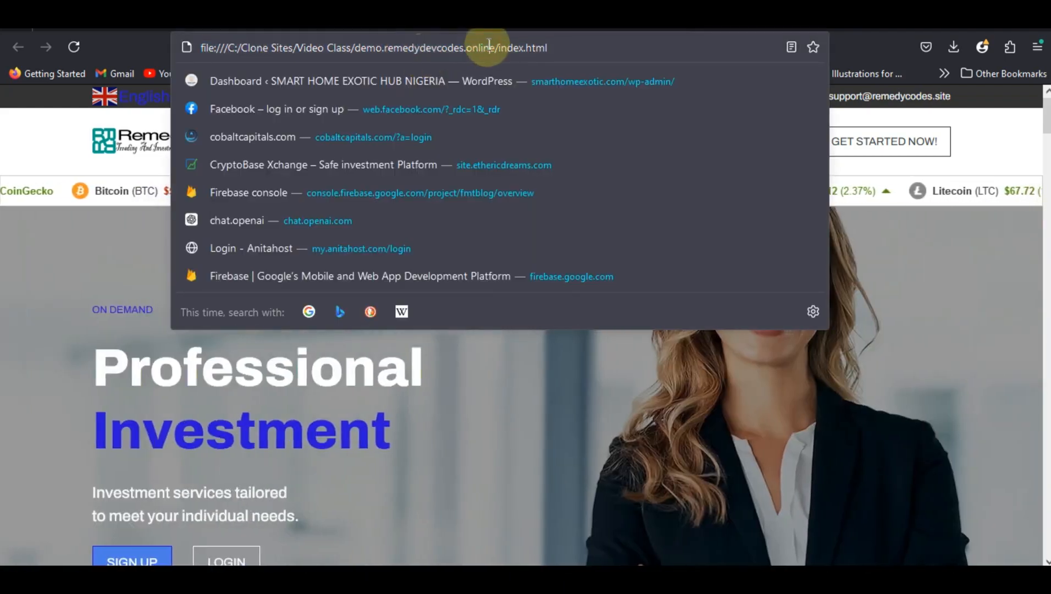
{"action": "double_click", "coordinate": [250, 47]}
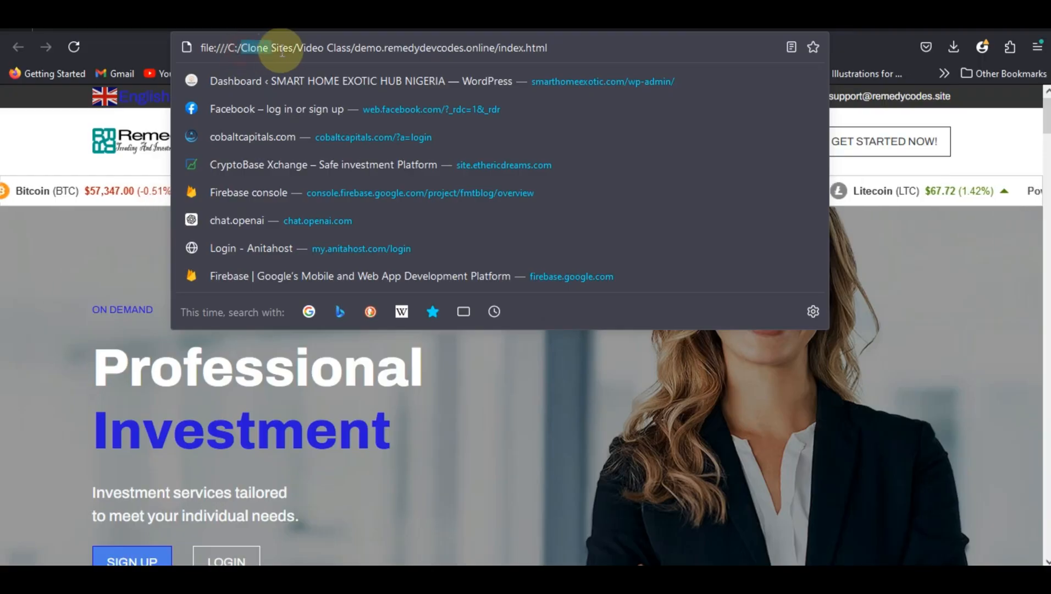
{"action": "left_click_drag", "start_coordinate": [282, 51], "coordinate": [285, 48]}
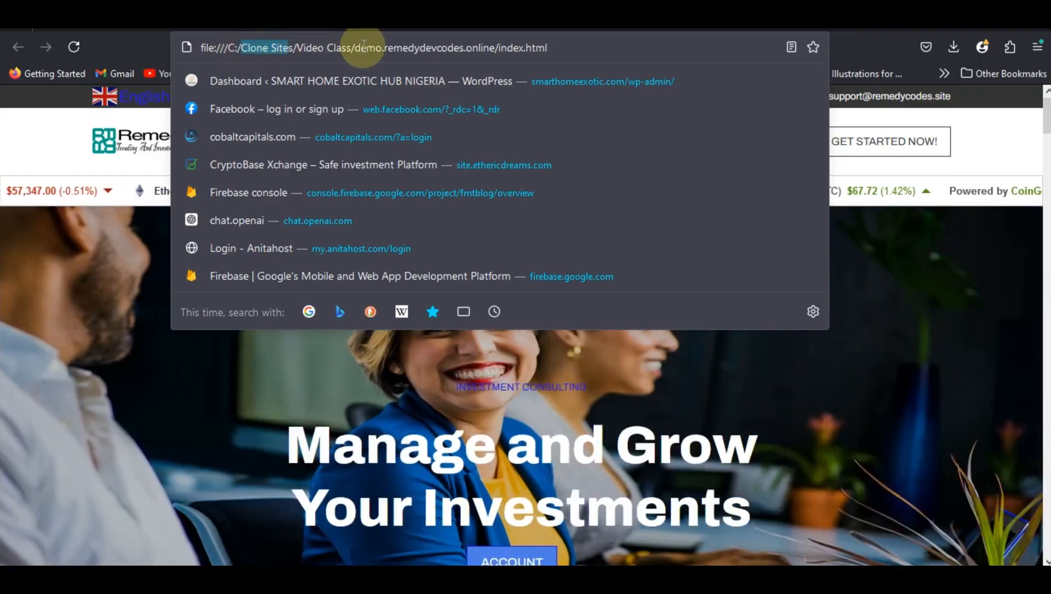
{"action": "left_click", "coordinate": [394, 47]}
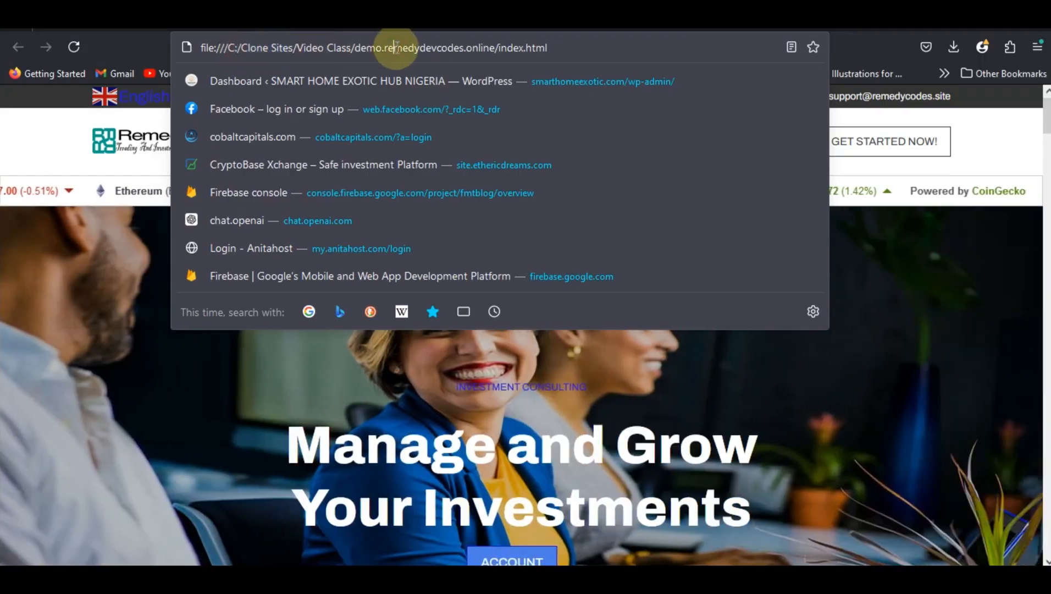
{"action": "left_click", "coordinate": [63, 290]}
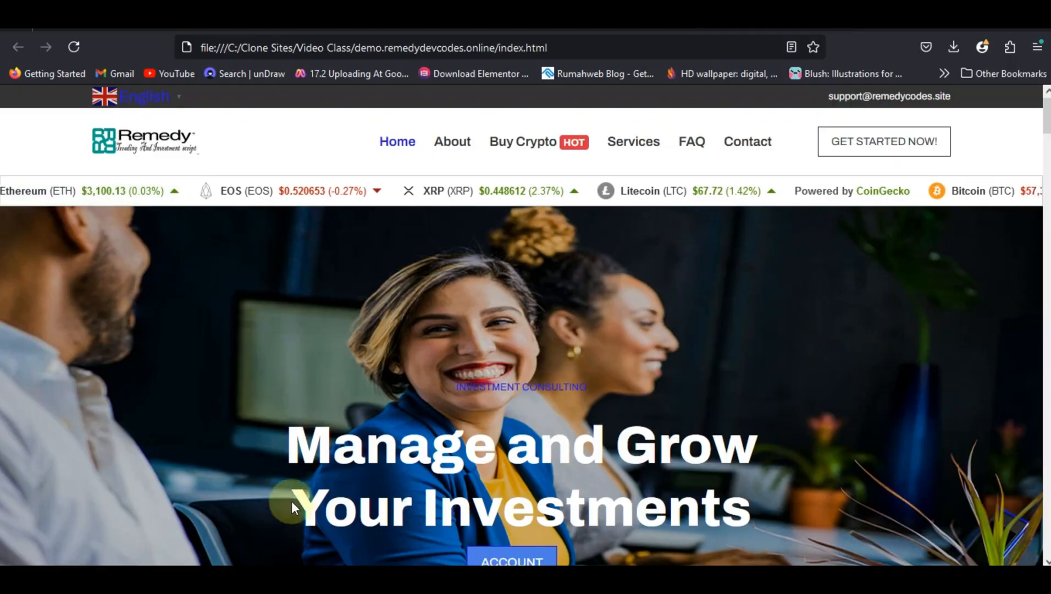
Switch to File Explorer and open the Video Class folder inside Clone Sites on Local Disk (C:)
{"action": "left_click", "coordinate": [322, 579]}
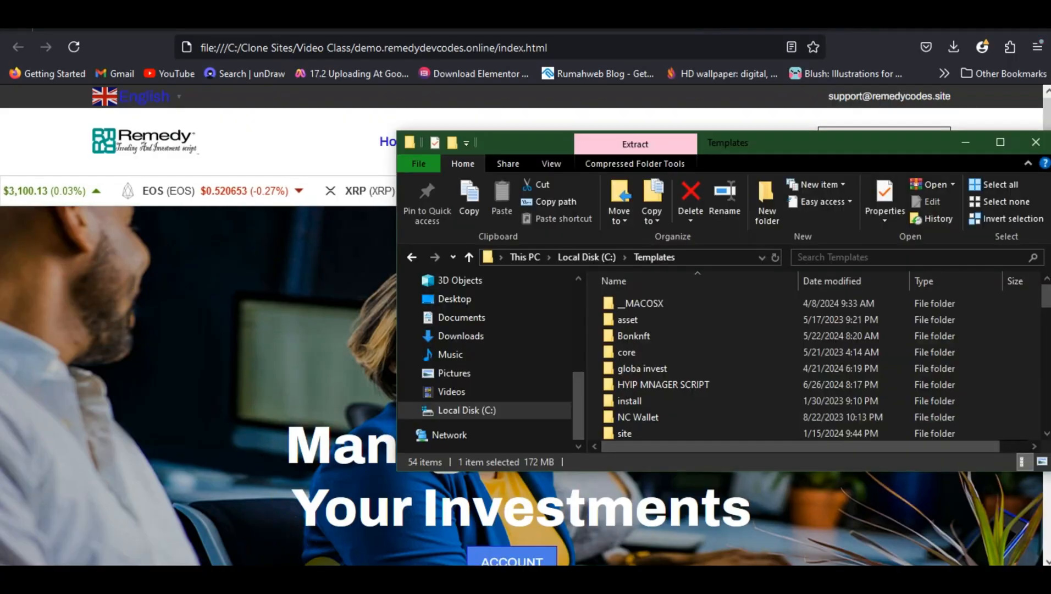
{"action": "left_click", "coordinate": [467, 410]}
{"action": "scroll", "coordinate": [718, 350], "scroll_direction": "up", "scroll_amount": 5}
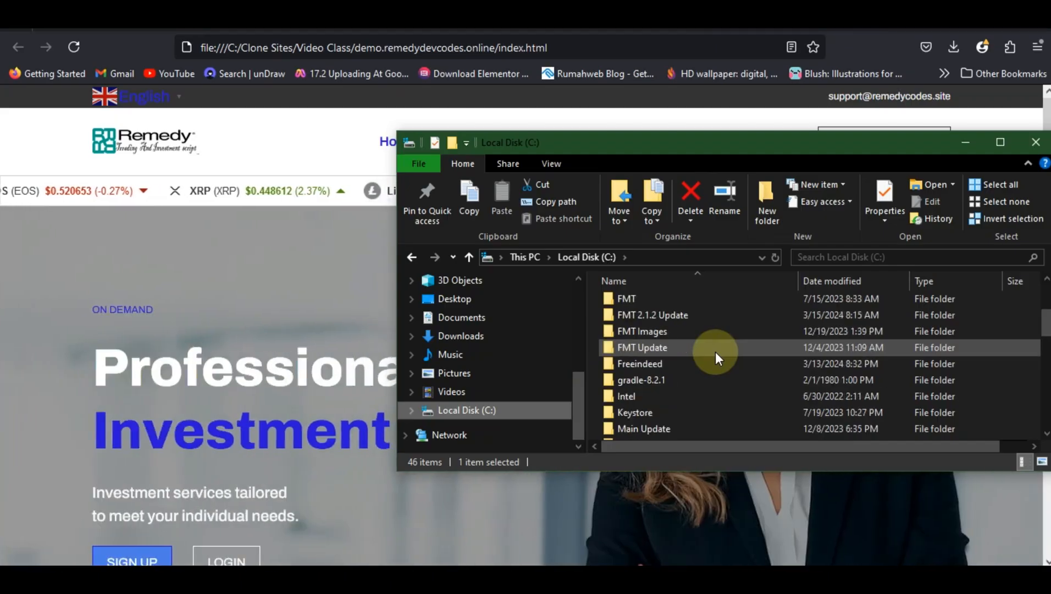
{"action": "scroll", "coordinate": [715, 351], "scroll_direction": "up", "scroll_amount": 3}
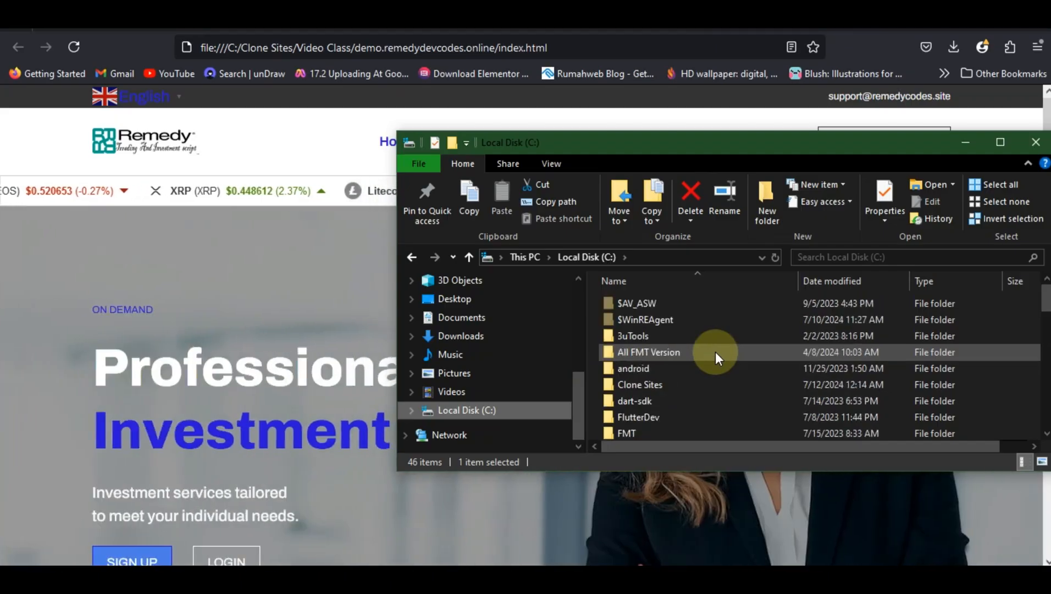
{"action": "left_click", "coordinate": [685, 387]}
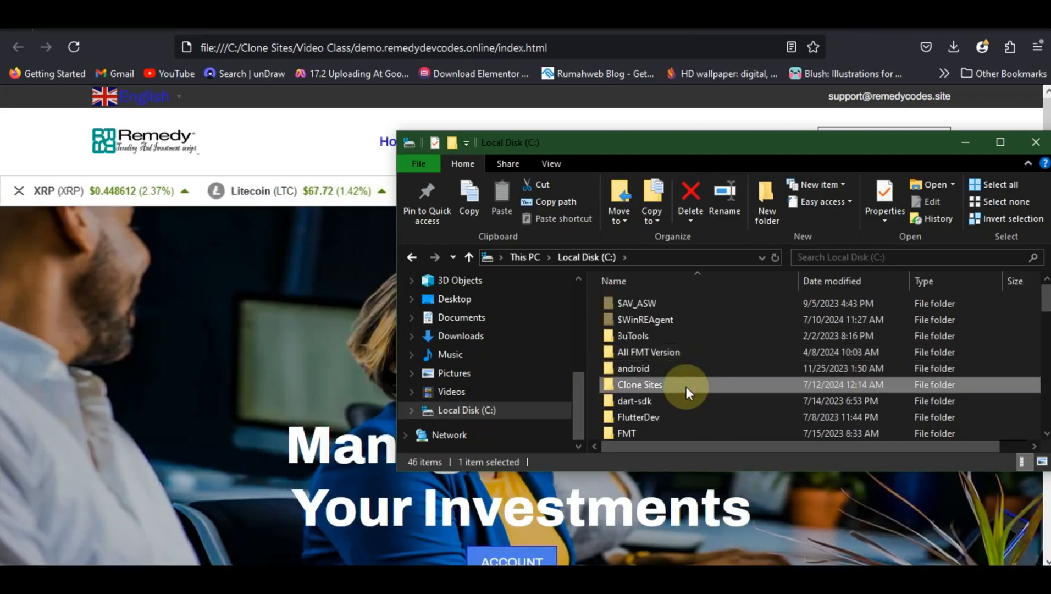
{"action": "double_click", "coordinate": [686, 387]}
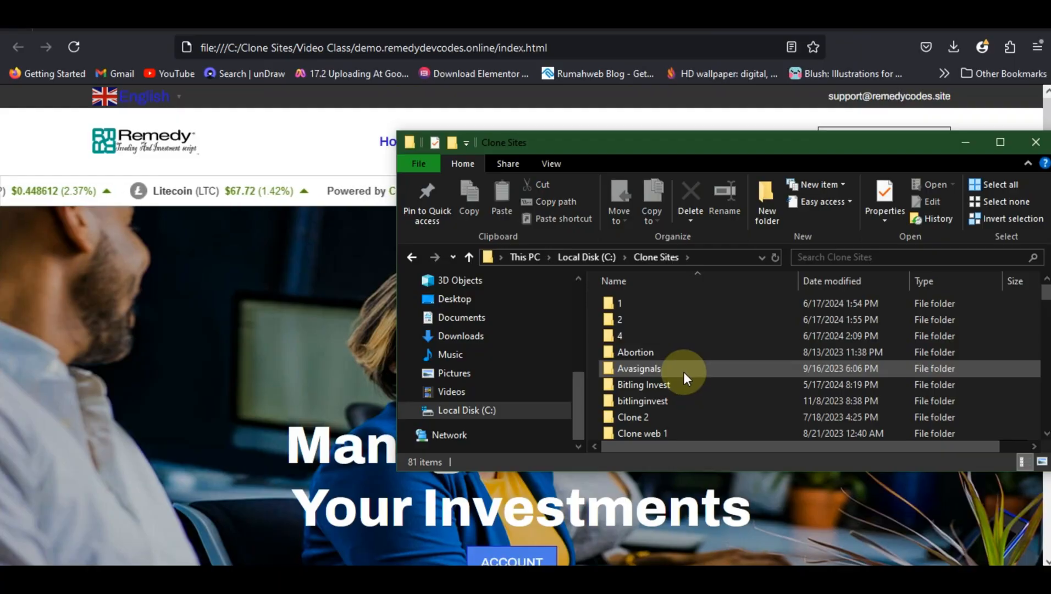
{"action": "scroll", "coordinate": [683, 372], "scroll_direction": "down", "scroll_amount": 4}
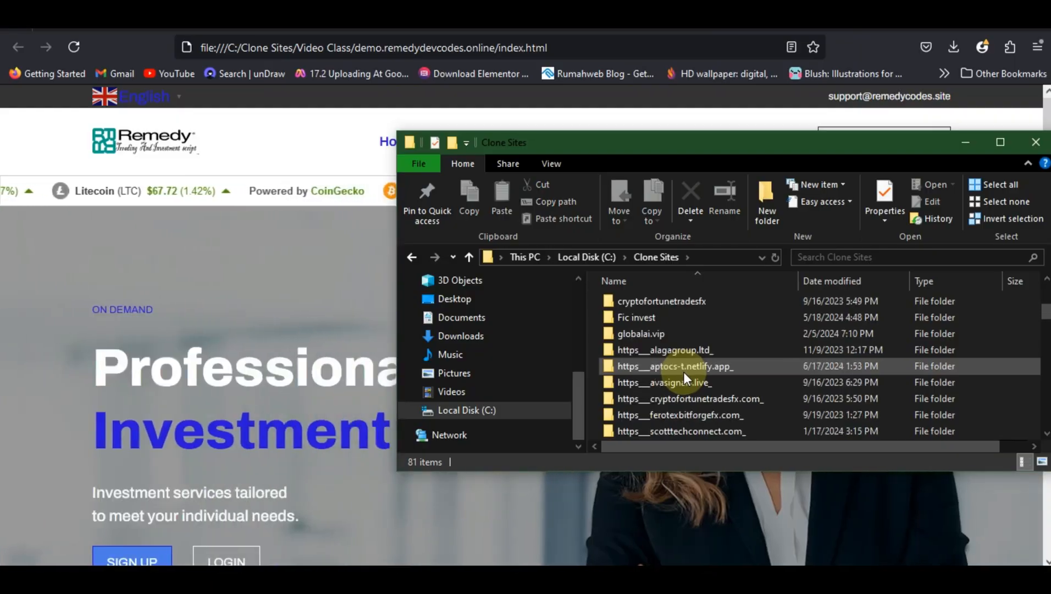
{"action": "scroll", "coordinate": [683, 372], "scroll_direction": "down", "scroll_amount": 6}
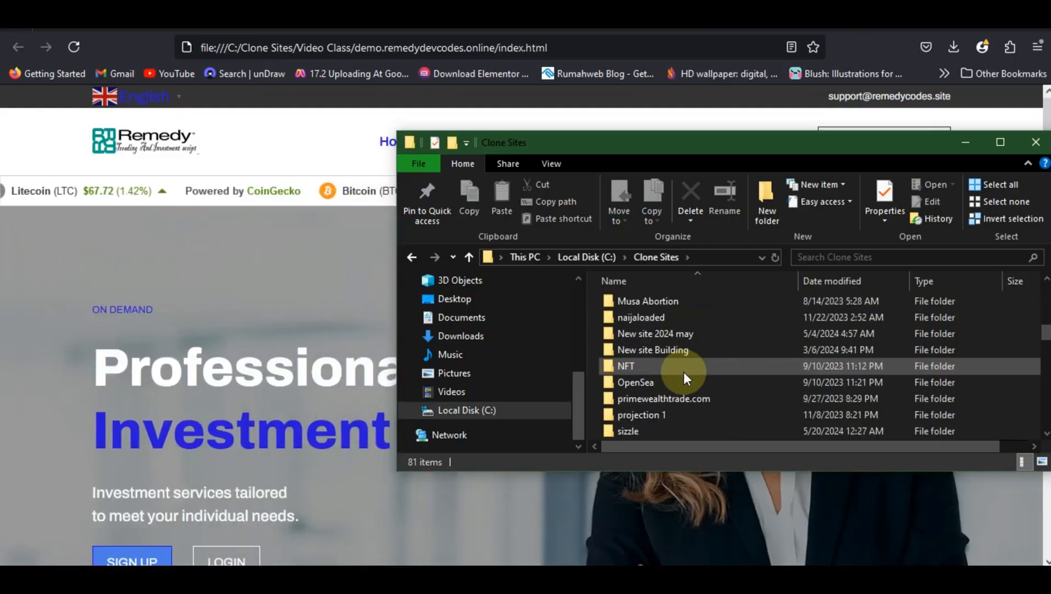
{"action": "scroll", "coordinate": [683, 372], "scroll_direction": "down", "scroll_amount": 6}
{"action": "scroll", "coordinate": [684, 372], "scroll_direction": "up", "scroll_amount": 2}
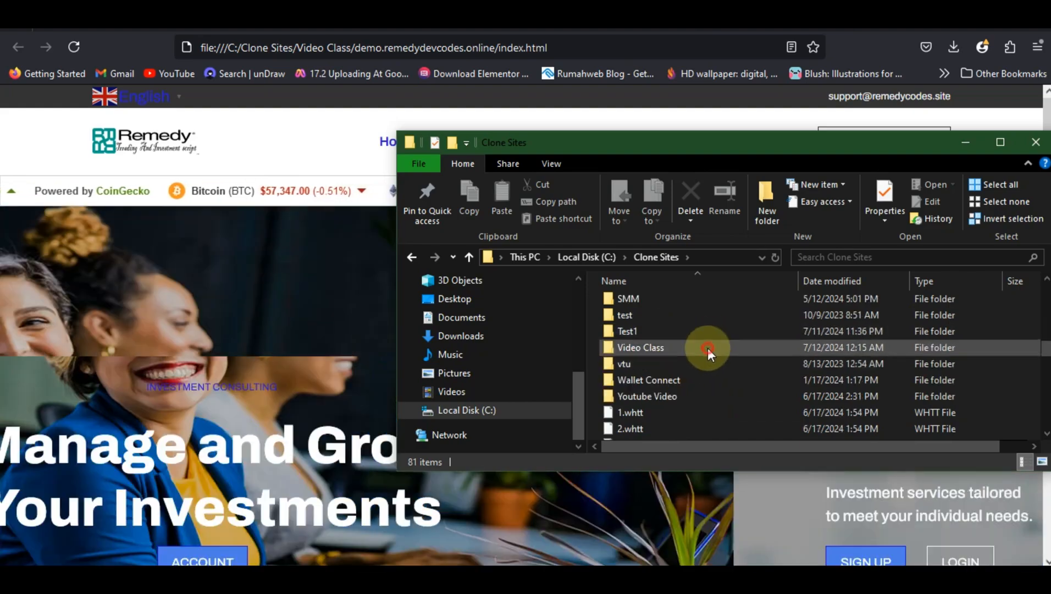
{"action": "double_click", "coordinate": [708, 348]}
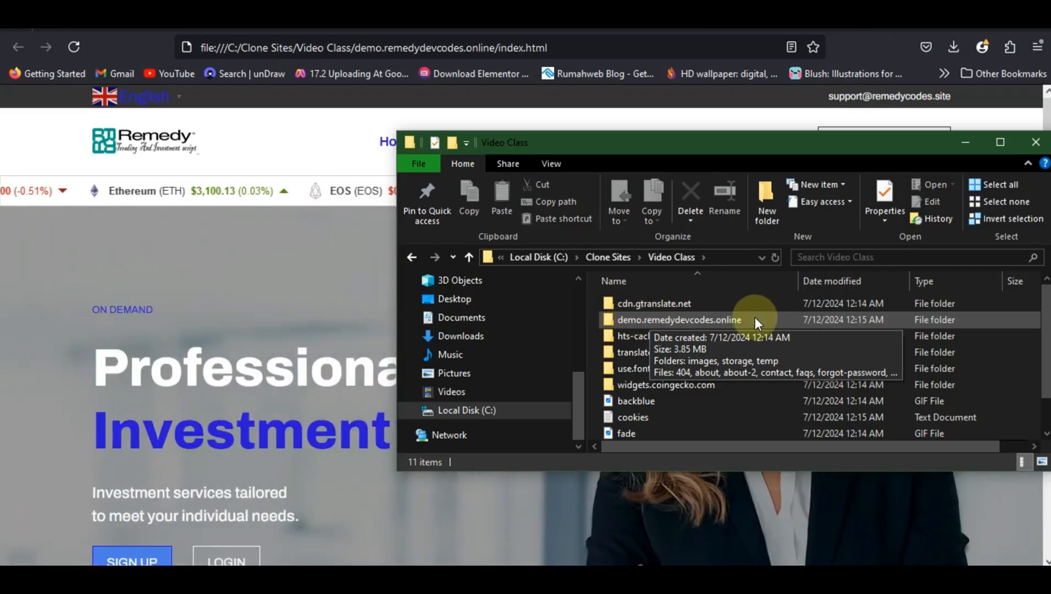
Examine the cloned pages and folders inside demo.remedydevcodes.online, and return to the Video Class folder
{"action": "left_click", "coordinate": [755, 319]}
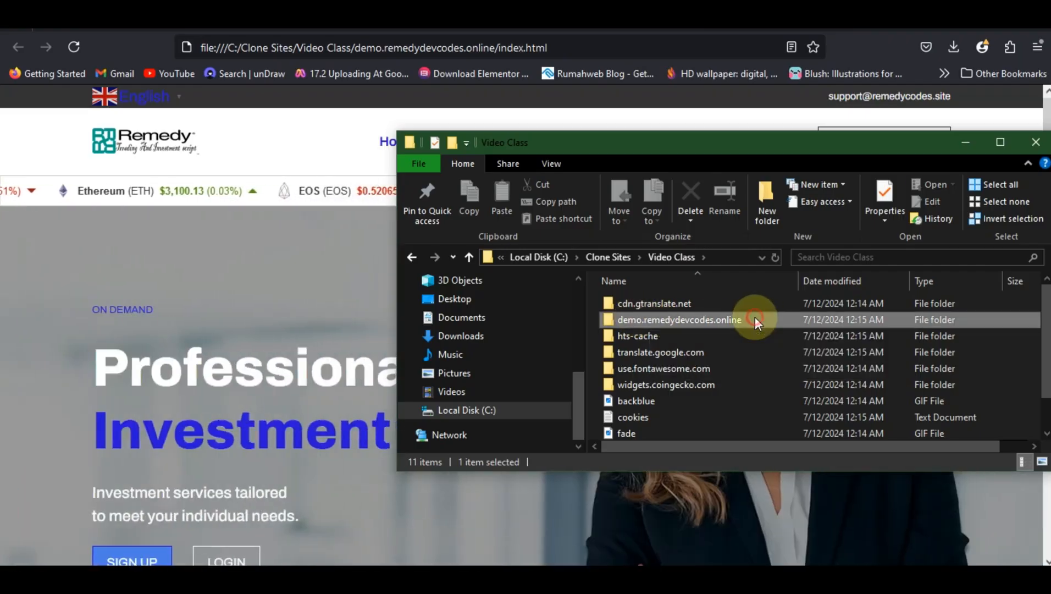
{"action": "double_click", "coordinate": [754, 320]}
{"action": "scroll", "coordinate": [657, 364], "scroll_direction": "down", "scroll_amount": 2}
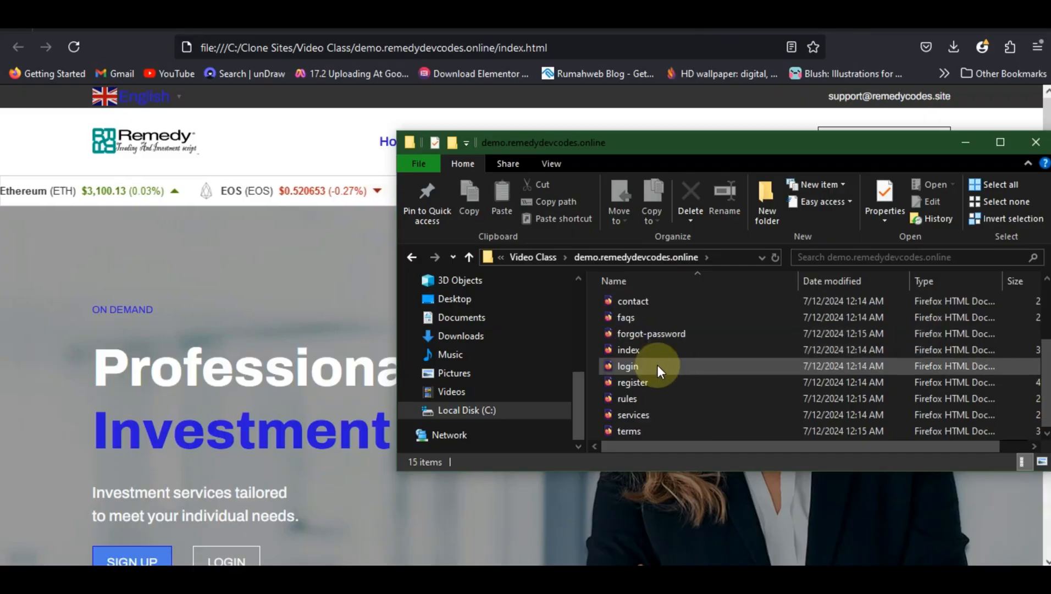
{"action": "scroll", "coordinate": [657, 366], "scroll_direction": "up", "scroll_amount": 2}
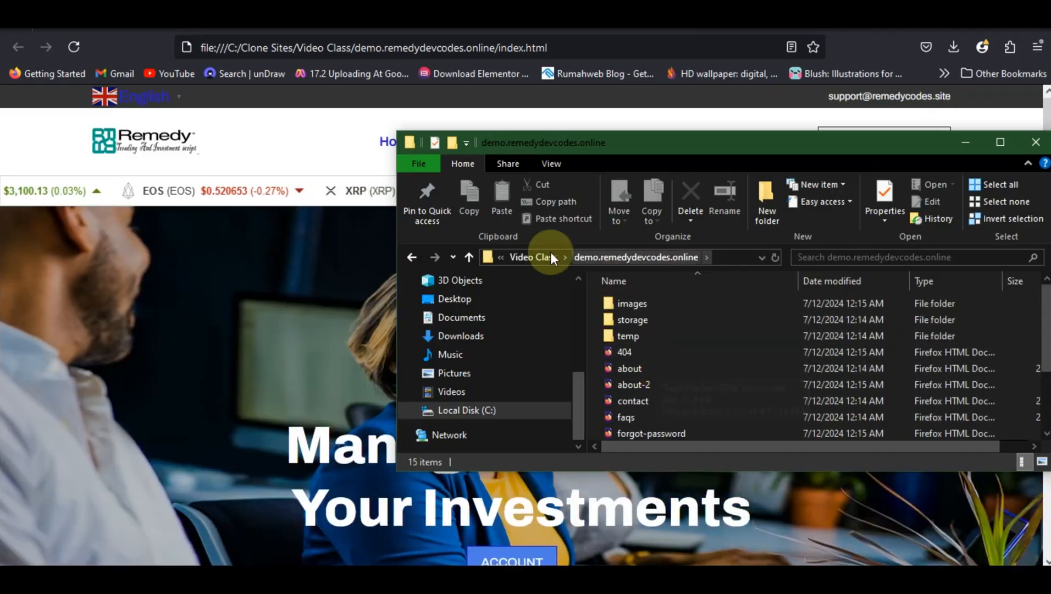
{"action": "left_click", "coordinate": [550, 255]}
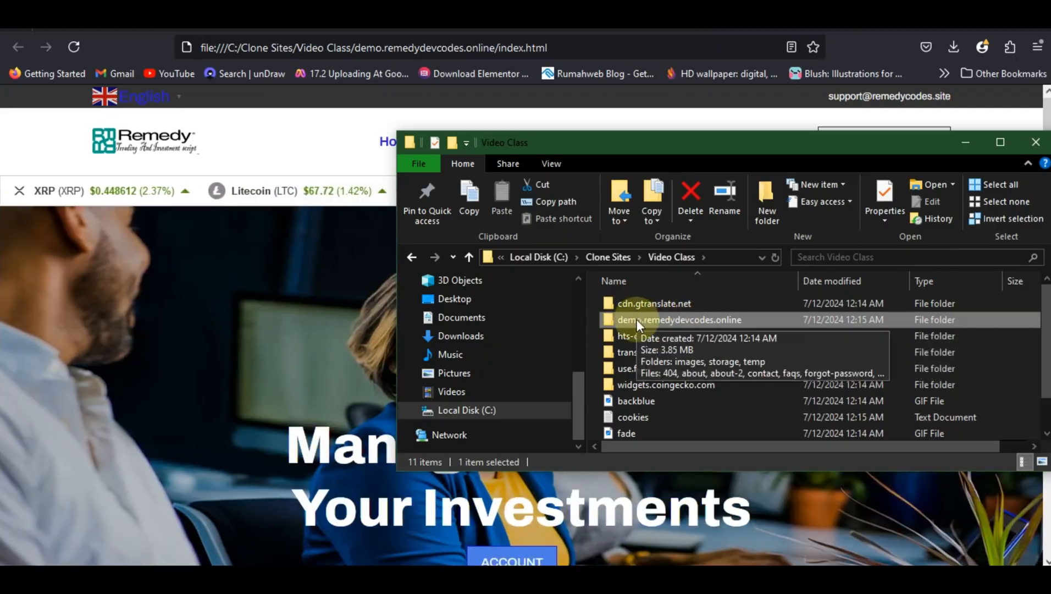
Compress the demo.remedydevcodes.online folder into a ZIP archive in Video Class and minimize File Explorer
{"action": "left_click", "coordinate": [635, 319]}
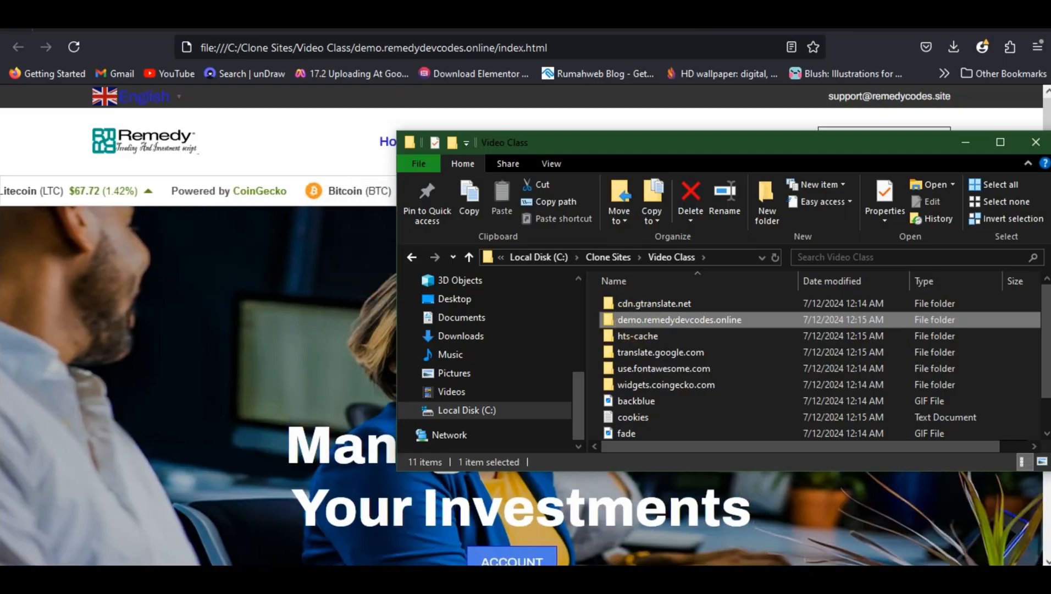
{"action": "right_click", "coordinate": [636, 319]}
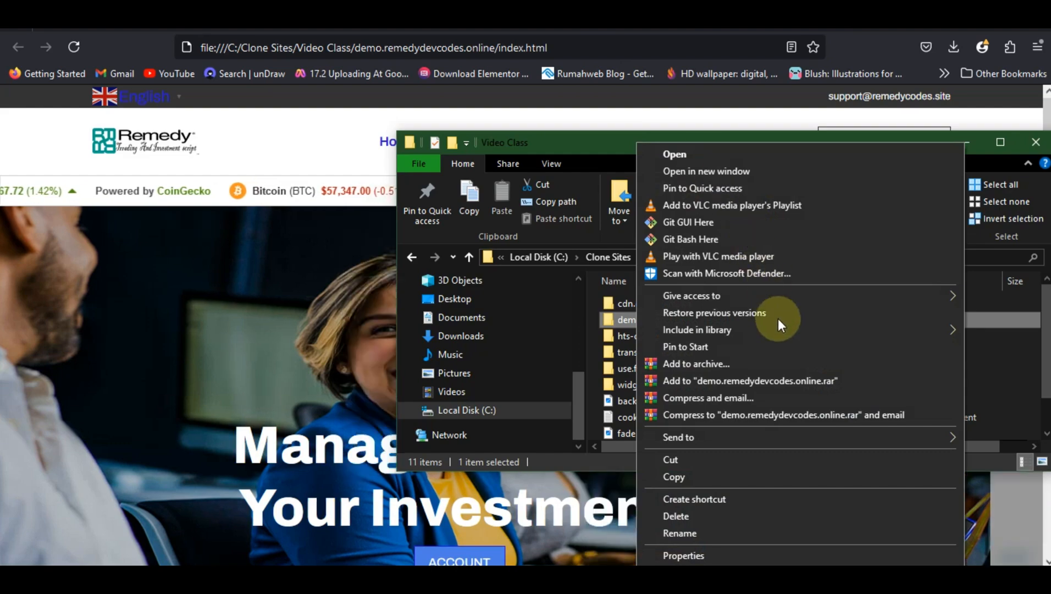
{"action": "left_click", "coordinate": [756, 364]}
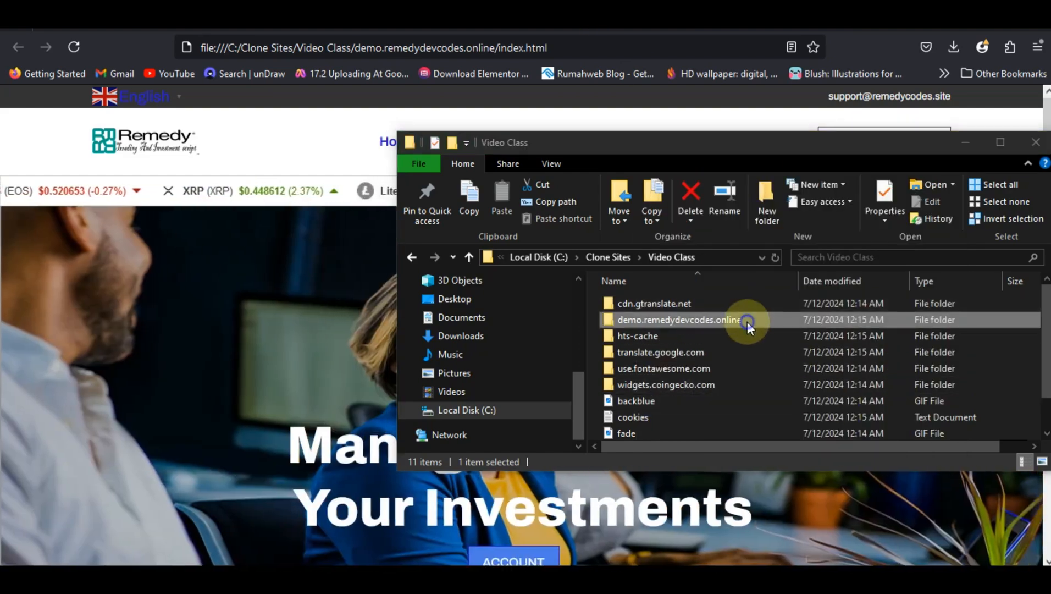
{"action": "right_click", "coordinate": [747, 321]}
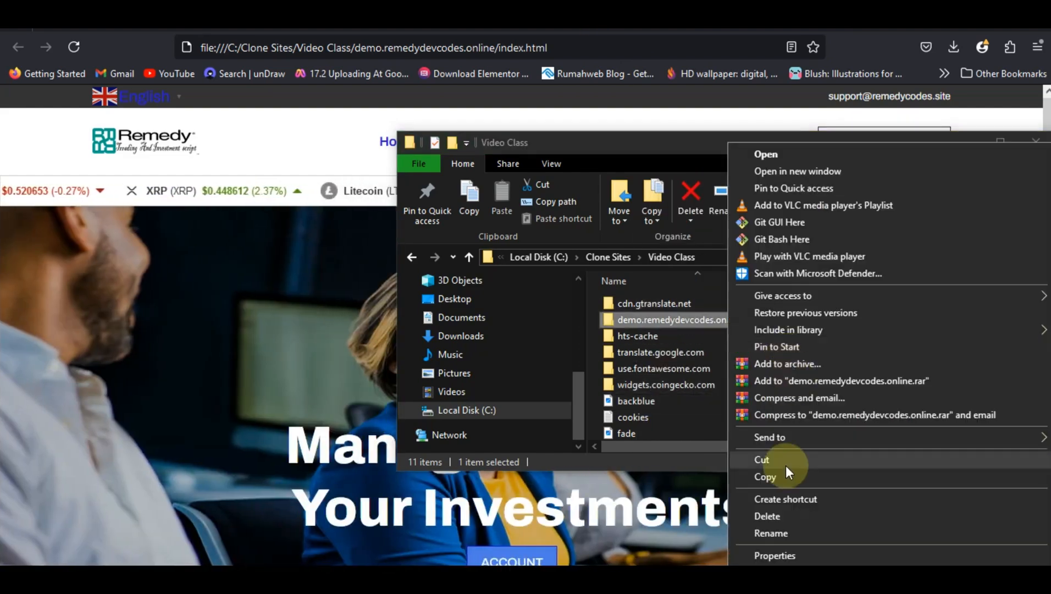
{"action": "mouse_move", "coordinate": [783, 436]}
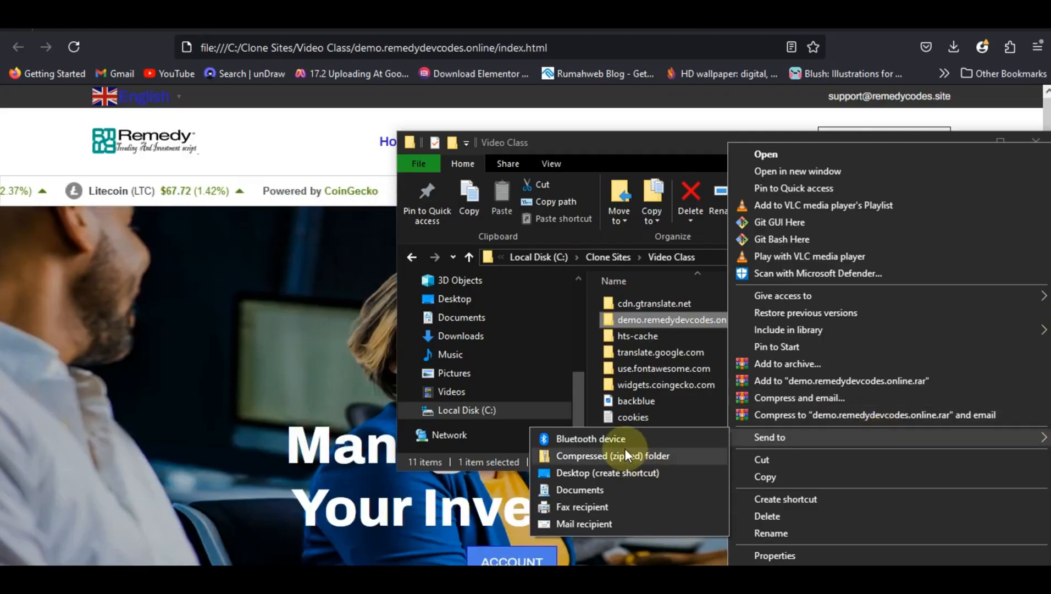
{"action": "left_click", "coordinate": [620, 453]}
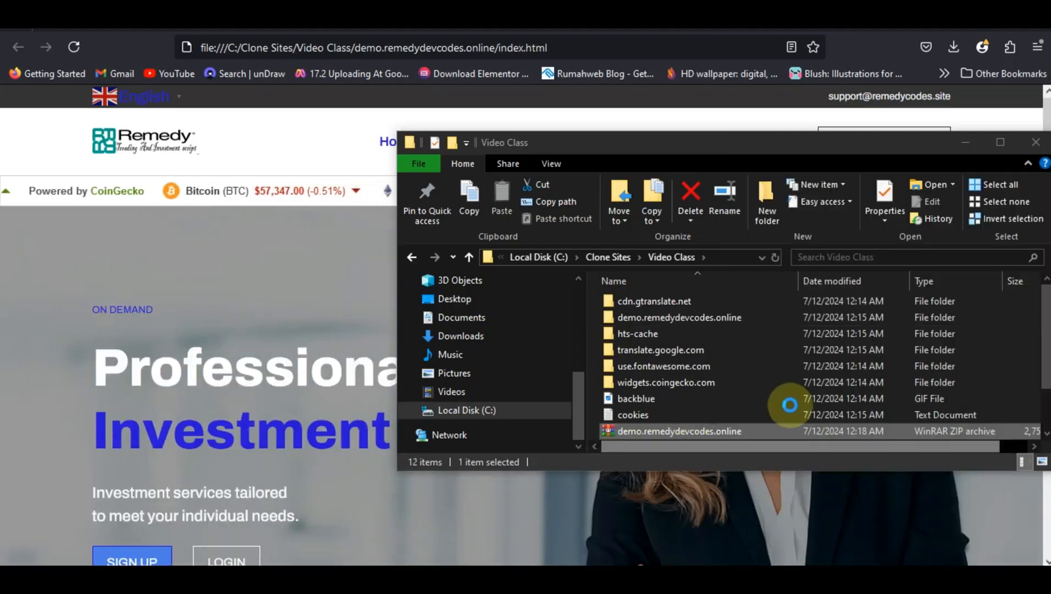
{"action": "scroll", "coordinate": [744, 433], "scroll_direction": "down", "scroll_amount": 1}
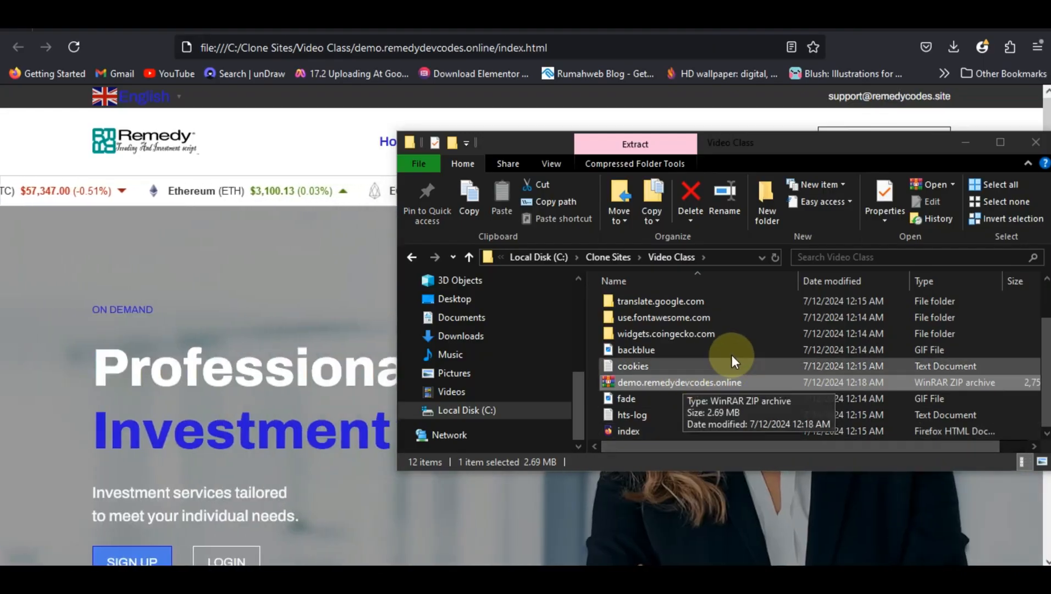
{"action": "left_click", "coordinate": [962, 144]}
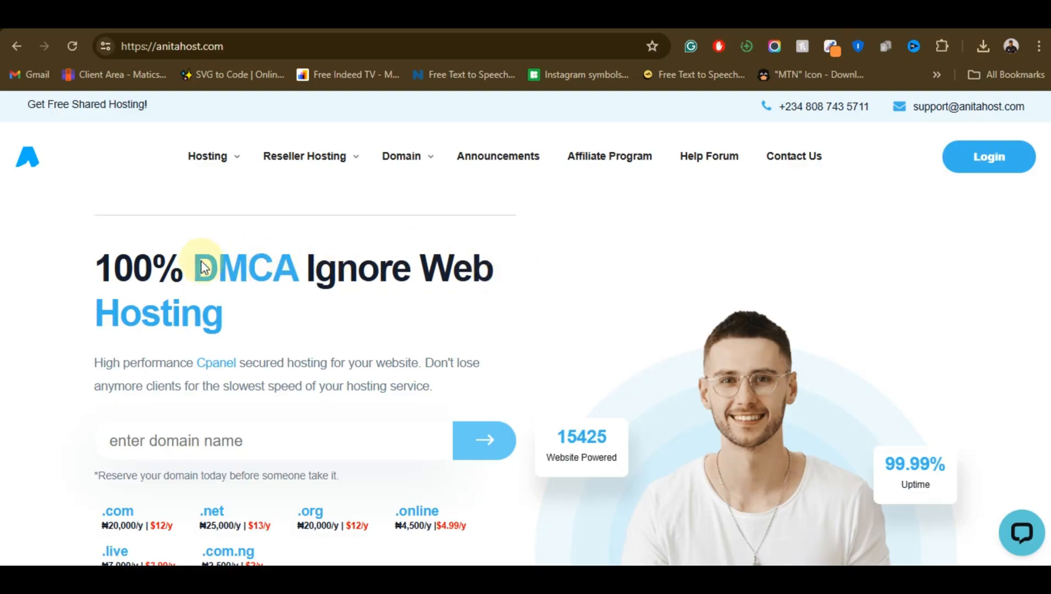
Look at the hosting account's cPanel File Manager, and reload site.ethericdreams.com to check what the domain currently serves
{"action": "left_click", "coordinate": [565, 226]}
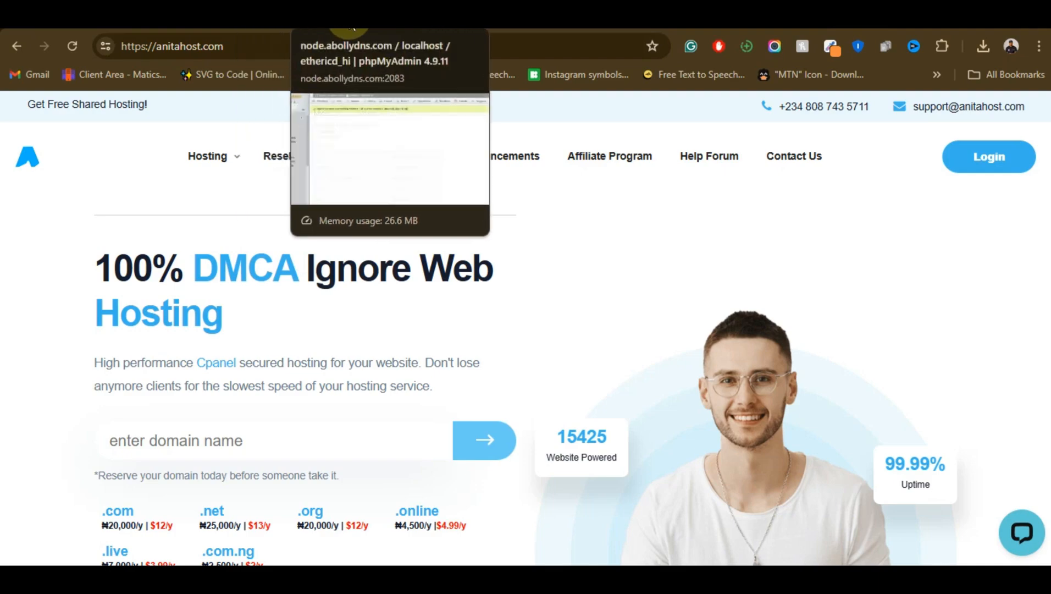
{"action": "left_click", "coordinate": [432, 25]}
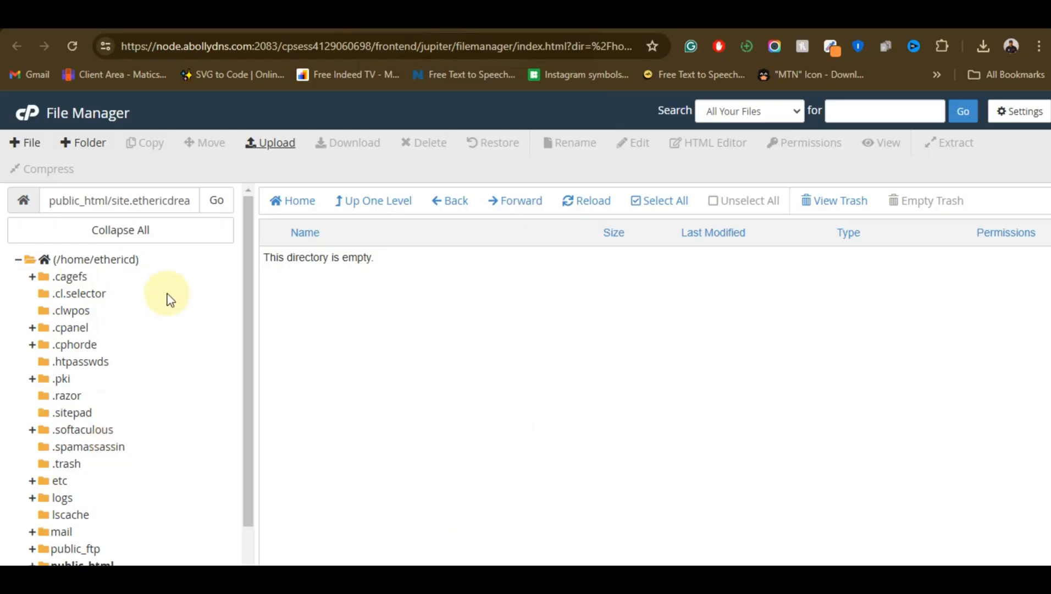
{"action": "left_click", "coordinate": [28, 17]}
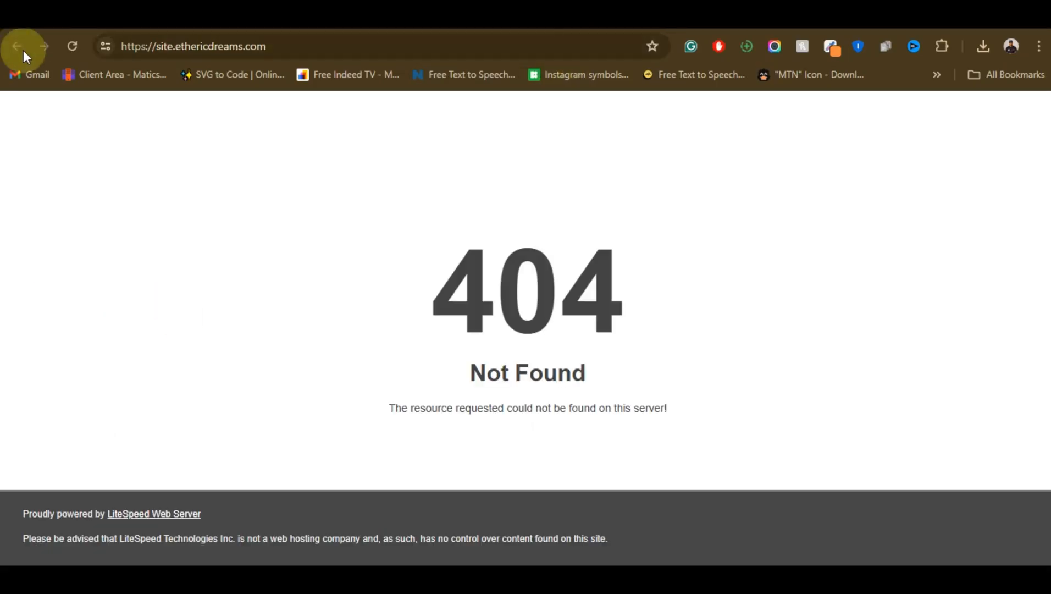
{"action": "left_click", "coordinate": [73, 47]}
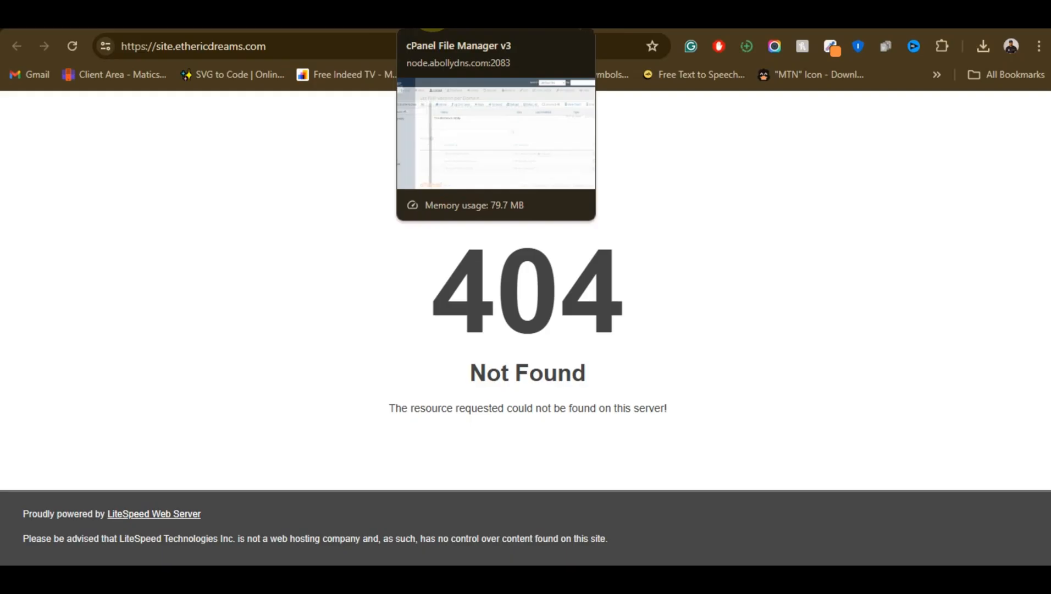
Switch to the cPanel File Manager and open the site.ethericdreams.com folder inside public_html
{"action": "left_click", "coordinate": [451, 14]}
{"action": "left_click", "coordinate": [88, 508]}
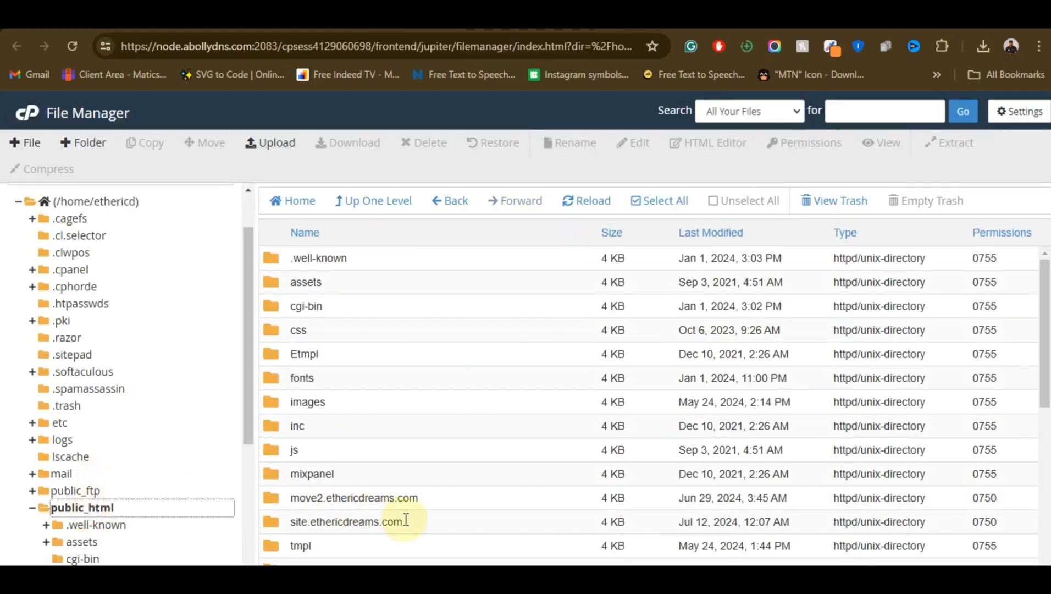
{"action": "double_click", "coordinate": [429, 524]}
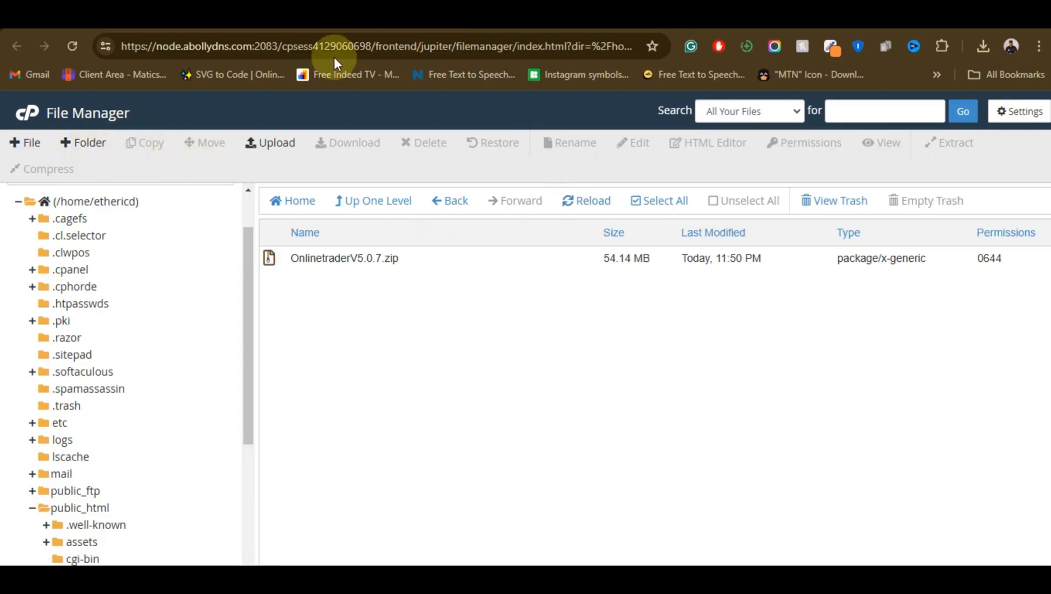
Upload the demo.remedydevcodes.online ZIP from Clone Sites > Video Class on Local Disk (C:) to the site.ethericdreams.com folder, and return to that folder
{"action": "left_click", "coordinate": [269, 145]}
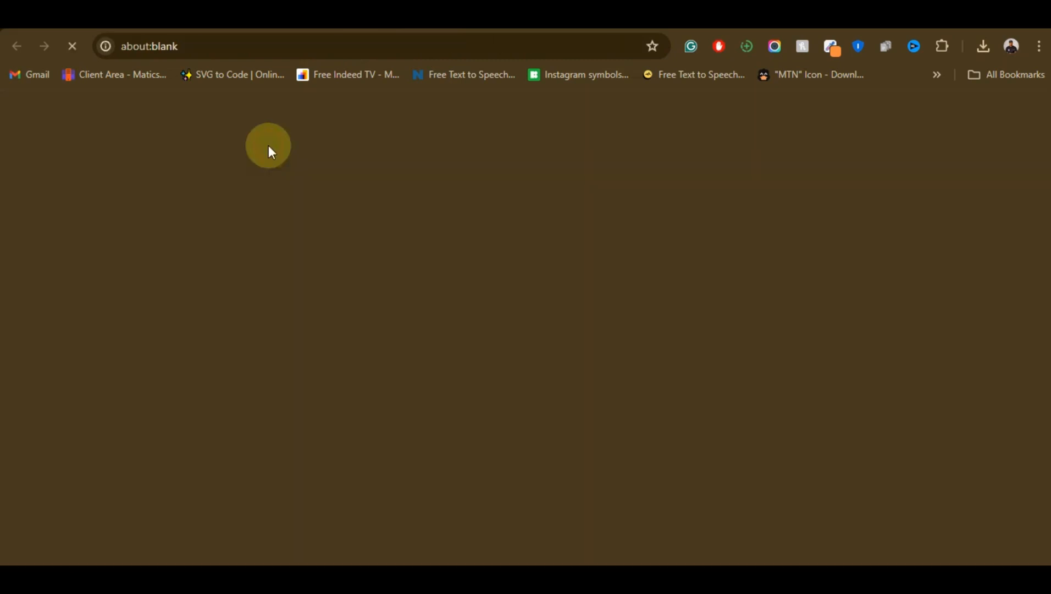
{"action": "left_click", "coordinate": [538, 371]}
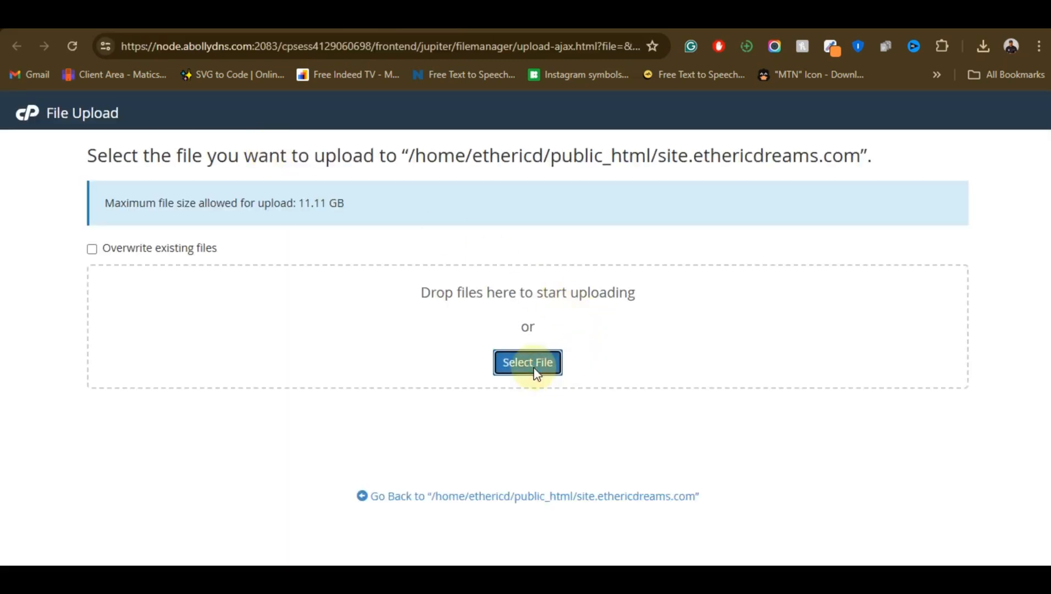
{"action": "left_click", "coordinate": [538, 371]}
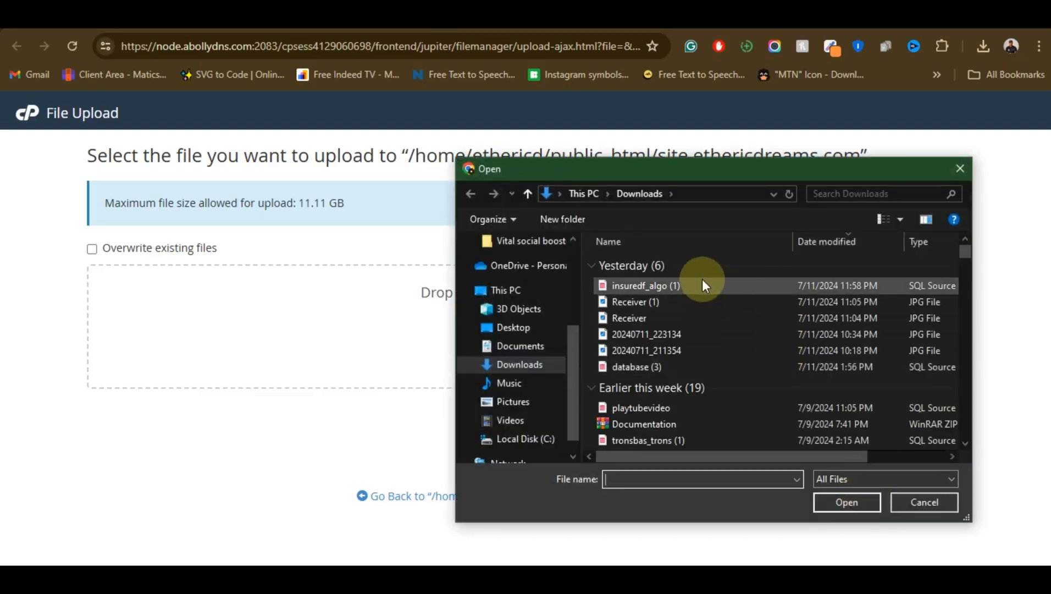
{"action": "left_click", "coordinate": [522, 438]}
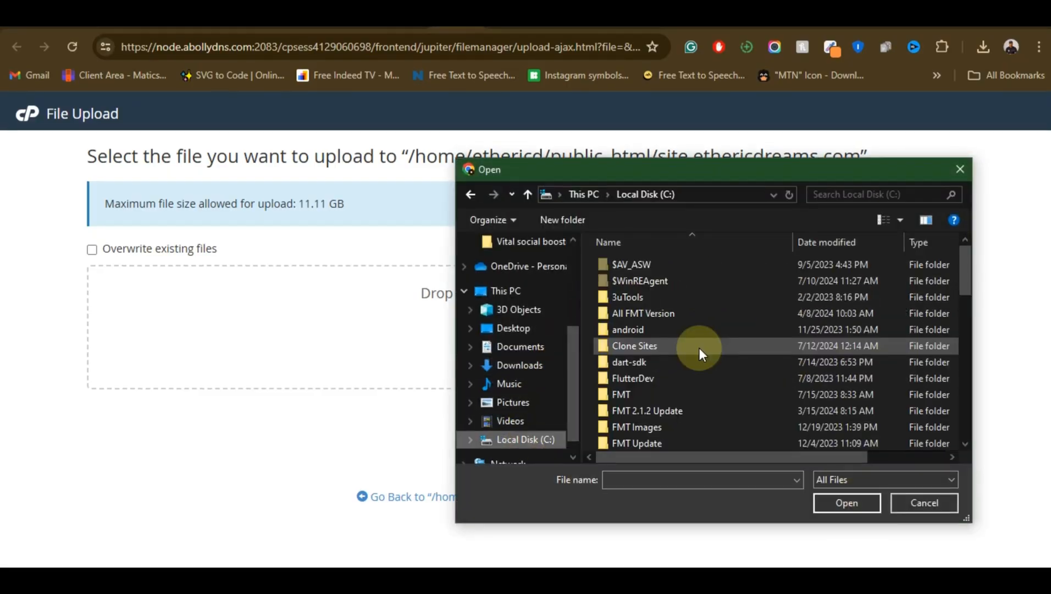
{"action": "double_click", "coordinate": [699, 347]}
{"action": "scroll", "coordinate": [700, 359], "scroll_direction": "down", "scroll_amount": 3}
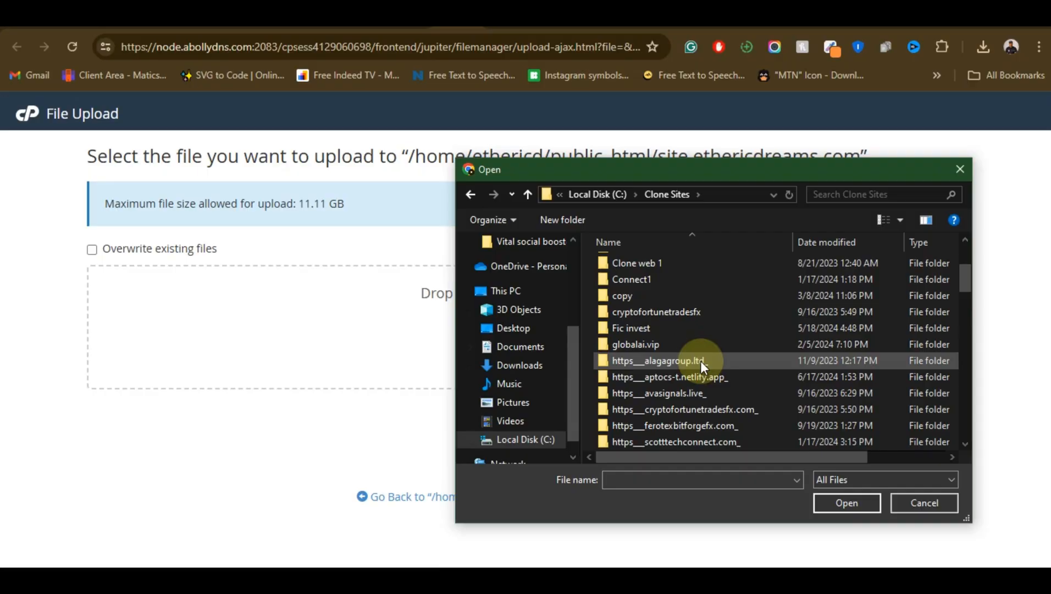
{"action": "scroll", "coordinate": [700, 361], "scroll_direction": "down", "scroll_amount": 9}
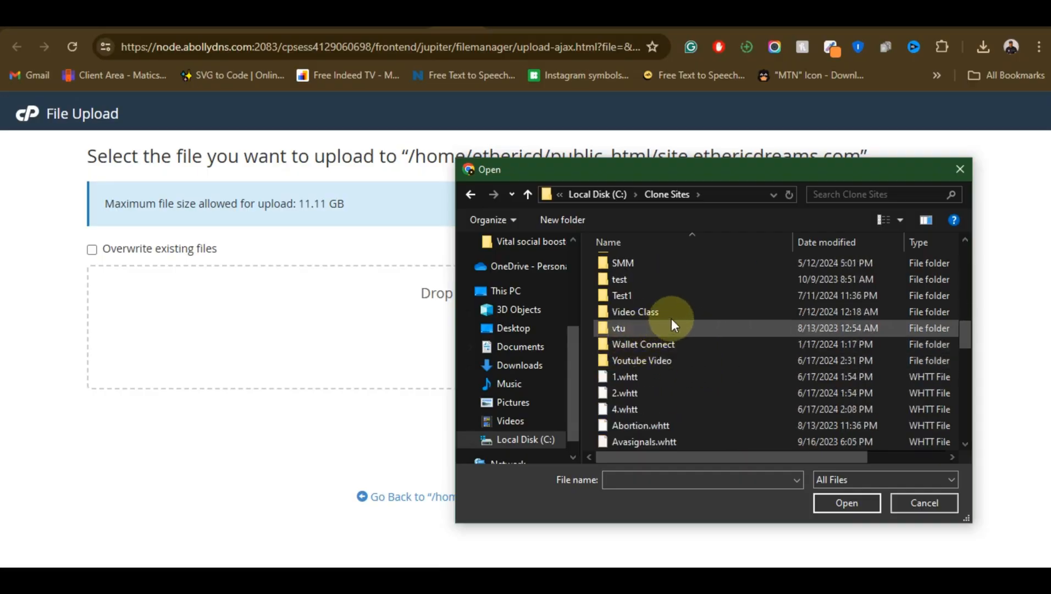
{"action": "double_click", "coordinate": [696, 311]}
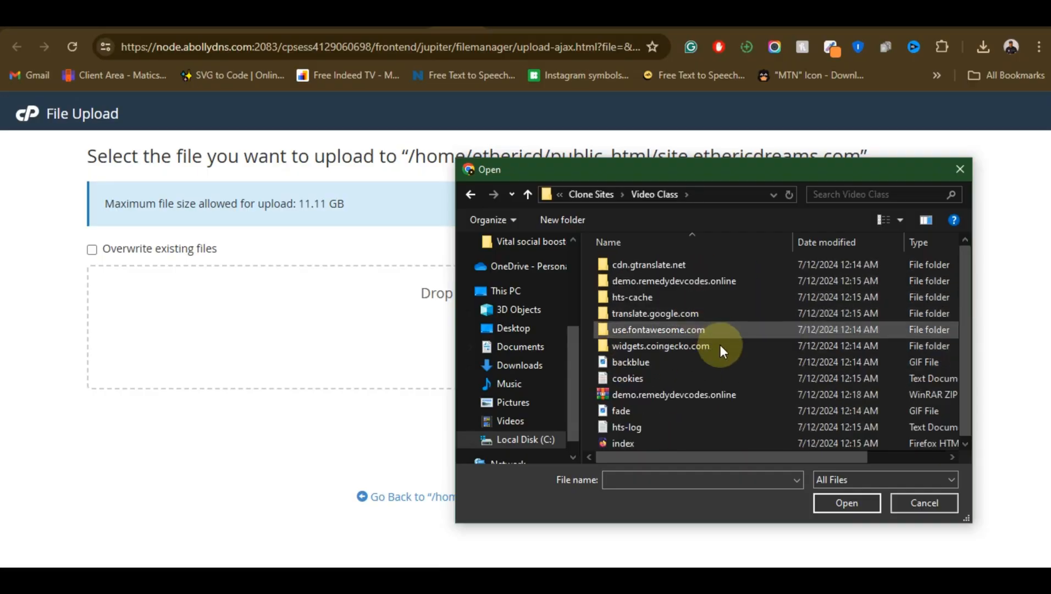
{"action": "left_click", "coordinate": [743, 397]}
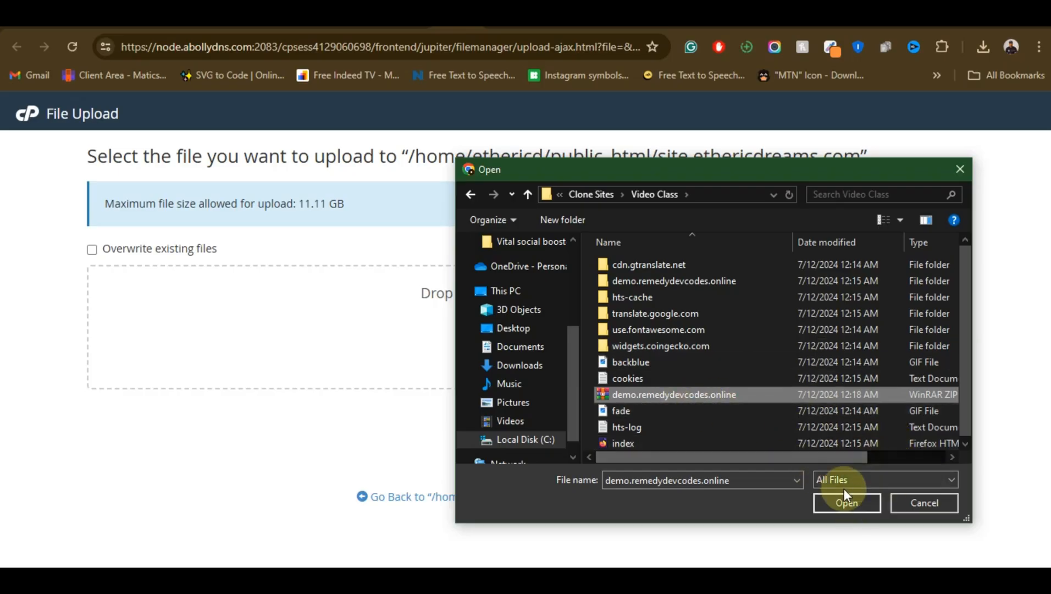
{"action": "left_click", "coordinate": [840, 505]}
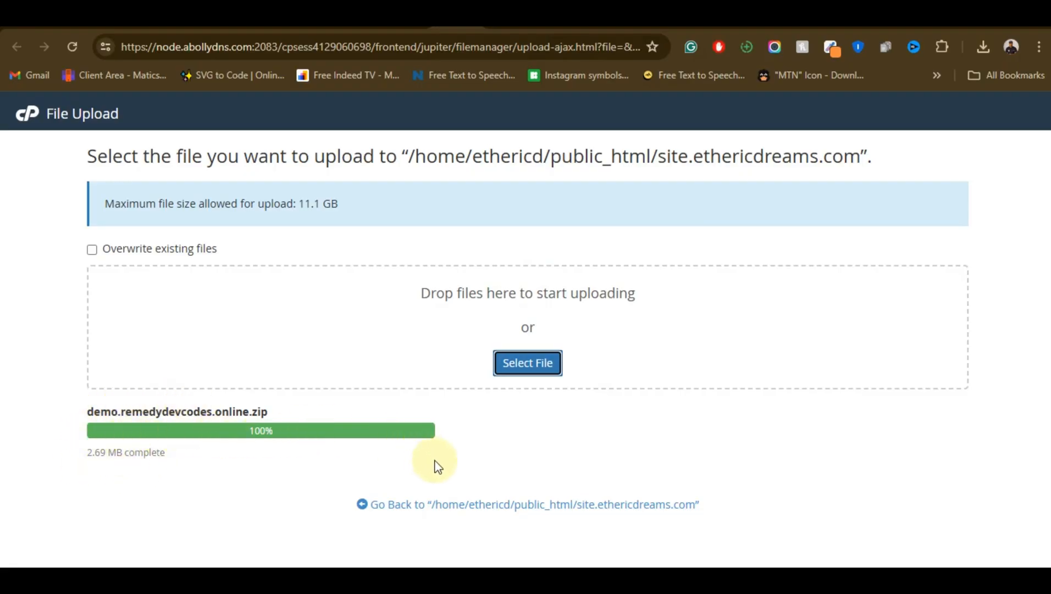
{"action": "left_click", "coordinate": [483, 507]}
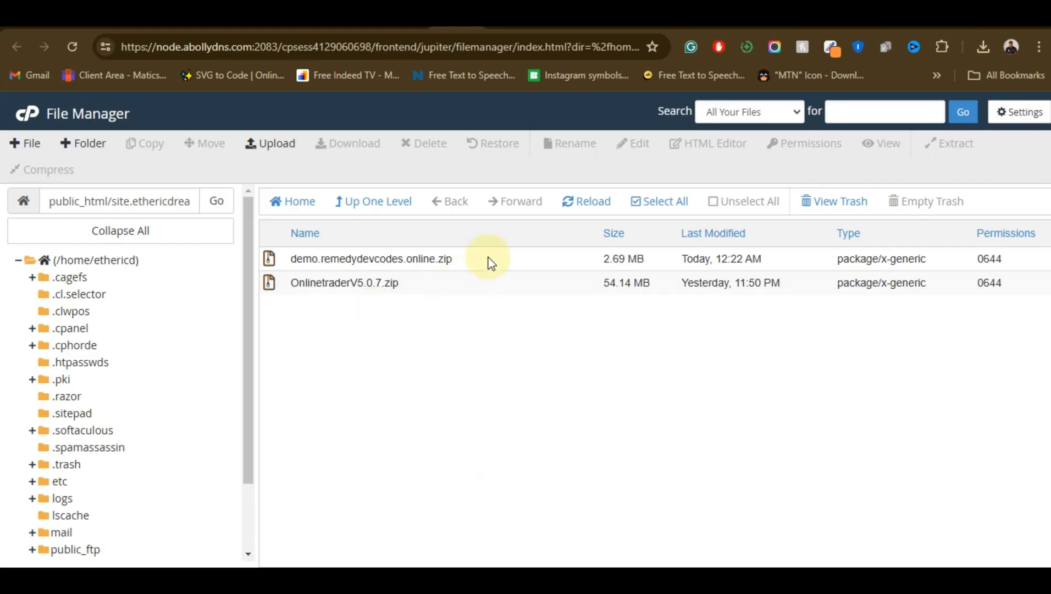
Extract demo.remedydevcodes.online.zip into /public_html/site.ethericdreams.com and reload the file listing
{"action": "left_click", "coordinate": [458, 259]}
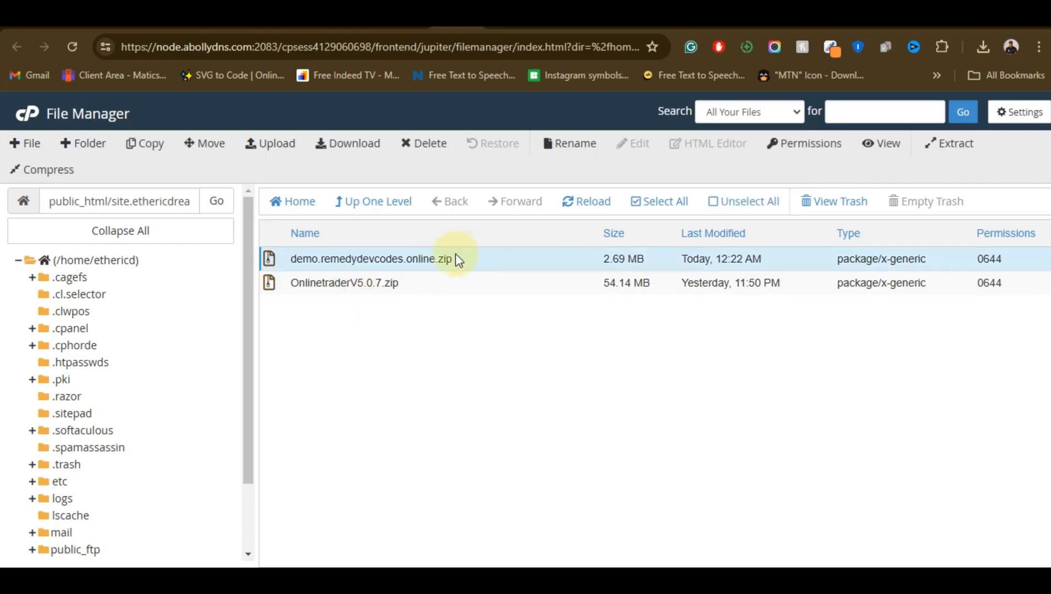
{"action": "left_click", "coordinate": [405, 286]}
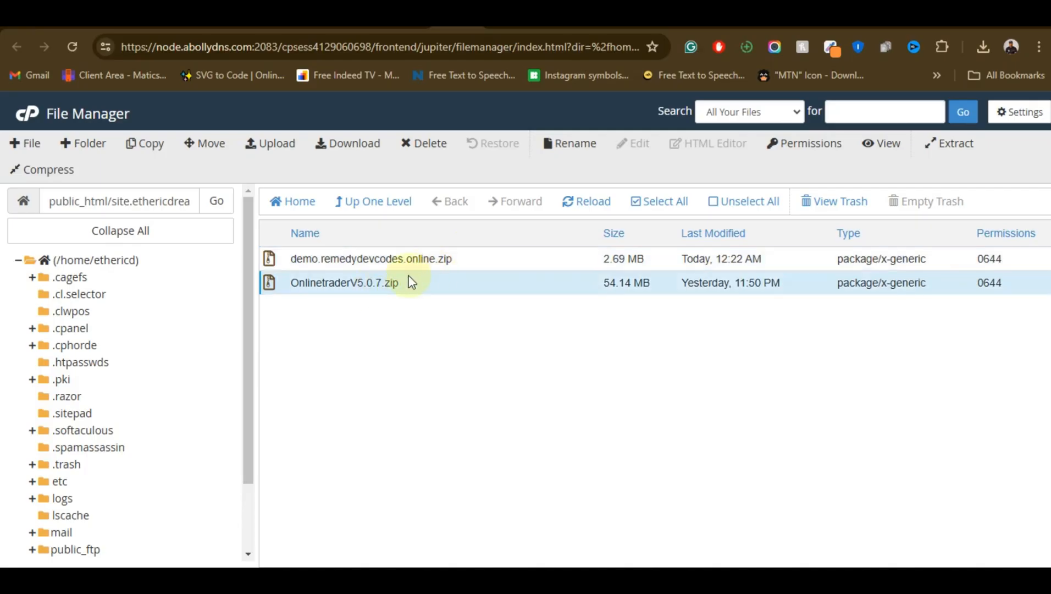
{"action": "left_click", "coordinate": [488, 258]}
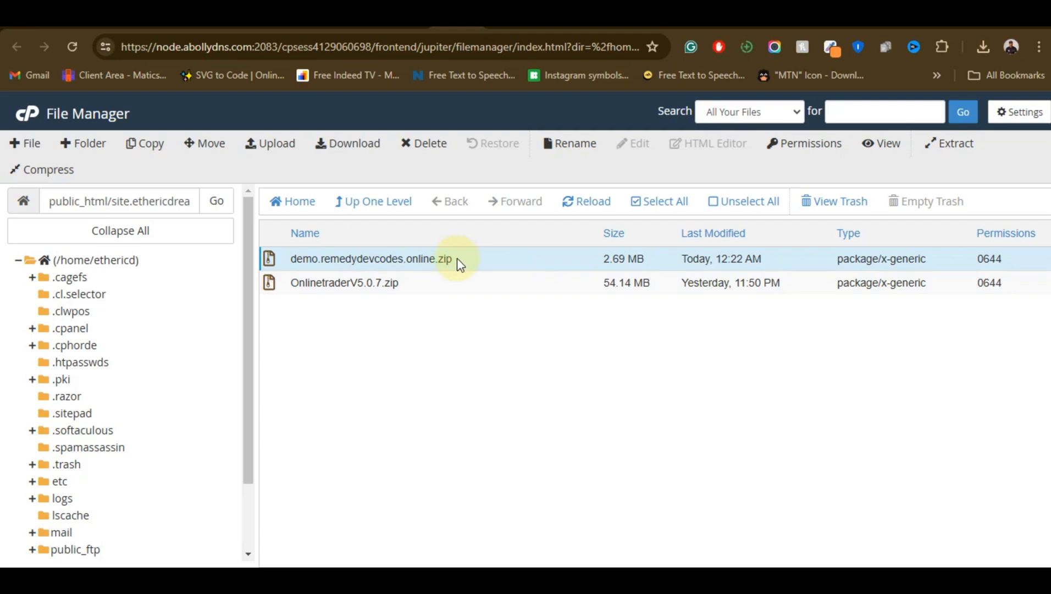
{"action": "left_click", "coordinate": [466, 258]}
{"action": "left_click", "coordinate": [466, 258]}
{"action": "right_click", "coordinate": [466, 259]}
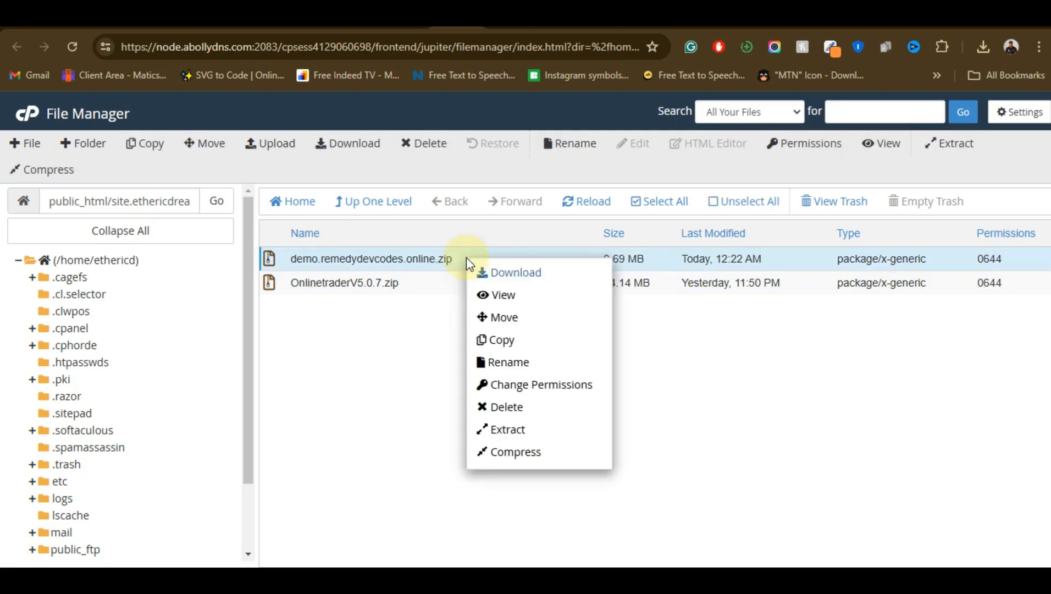
{"action": "left_click", "coordinate": [541, 439]}
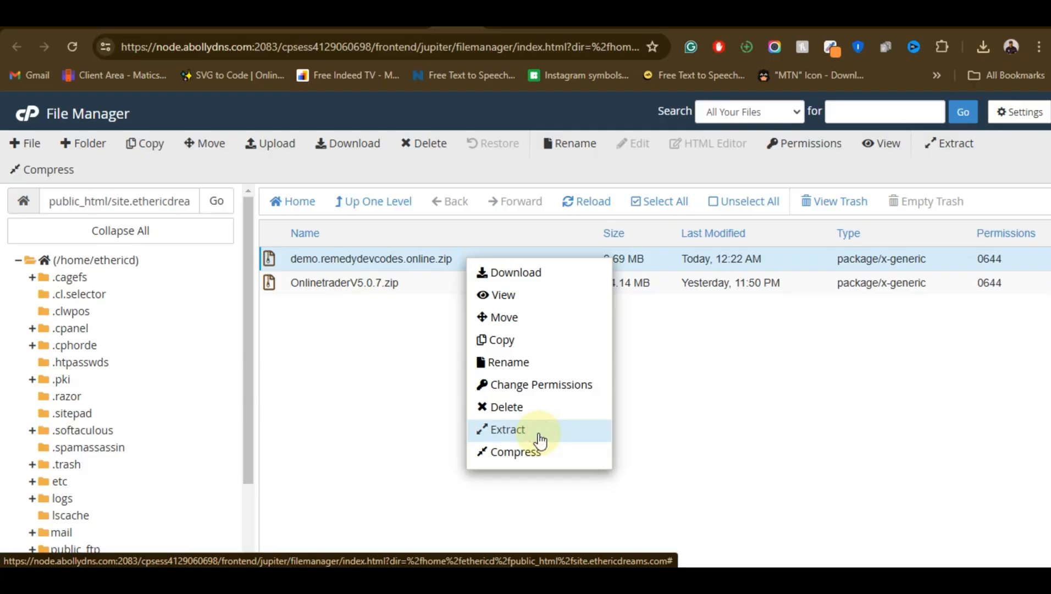
{"action": "left_click", "coordinate": [540, 435]}
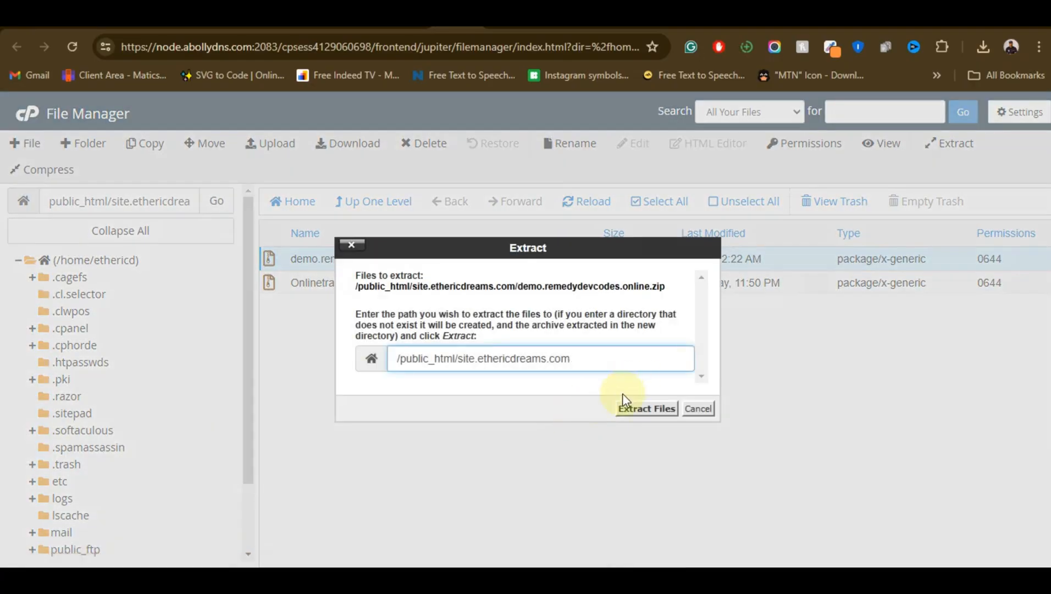
{"action": "left_click", "coordinate": [627, 409]}
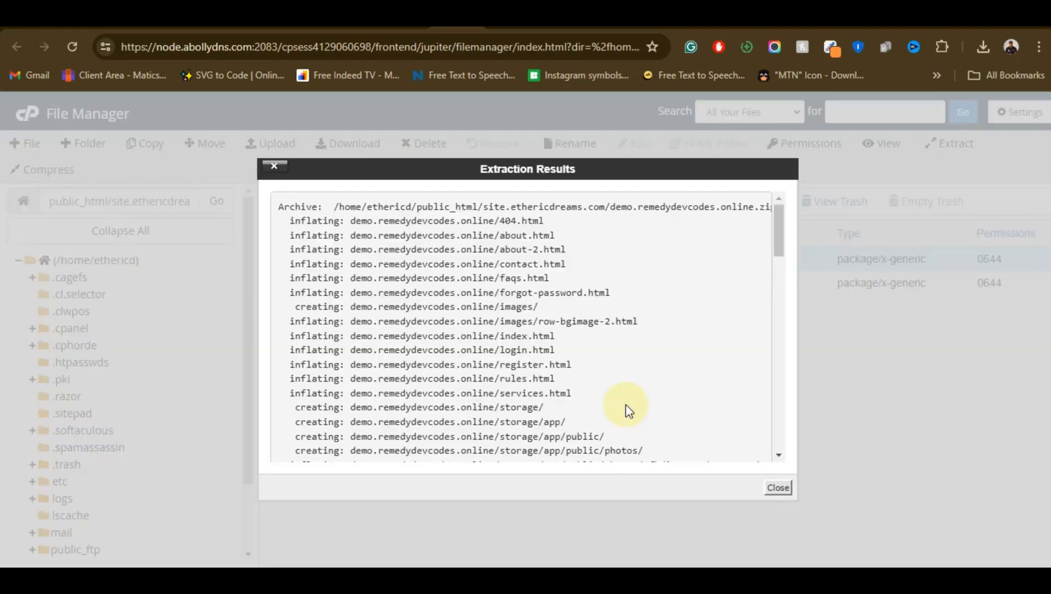
{"action": "left_click", "coordinate": [775, 488]}
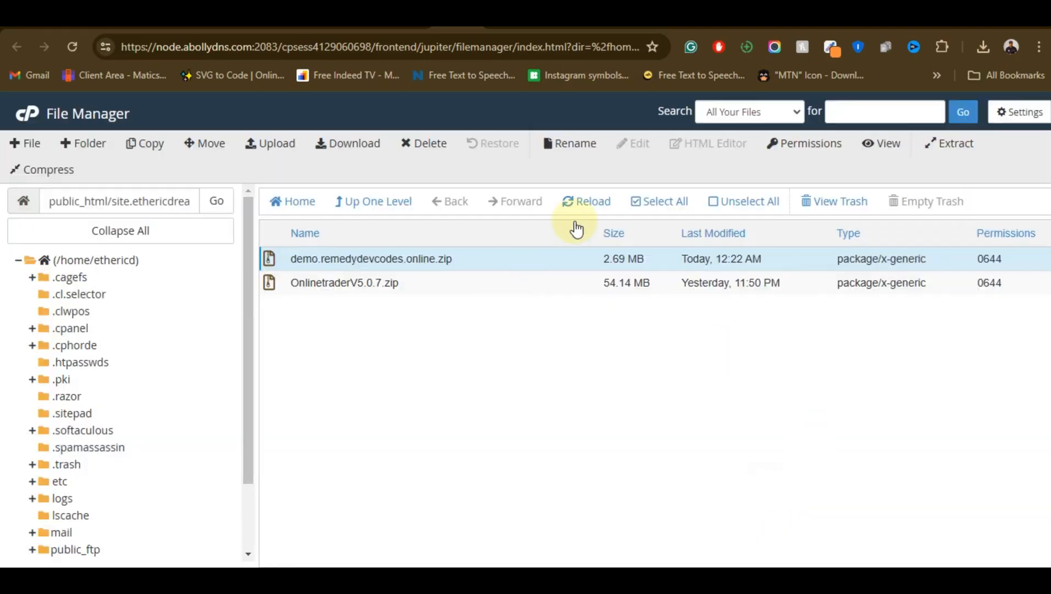
{"action": "left_click", "coordinate": [579, 205]}
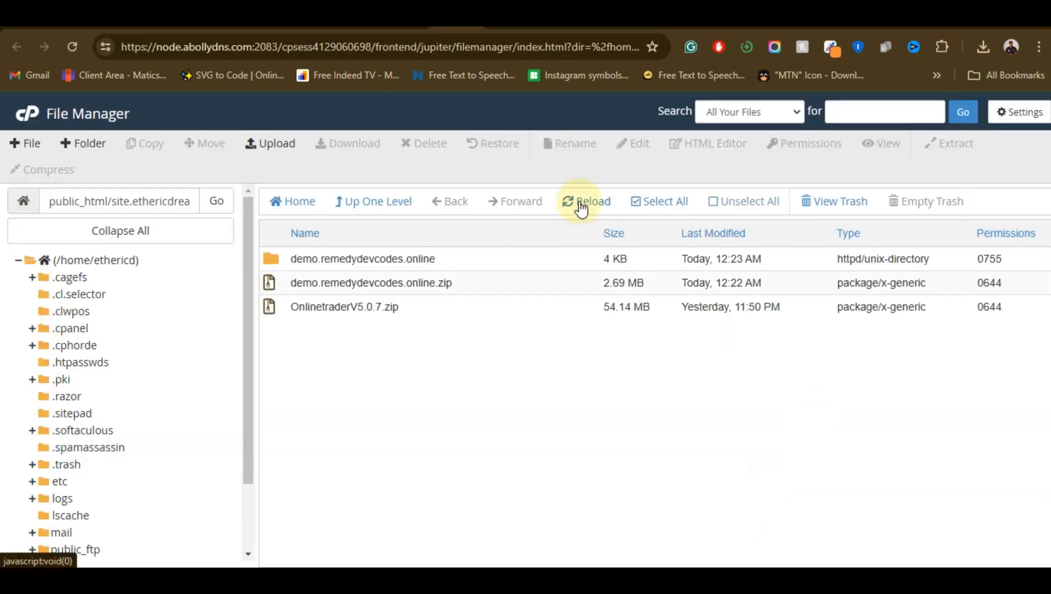
Move all contents of the extracted demo.remedydevcodes.online folder to /public_html/site.ethericdreams.com and go back to that parent folder
{"action": "double_click", "coordinate": [450, 260]}
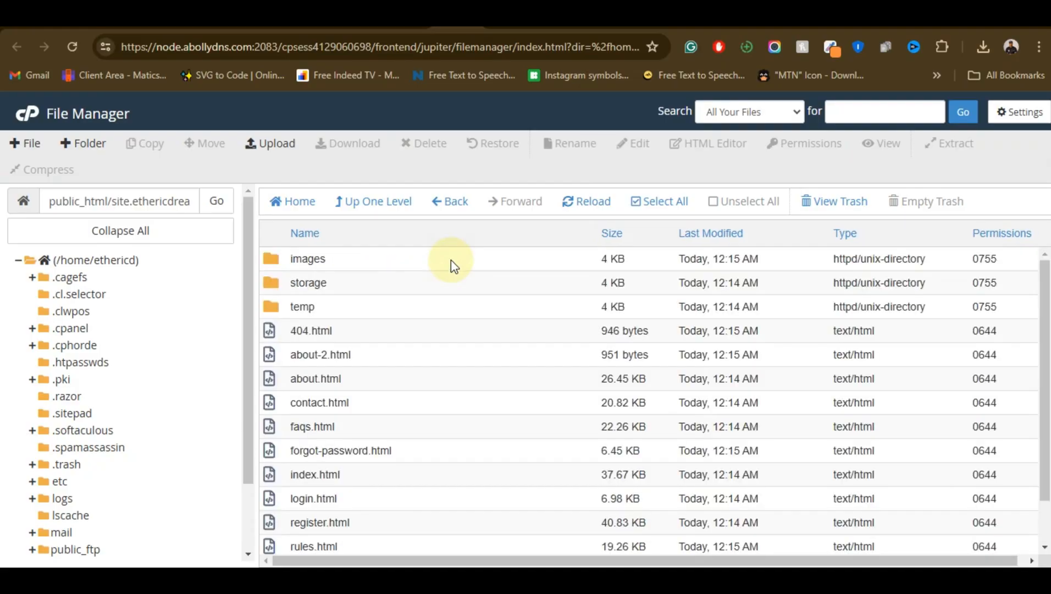
{"action": "left_click", "coordinate": [654, 203]}
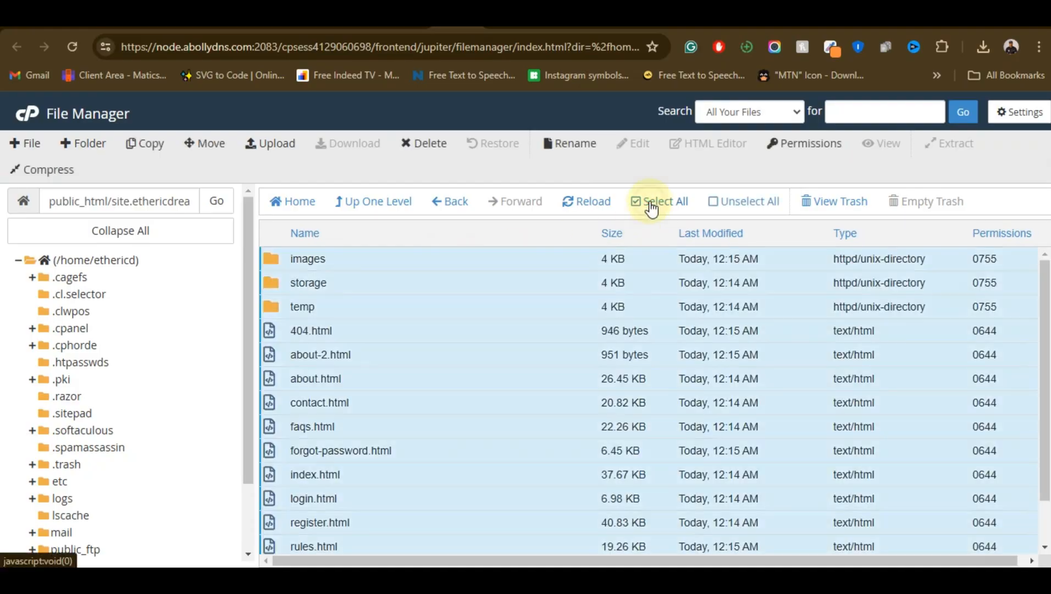
{"action": "scroll", "coordinate": [390, 324], "scroll_direction": "down", "scroll_amount": 1}
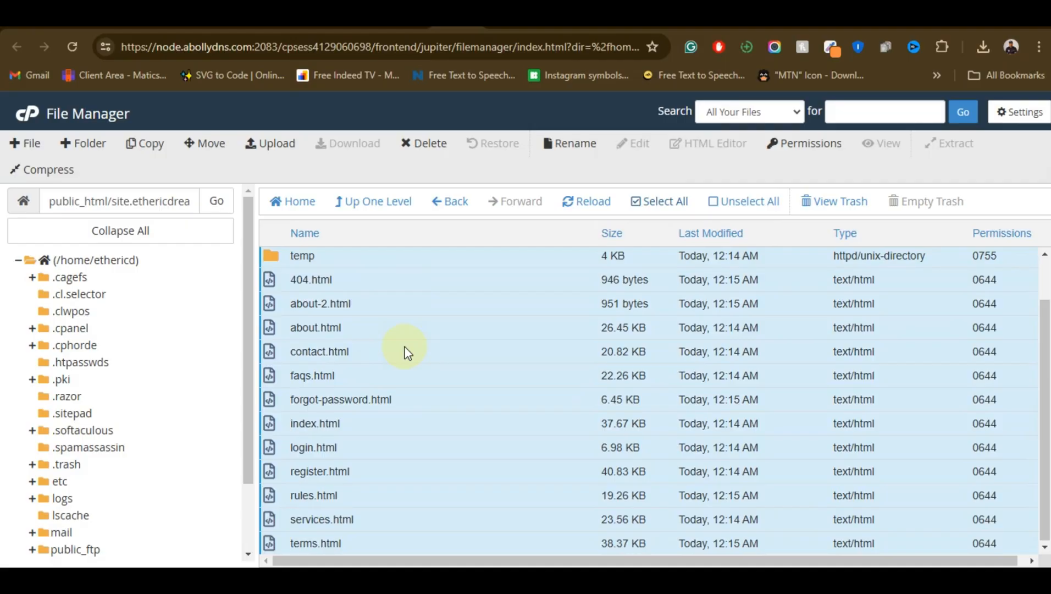
{"action": "right_click", "coordinate": [405, 347]}
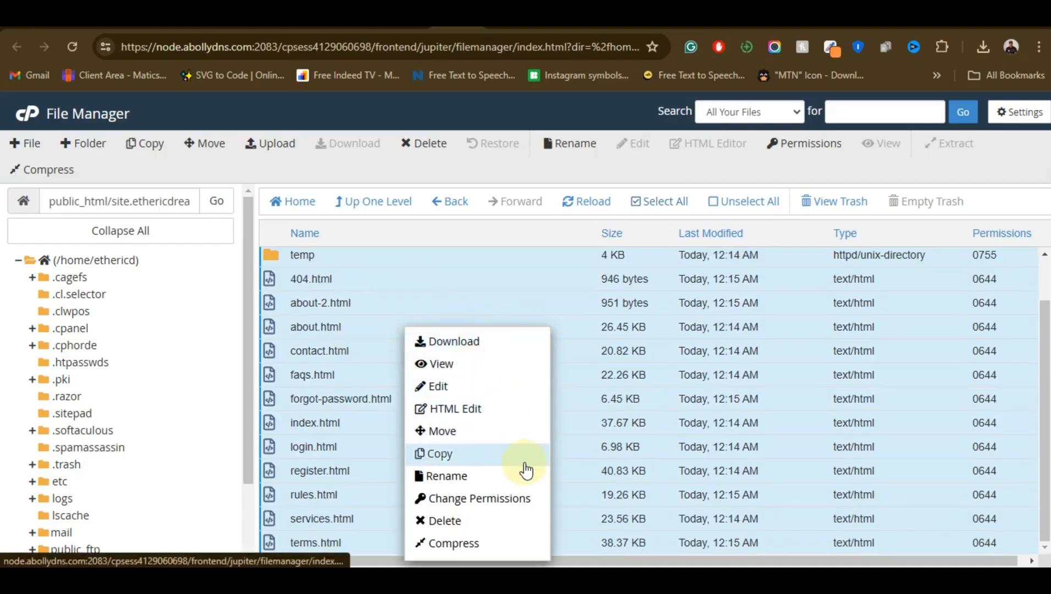
{"action": "left_click", "coordinate": [479, 432]}
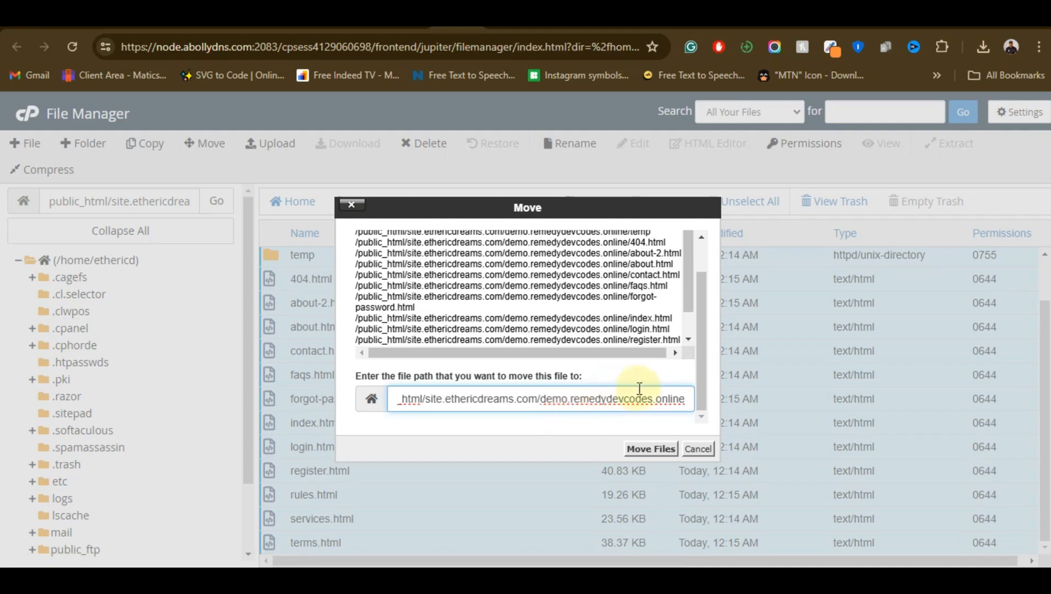
{"action": "key", "text": "BackSpace"}
{"action": "key", "text": "BackSpace"}
{"action": "key", "text": "BackSpace"}
{"action": "key", "text": "BackSpace"}
{"action": "key", "text": "BackSpace"}
{"action": "key", "text": "BackSpace"}
{"action": "key", "text": "BackSpace"}
{"action": "key", "text": "BackSpace"}
{"action": "key", "text": "BackSpace"}
{"action": "key", "text": "BackSpace"}
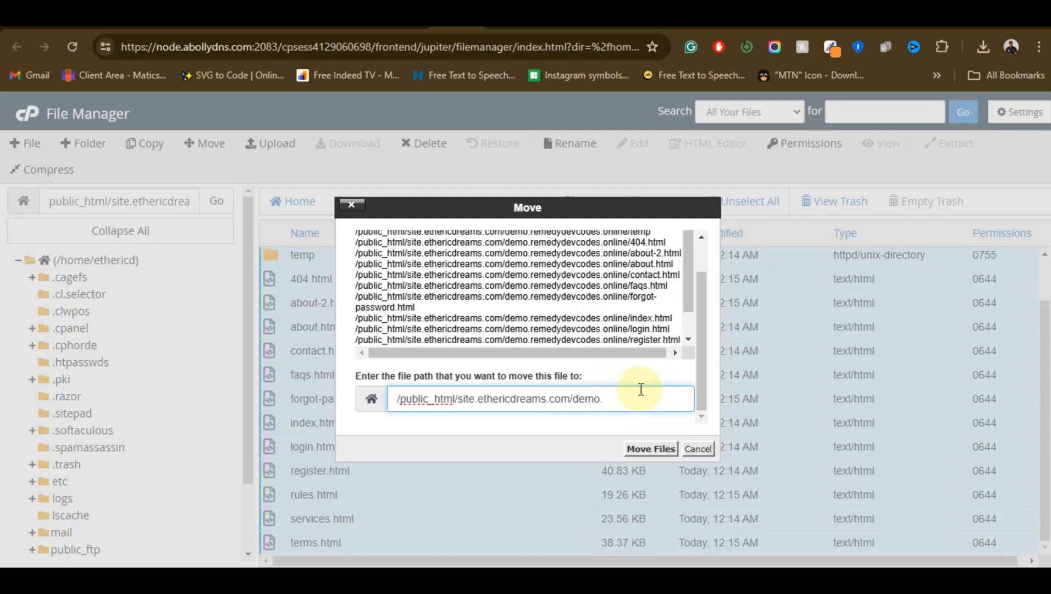
{"action": "key", "text": "BackSpace"}
{"action": "key", "text": "BackSpace"}
{"action": "key", "text": "BackSpace"}
{"action": "key", "text": "BackSpace"}
{"action": "key", "text": "BackSpace"}
{"action": "key", "text": "BackSpace"}
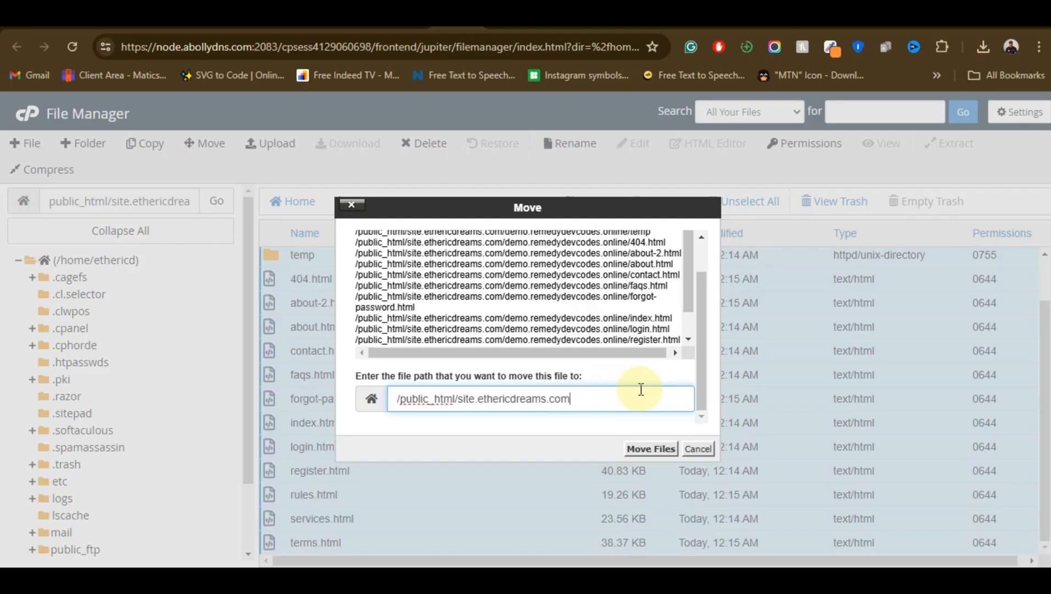
{"action": "left_click", "coordinate": [639, 451]}
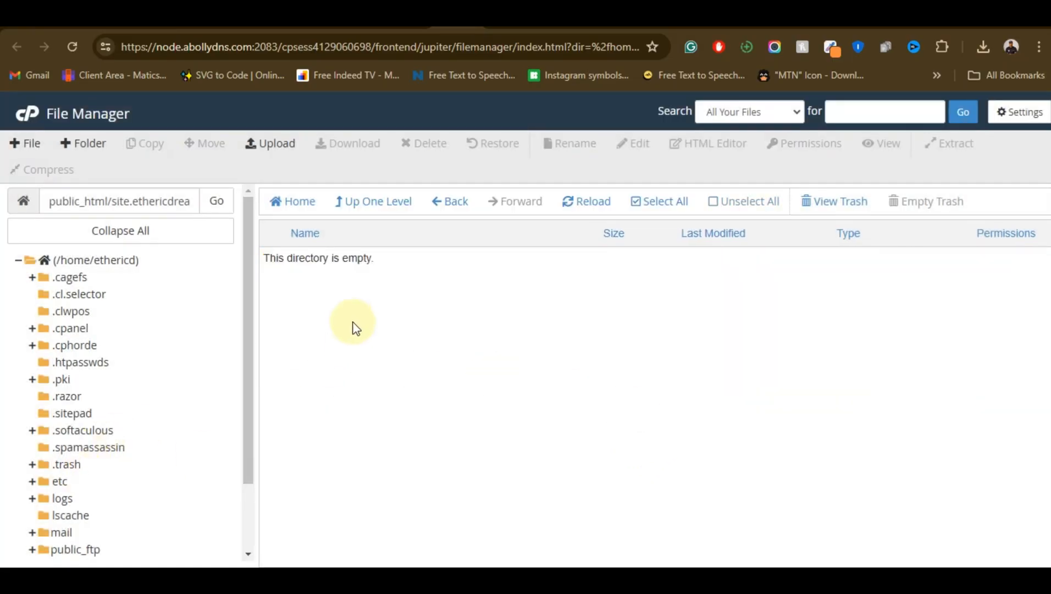
{"action": "left_click", "coordinate": [440, 201]}
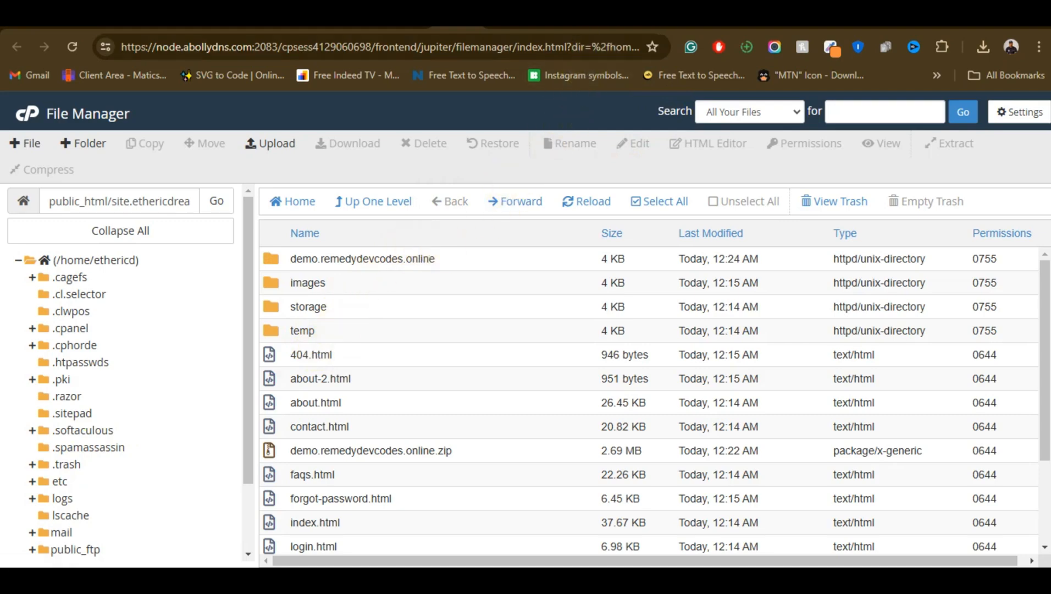
Reload site.ethericdreams.com in its browser tab and look through the hosted home page's sections
{"action": "left_click", "coordinate": [607, 19]}
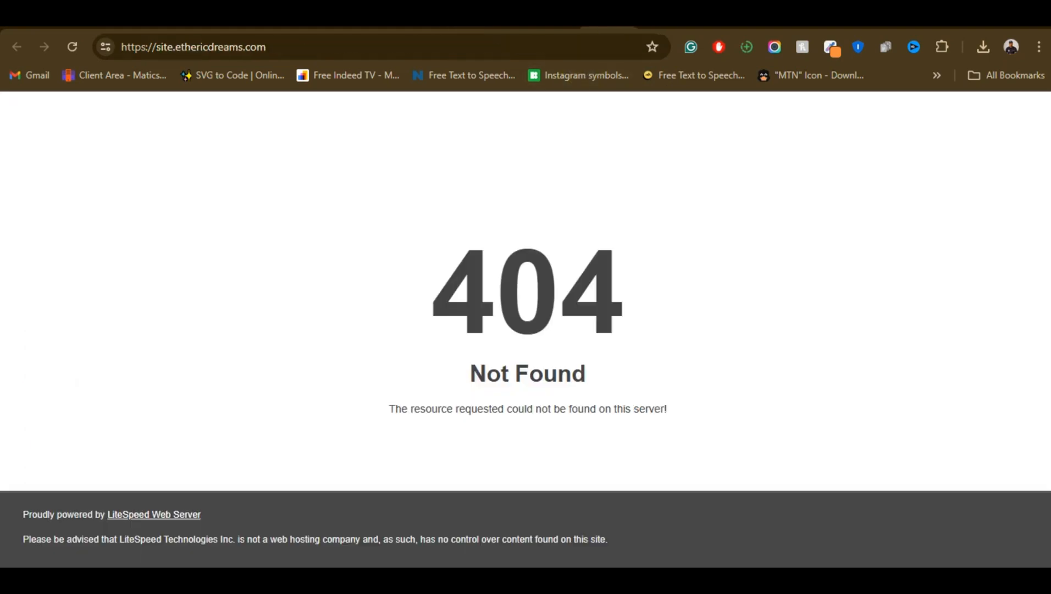
{"action": "left_click", "coordinate": [74, 48]}
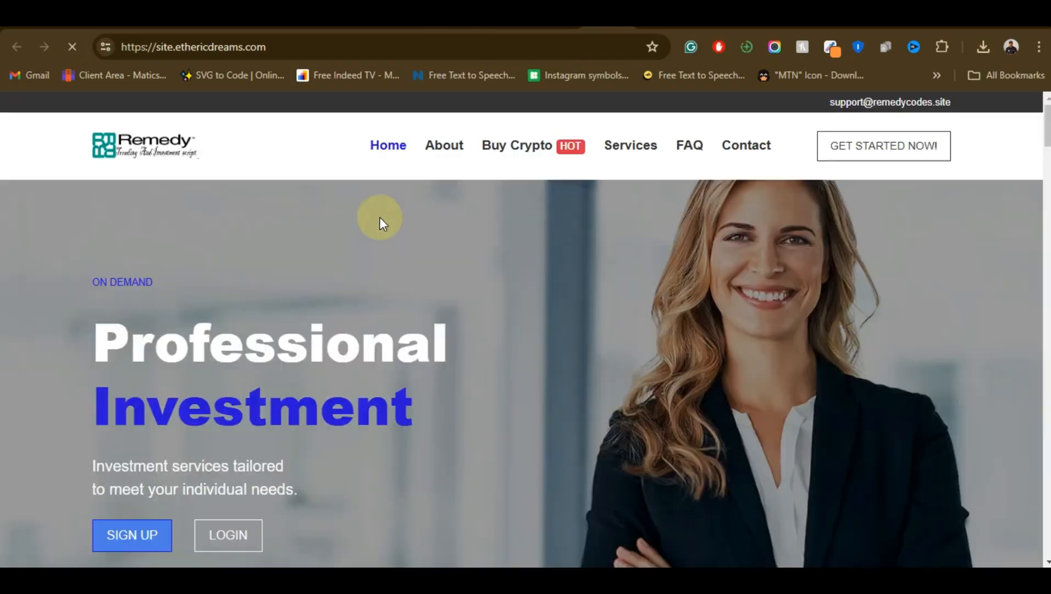
{"action": "scroll", "coordinate": [461, 298], "scroll_direction": "down", "scroll_amount": 20}
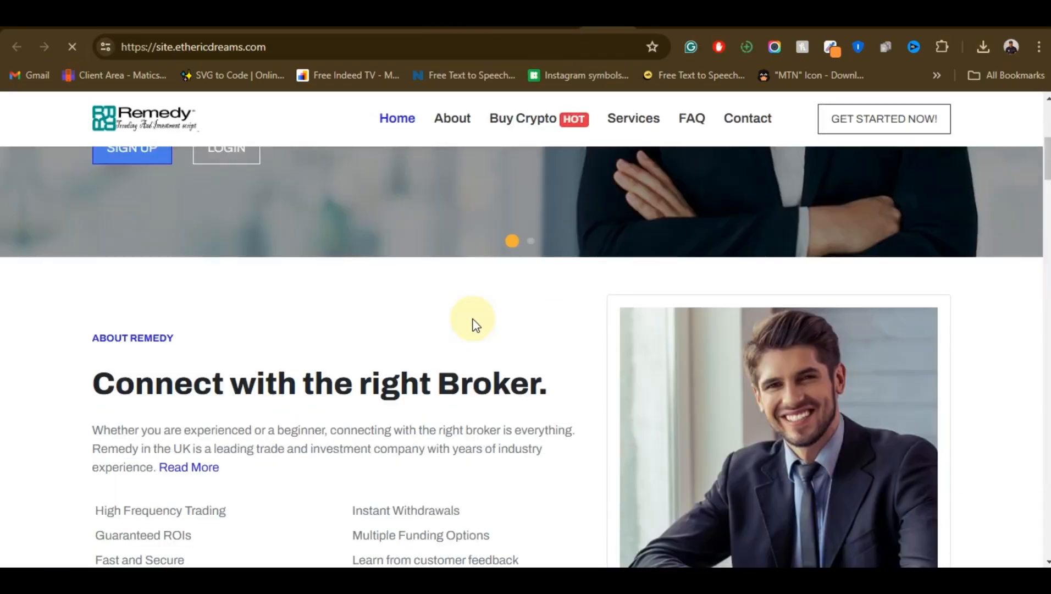
{"action": "scroll", "coordinate": [490, 361], "scroll_direction": "down", "scroll_amount": 20}
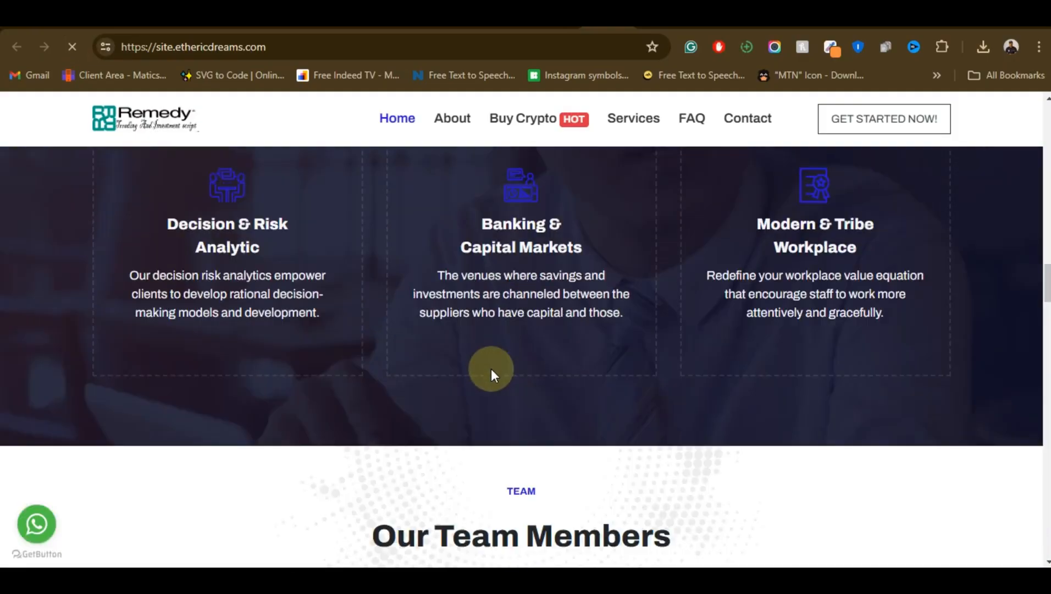
{"action": "scroll", "coordinate": [499, 380], "scroll_direction": "down", "scroll_amount": 20}
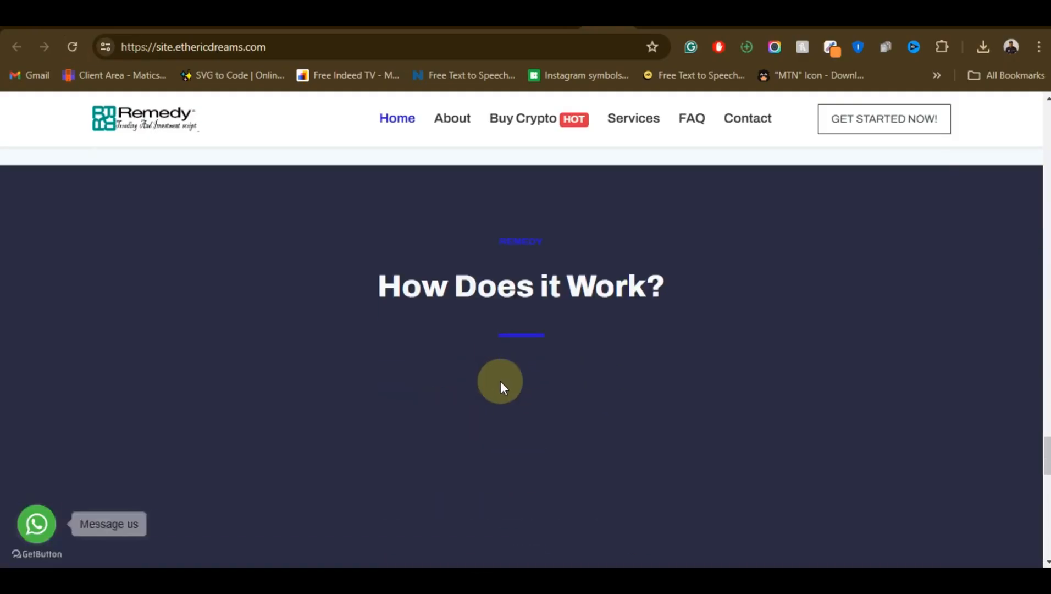
Review the hosted home page's How Does it Work, questions and team sections, returning to its opening banner
{"action": "scroll", "coordinate": [508, 402], "scroll_direction": "up", "scroll_amount": 20}
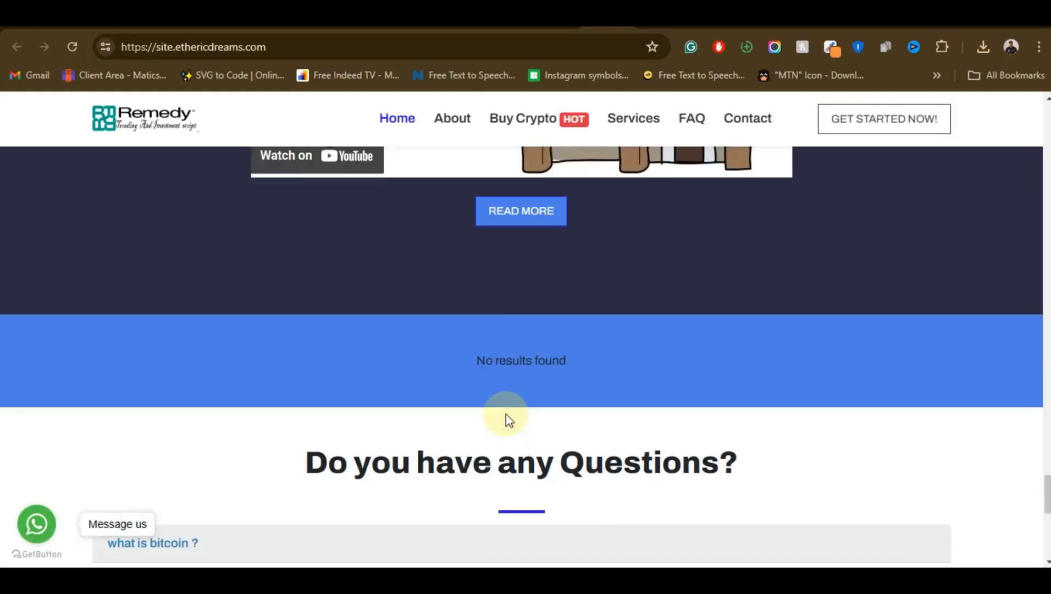
{"action": "scroll", "coordinate": [522, 410], "scroll_direction": "up", "scroll_amount": 20}
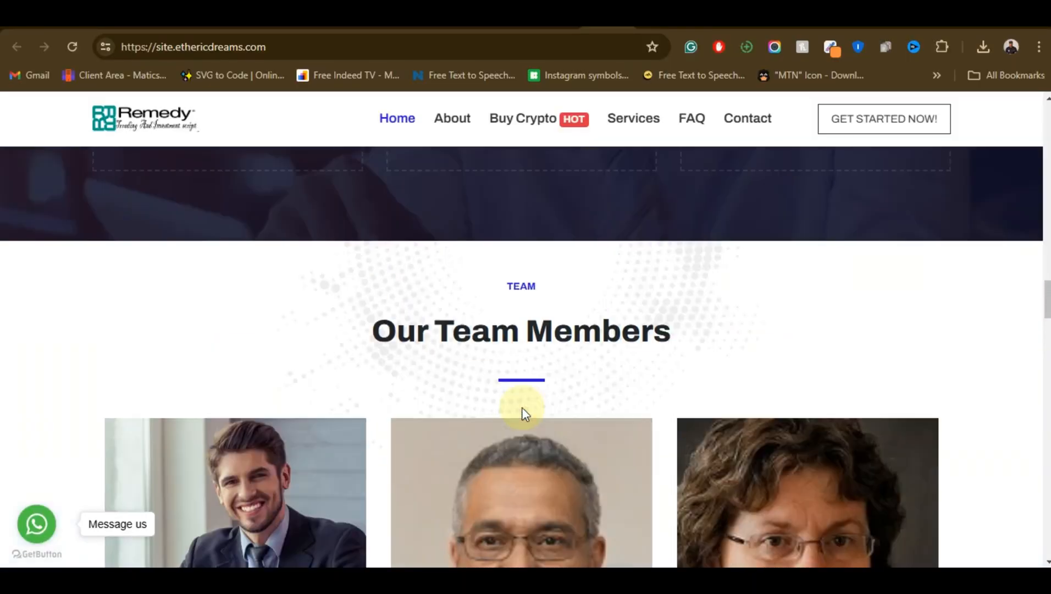
{"action": "scroll", "coordinate": [603, 366], "scroll_direction": "up", "scroll_amount": 10}
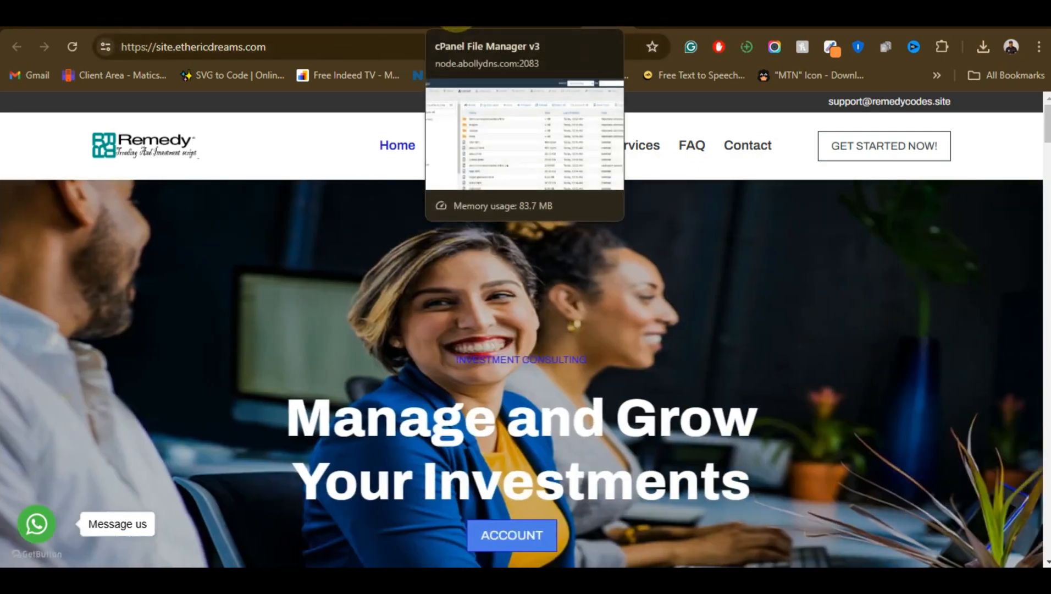
Switch to the File Manager tab and create a folder named app in /public_html/site.ethericdreams.com
{"action": "left_click", "coordinate": [457, 28]}
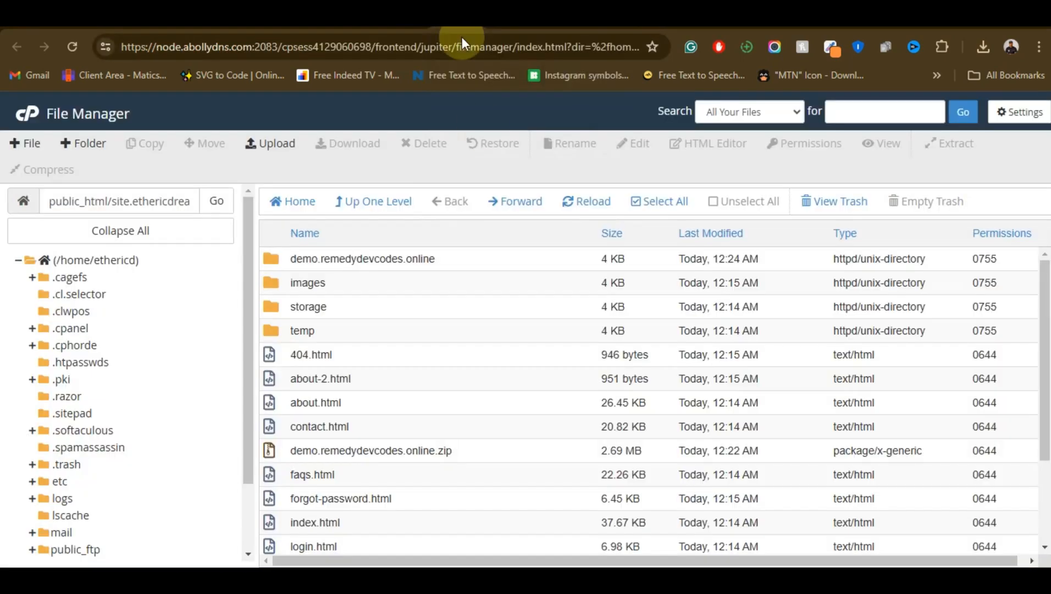
{"action": "scroll", "coordinate": [448, 420], "scroll_direction": "down", "scroll_amount": 3}
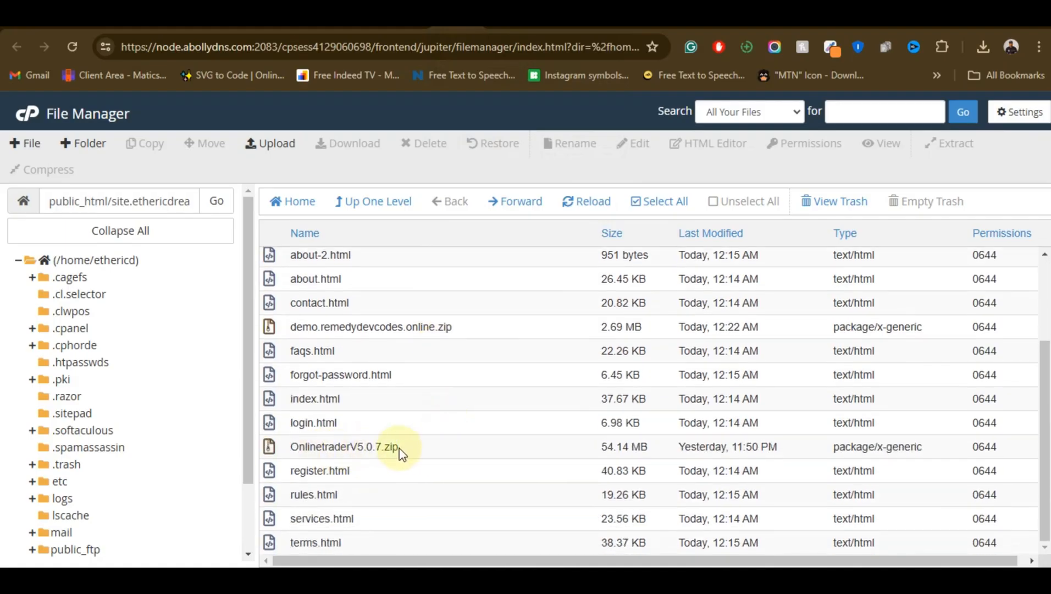
{"action": "scroll", "coordinate": [537, 442], "scroll_direction": "up", "scroll_amount": 1}
{"action": "scroll", "coordinate": [544, 429], "scroll_direction": "up", "scroll_amount": 3}
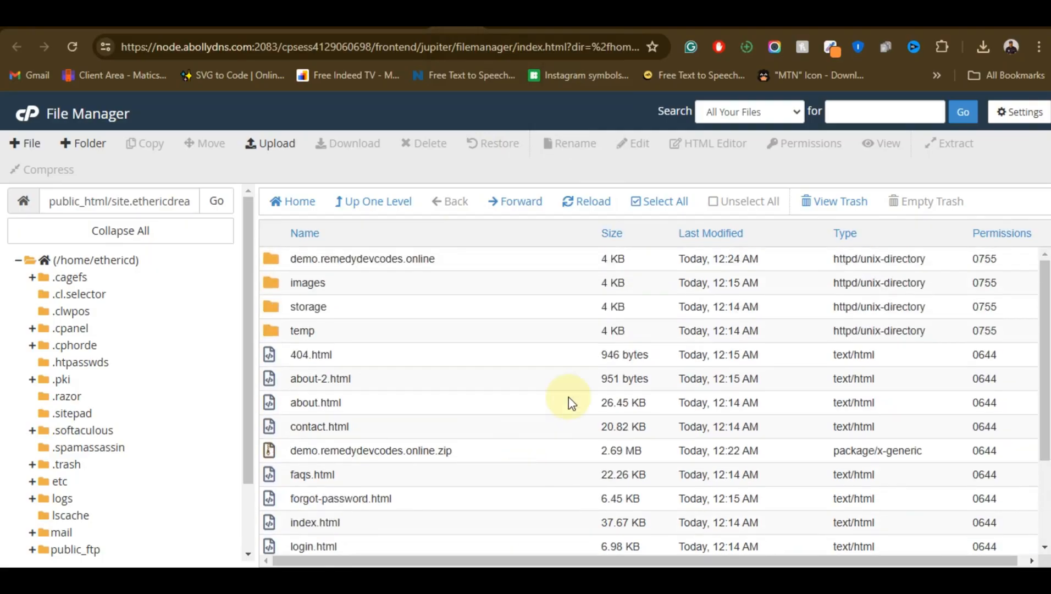
{"action": "left_click", "coordinate": [84, 153]}
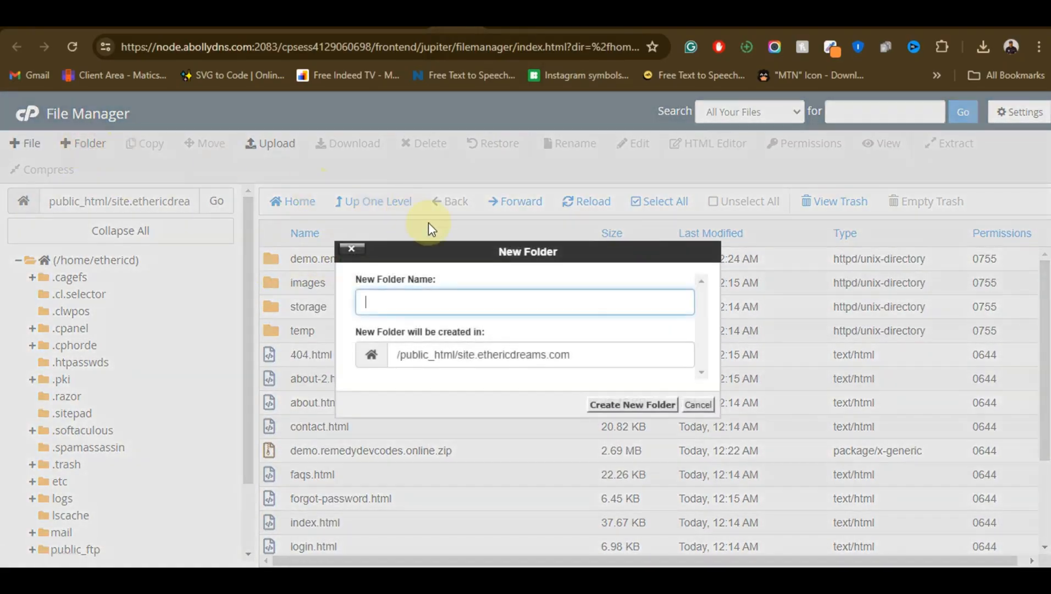
{"action": "left_click", "coordinate": [406, 302]}
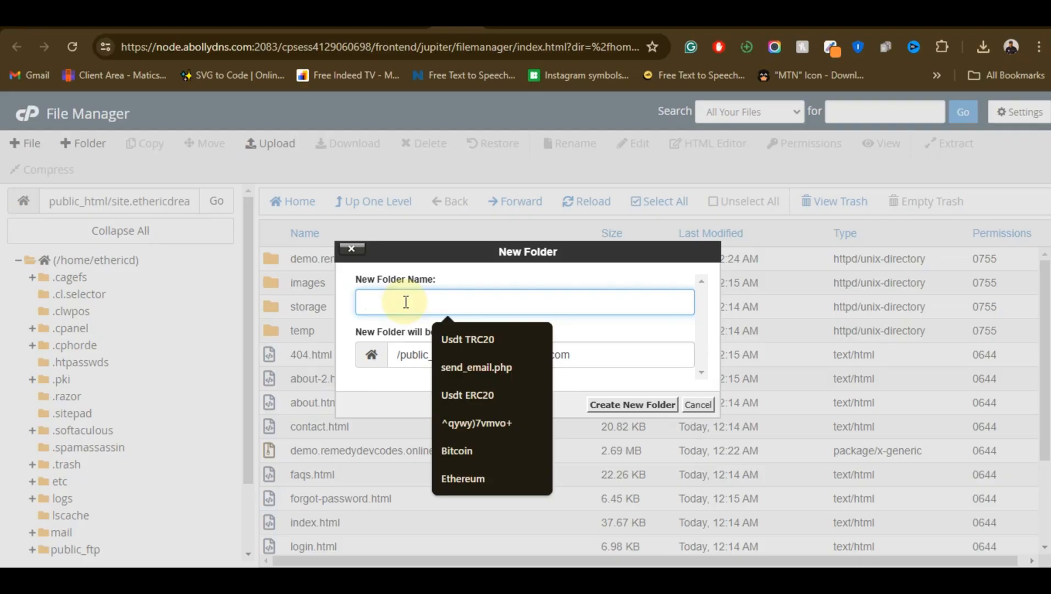
{"action": "type", "text": "a"}
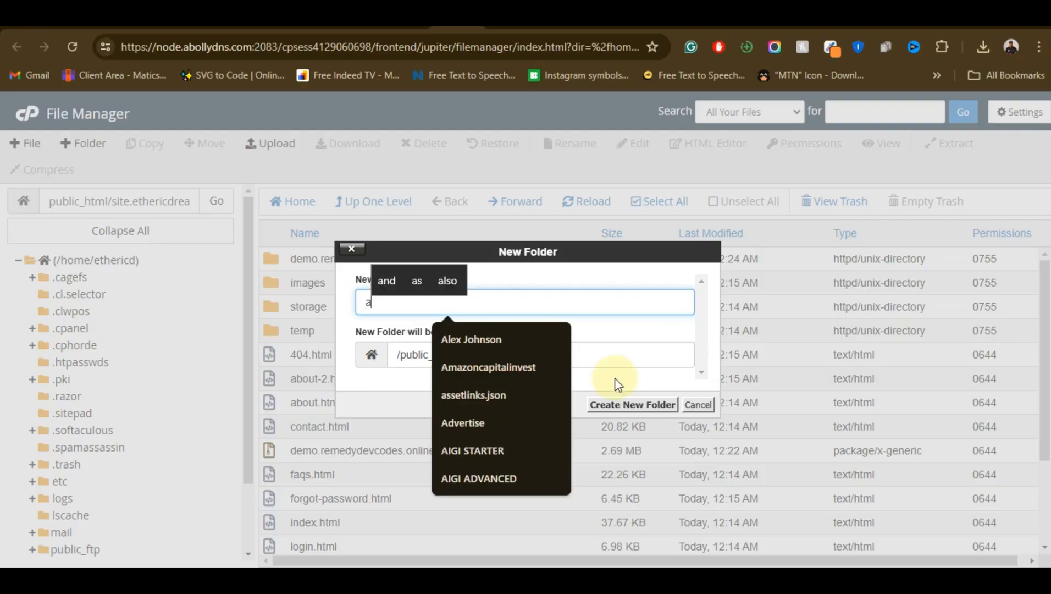
{"action": "type", "text": "pp"}
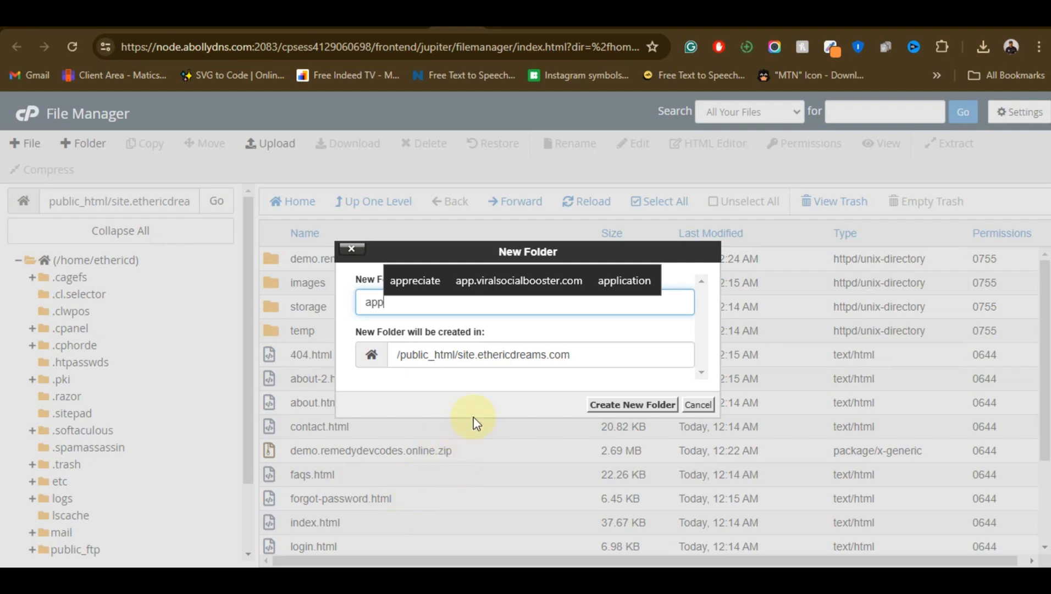
{"action": "left_click", "coordinate": [609, 406]}
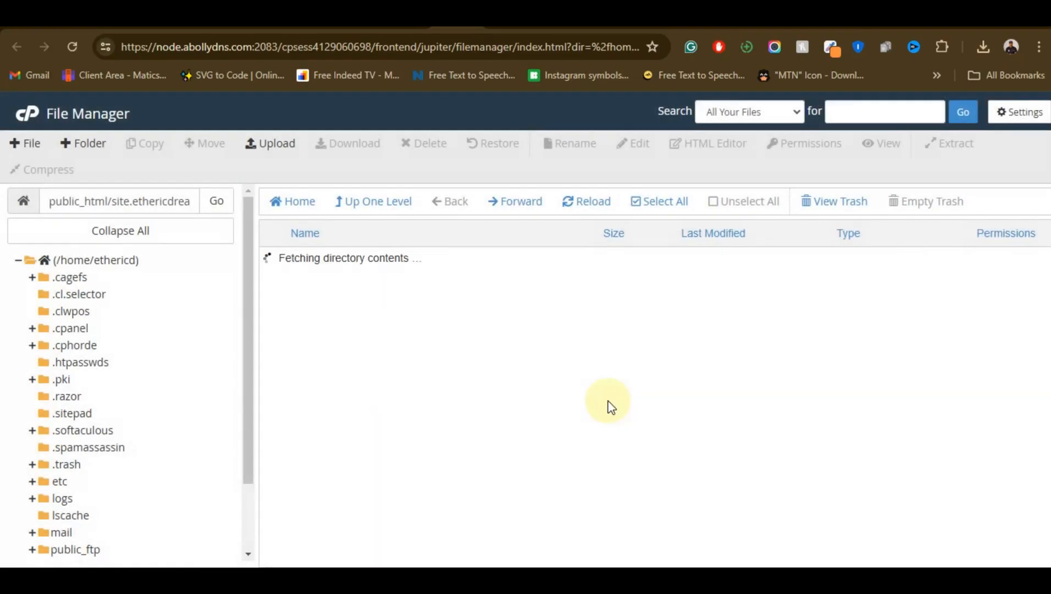
Move OnlinetraderV5.0.7.zip to /public_html/site.ethericdreams.com/app
{"action": "scroll", "coordinate": [381, 362], "scroll_direction": "down", "scroll_amount": 3}
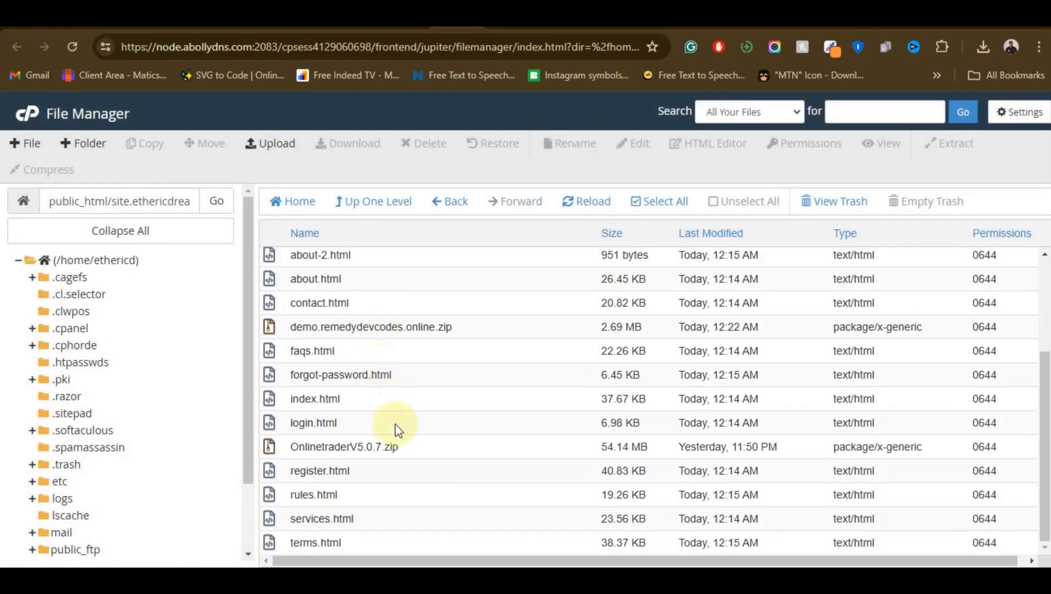
{"action": "left_click", "coordinate": [427, 445]}
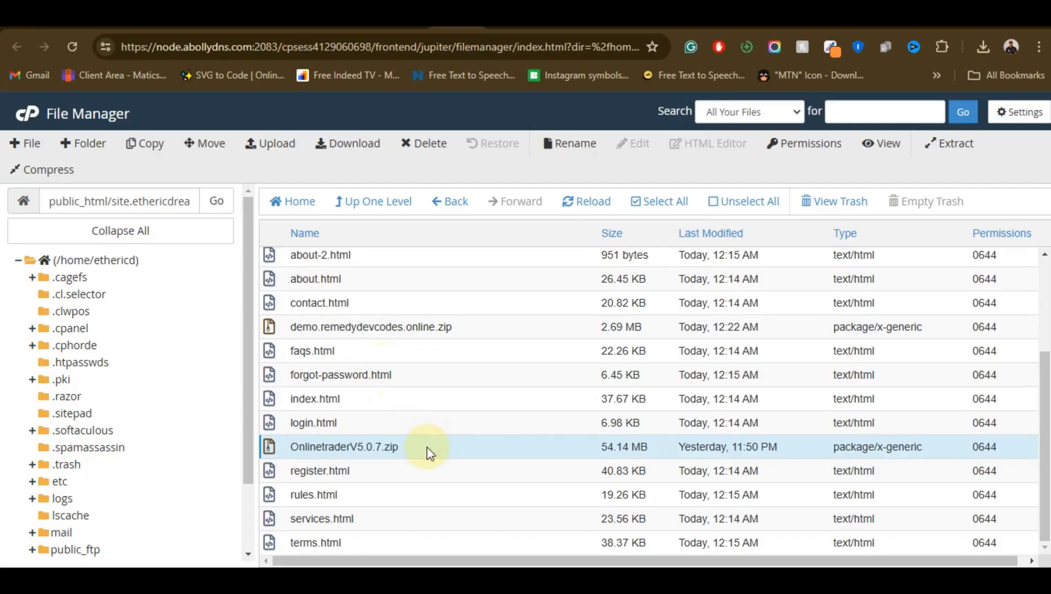
{"action": "right_click", "coordinate": [426, 447]}
{"action": "left_click", "coordinate": [524, 408]}
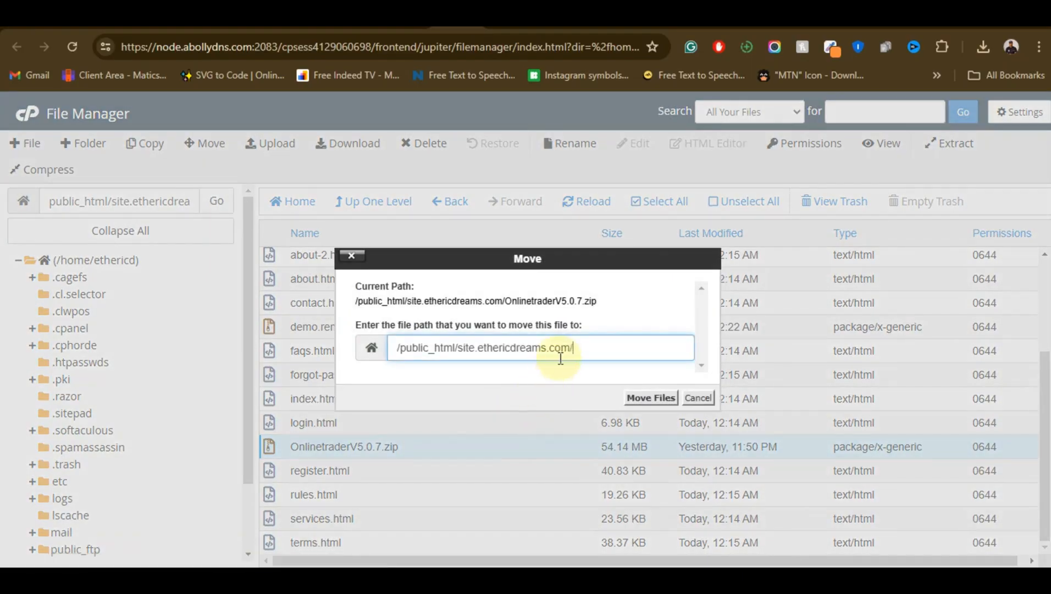
{"action": "type", "text": "app"}
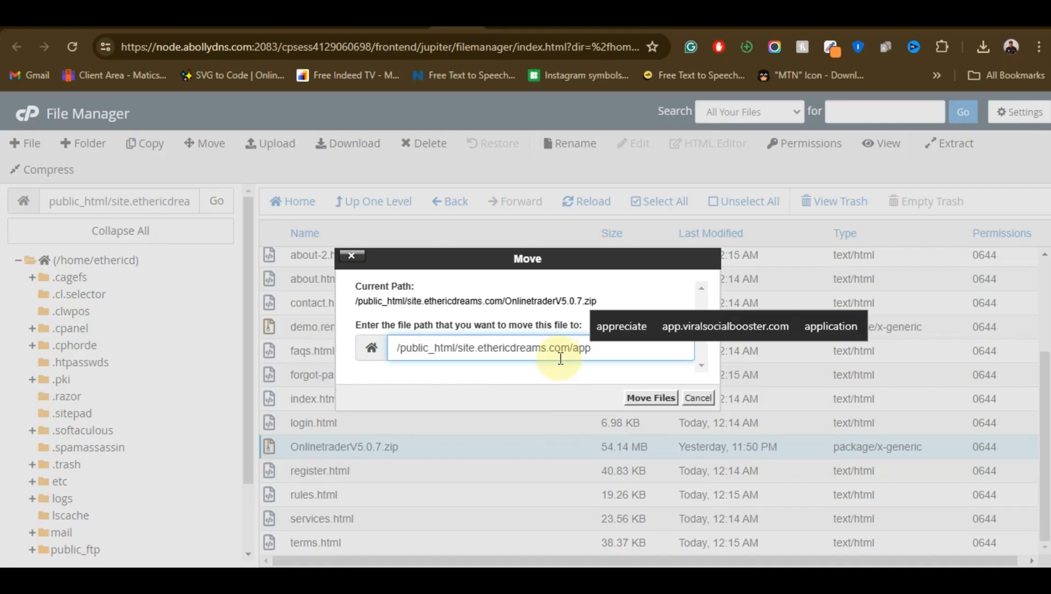
{"action": "key", "text": "Return"}
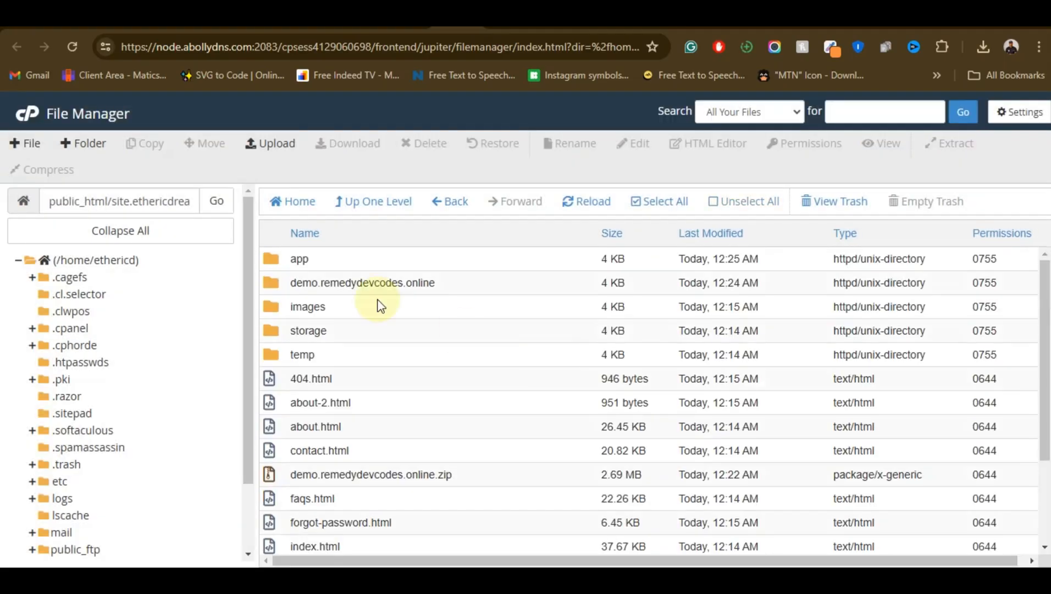
Extract OnlinetraderV5.0.7.zip inside the app folder to /public_html/site.ethericdreams.com/app and reload the file listing
{"action": "double_click", "coordinate": [357, 256]}
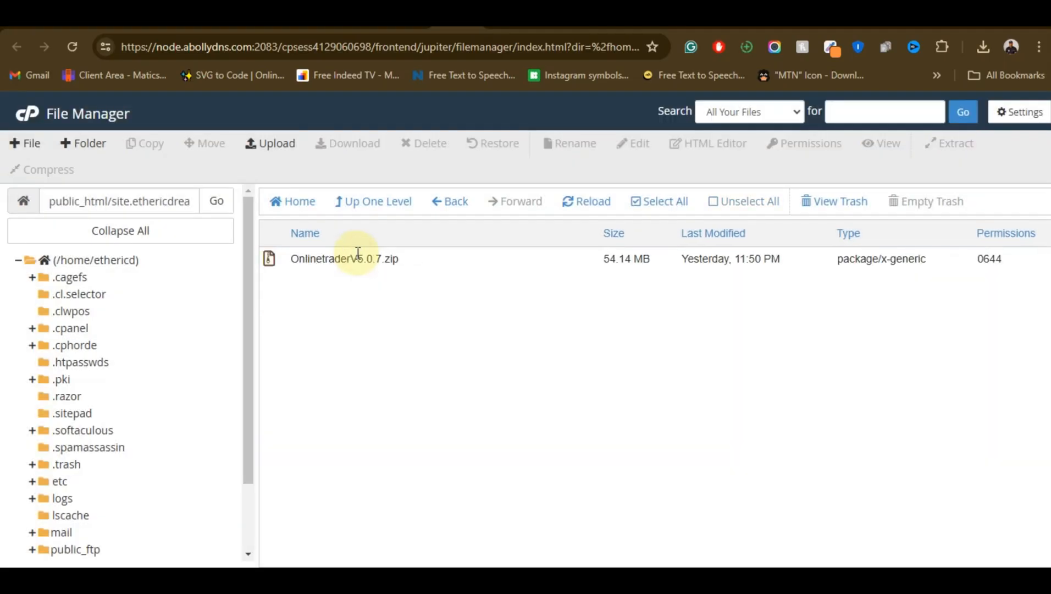
{"action": "left_click", "coordinate": [446, 259]}
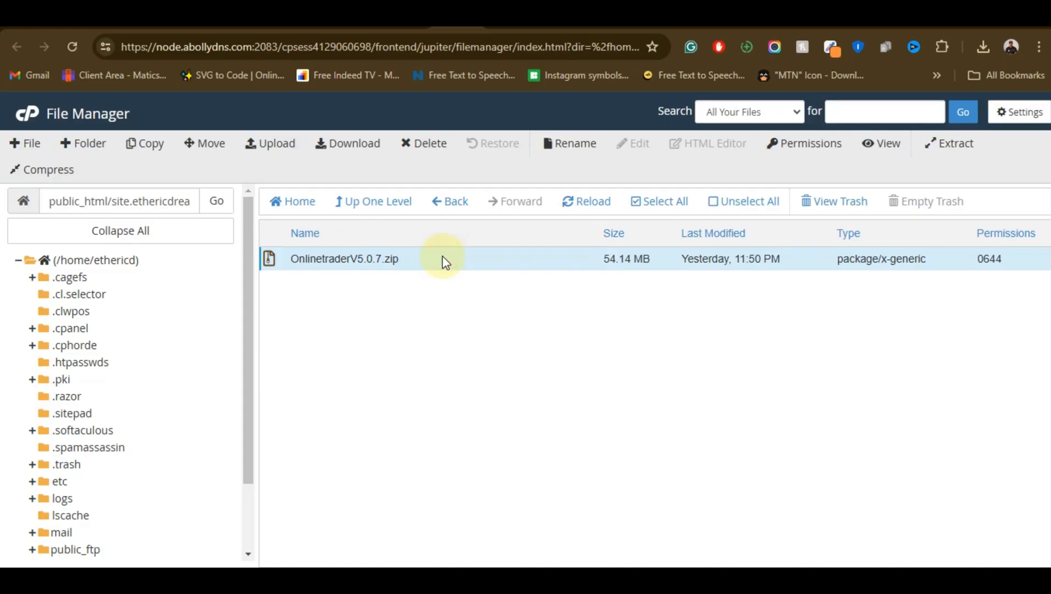
{"action": "right_click", "coordinate": [443, 258]}
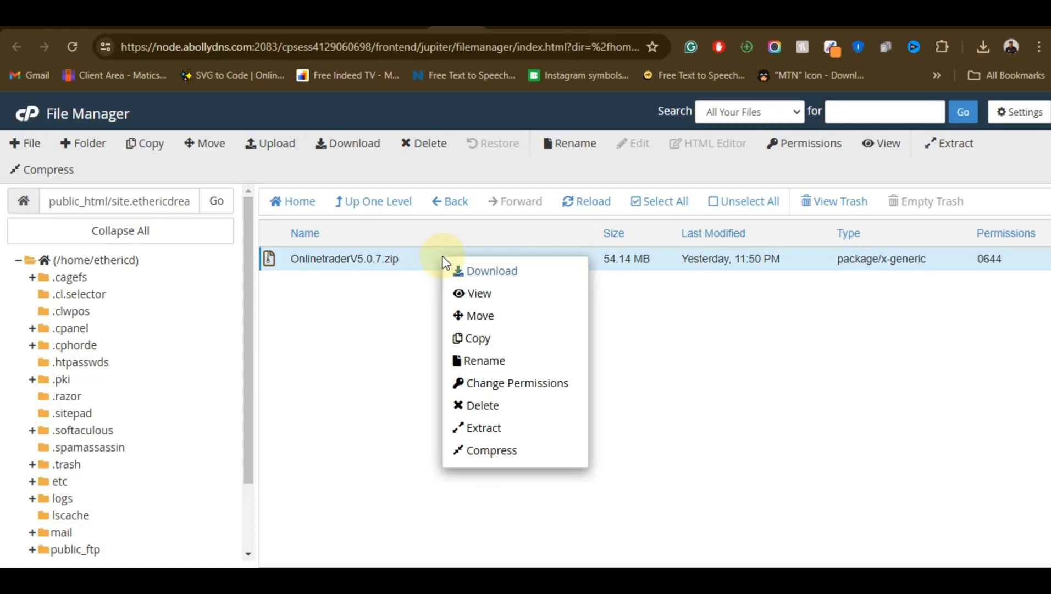
{"action": "left_click", "coordinate": [519, 434]}
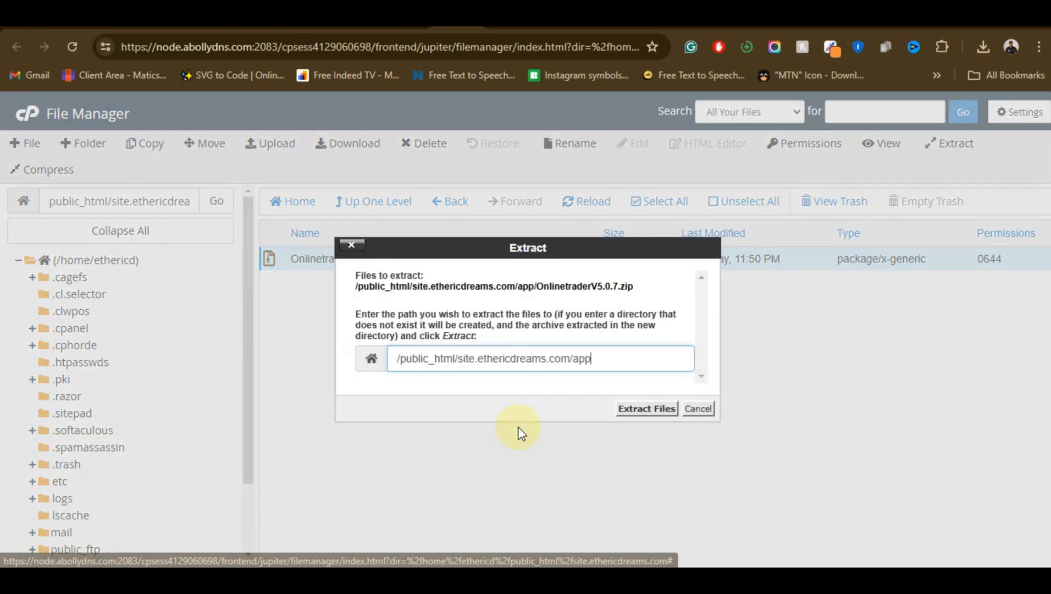
{"action": "left_click", "coordinate": [645, 410]}
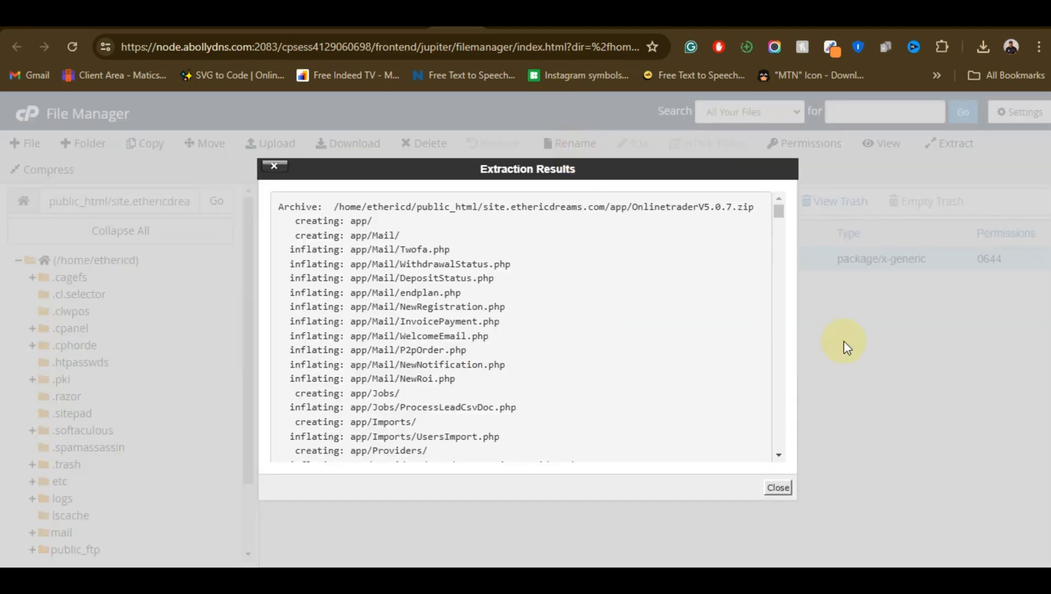
{"action": "left_click", "coordinate": [778, 488]}
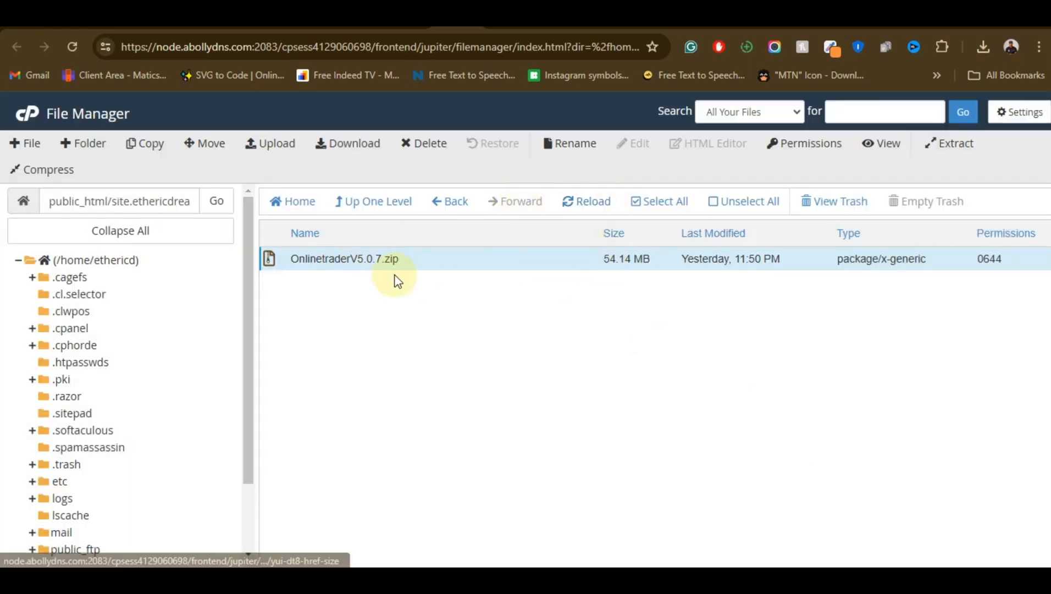
{"action": "left_click", "coordinate": [585, 203]}
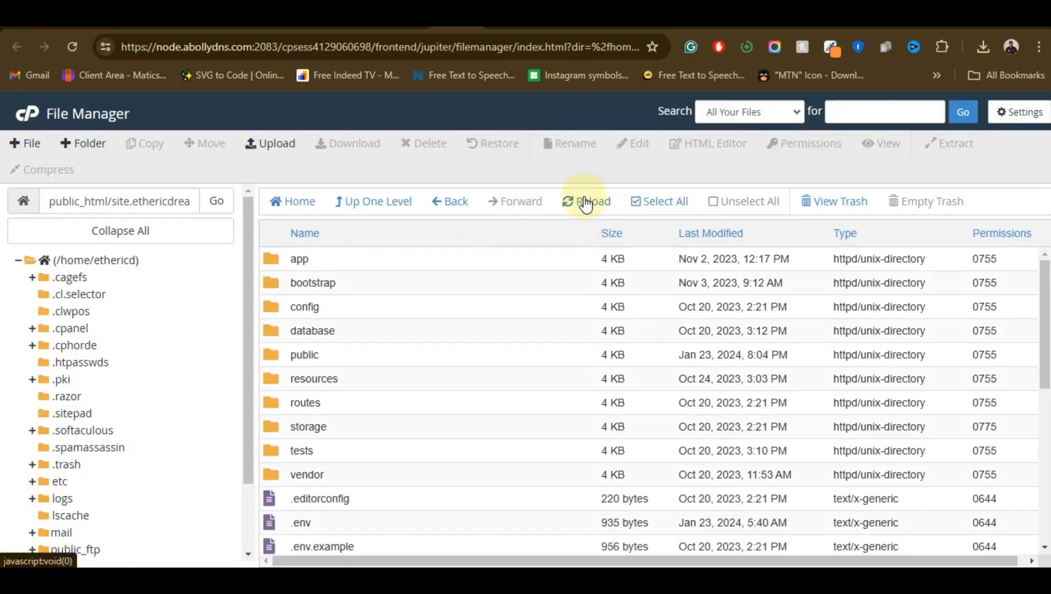
Download insuredf_algo.sql from the extracted app files, saving it in Downloads as insuredf_algo (2)
{"action": "scroll", "coordinate": [391, 441], "scroll_direction": "down", "scroll_amount": 4}
{"action": "scroll", "coordinate": [407, 444], "scroll_direction": "down", "scroll_amount": 2}
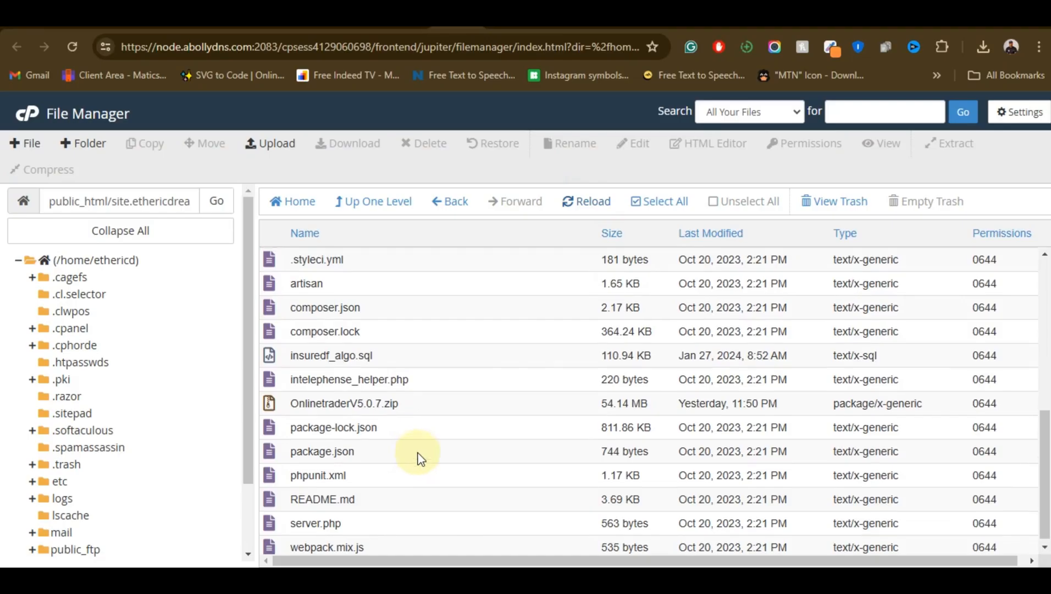
{"action": "scroll", "coordinate": [416, 453], "scroll_direction": "up", "scroll_amount": 8}
{"action": "scroll", "coordinate": [421, 389], "scroll_direction": "down", "scroll_amount": 3}
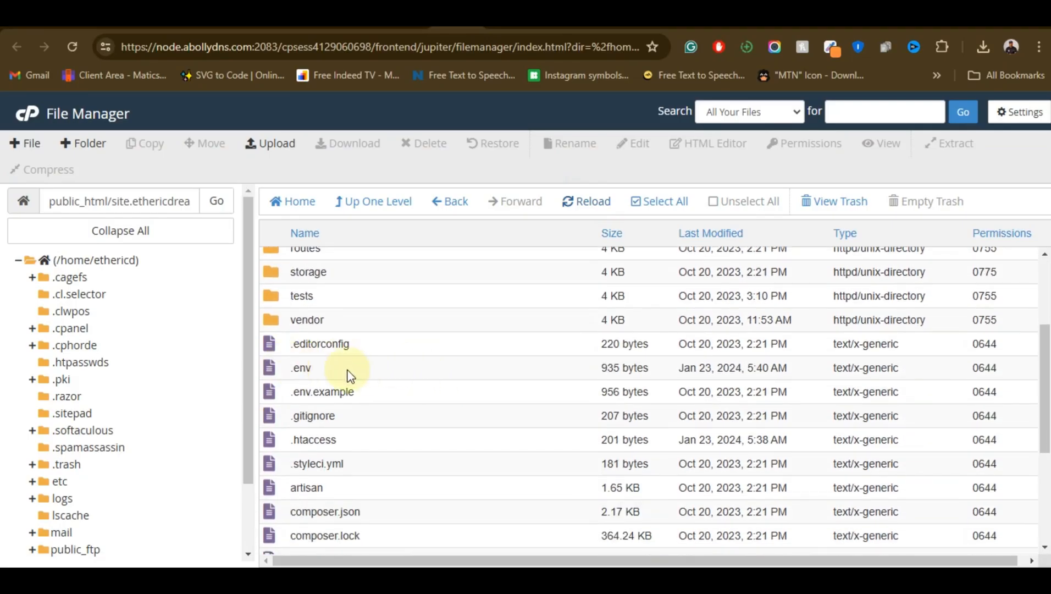
{"action": "scroll", "coordinate": [350, 378], "scroll_direction": "down", "scroll_amount": 2}
{"action": "scroll", "coordinate": [387, 481], "scroll_direction": "down", "scroll_amount": 3}
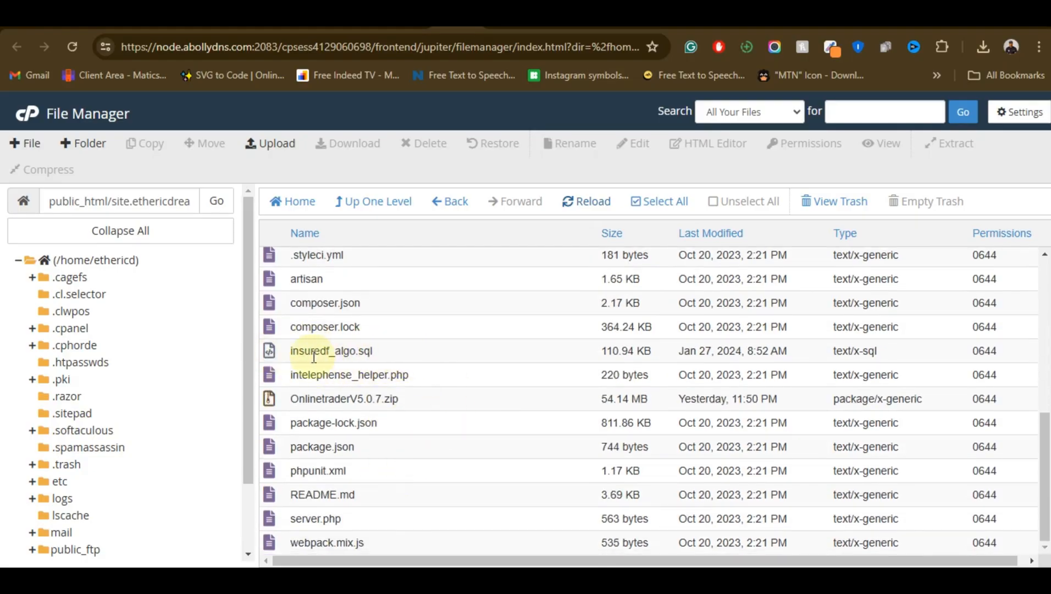
{"action": "left_click", "coordinate": [421, 358]}
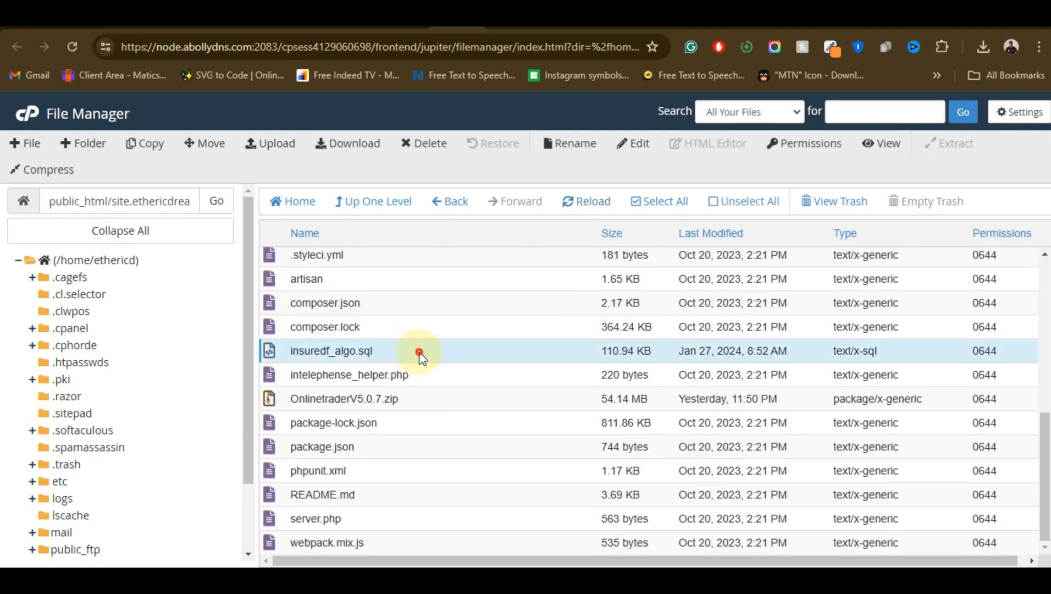
{"action": "left_click", "coordinate": [421, 358]}
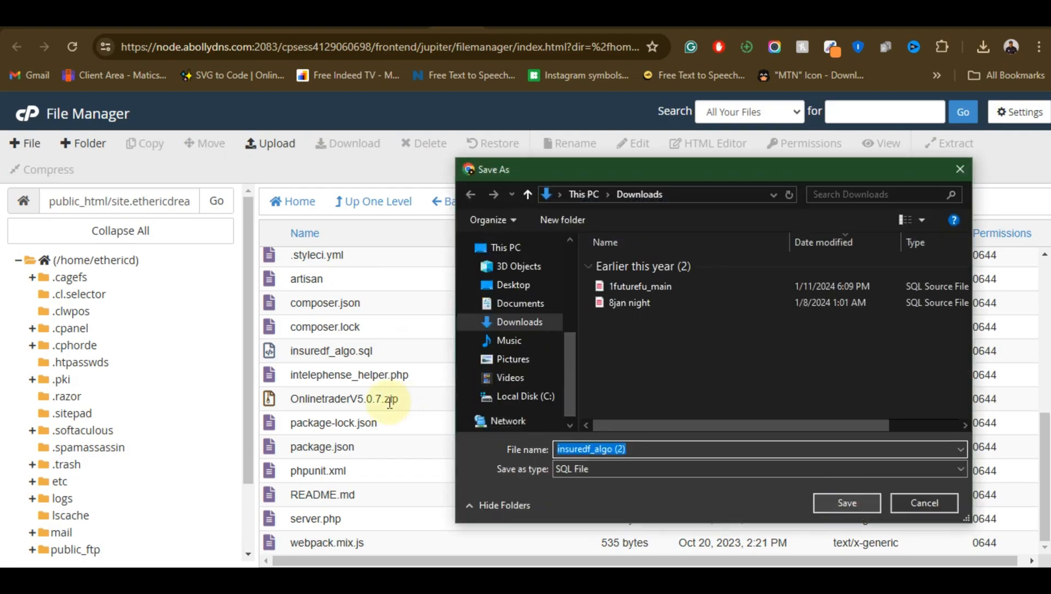
{"action": "key", "text": "Return"}
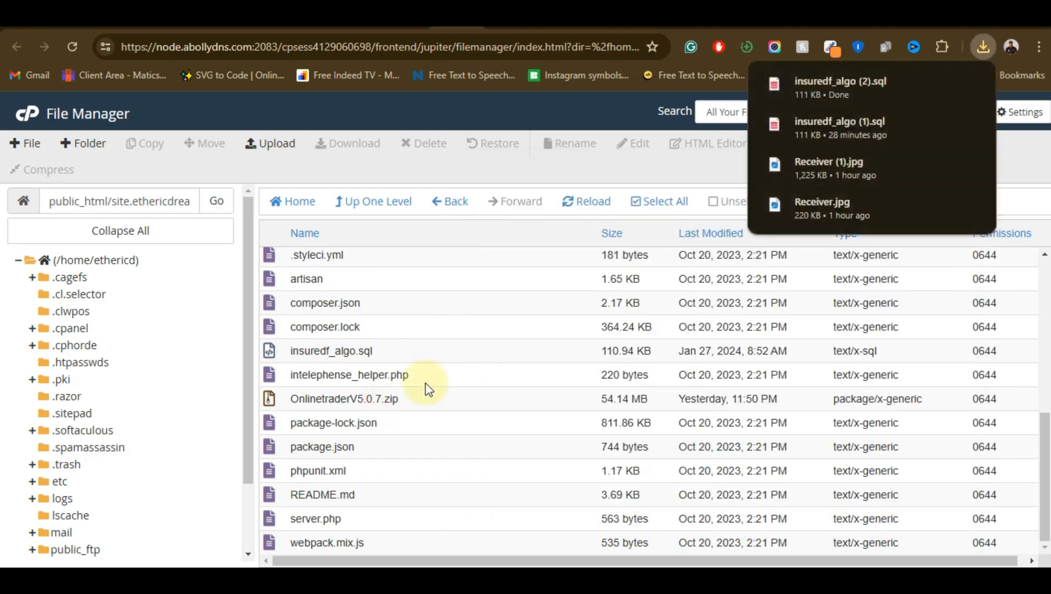
Open the cPanel Tools home page in a new tab and go to MySQL Databases
{"action": "scroll", "coordinate": [363, 387], "scroll_direction": "up", "scroll_amount": 7}
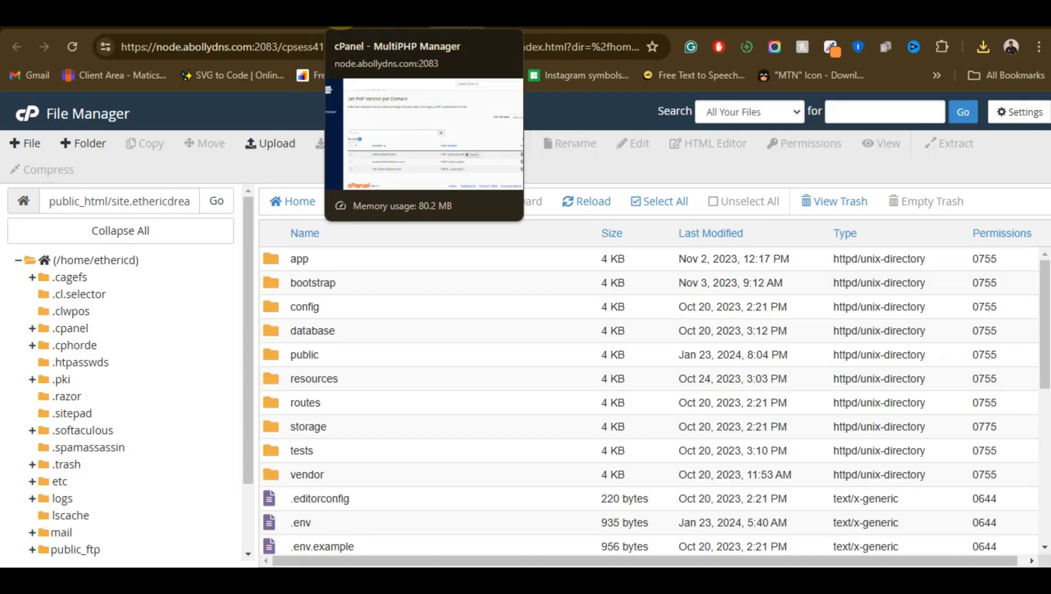
{"action": "right_click", "coordinate": [27, 114]}
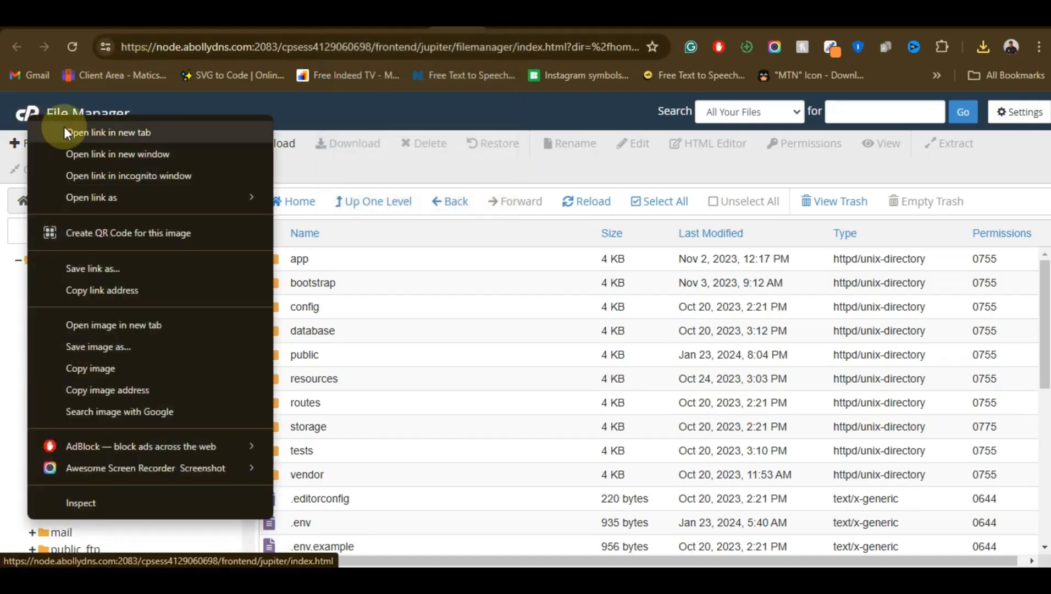
{"action": "left_click", "coordinate": [64, 131]}
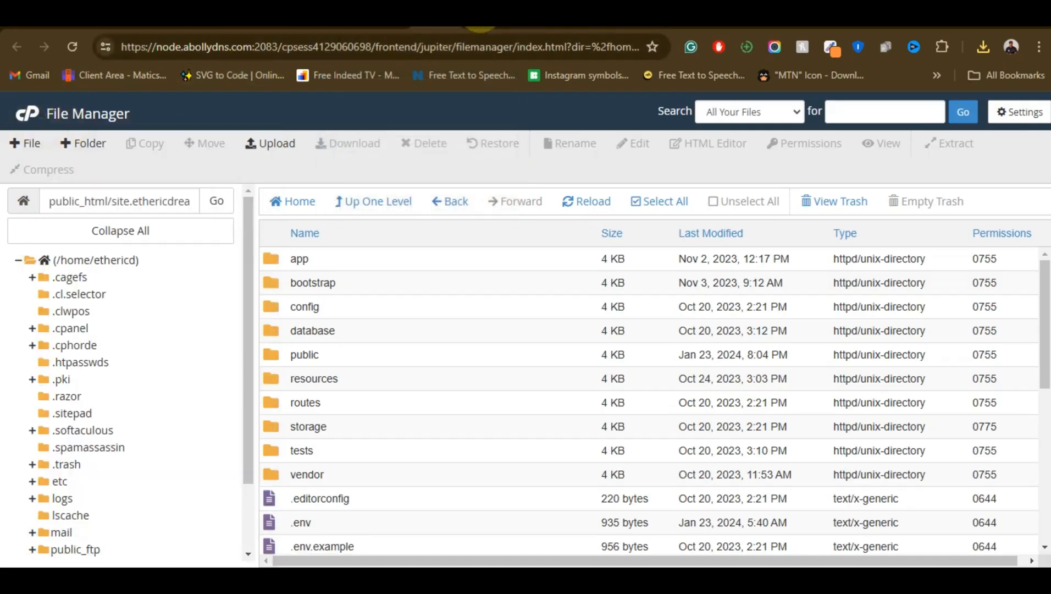
{"action": "left_click", "coordinate": [480, 23]}
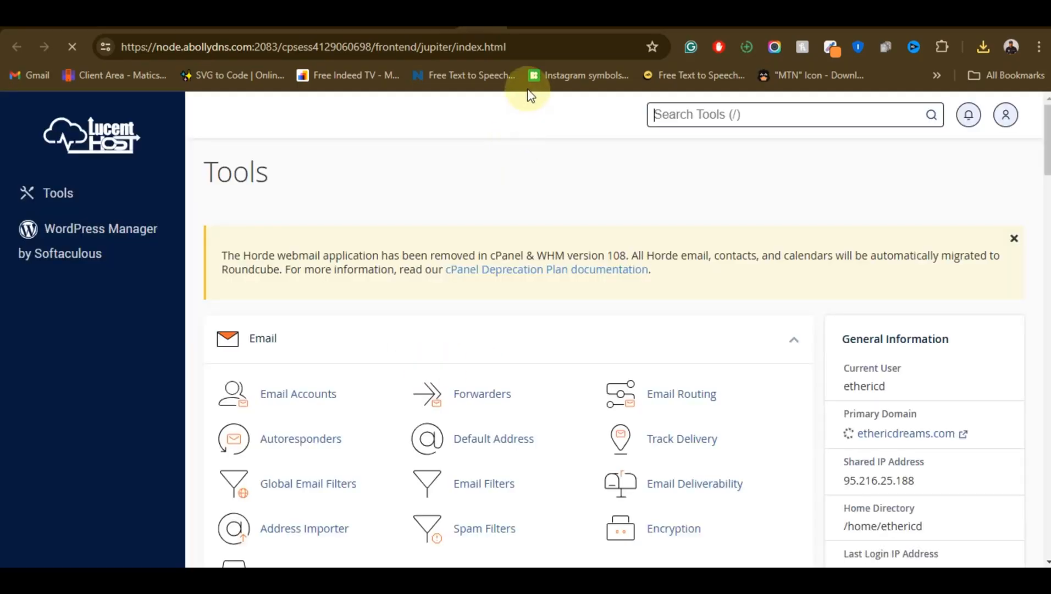
{"action": "scroll", "coordinate": [401, 380], "scroll_direction": "down", "scroll_amount": 20}
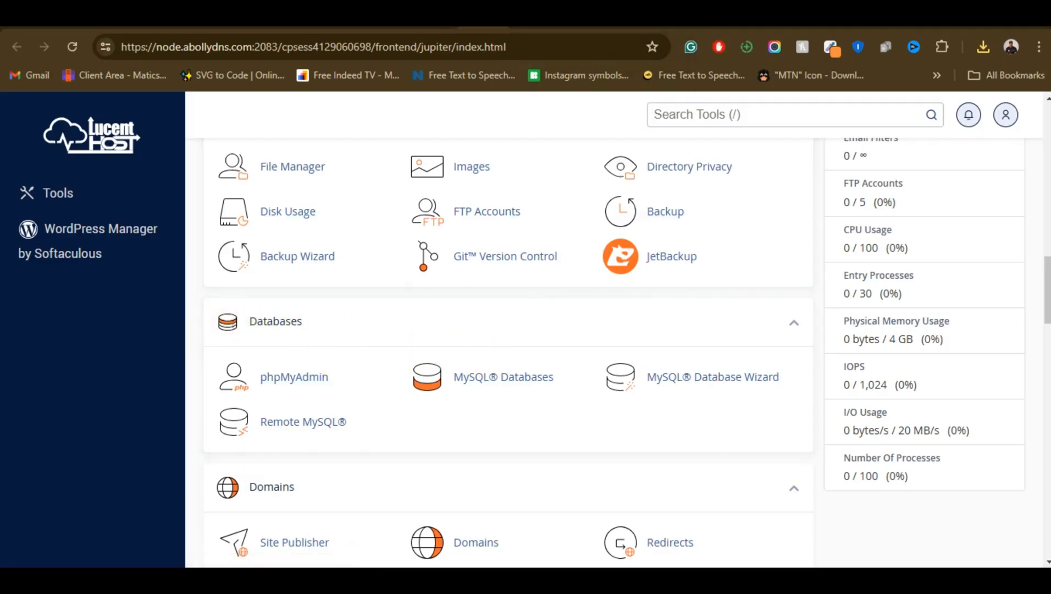
{"action": "left_click", "coordinate": [492, 379]}
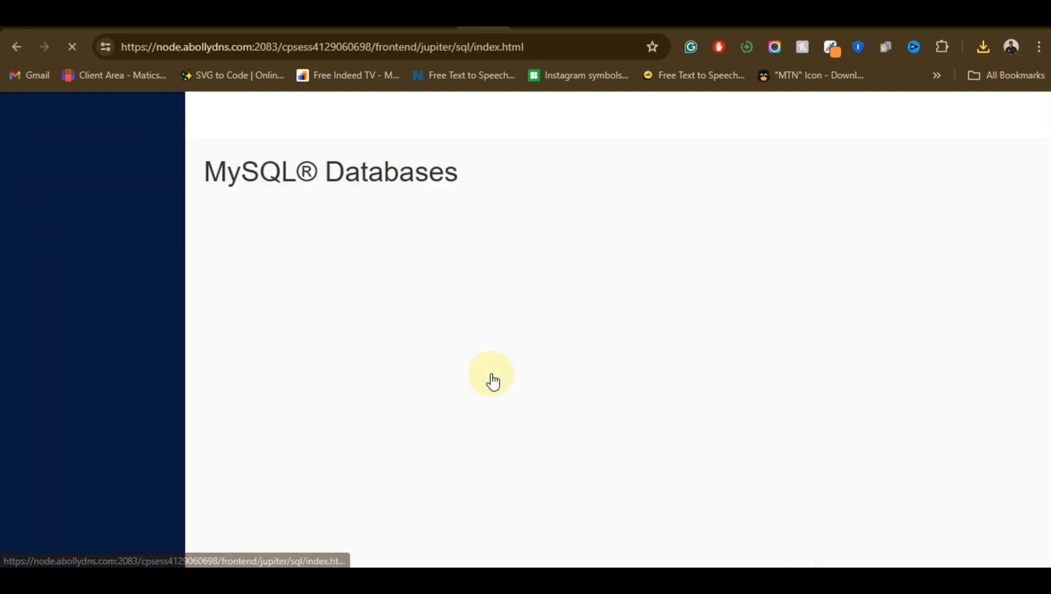
Create a MySQL database with the name videoclass after the ethericd_ prefix and return to the MySQL Databases page
{"action": "scroll", "coordinate": [418, 374], "scroll_direction": "down", "scroll_amount": 2}
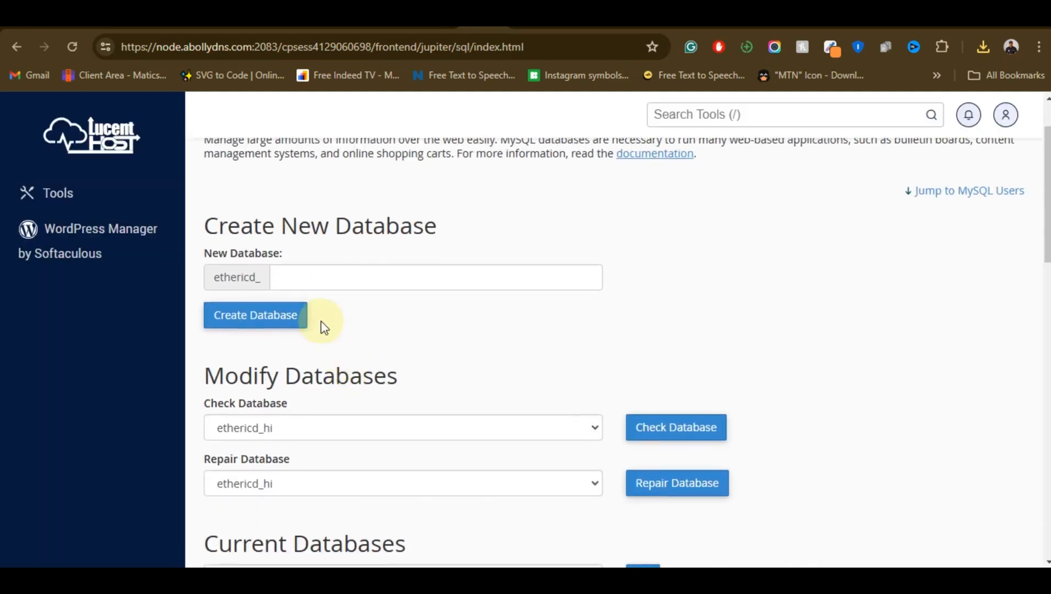
{"action": "left_click", "coordinate": [399, 275]}
{"action": "type", "text": "v"}
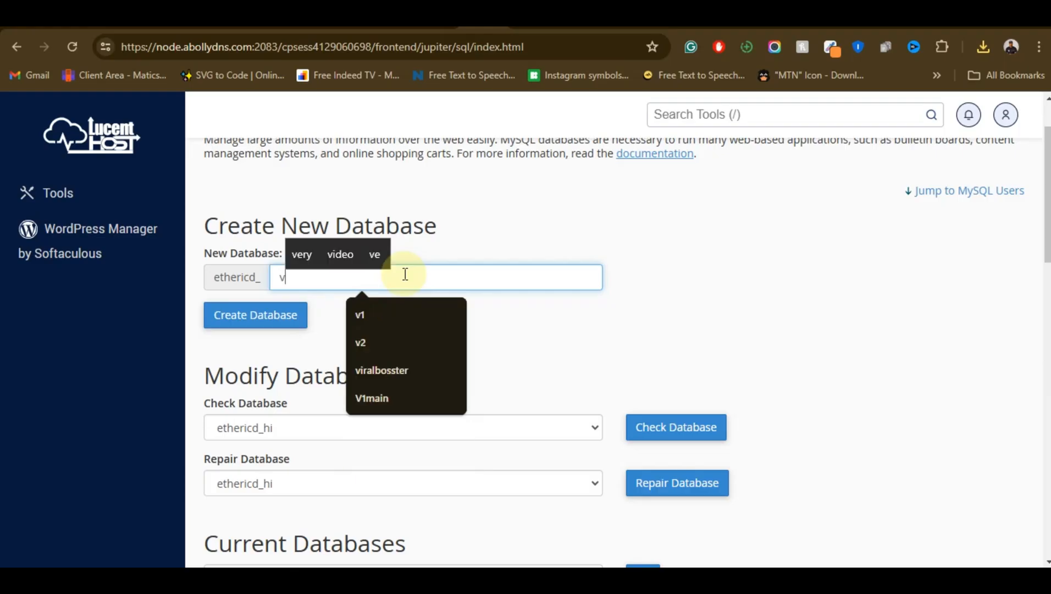
{"action": "type", "text": "i"}
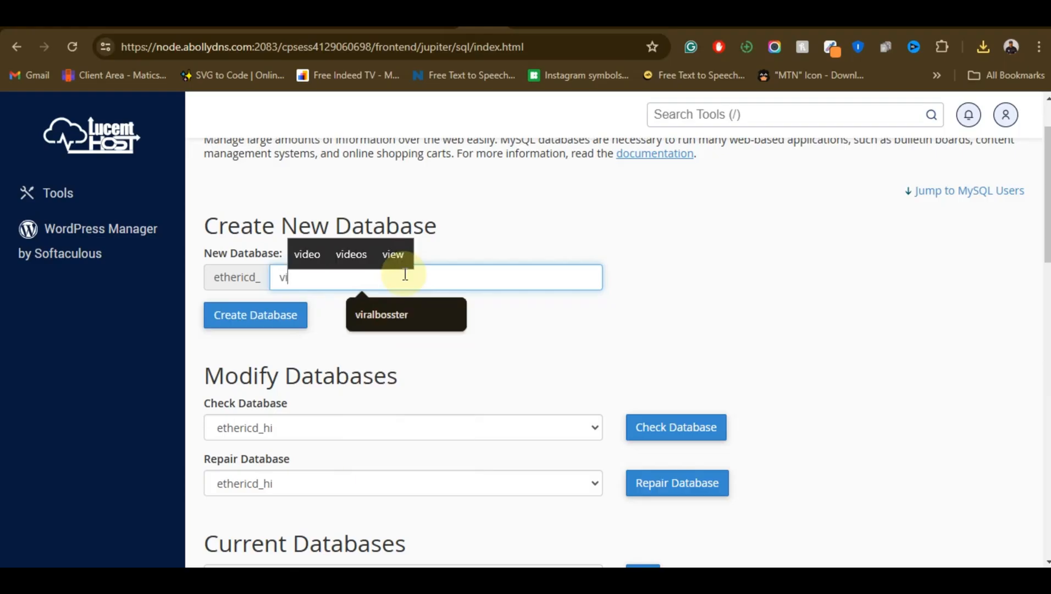
{"action": "type", "text": "deo"}
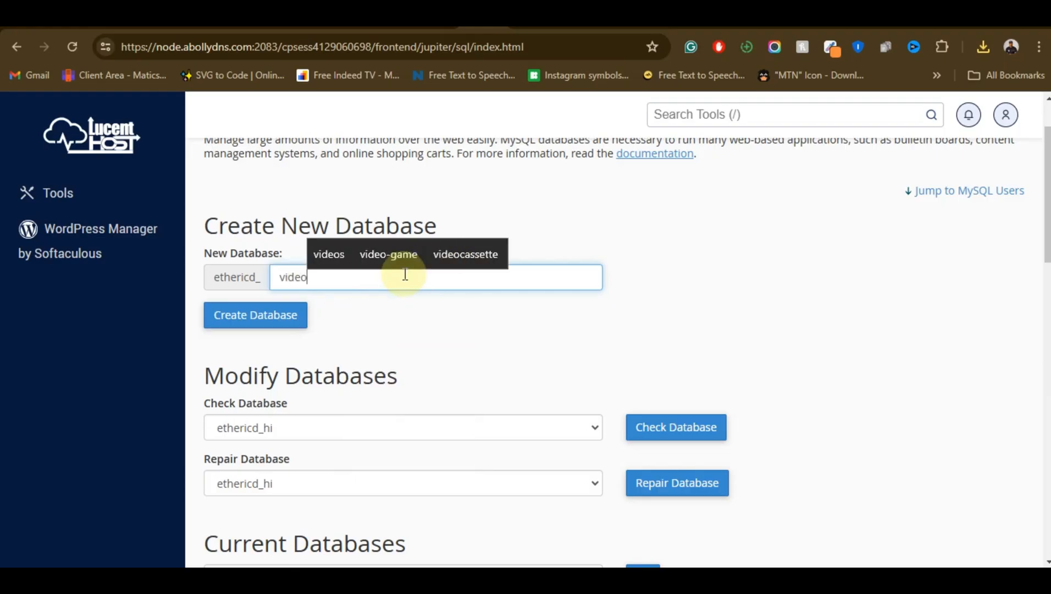
{"action": "type", "text": "class"}
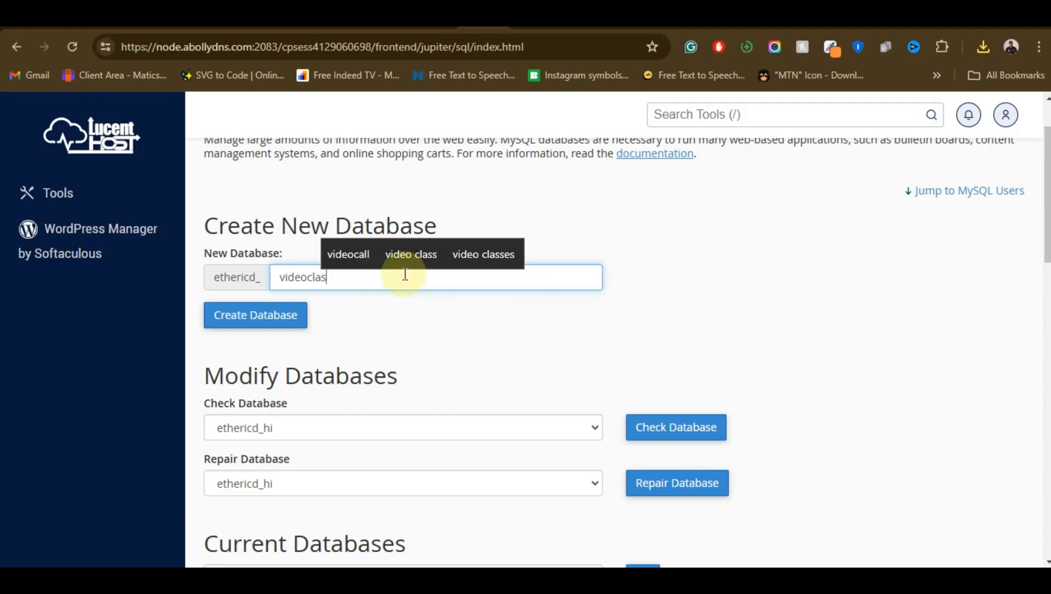
{"action": "left_click", "coordinate": [257, 317]}
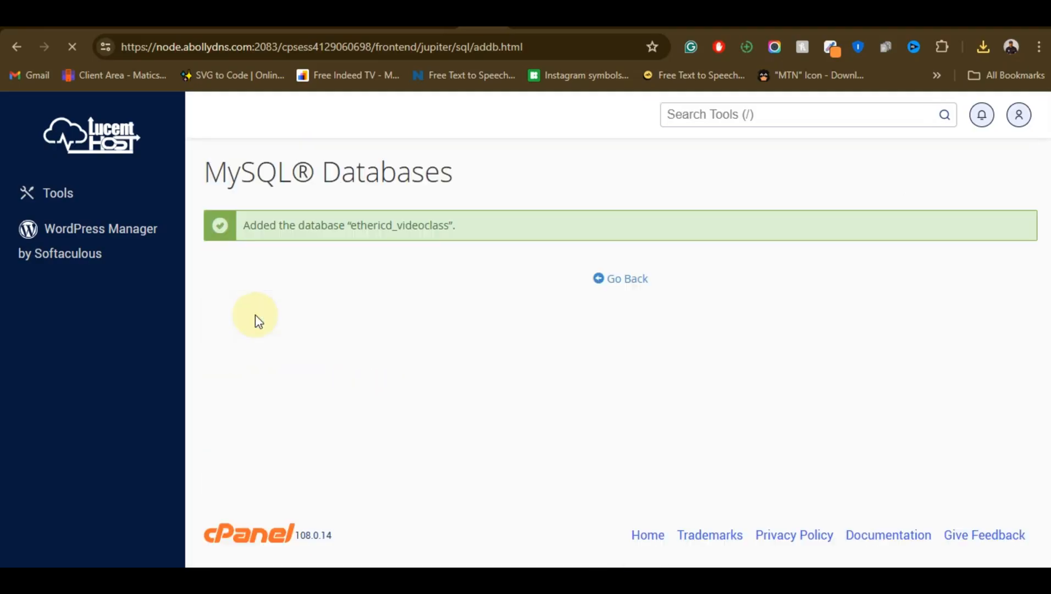
{"action": "left_click", "coordinate": [614, 281]}
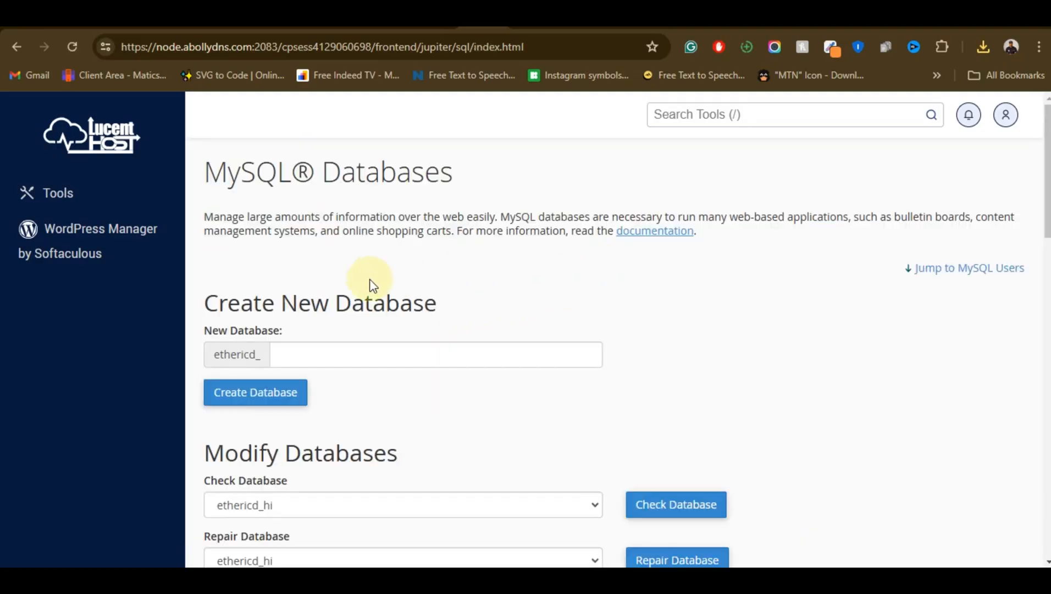
Enter videoclass as the username for a new MySQL user, after the ethericd_ prefix
{"action": "scroll", "coordinate": [371, 283], "scroll_direction": "down", "scroll_amount": 10}
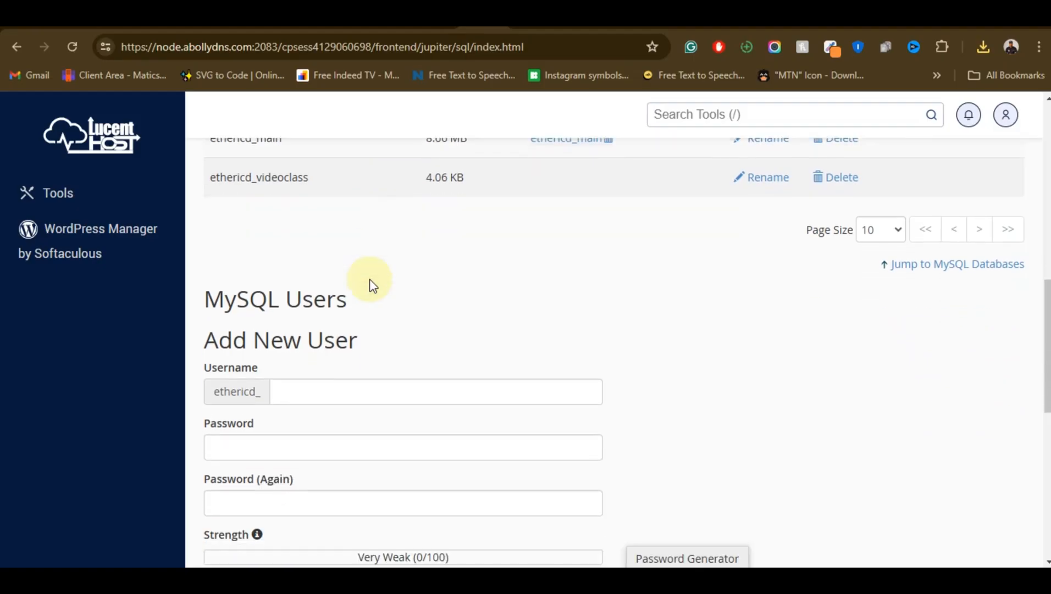
{"action": "scroll", "coordinate": [371, 283], "scroll_direction": "down", "scroll_amount": 1}
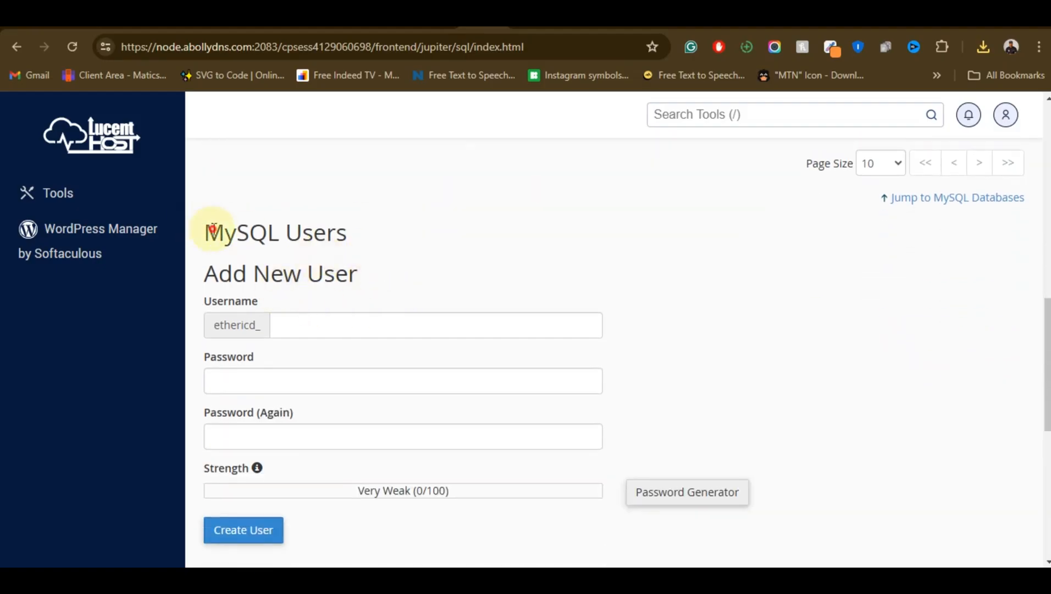
{"action": "left_click_drag", "start_coordinate": [207, 228], "coordinate": [409, 259]}
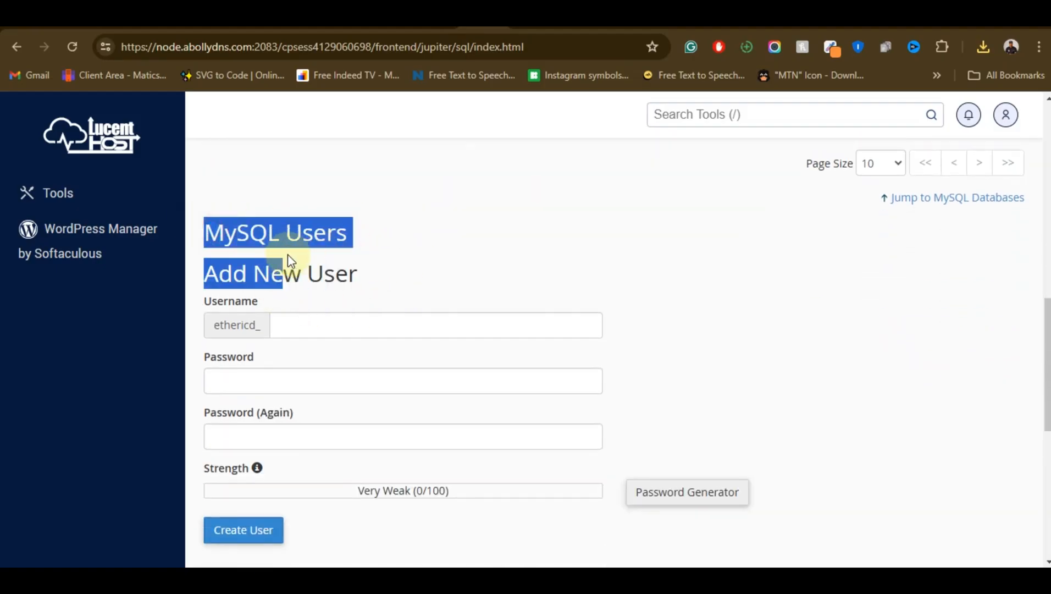
{"action": "left_click", "coordinate": [235, 270]}
{"action": "left_click", "coordinate": [321, 321]}
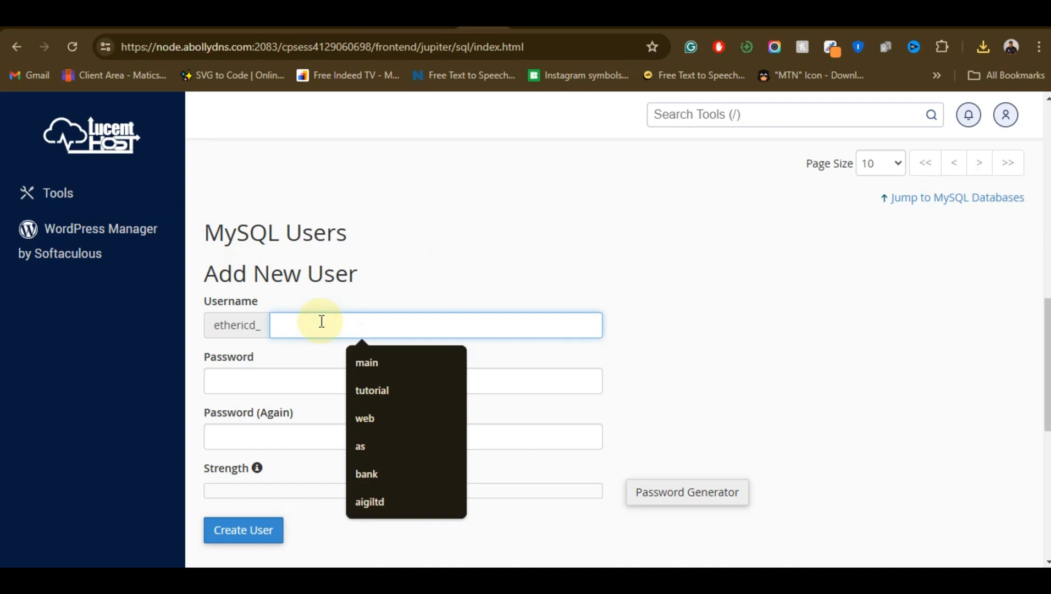
{"action": "type", "text": "videoc"}
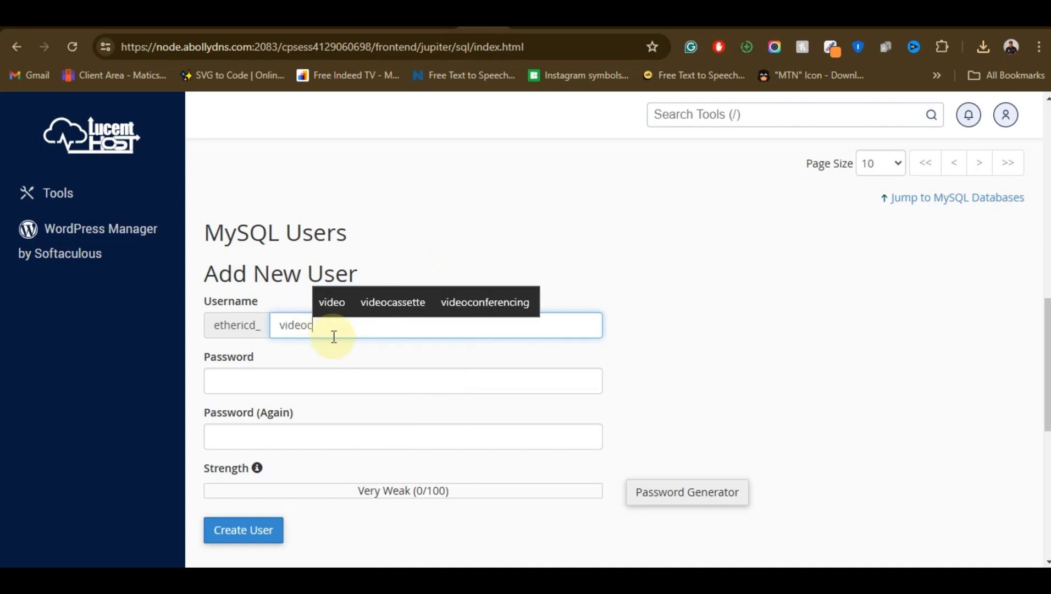
{"action": "type", "text": "laess"}
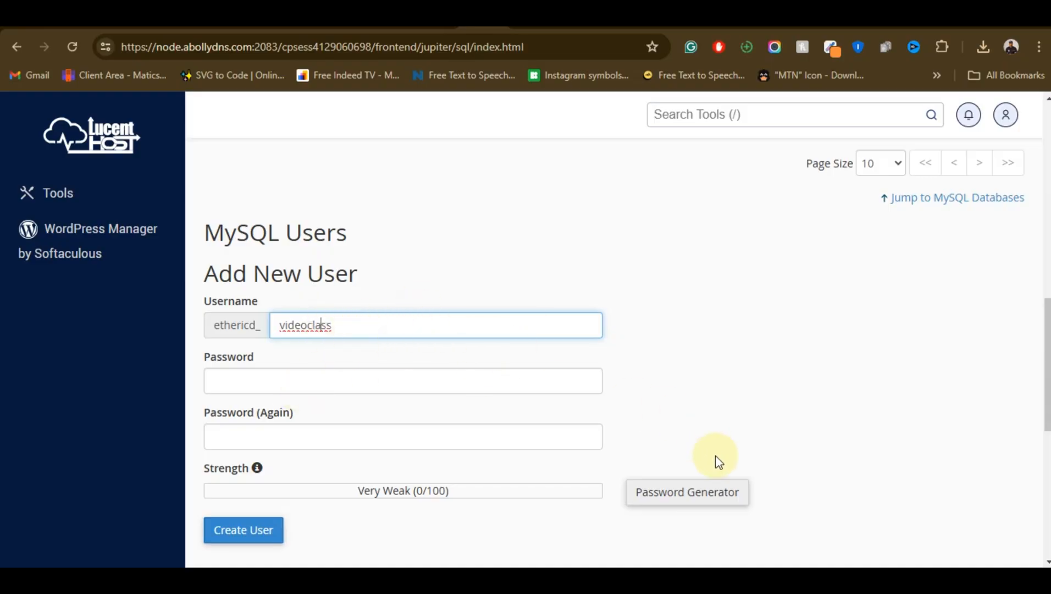
Generate a password for the new MySQL user, copy it, confirm it is stored safely and apply it to both password fields
{"action": "left_click", "coordinate": [648, 495]}
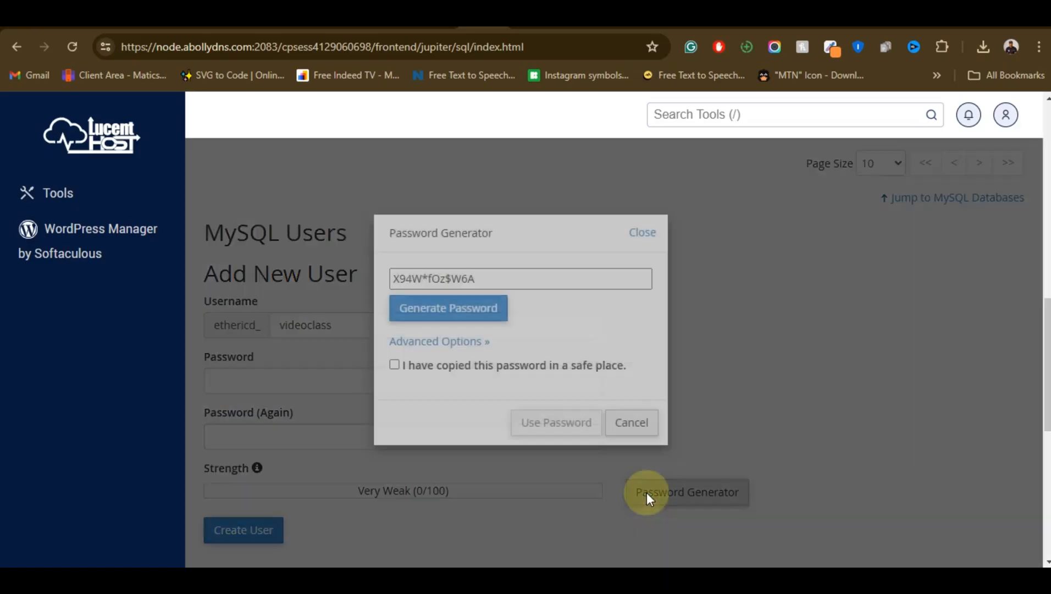
{"action": "triple_click", "coordinate": [441, 279]}
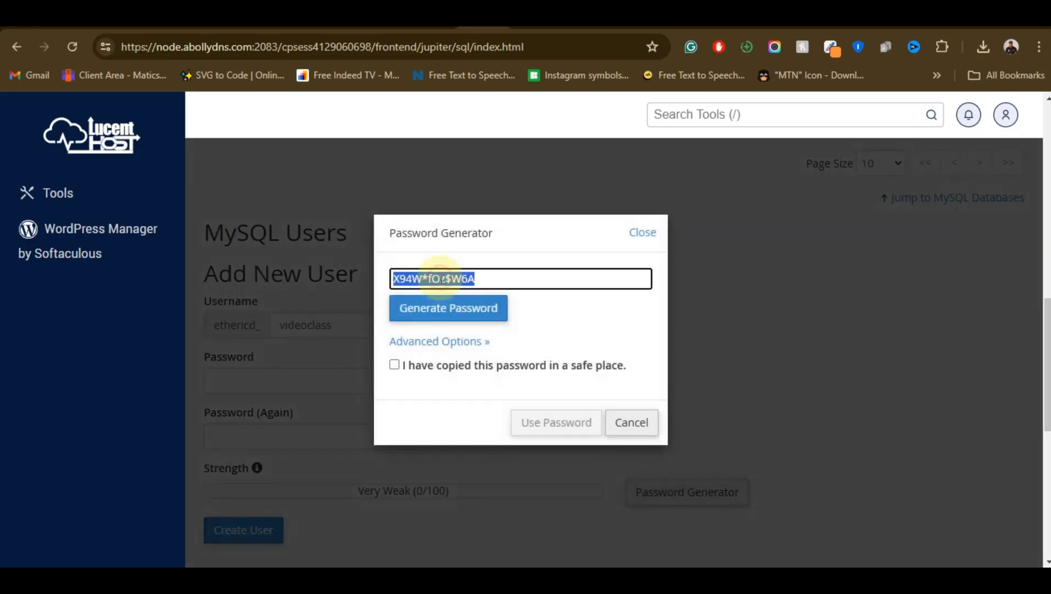
{"action": "right_click", "coordinate": [441, 277]}
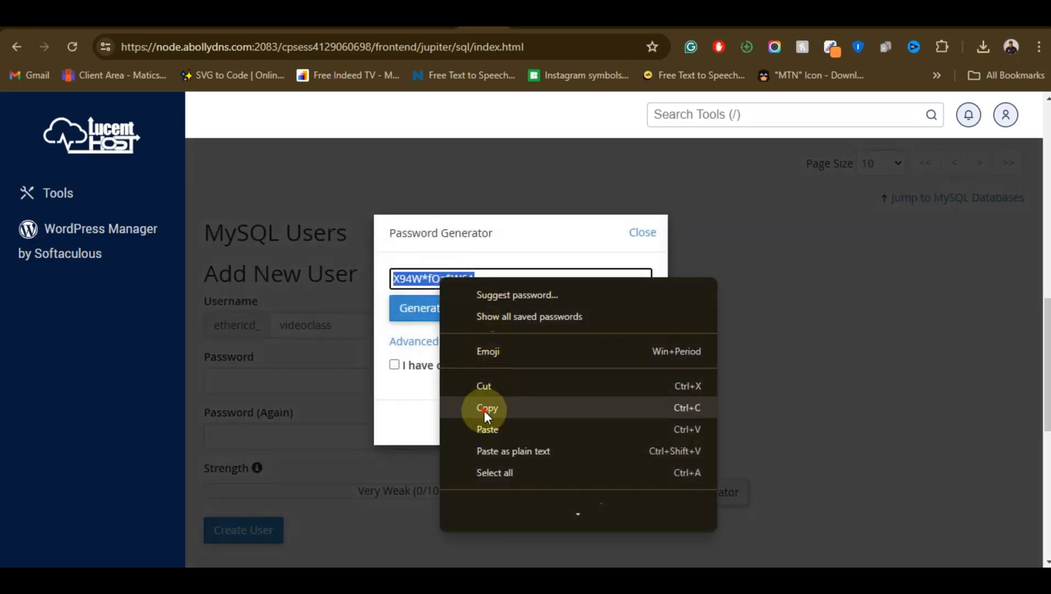
{"action": "left_click", "coordinate": [436, 323]}
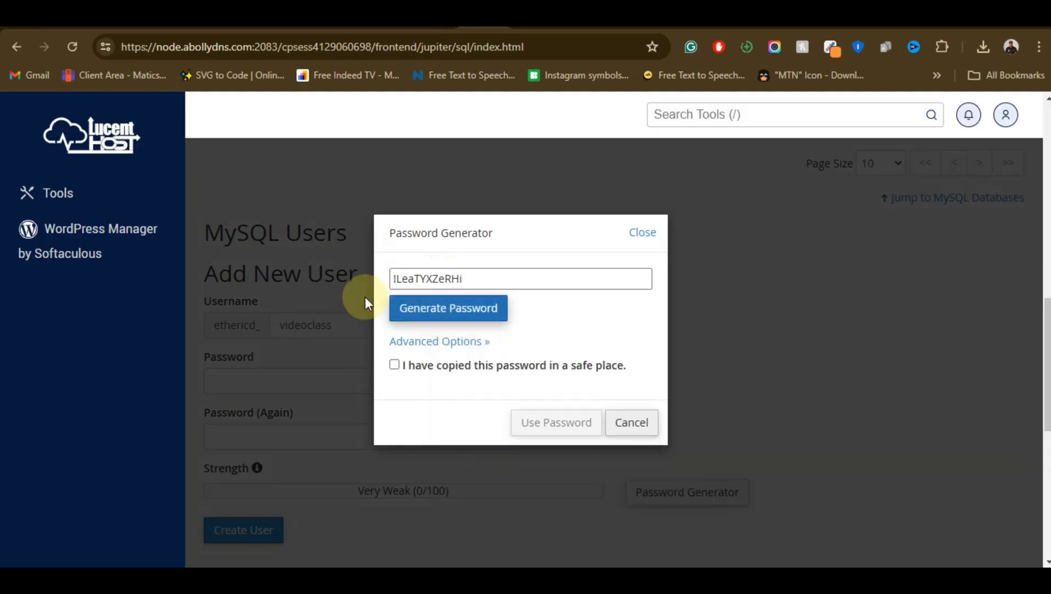
{"action": "triple_click", "coordinate": [415, 278]}
{"action": "right_click", "coordinate": [419, 279]}
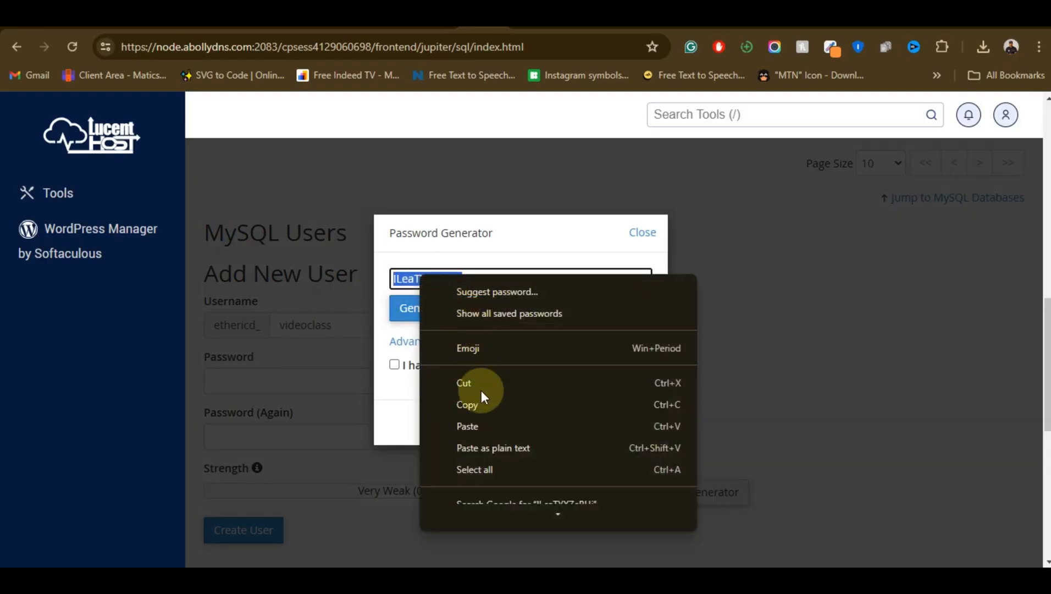
{"action": "left_click", "coordinate": [481, 395]}
{"action": "right_click", "coordinate": [438, 279]}
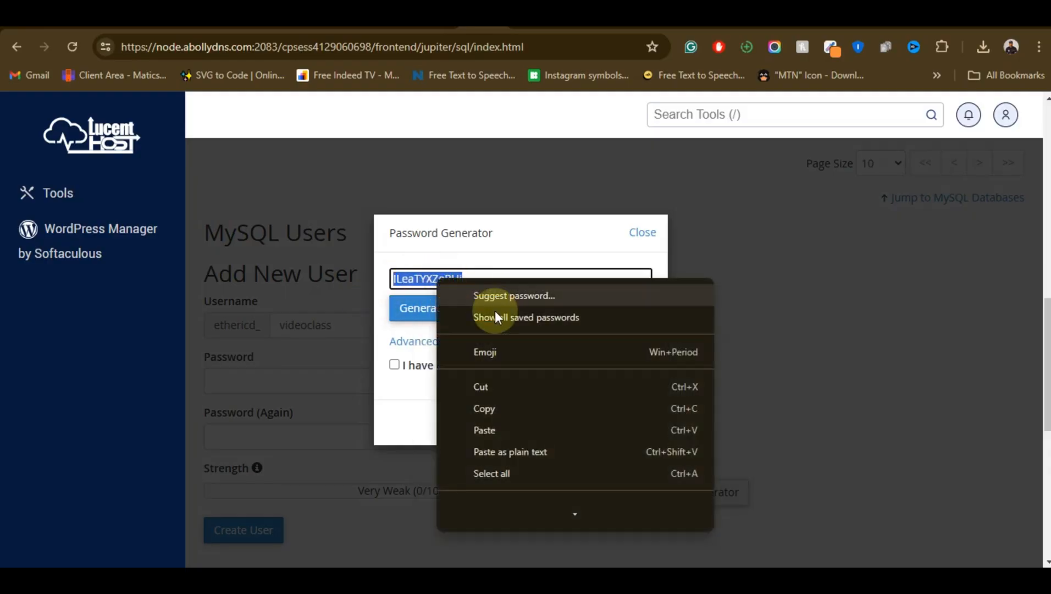
{"action": "left_click", "coordinate": [500, 401]}
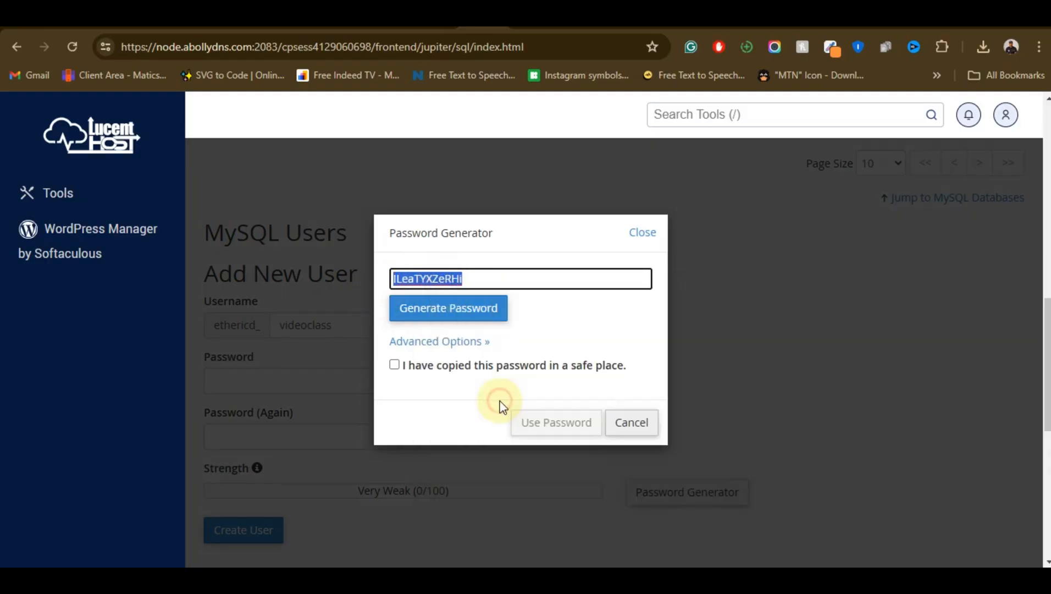
{"action": "left_click", "coordinate": [394, 365]}
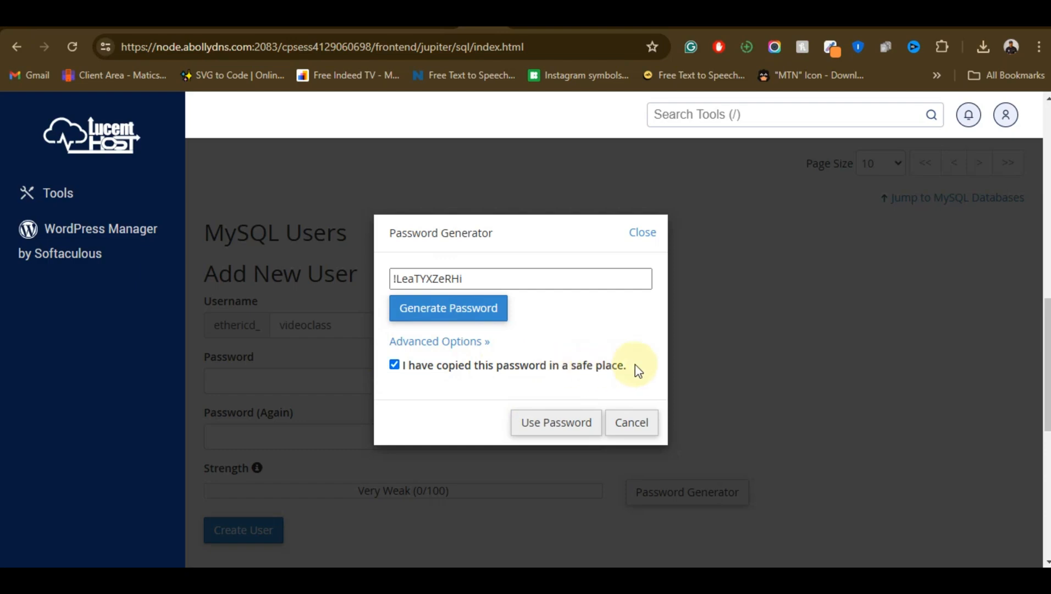
{"action": "left_click", "coordinate": [563, 419]}
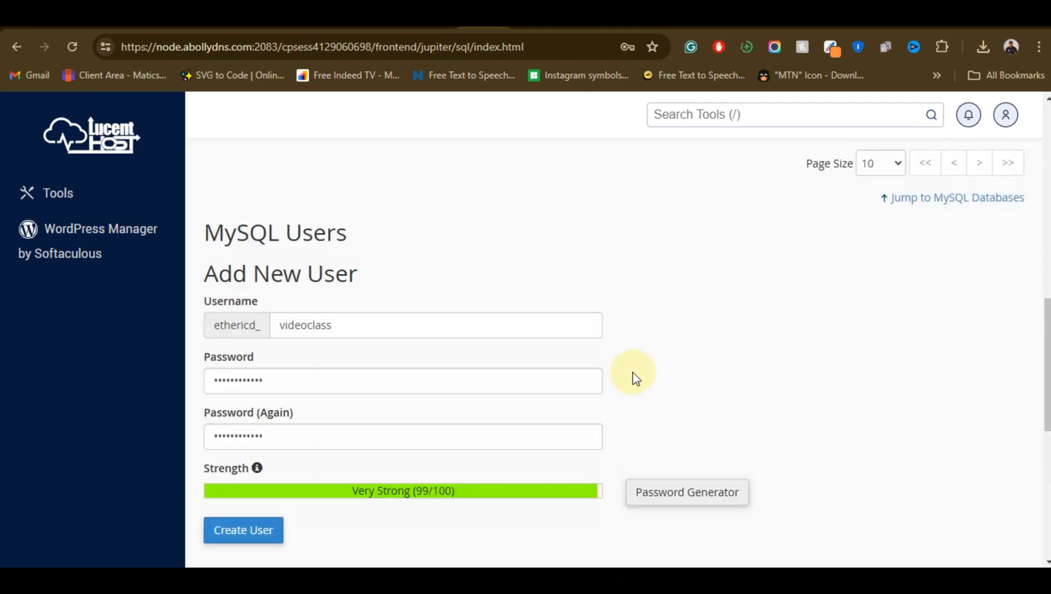
Create the ethericd_videoclass MySQL user and return to the MySQL Databases page
{"action": "scroll", "coordinate": [273, 459], "scroll_direction": "down", "scroll_amount": 3}
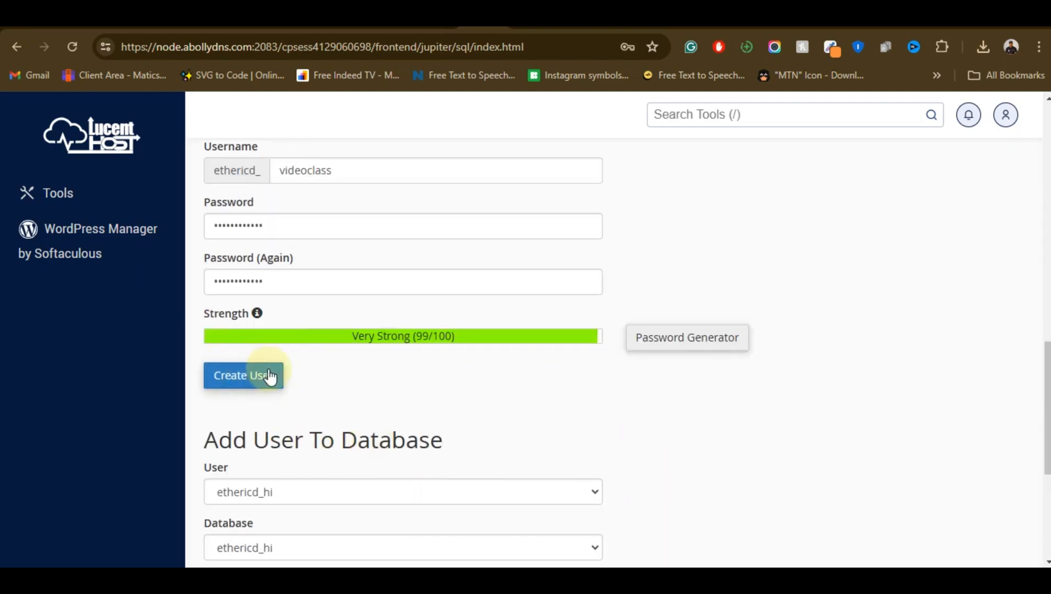
{"action": "left_click", "coordinate": [239, 376]}
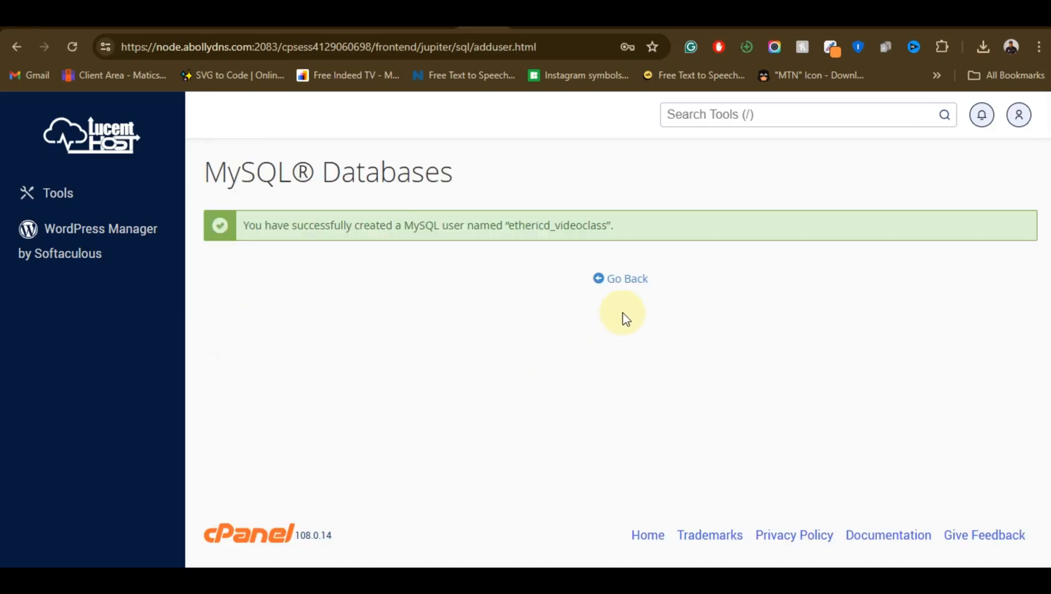
{"action": "left_click", "coordinate": [631, 281]}
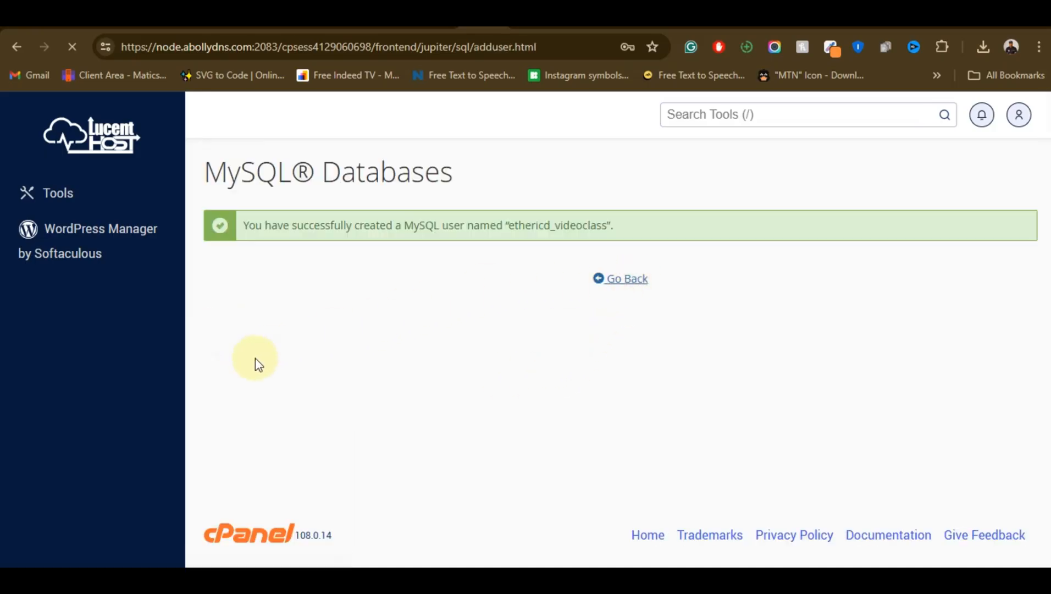
Add the user ethericd_videoclass to the database ethericd_videoclass
{"action": "scroll", "coordinate": [446, 306], "scroll_direction": "down", "scroll_amount": 1}
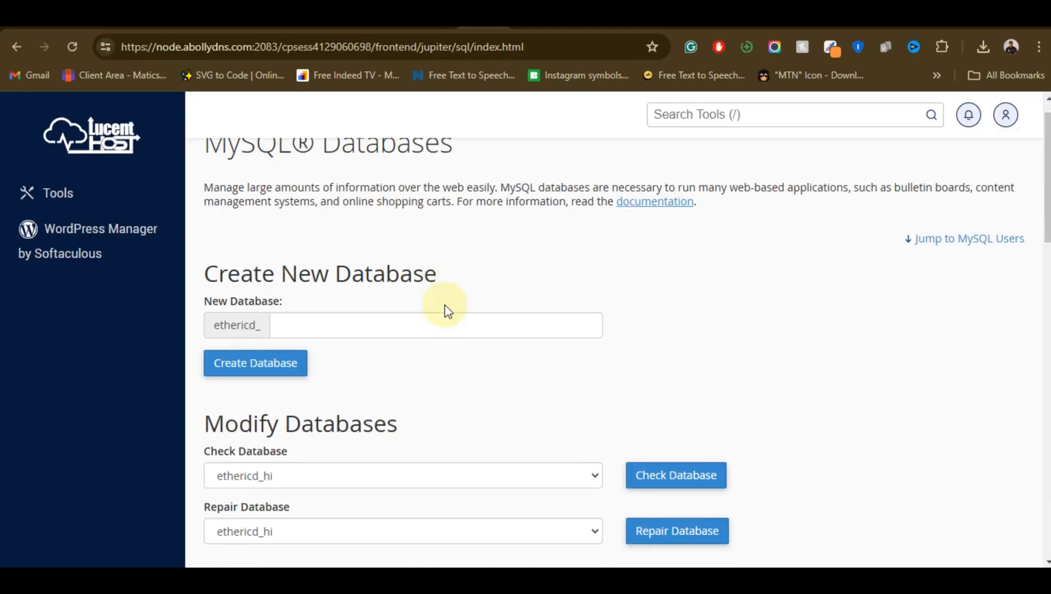
{"action": "scroll", "coordinate": [445, 308], "scroll_direction": "down", "scroll_amount": 6}
{"action": "scroll", "coordinate": [407, 327], "scroll_direction": "down", "scroll_amount": 14}
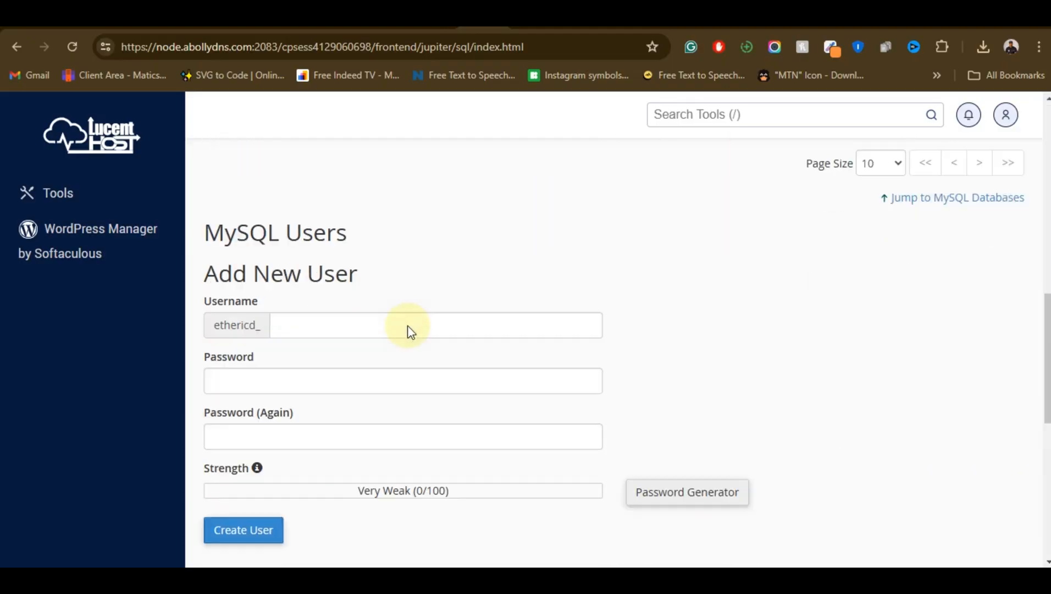
{"action": "scroll", "coordinate": [402, 341], "scroll_direction": "down", "scroll_amount": 1}
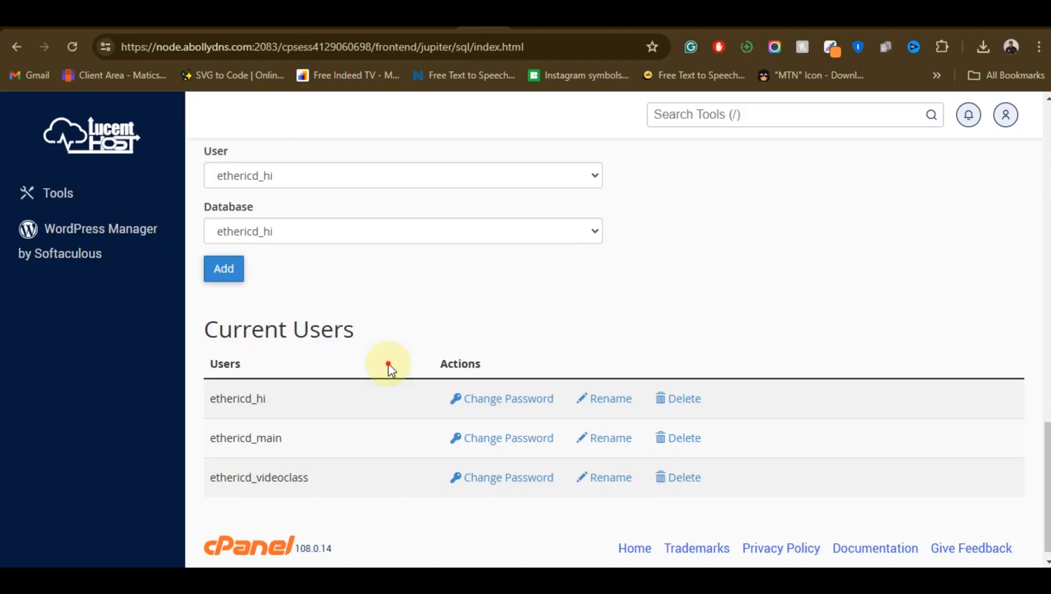
{"action": "scroll", "coordinate": [389, 363], "scroll_direction": "up", "scroll_amount": 3}
{"action": "left_click", "coordinate": [389, 317]}
{"action": "left_click", "coordinate": [435, 271]}
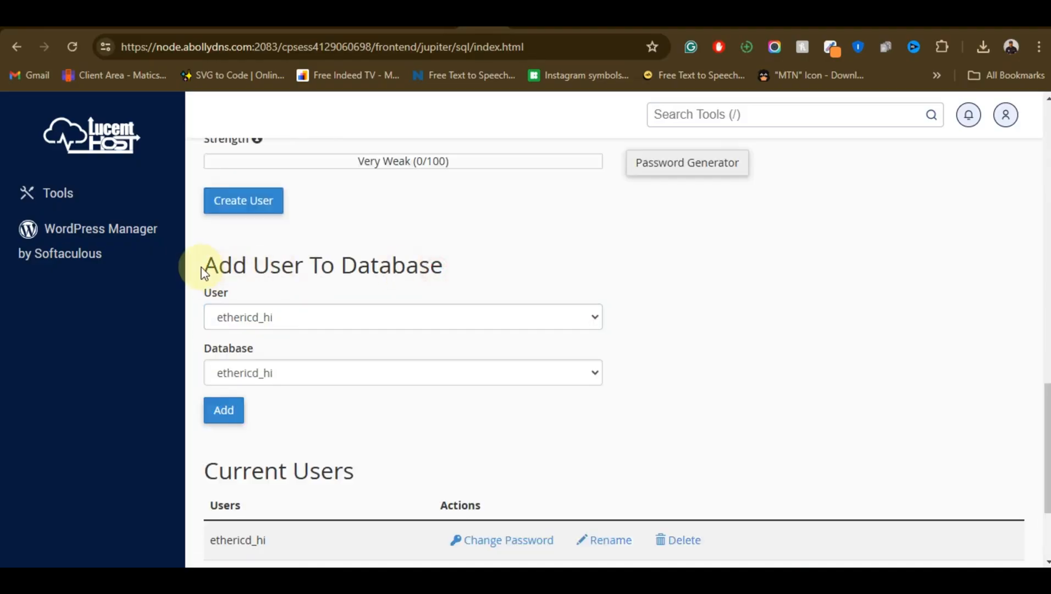
{"action": "left_click", "coordinate": [428, 318]}
{"action": "left_click", "coordinate": [397, 369]}
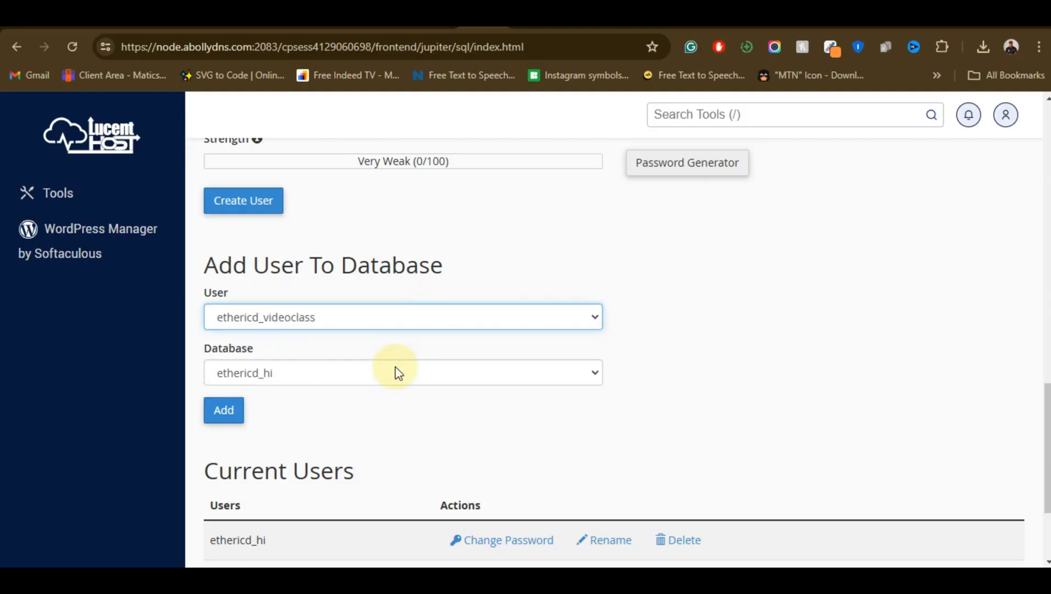
{"action": "left_click", "coordinate": [392, 374]}
{"action": "left_click", "coordinate": [365, 424]}
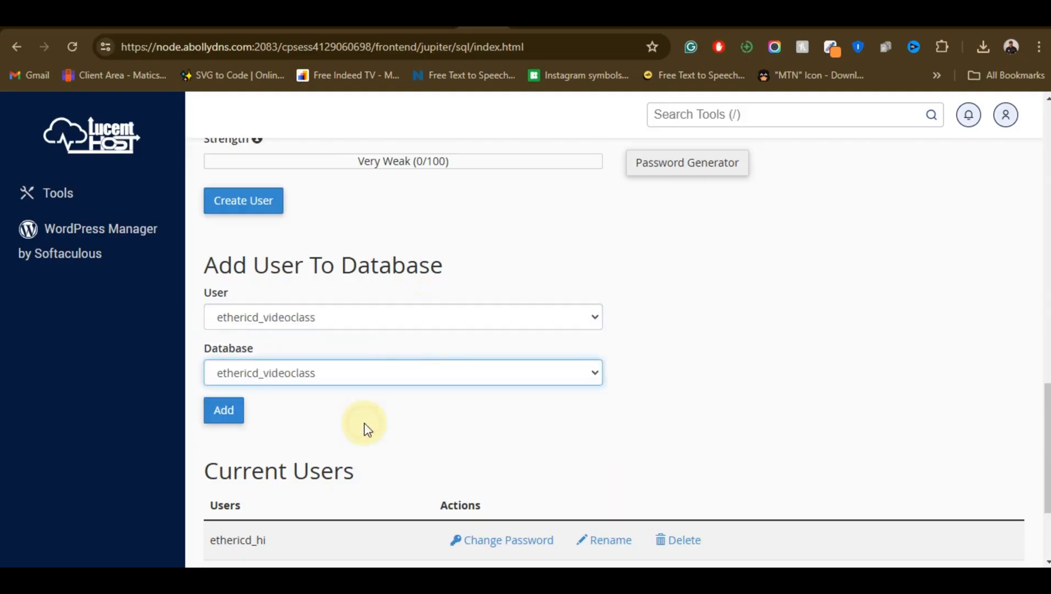
{"action": "left_click", "coordinate": [223, 410]}
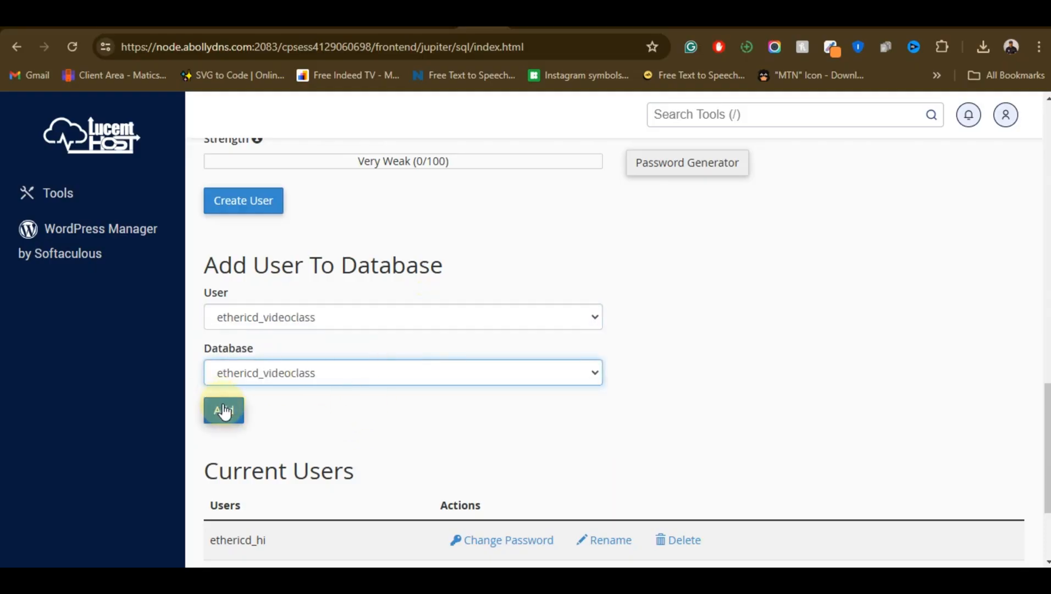
{"action": "left_click", "coordinate": [223, 410]}
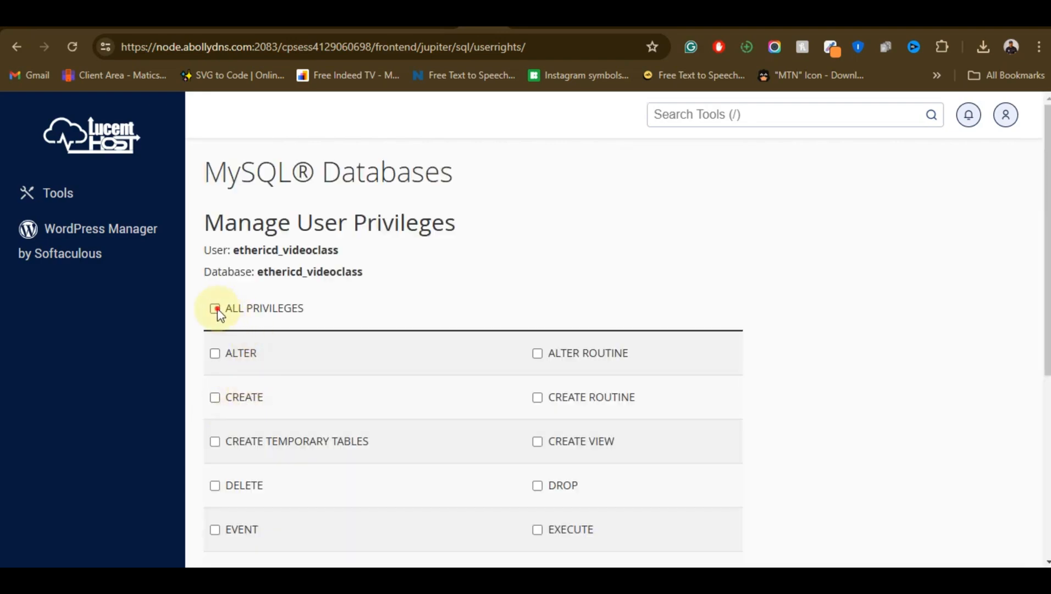
Grant ALL PRIVILEGES on the ethericd_videoclass database to its user and save the changes
{"action": "left_click", "coordinate": [215, 309]}
{"action": "scroll", "coordinate": [322, 330], "scroll_direction": "down", "scroll_amount": 6}
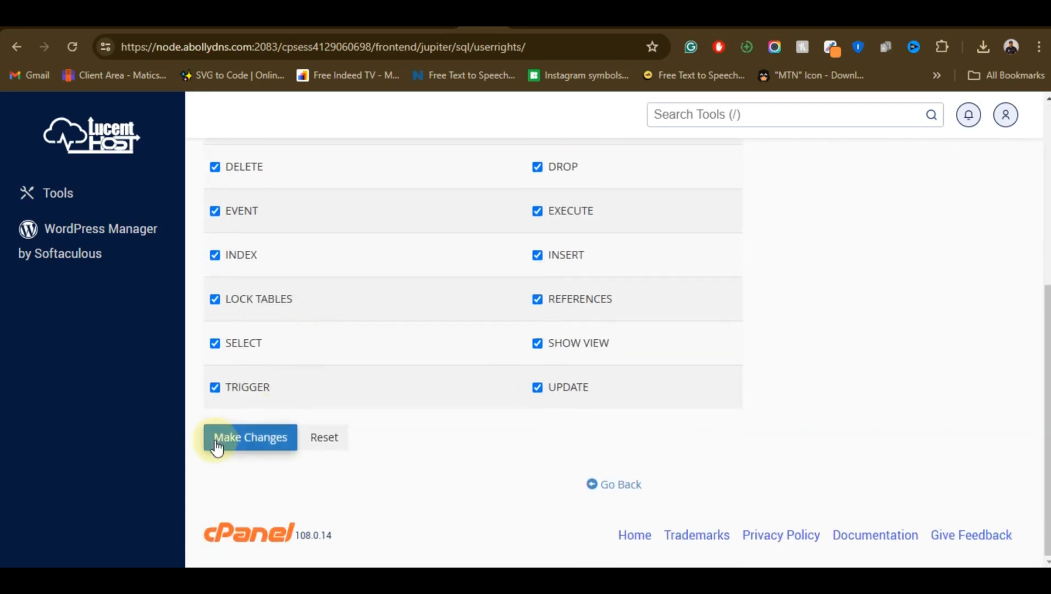
{"action": "left_click", "coordinate": [217, 445]}
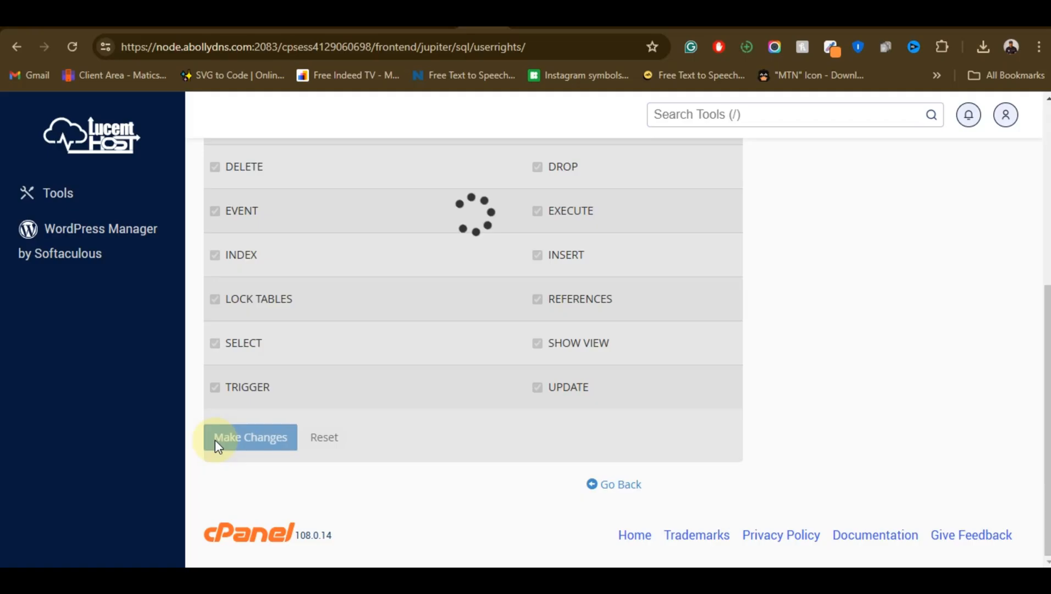
Open the .env file in the site's app folder for editing and replace the DB_PASSWORD value with the copied database user password
{"action": "scroll", "coordinate": [459, 341], "scroll_direction": "up", "scroll_amount": 5}
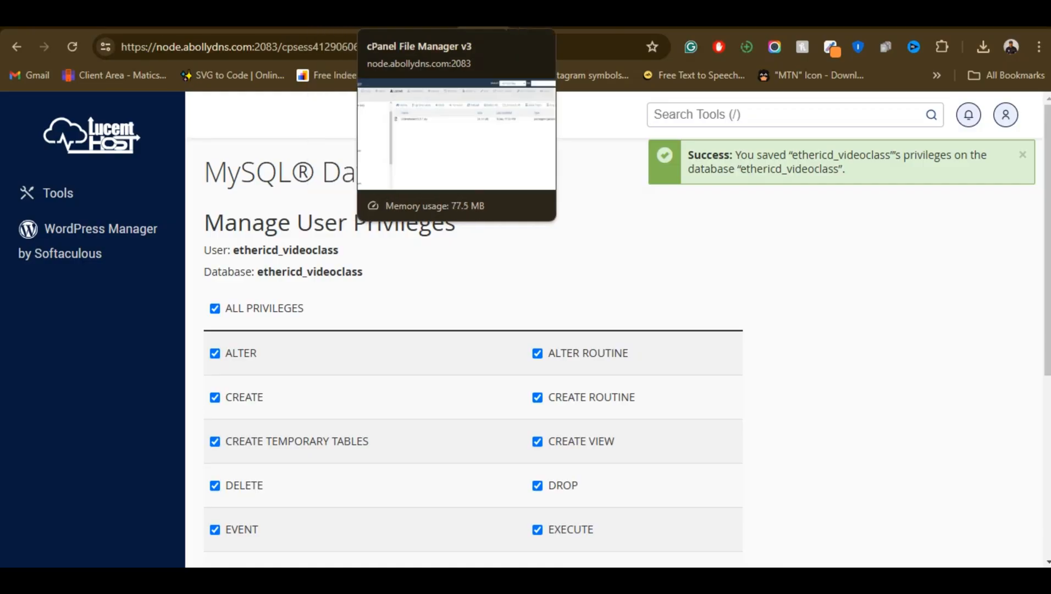
{"action": "left_click", "coordinate": [456, 29]}
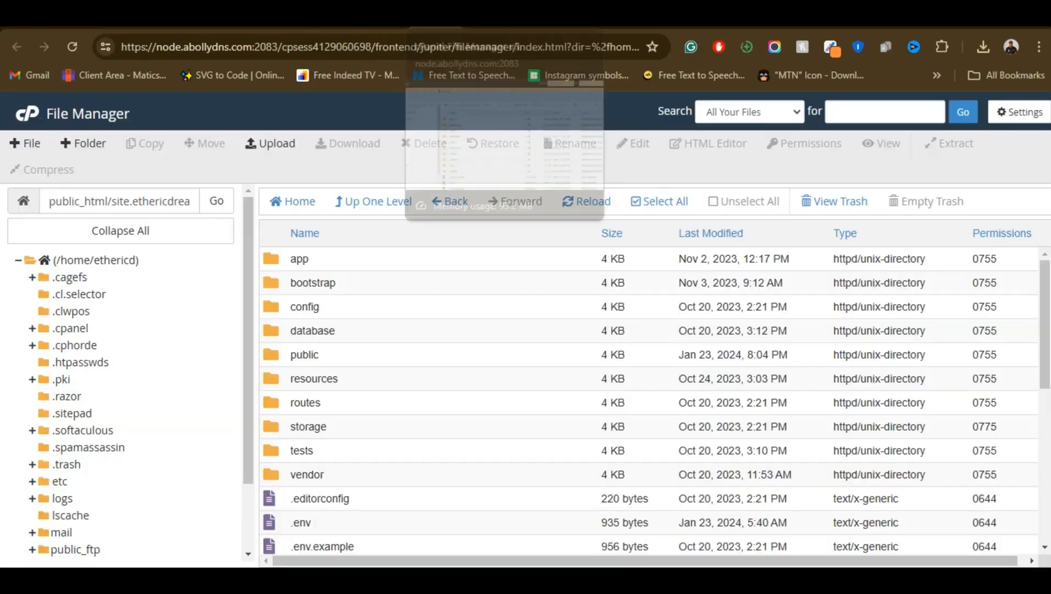
{"action": "scroll", "coordinate": [390, 284], "scroll_direction": "down", "scroll_amount": 3}
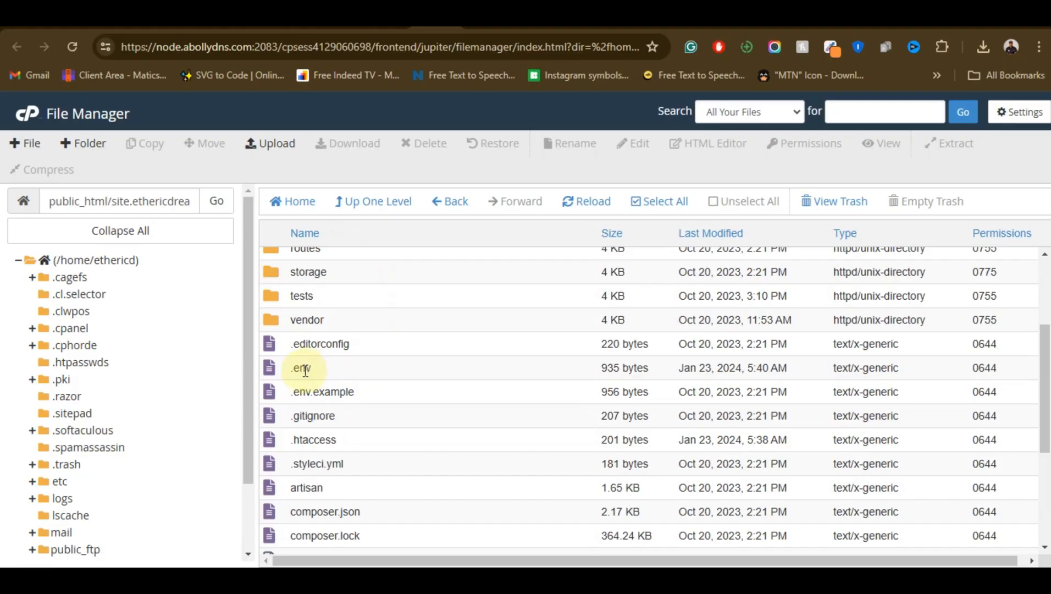
{"action": "left_click", "coordinate": [326, 373]}
{"action": "right_click", "coordinate": [327, 374]}
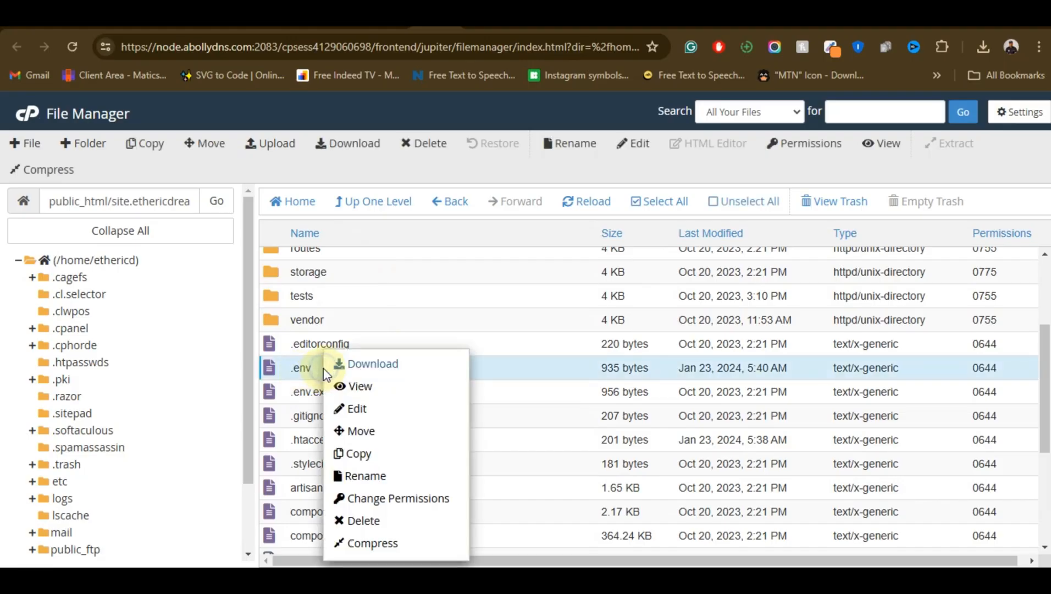
{"action": "left_click", "coordinate": [382, 411]}
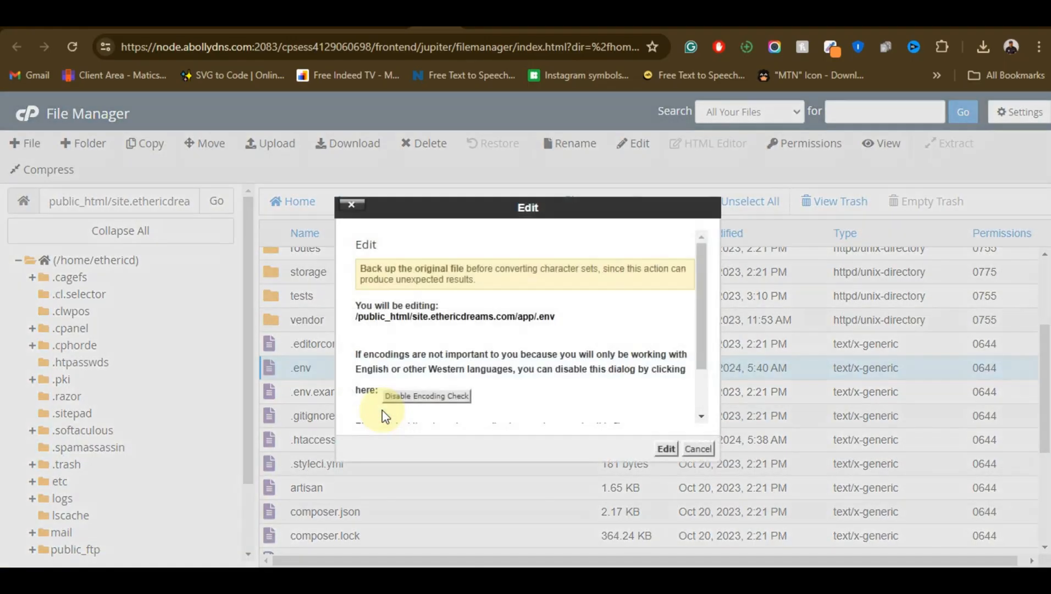
{"action": "left_click", "coordinate": [665, 448]}
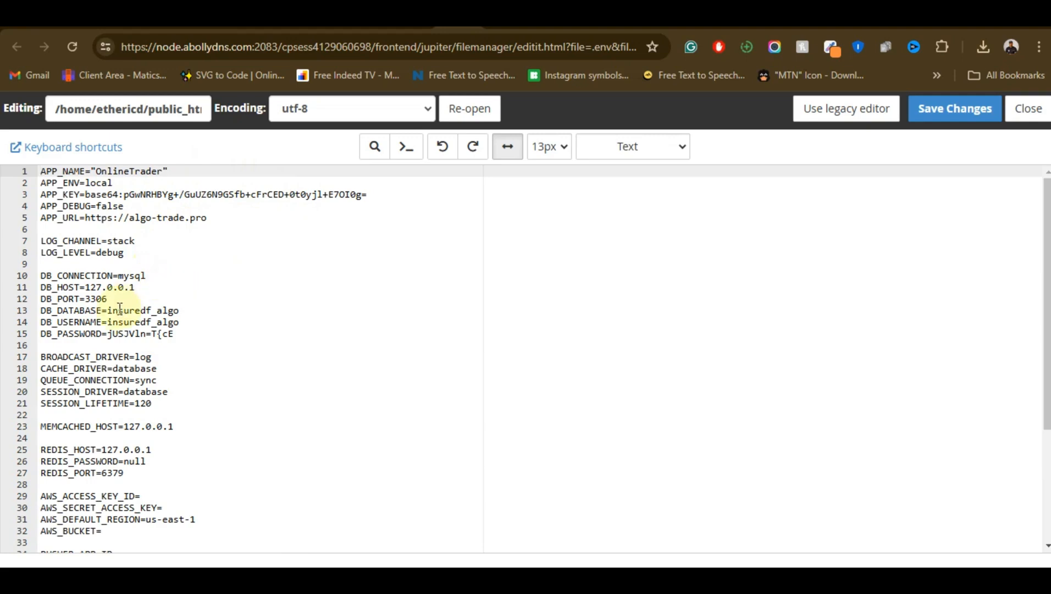
{"action": "left_click_drag", "start_coordinate": [110, 338], "coordinate": [199, 336]}
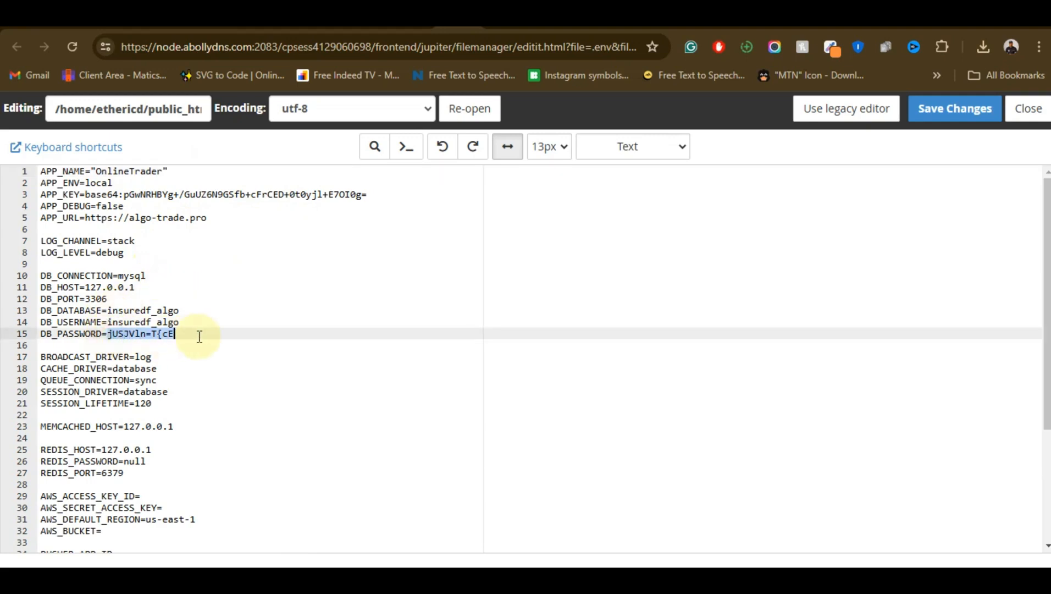
{"action": "key", "text": "ctrl+v"}
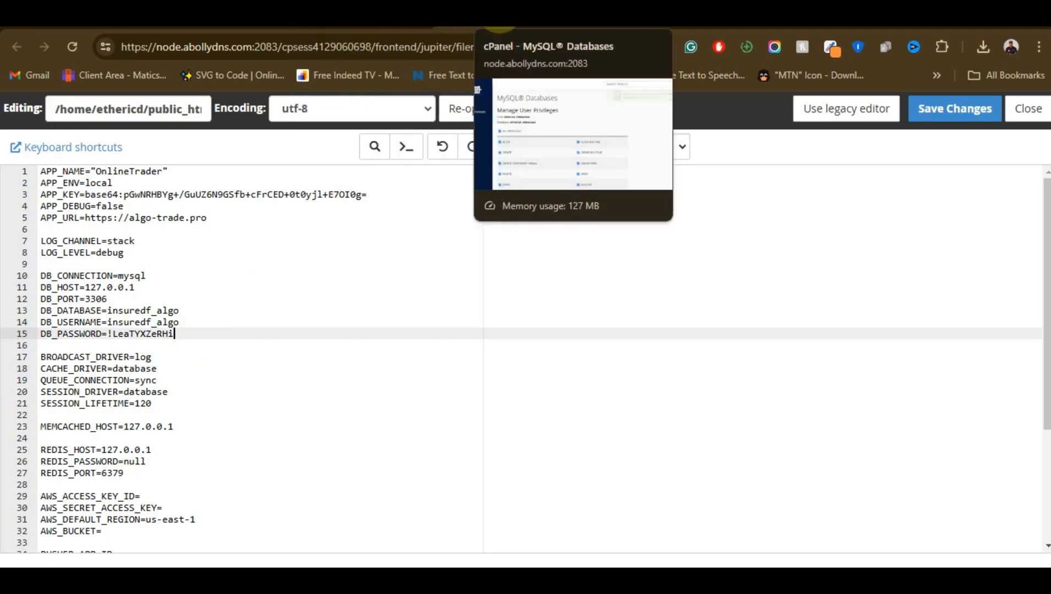
Copy the database name ethericd_videoclass from the MySQL user privileges page
{"action": "left_click", "coordinate": [500, 24]}
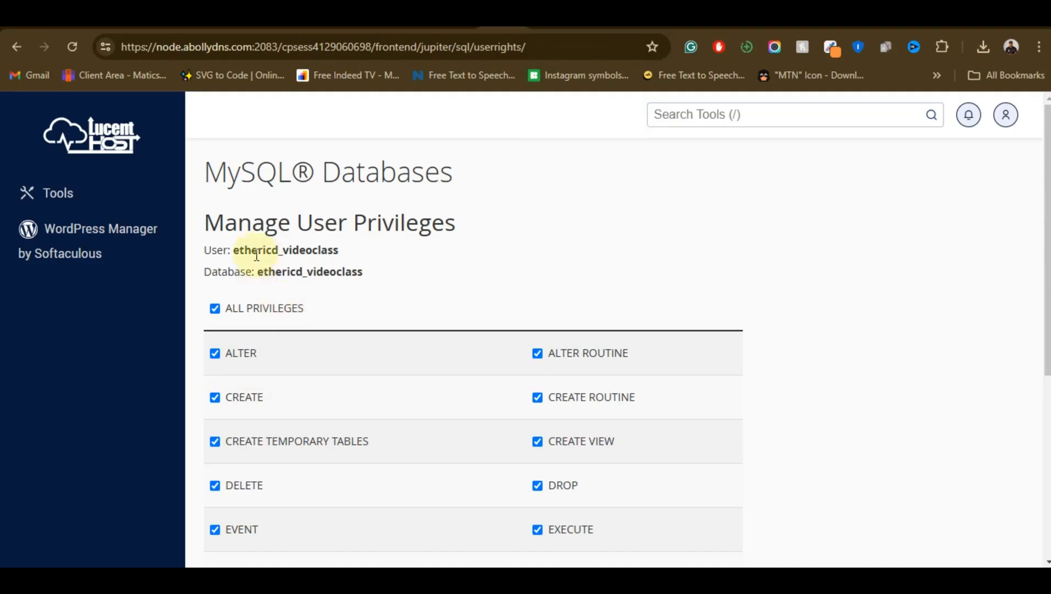
{"action": "double_click", "coordinate": [337, 251]}
{"action": "right_click", "coordinate": [338, 252]}
{"action": "left_click", "coordinate": [344, 262]}
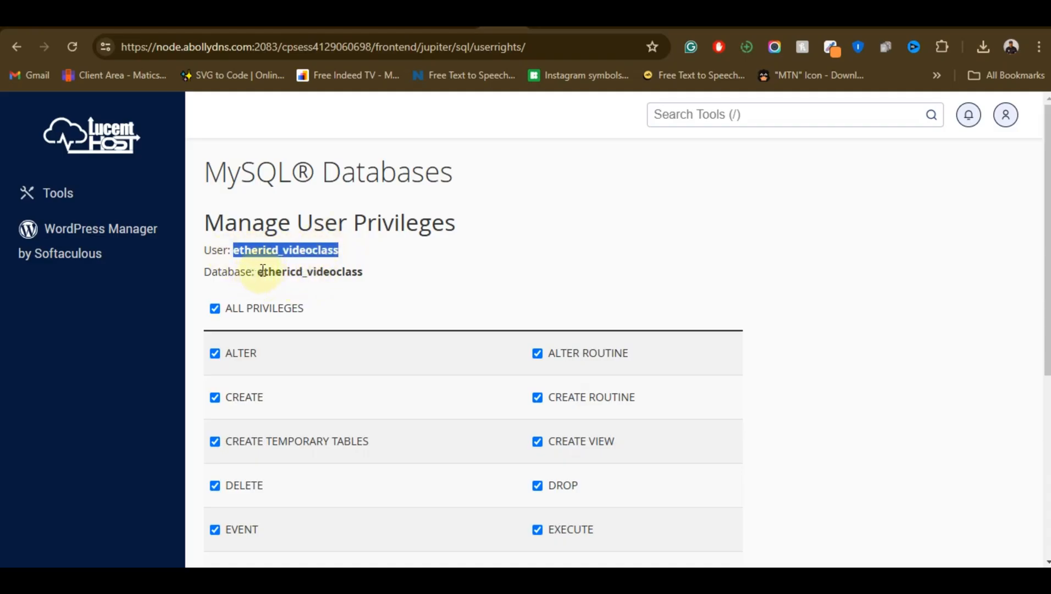
{"action": "left_click_drag", "start_coordinate": [263, 271], "coordinate": [363, 272]}
{"action": "right_click", "coordinate": [332, 270]}
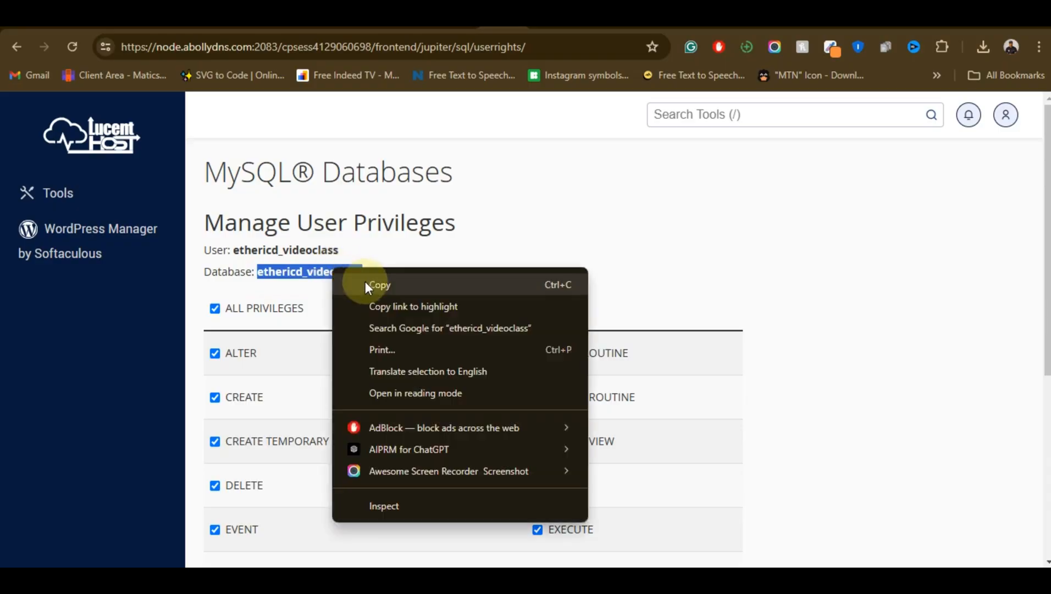
{"action": "left_click", "coordinate": [379, 285]}
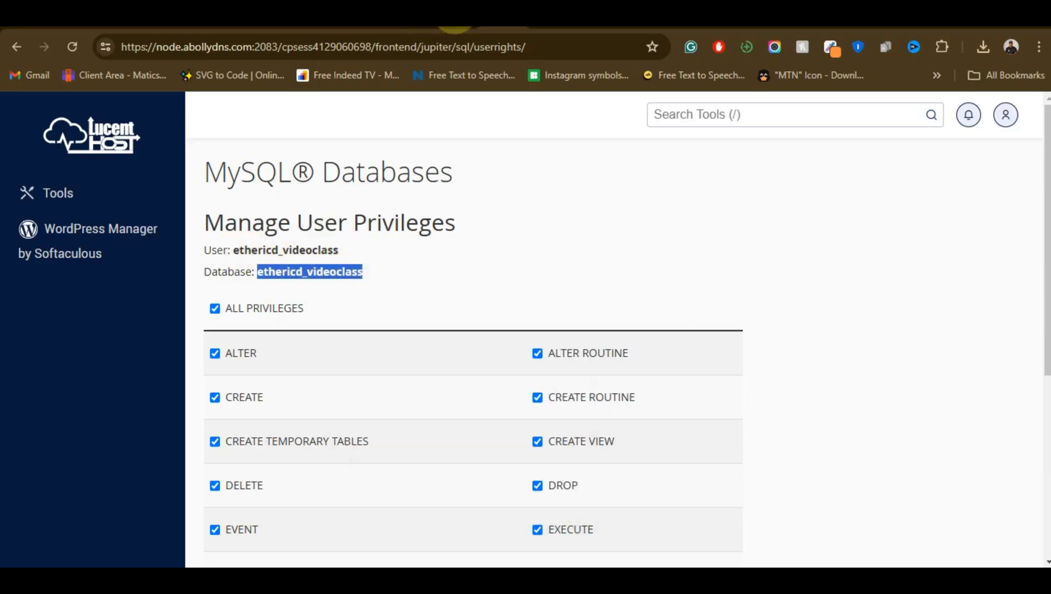
Set DB_DATABASE and DB_USERNAME to ethericd_videoclass in the .env file and save it
{"action": "left_click", "coordinate": [457, 27]}
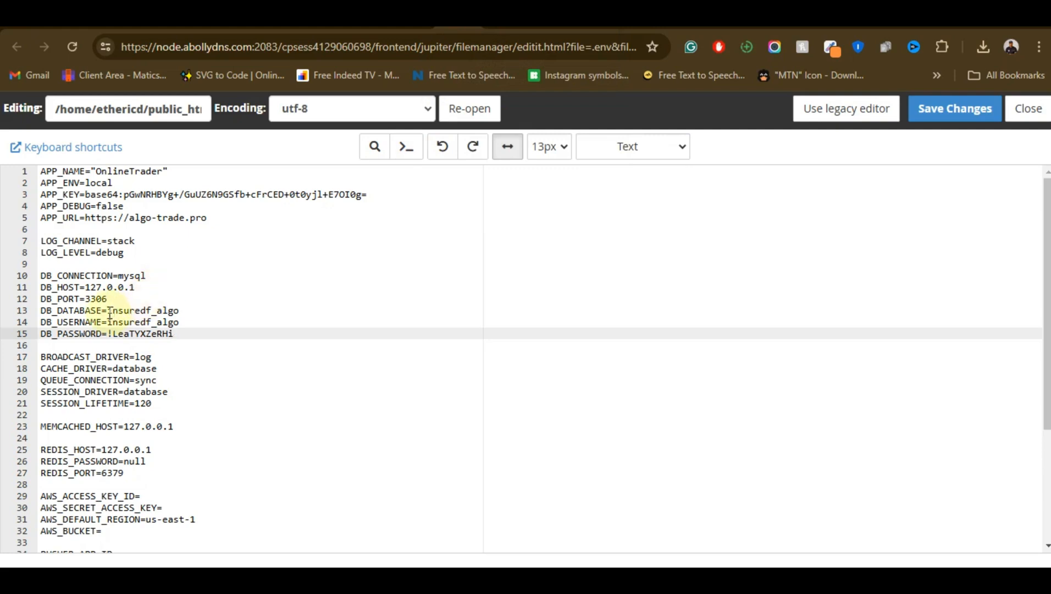
{"action": "left_click_drag", "start_coordinate": [108, 313], "coordinate": [190, 313]}
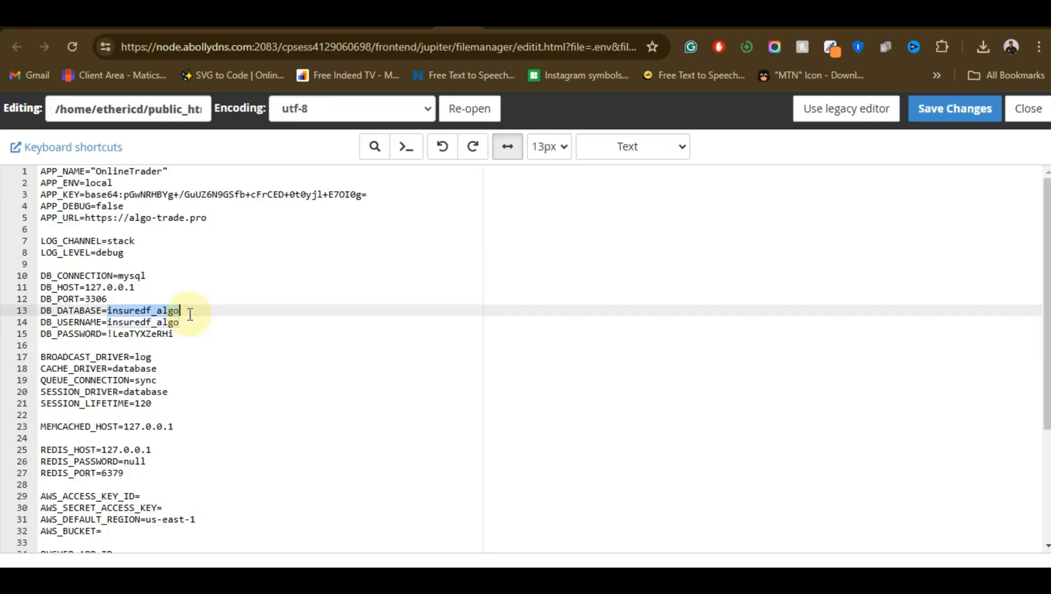
{"action": "key", "text": "ctrl+v"}
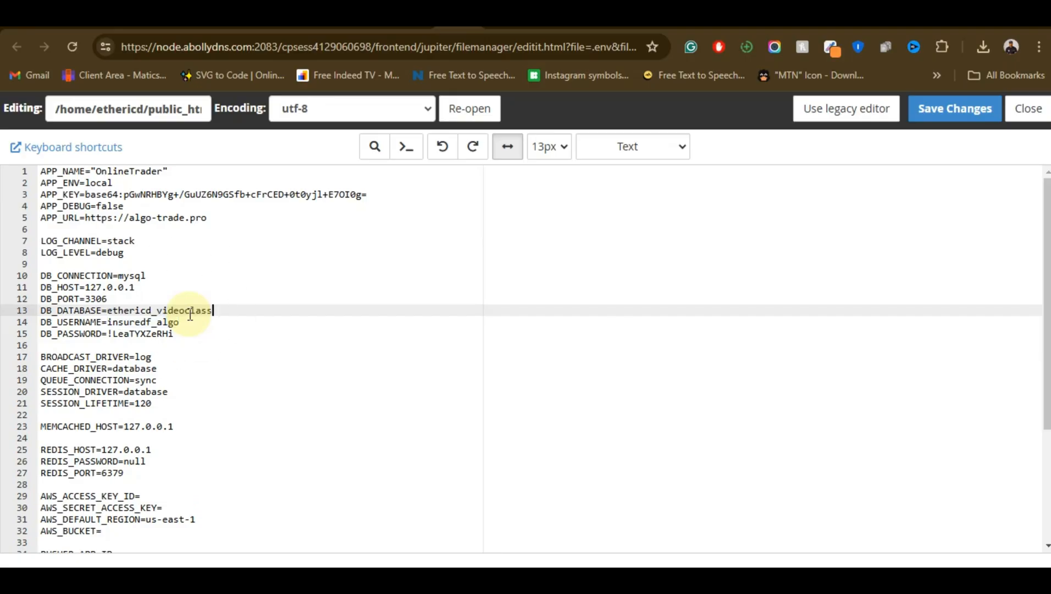
{"action": "left_click_drag", "start_coordinate": [108, 324], "coordinate": [202, 325]}
{"action": "key", "text": "ctrl+v"}
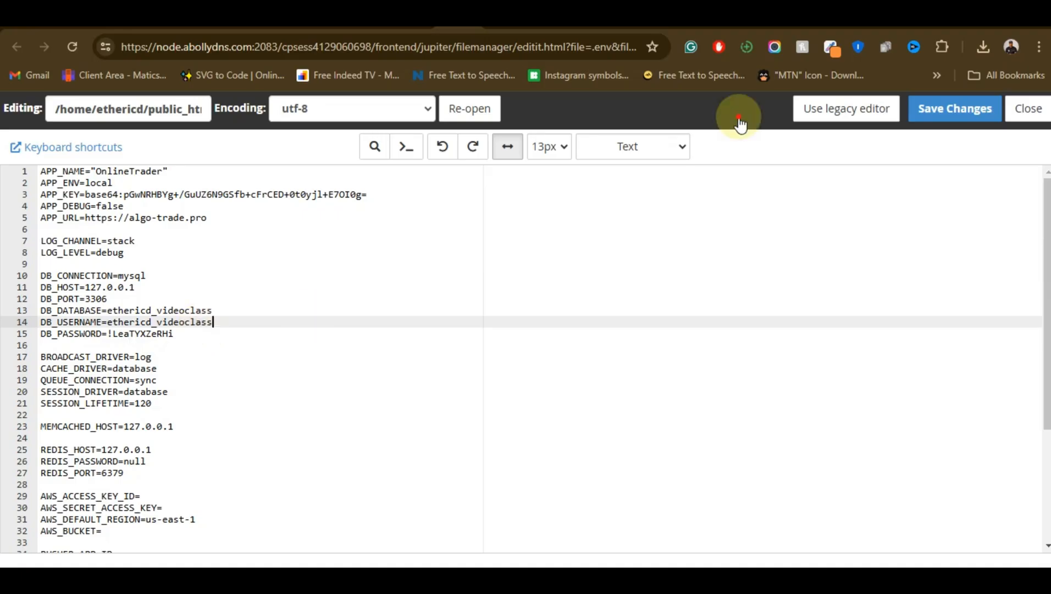
{"action": "key", "text": "ctrl+s"}
{"action": "left_click", "coordinate": [596, 143]}
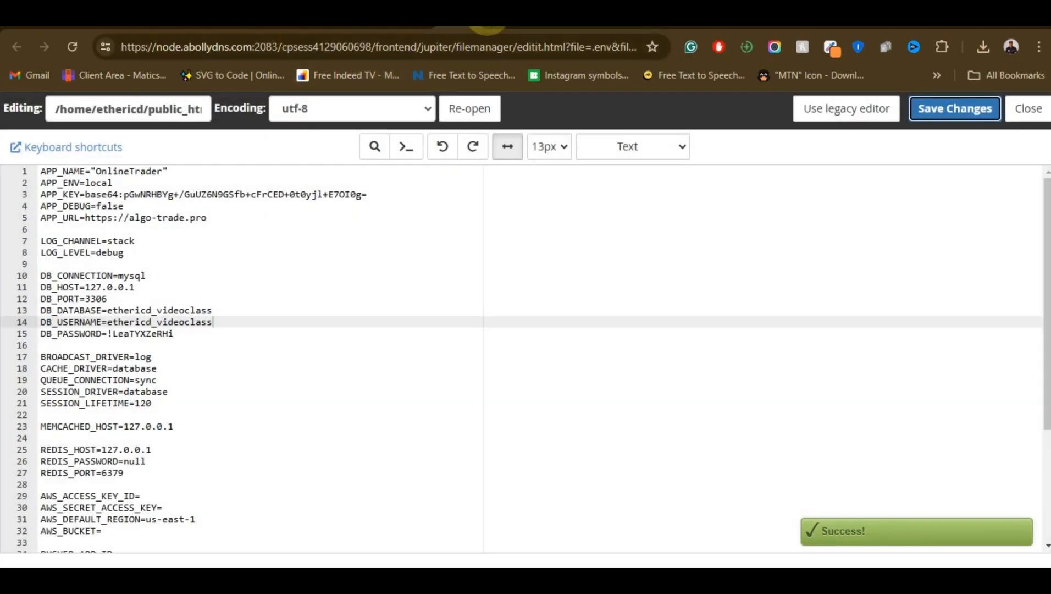
Return to the hosting tools overview and open phpMyAdmin from the database tools
{"action": "left_click", "coordinate": [488, 17]}
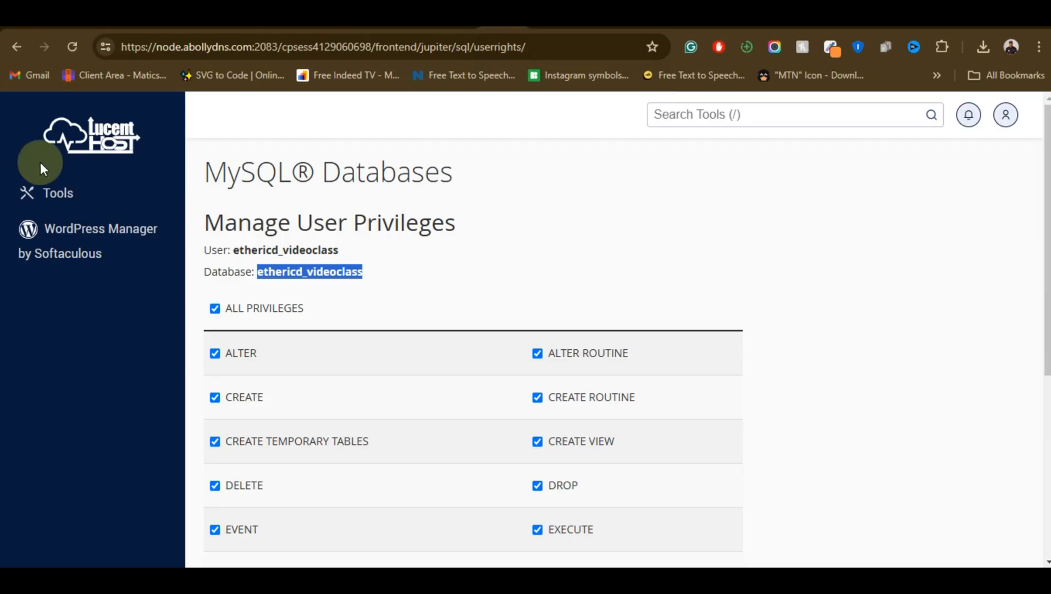
{"action": "left_click", "coordinate": [64, 148]}
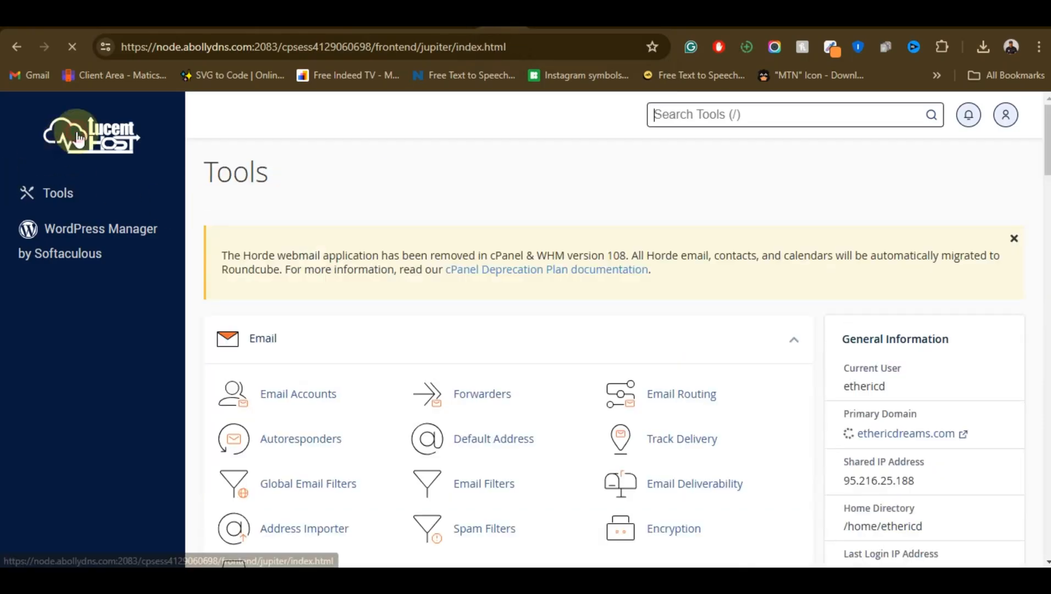
{"action": "scroll", "coordinate": [544, 226], "scroll_direction": "down", "scroll_amount": 3}
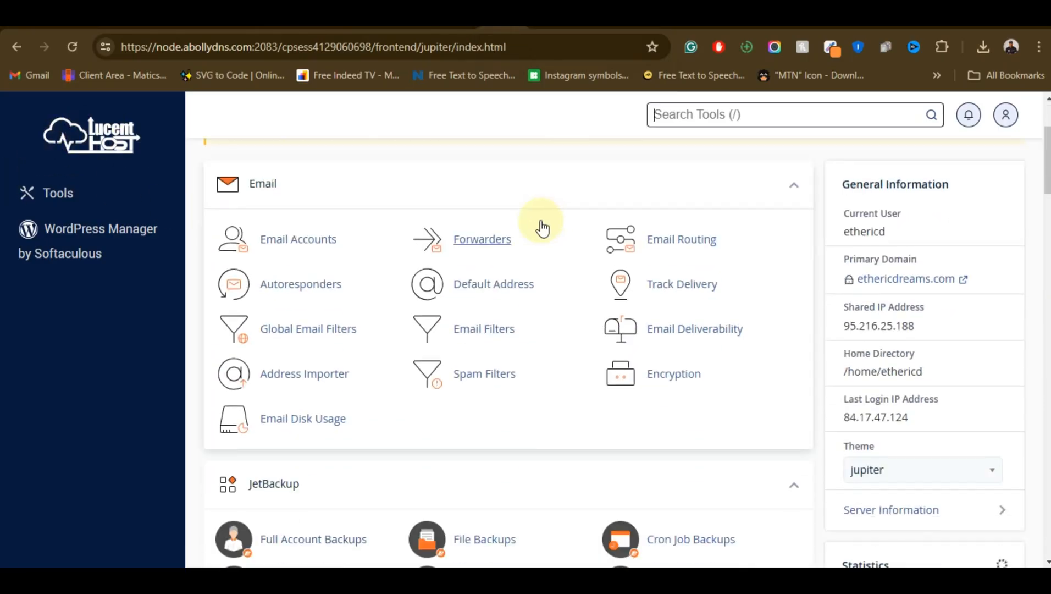
{"action": "scroll", "coordinate": [605, 184], "scroll_direction": "down", "scroll_amount": 2}
{"action": "scroll", "coordinate": [563, 218], "scroll_direction": "down", "scroll_amount": 6}
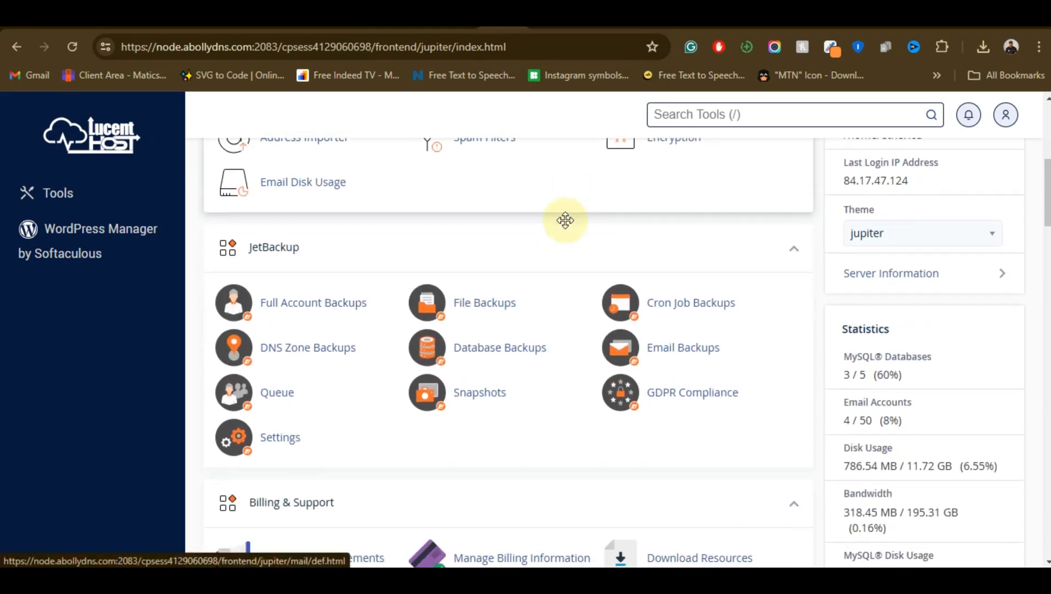
{"action": "scroll", "coordinate": [483, 253], "scroll_direction": "up", "scroll_amount": 3}
{"action": "scroll", "coordinate": [443, 267], "scroll_direction": "down", "scroll_amount": 5}
{"action": "scroll", "coordinate": [444, 265], "scroll_direction": "down", "scroll_amount": 4}
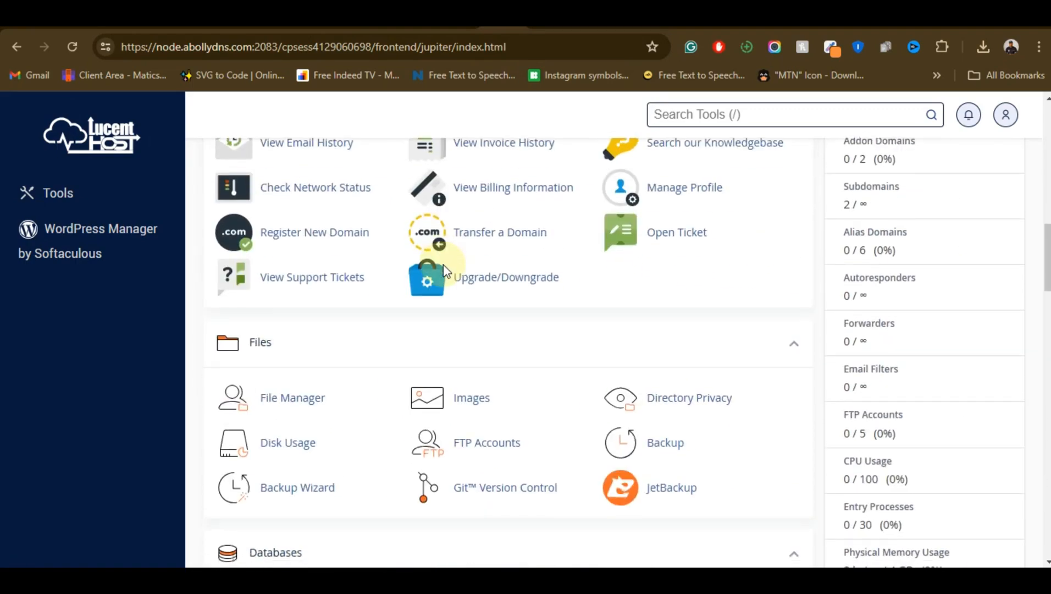
{"action": "scroll", "coordinate": [289, 255], "scroll_direction": "down", "scroll_amount": 3}
{"action": "scroll", "coordinate": [297, 271], "scroll_direction": "down", "scroll_amount": 3}
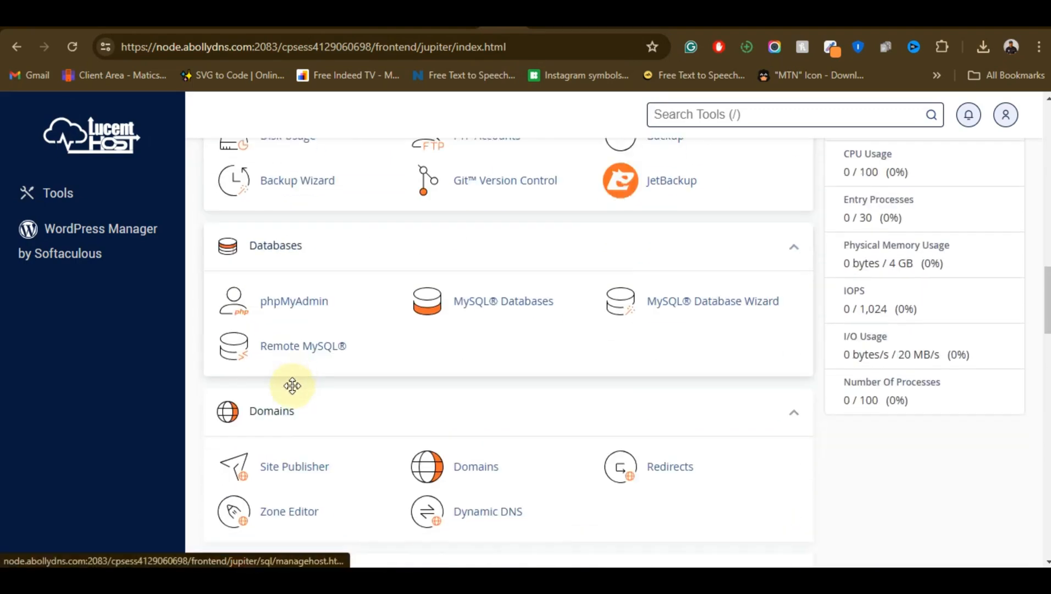
{"action": "left_click", "coordinate": [279, 303]}
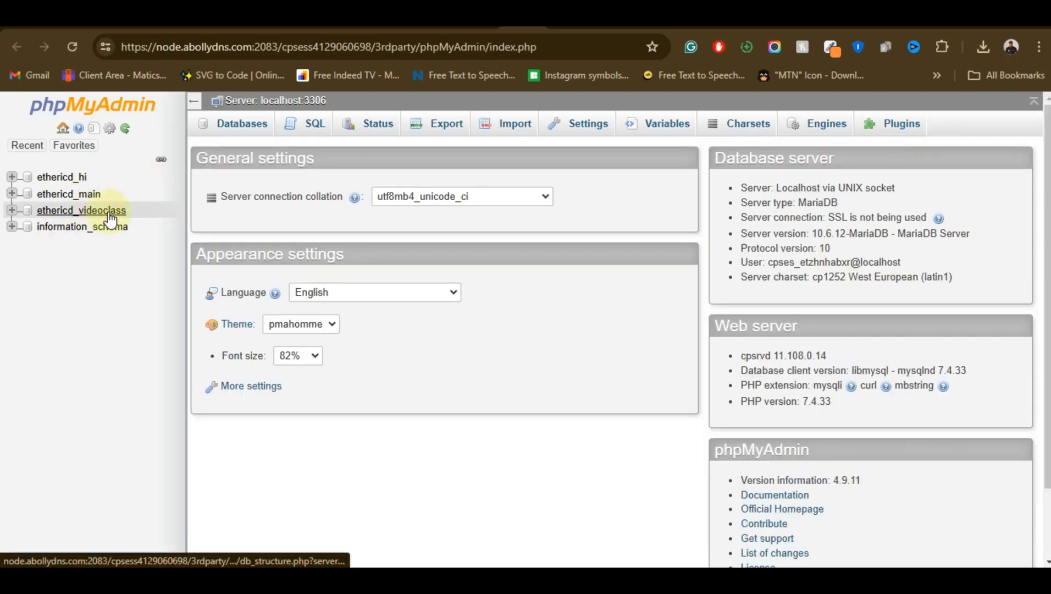
Import insuredf_algo (2).sql from the Downloads folder into the ethericd_videoclass database, keeping the SQL format and default options
{"action": "left_click", "coordinate": [84, 213]}
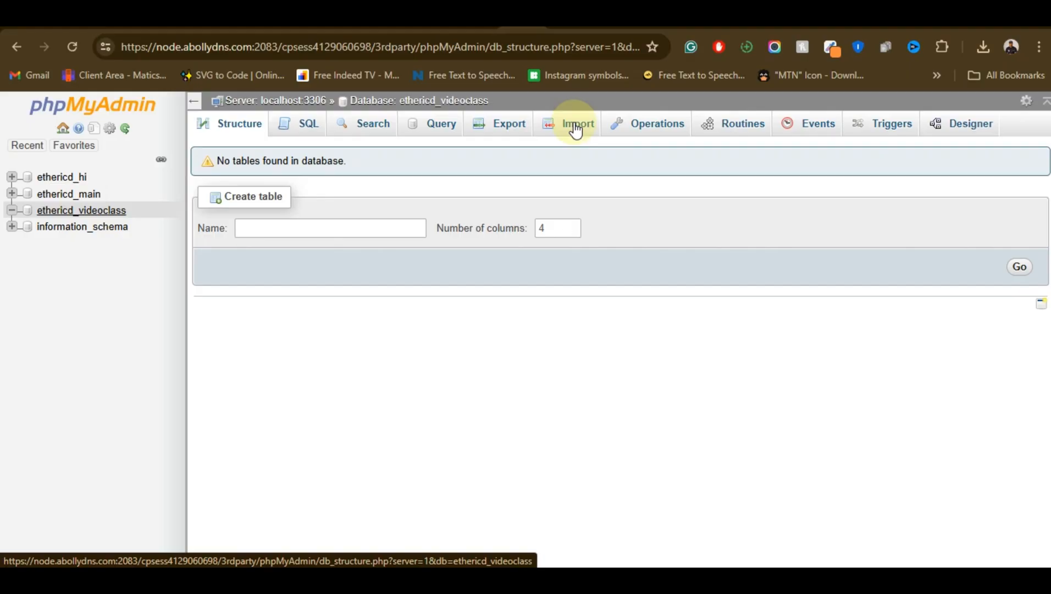
{"action": "left_click", "coordinate": [567, 129]}
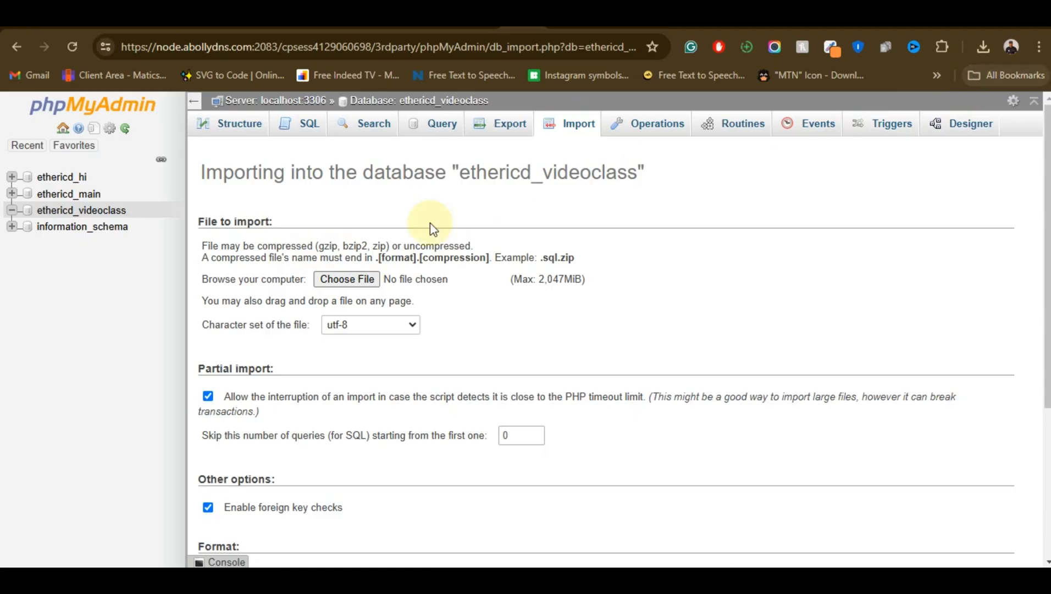
{"action": "left_click", "coordinate": [352, 280]}
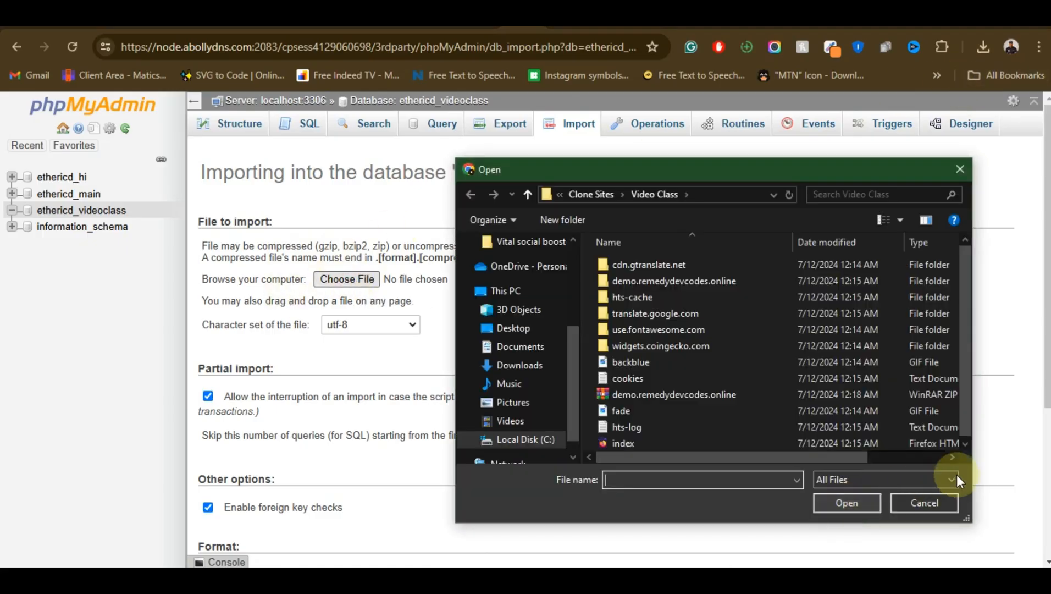
{"action": "left_click", "coordinate": [536, 366]}
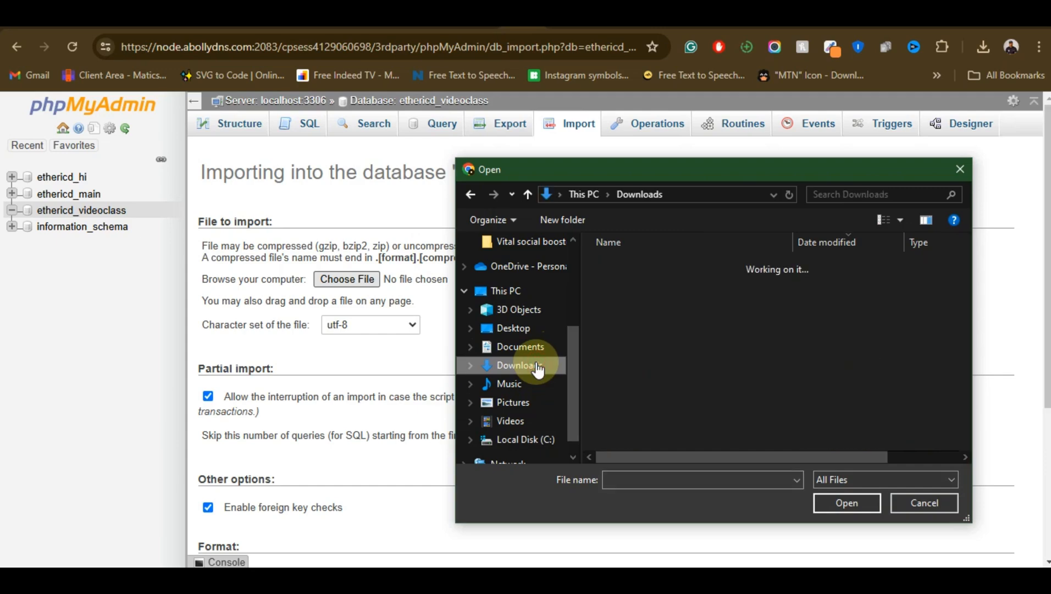
{"action": "double_click", "coordinate": [730, 290]}
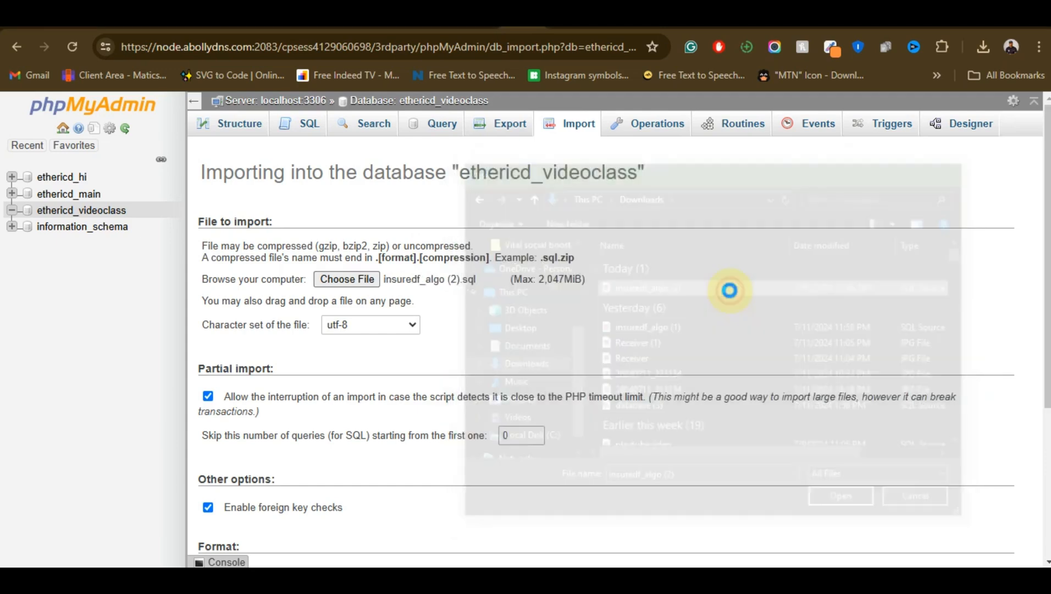
{"action": "scroll", "coordinate": [391, 297], "scroll_direction": "down", "scroll_amount": 4}
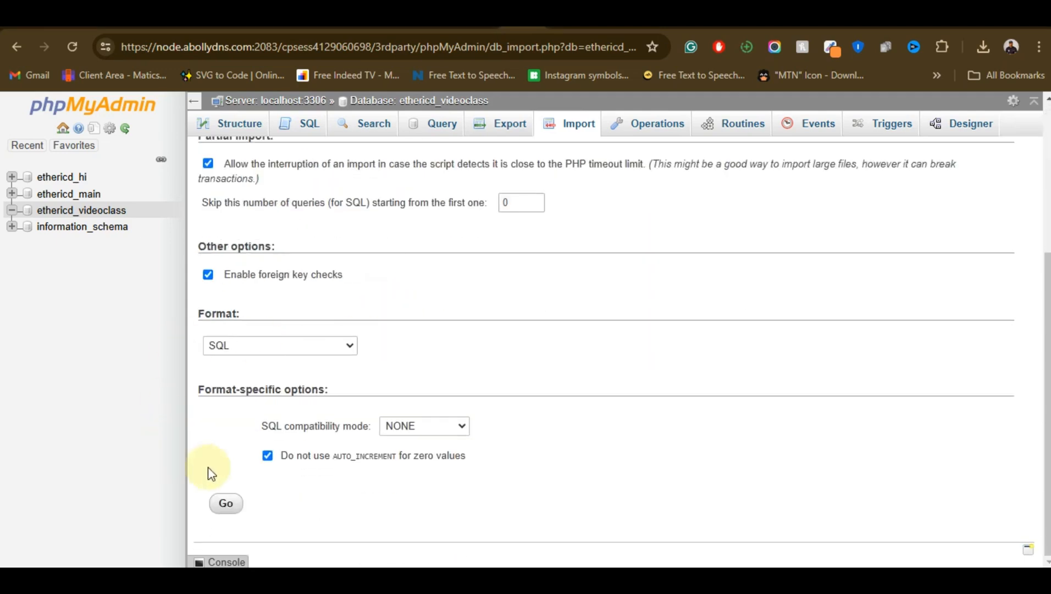
{"action": "left_click", "coordinate": [226, 503]}
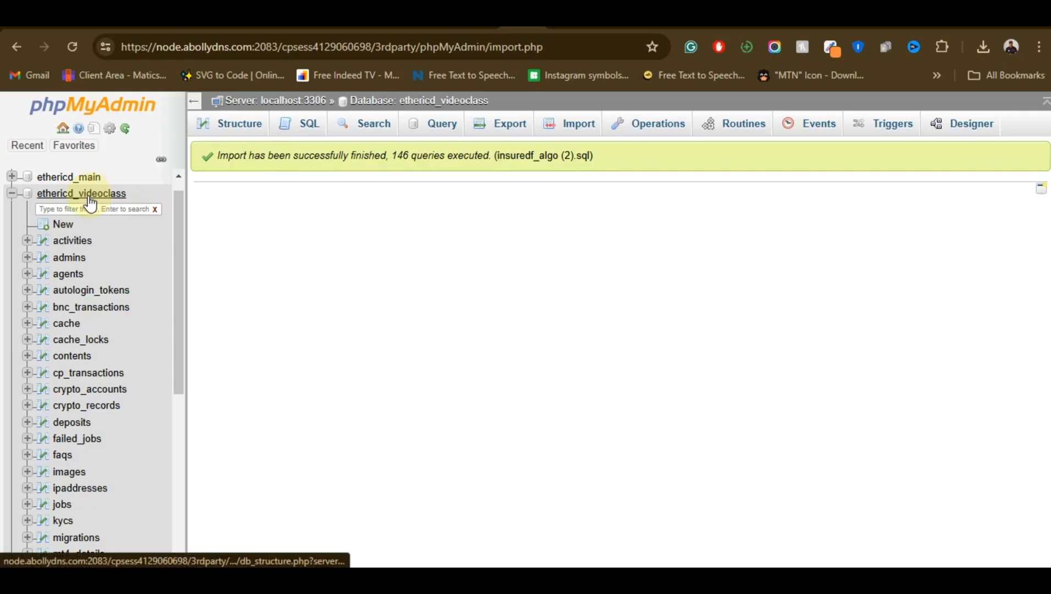
{"action": "left_click", "coordinate": [645, 22]}
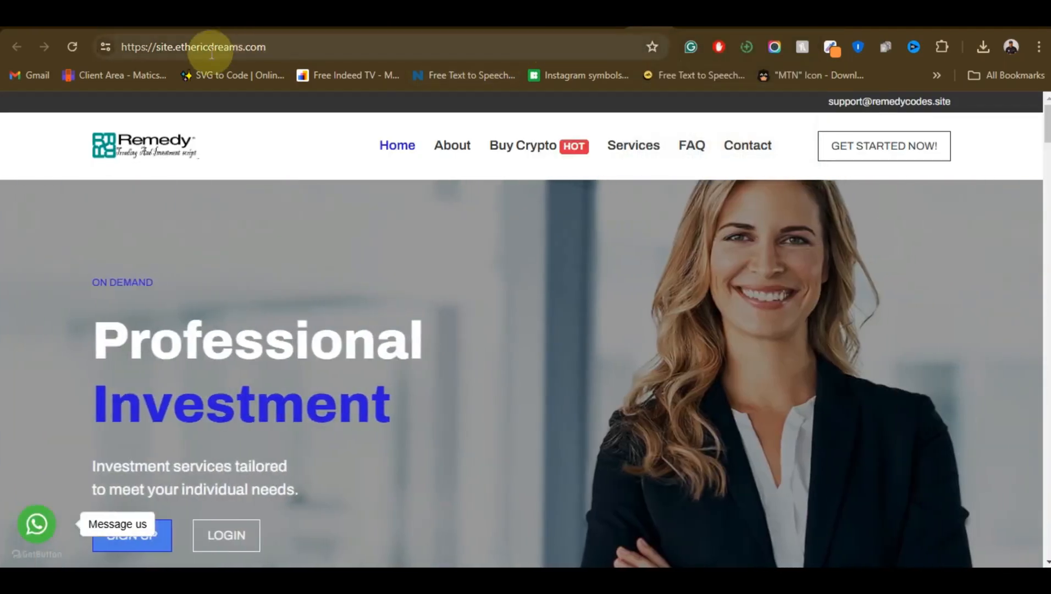
{"action": "left_click_drag", "start_coordinate": [125, 48], "coordinate": [305, 44]}
{"action": "key", "text": "ctrl+c"}
{"action": "right_click", "coordinate": [223, 44]}
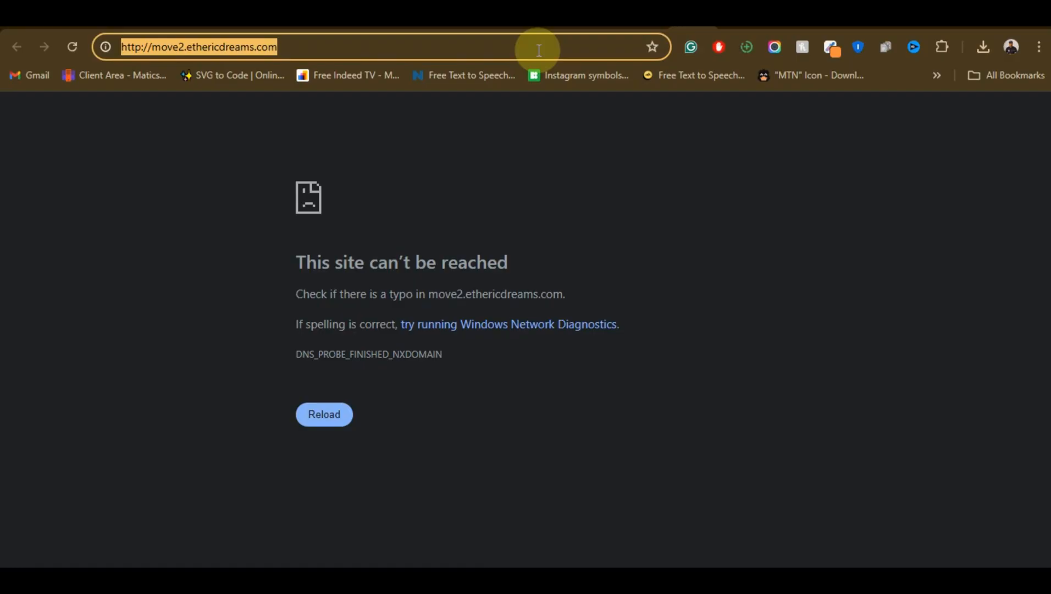
{"action": "key", "text": "ctrl+v"}
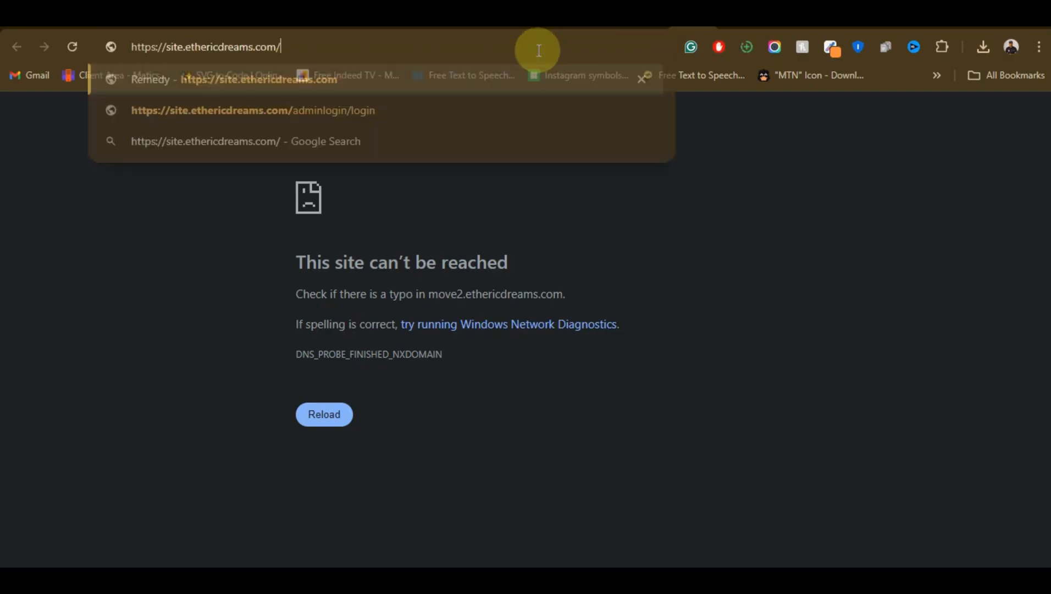
{"action": "type", "text": "app"}
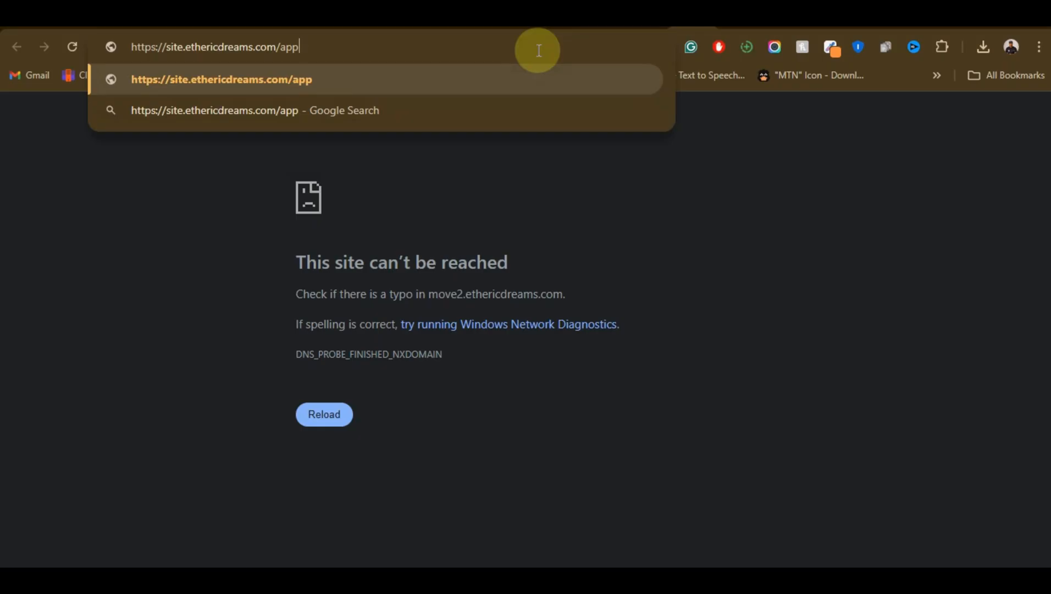
{"action": "key", "text": "Return"}
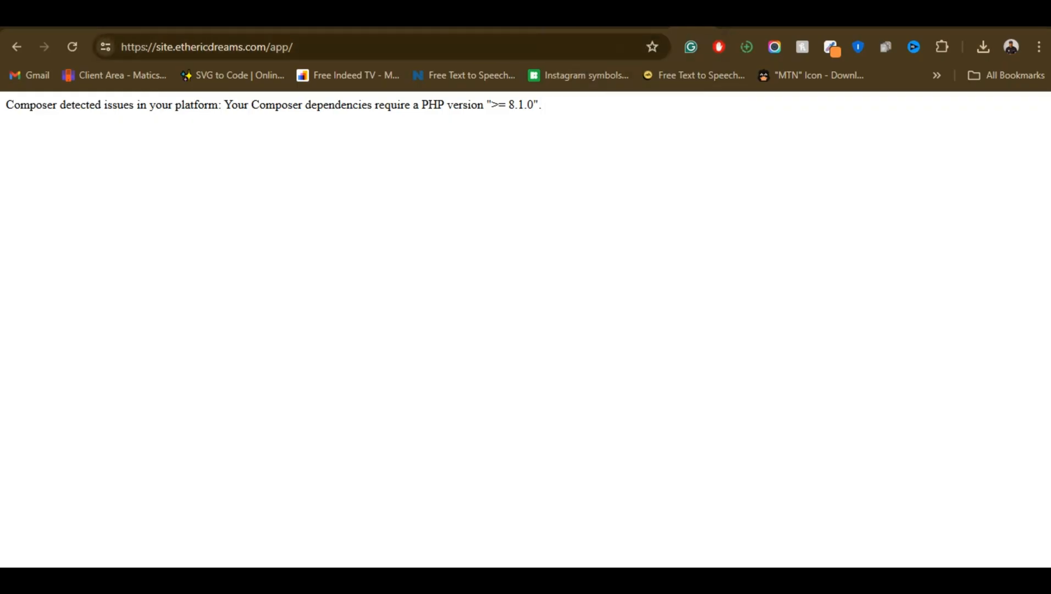
Set the current PHP version to 8.1 in the hosting account's PHP Selector and reload the site's app page
{"action": "left_click", "coordinate": [223, 17]}
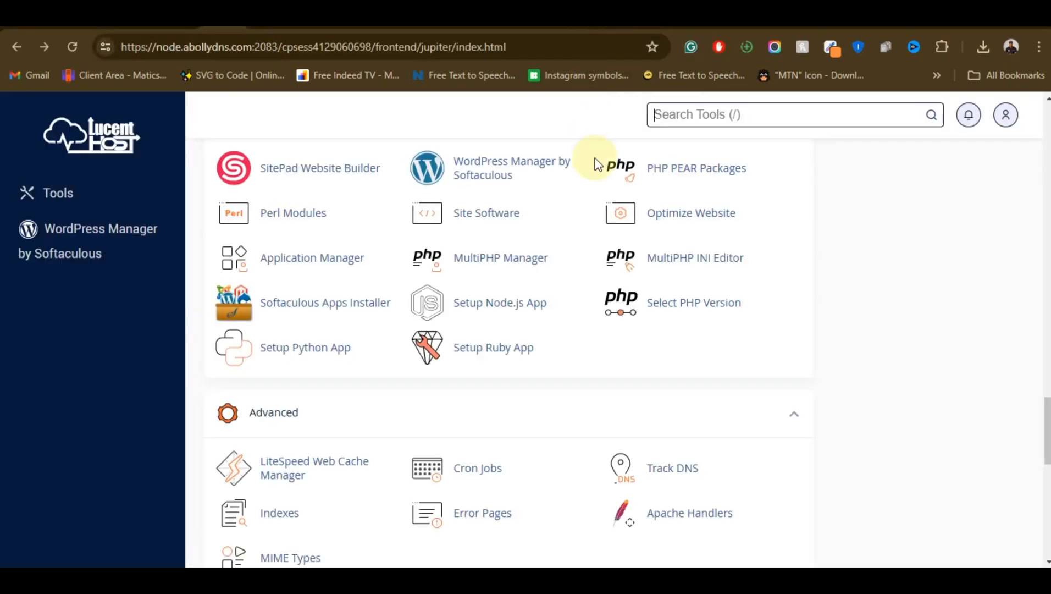
{"action": "left_click", "coordinate": [694, 302]}
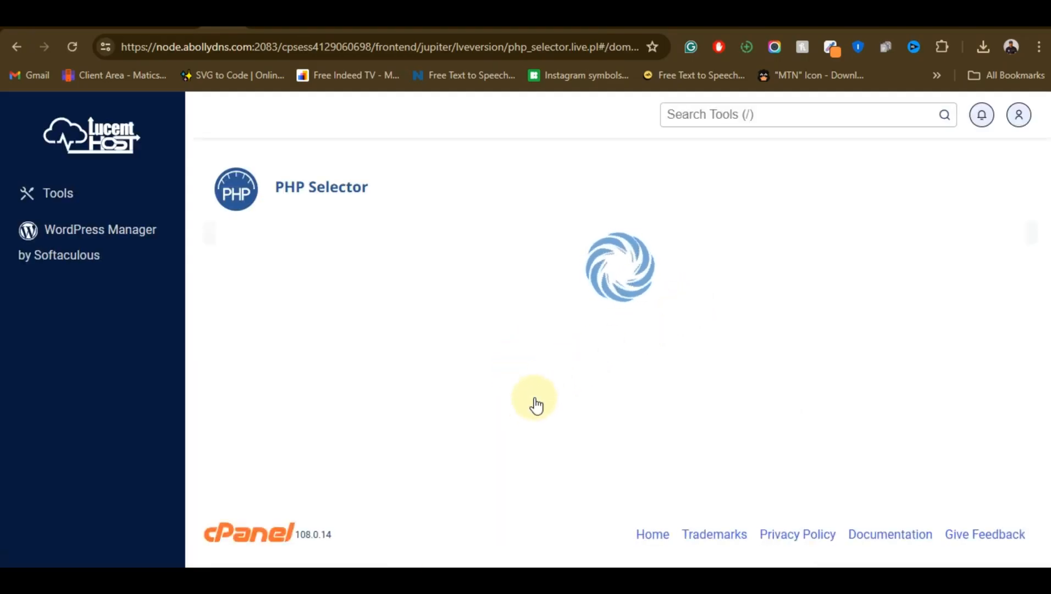
{"action": "left_click", "coordinate": [574, 388]}
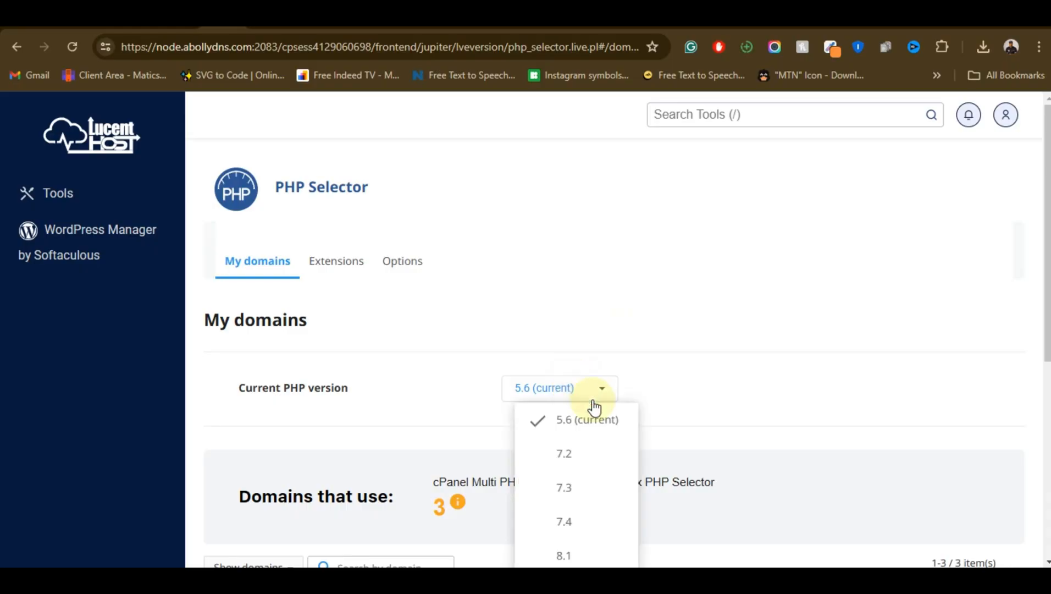
{"action": "scroll", "coordinate": [579, 455], "scroll_direction": "down", "scroll_amount": 1}
{"action": "scroll", "coordinate": [579, 458], "scroll_direction": "down", "scroll_amount": 2}
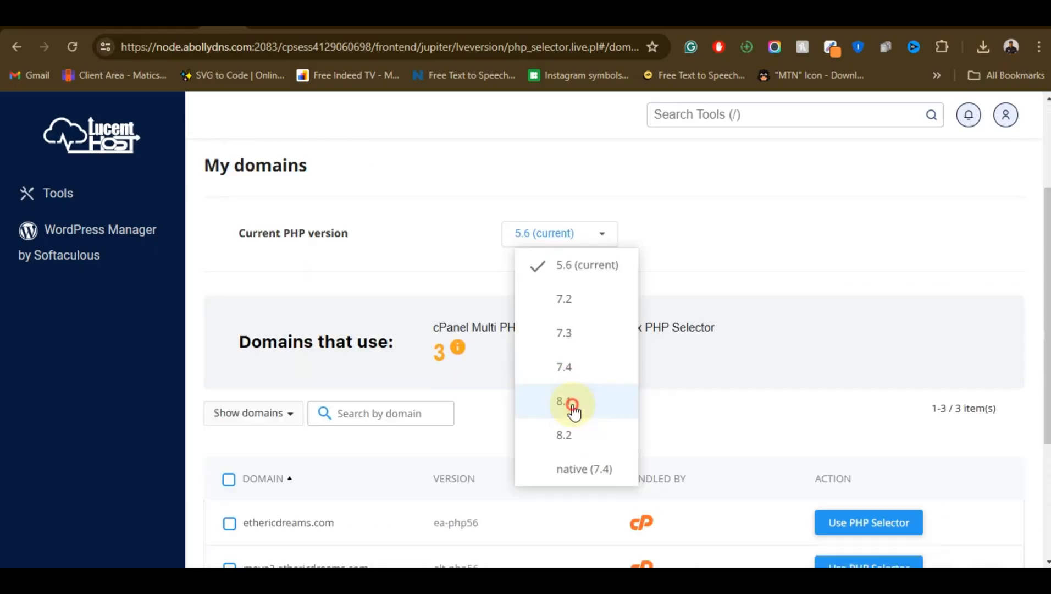
{"action": "left_click", "coordinate": [570, 404]}
{"action": "scroll", "coordinate": [659, 346], "scroll_direction": "up", "scroll_amount": 3}
{"action": "left_click", "coordinate": [604, 392]}
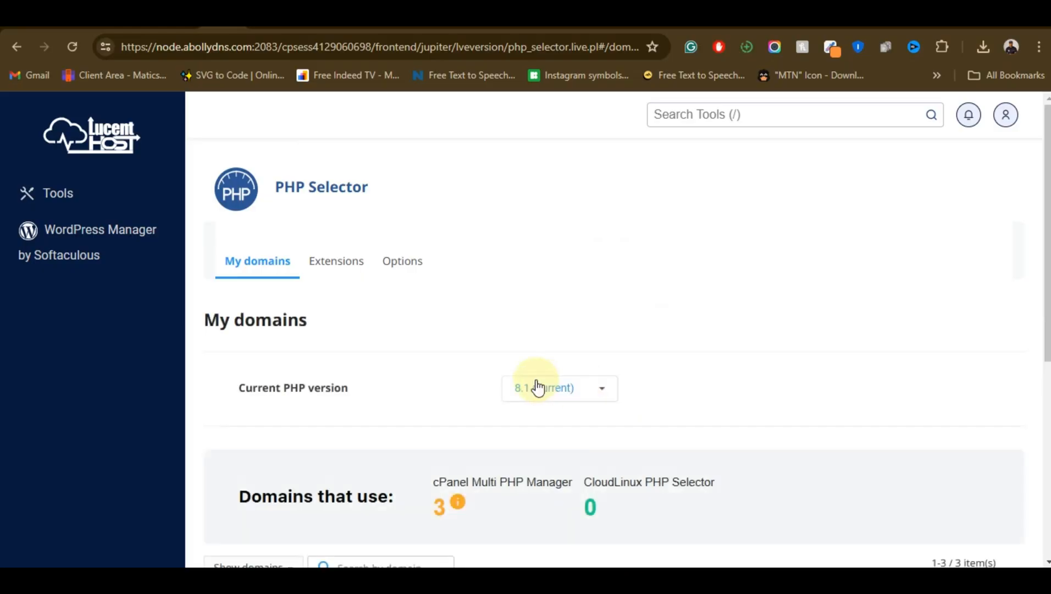
{"action": "left_click", "coordinate": [680, 31]}
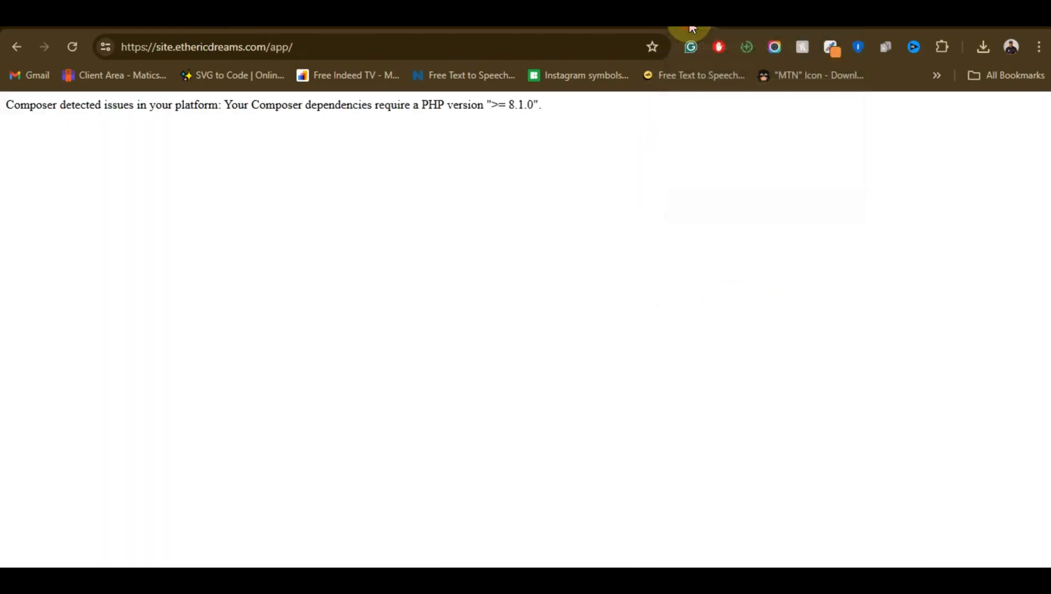
{"action": "left_click", "coordinate": [72, 47]}
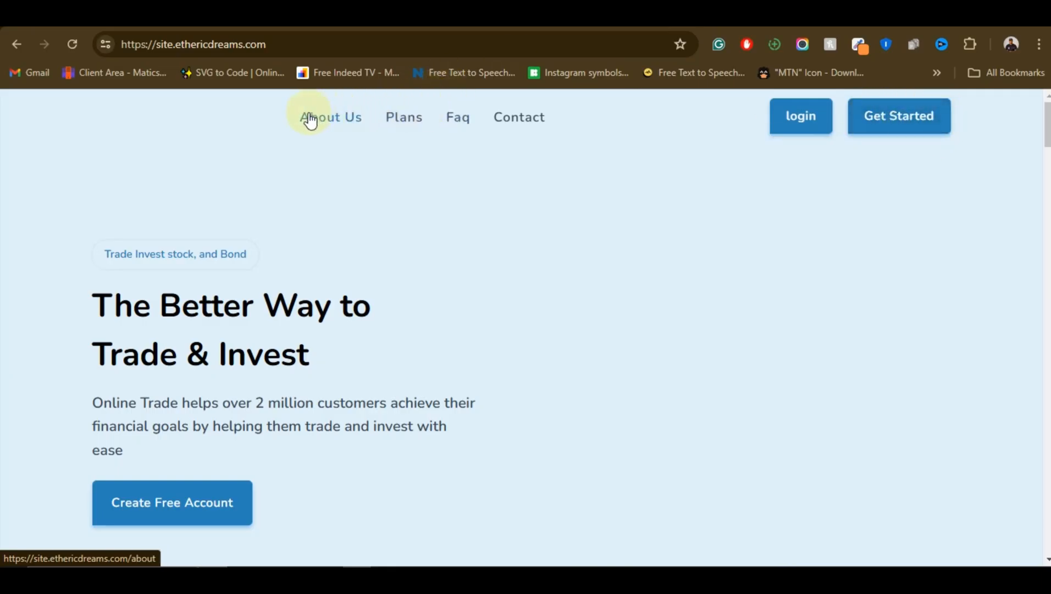
Look over the cloned landing page at site.ethericdreams.com/home/ and return to the trading script's home page
{"action": "left_click", "coordinate": [492, 132]}
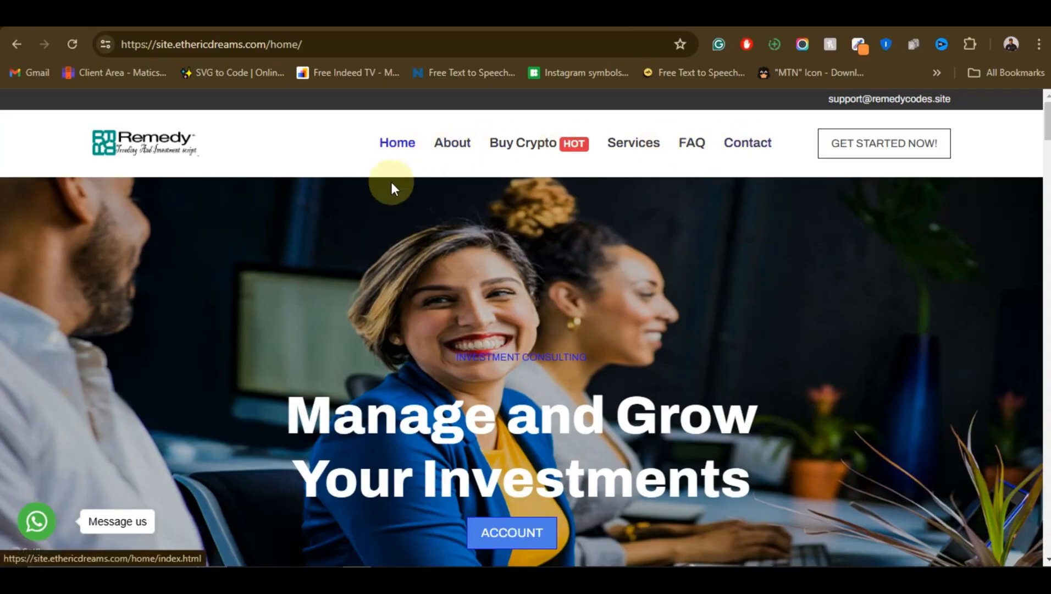
{"action": "scroll", "coordinate": [509, 228], "scroll_direction": "down", "scroll_amount": 10}
{"action": "scroll", "coordinate": [539, 221], "scroll_direction": "up", "scroll_amount": 9}
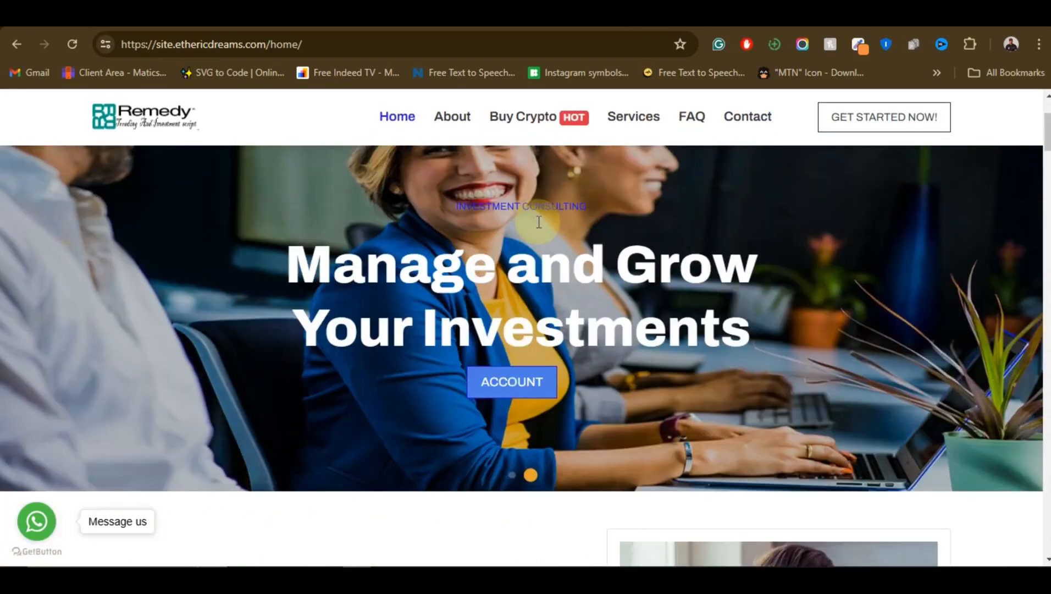
{"action": "scroll", "coordinate": [539, 225], "scroll_direction": "up", "scroll_amount": 2}
{"action": "scroll", "coordinate": [604, 242], "scroll_direction": "down", "scroll_amount": 1}
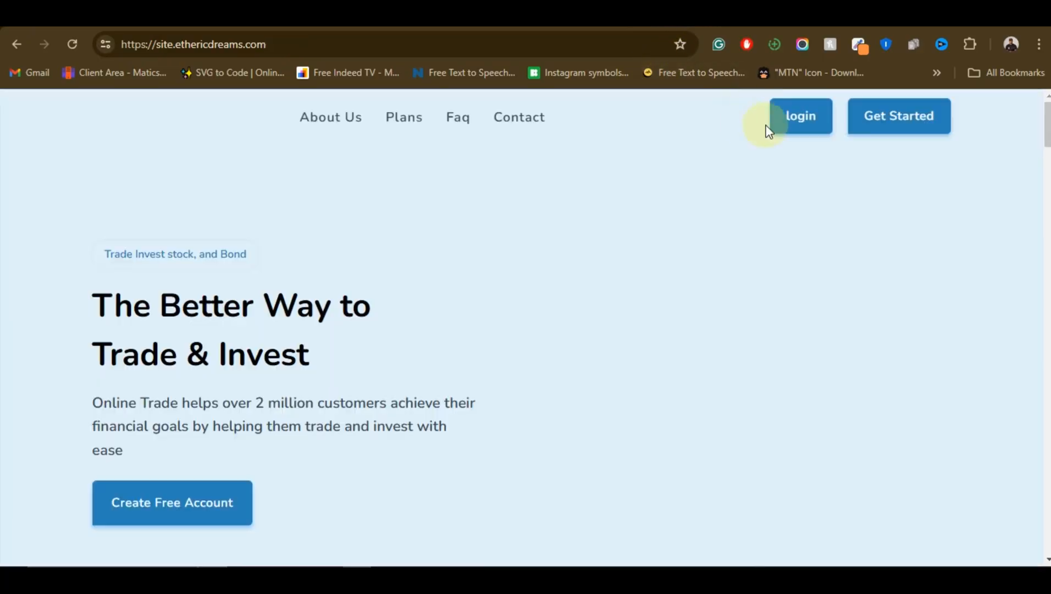
Copy the login link's address from the trading script's home page and return to the cloned landing page
{"action": "right_click", "coordinate": [797, 118]}
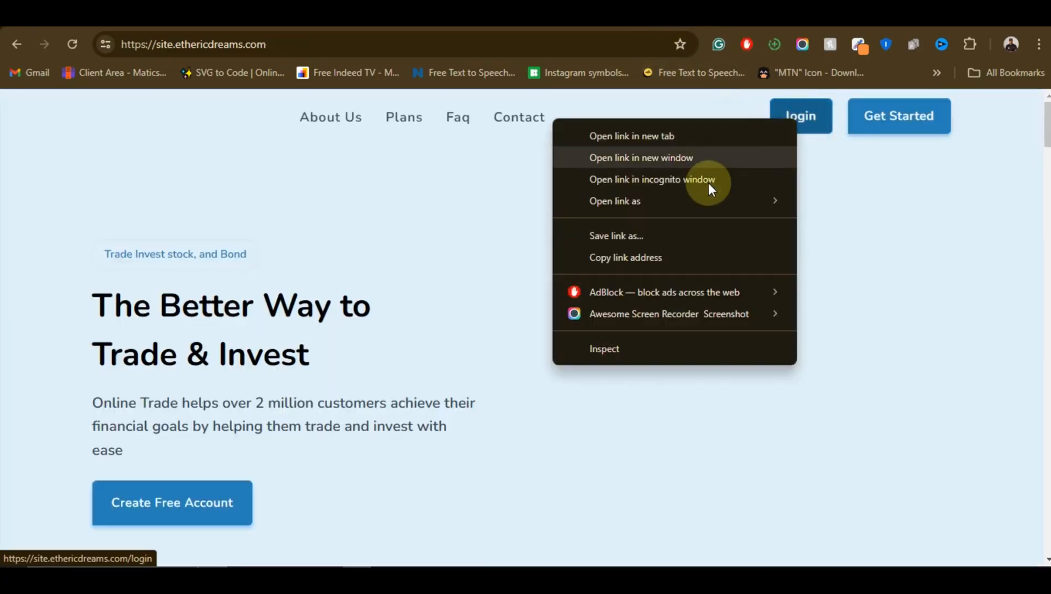
{"action": "left_click", "coordinate": [657, 258]}
{"action": "right_click", "coordinate": [799, 118]}
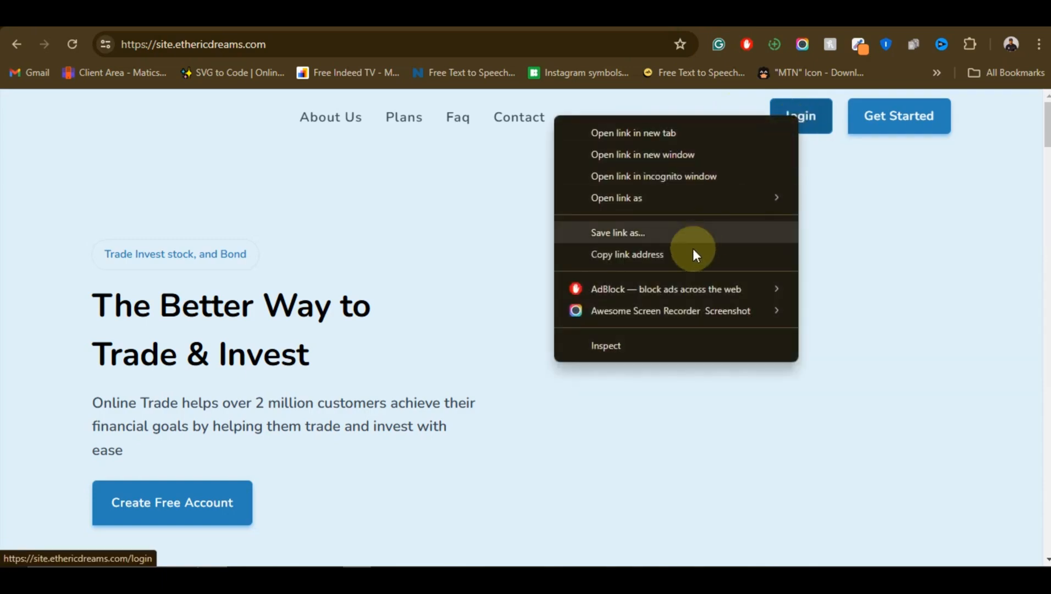
{"action": "left_click", "coordinate": [690, 253]}
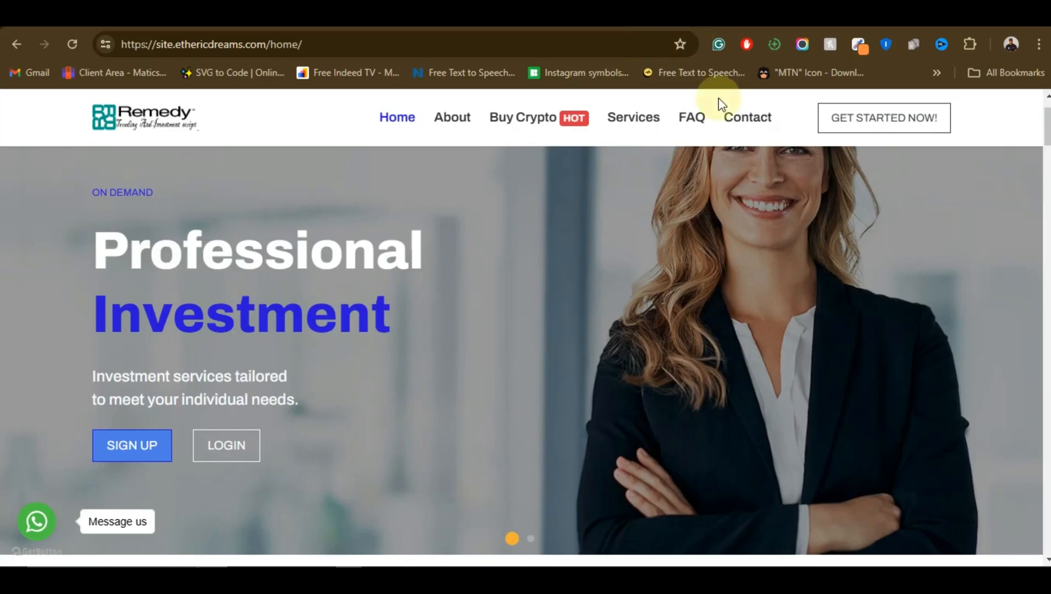
Test the Get Started Now link on the cloned landing page, go back, and check the page's /home/ address
{"action": "scroll", "coordinate": [512, 242], "scroll_direction": "down", "scroll_amount": 3}
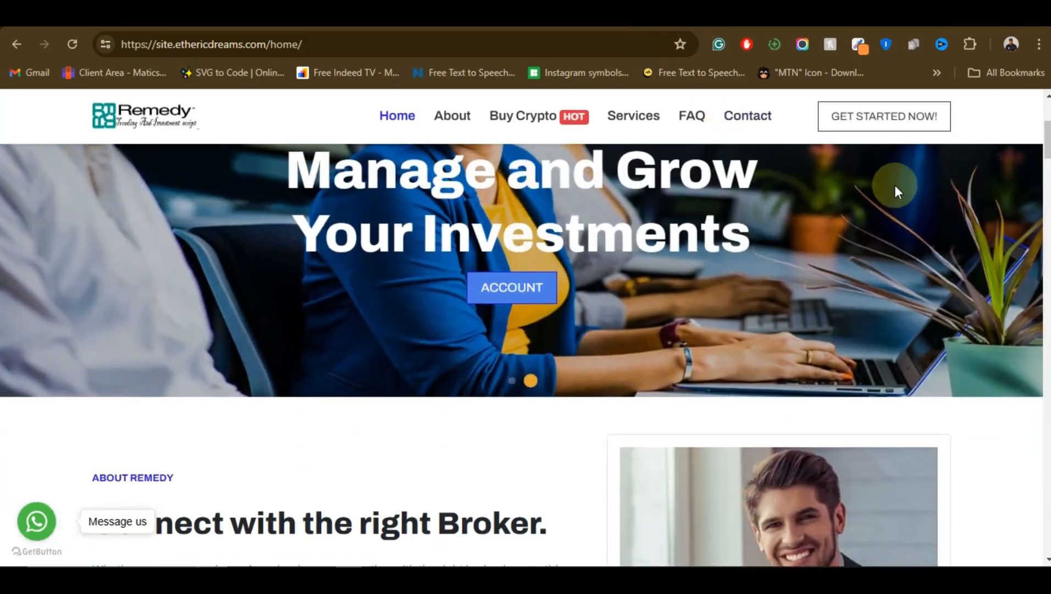
{"action": "left_click", "coordinate": [874, 117]}
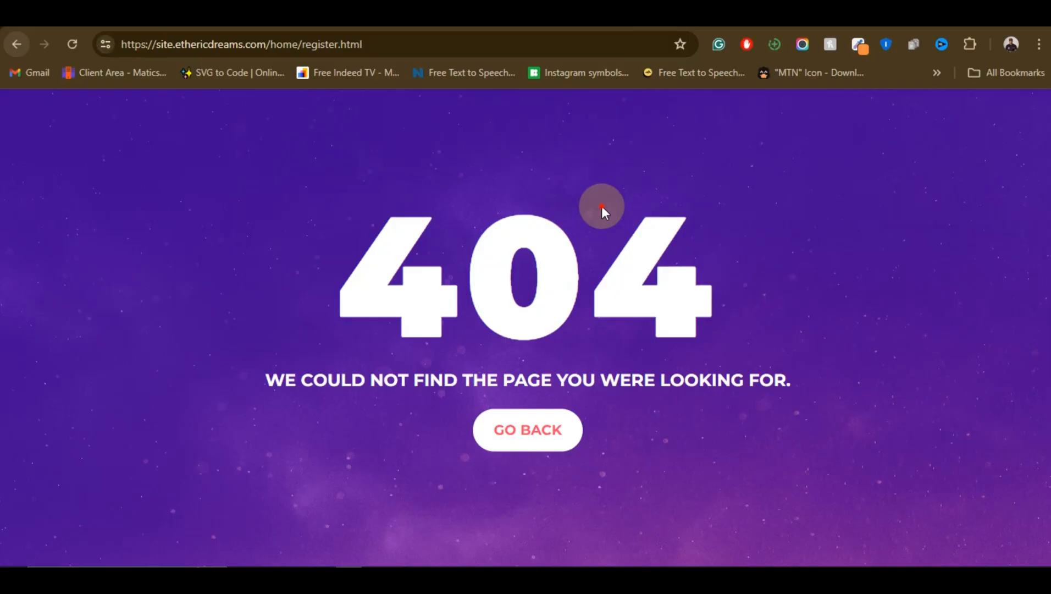
{"action": "key", "text": "alt+Left"}
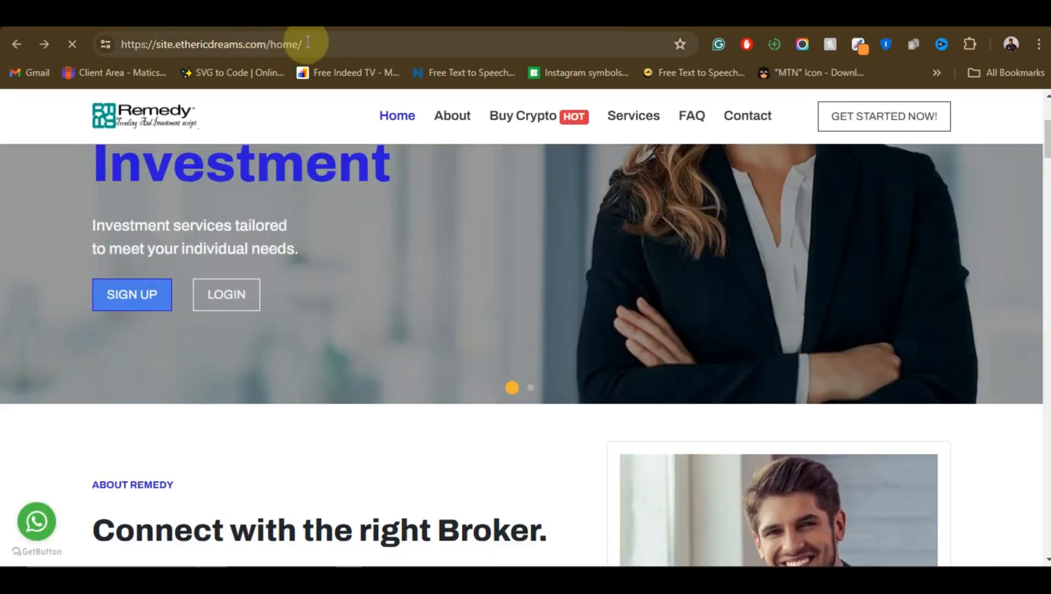
{"action": "left_click_drag", "start_coordinate": [302, 44], "coordinate": [269, 44]}
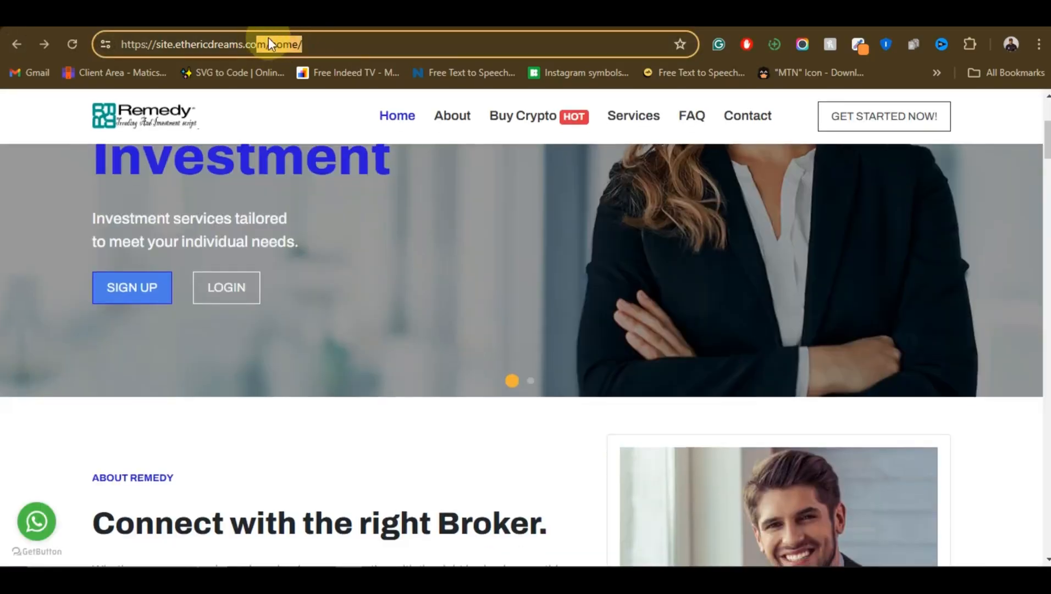
{"action": "left_click", "coordinate": [307, 47]}
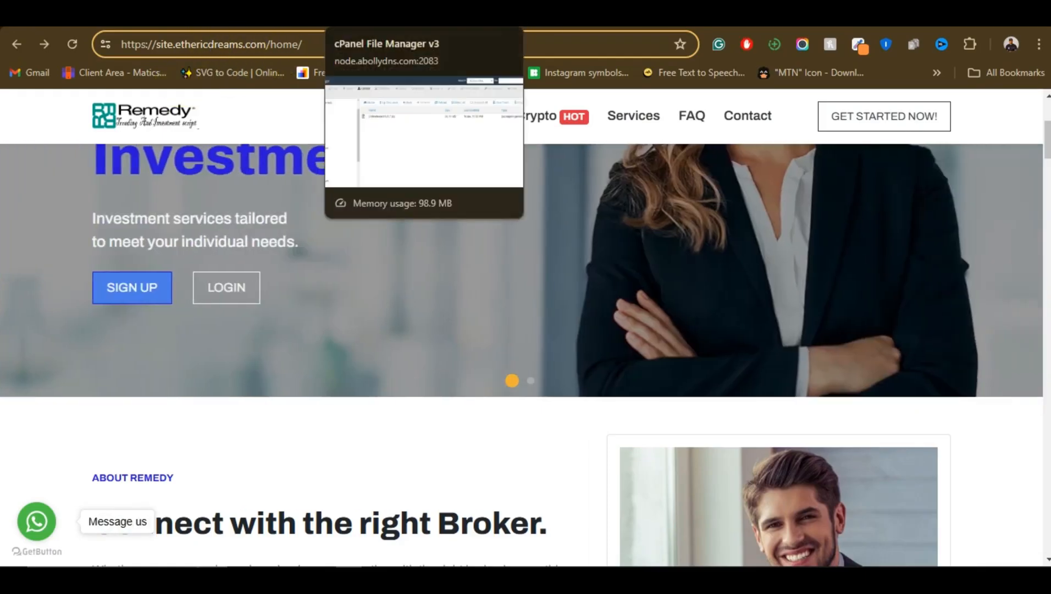
Return to File Manager, refresh the site's file list and open its home folder
{"action": "left_click", "coordinate": [384, 13]}
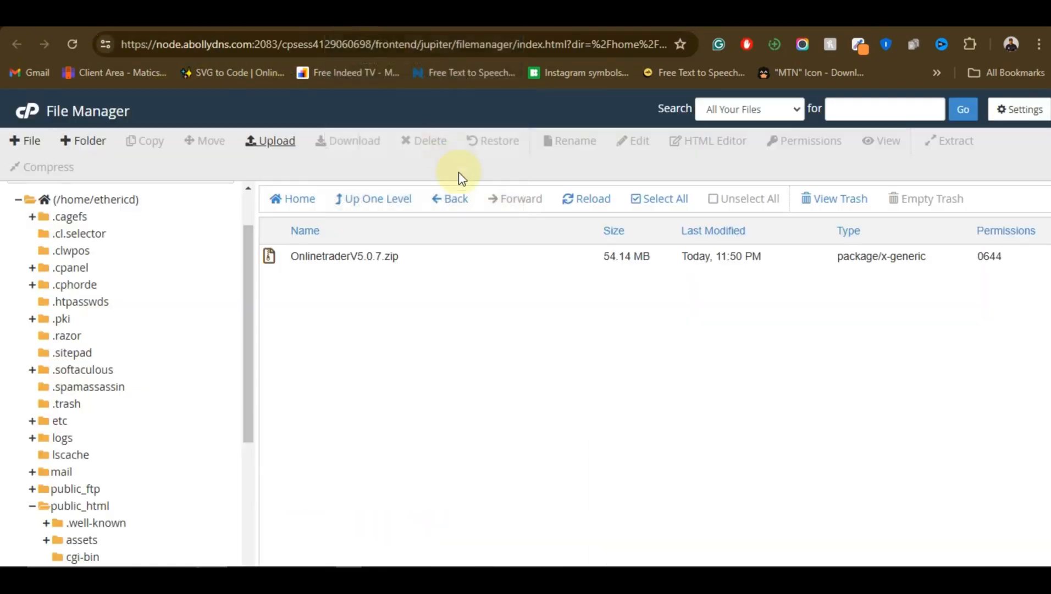
{"action": "left_click", "coordinate": [594, 207]}
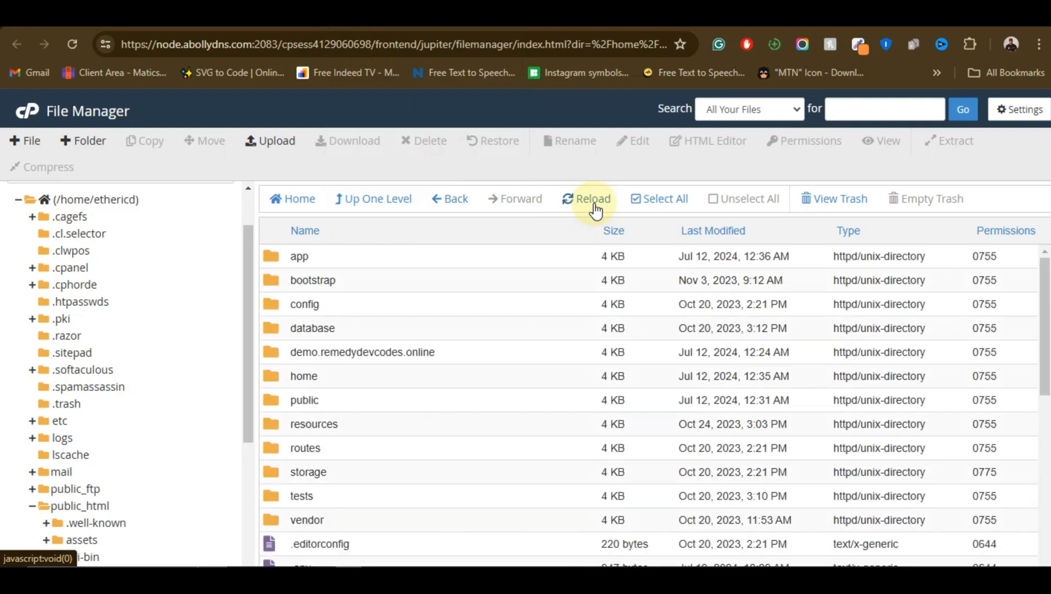
{"action": "scroll", "coordinate": [505, 270], "scroll_direction": "down", "scroll_amount": 1}
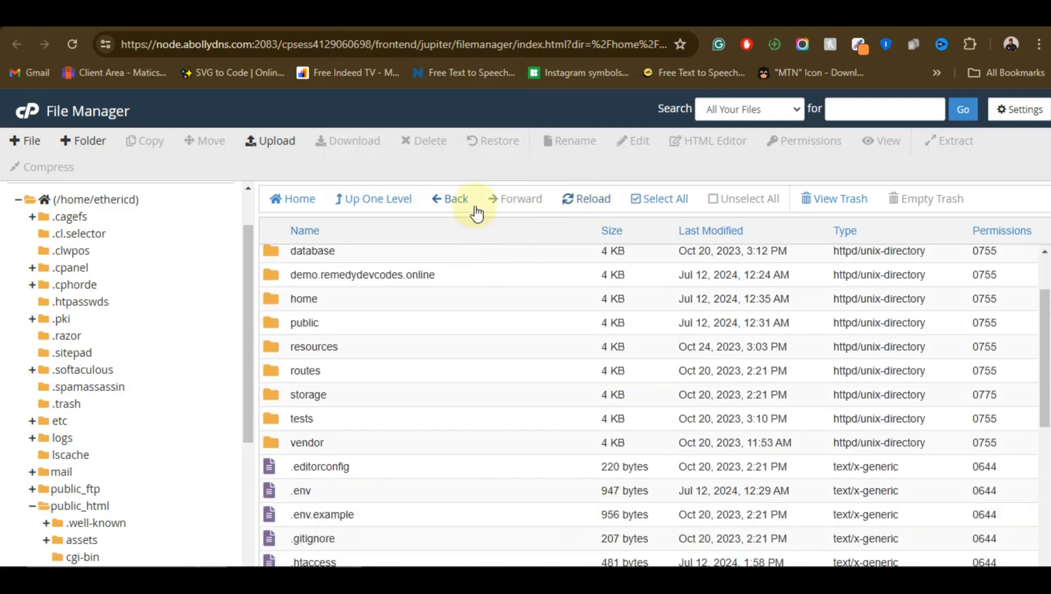
{"action": "left_click", "coordinate": [455, 199]}
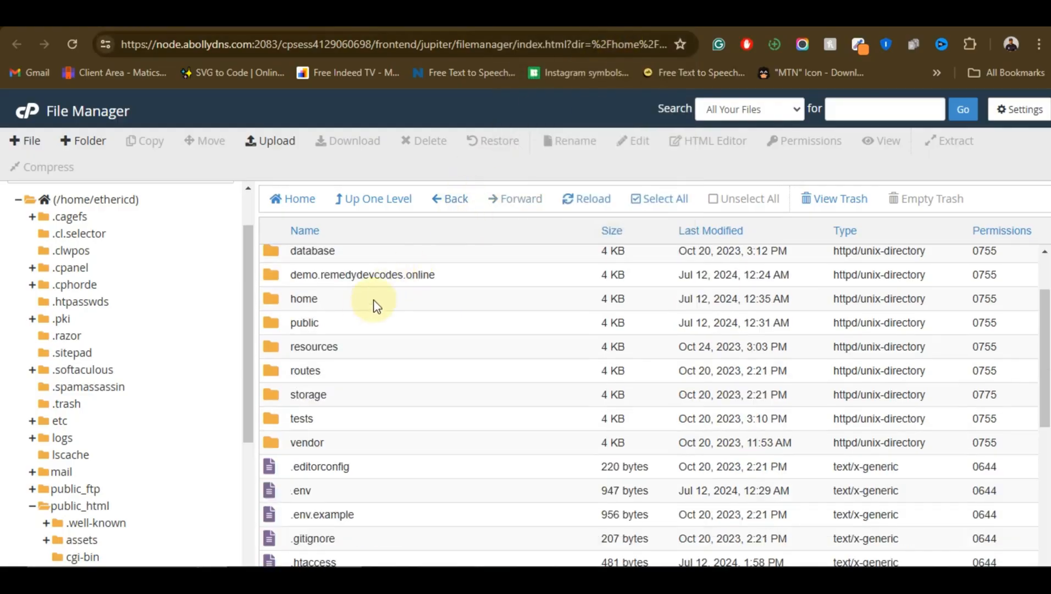
{"action": "left_click", "coordinate": [374, 299]}
{"action": "double_click", "coordinate": [375, 300]}
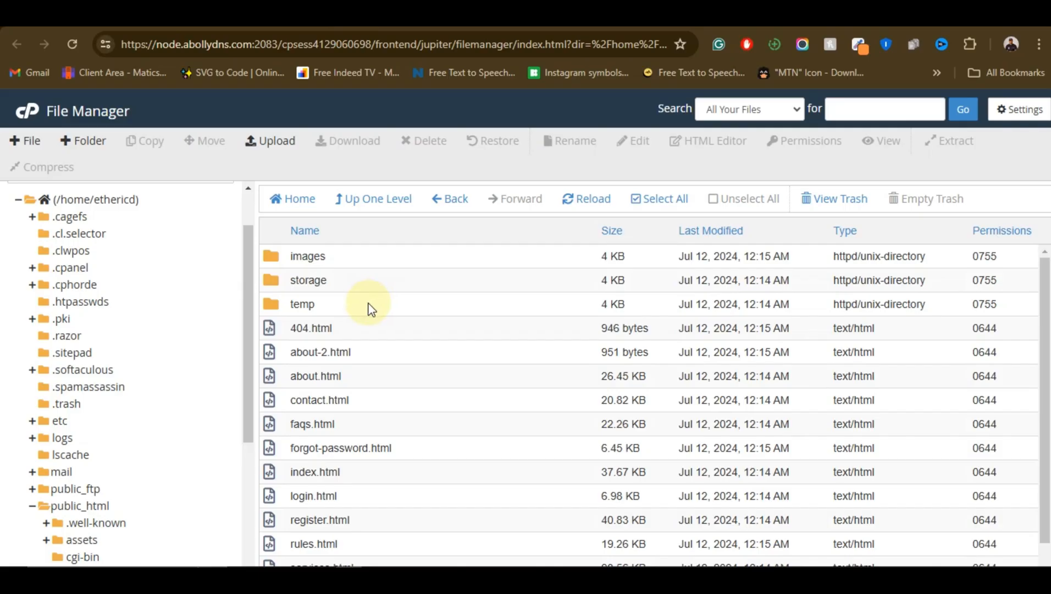
Open index.html from the home folder in the code editor
{"action": "scroll", "coordinate": [402, 324], "scroll_direction": "down", "scroll_amount": 1}
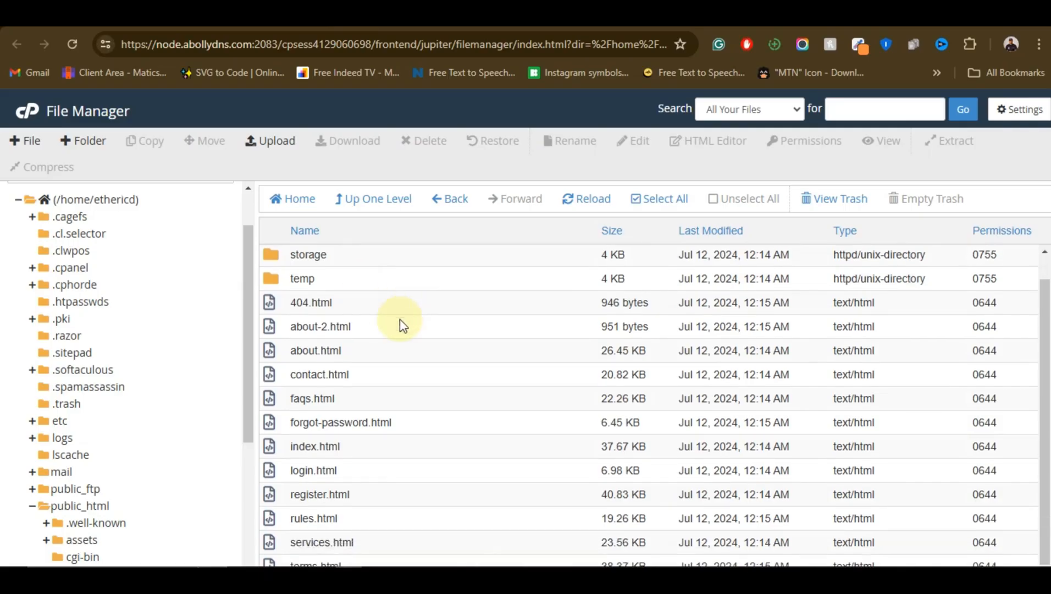
{"action": "scroll", "coordinate": [385, 487], "scroll_direction": "up", "scroll_amount": 1}
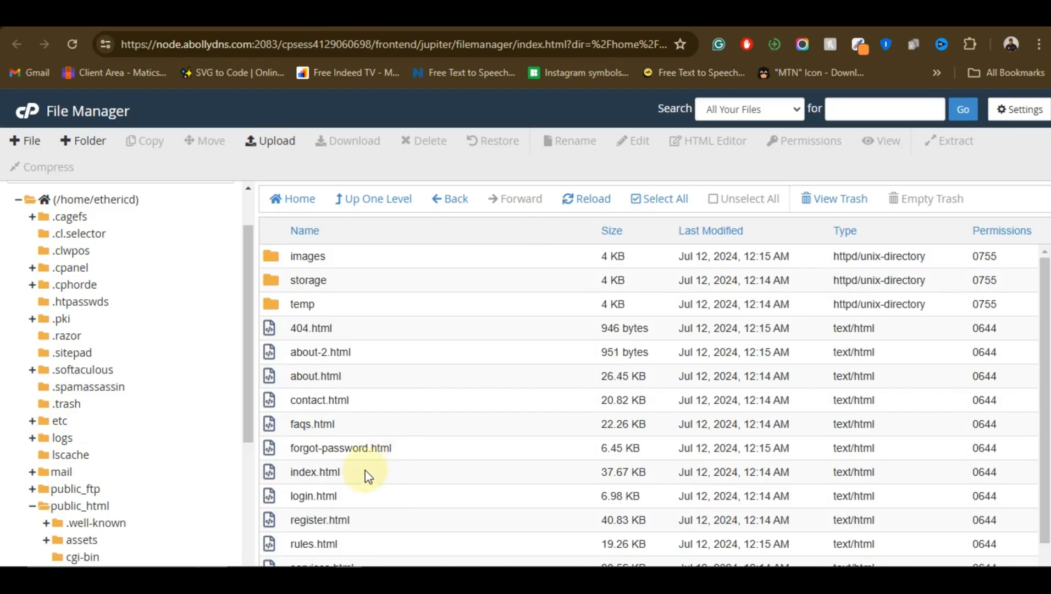
{"action": "left_click", "coordinate": [365, 473]}
{"action": "right_click", "coordinate": [364, 476]}
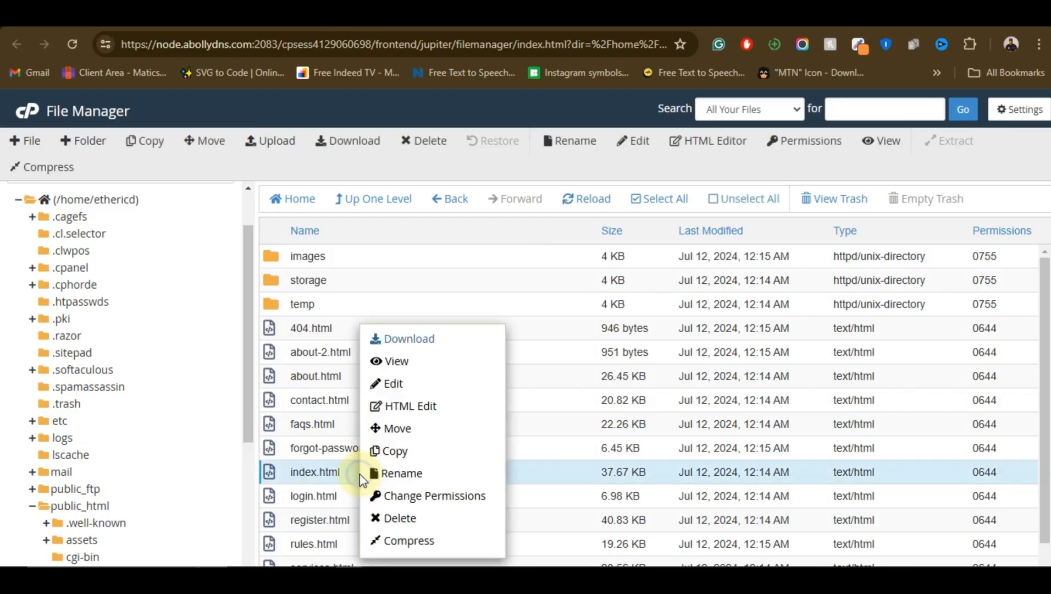
{"action": "left_click", "coordinate": [435, 387]}
{"action": "left_click", "coordinate": [663, 448]}
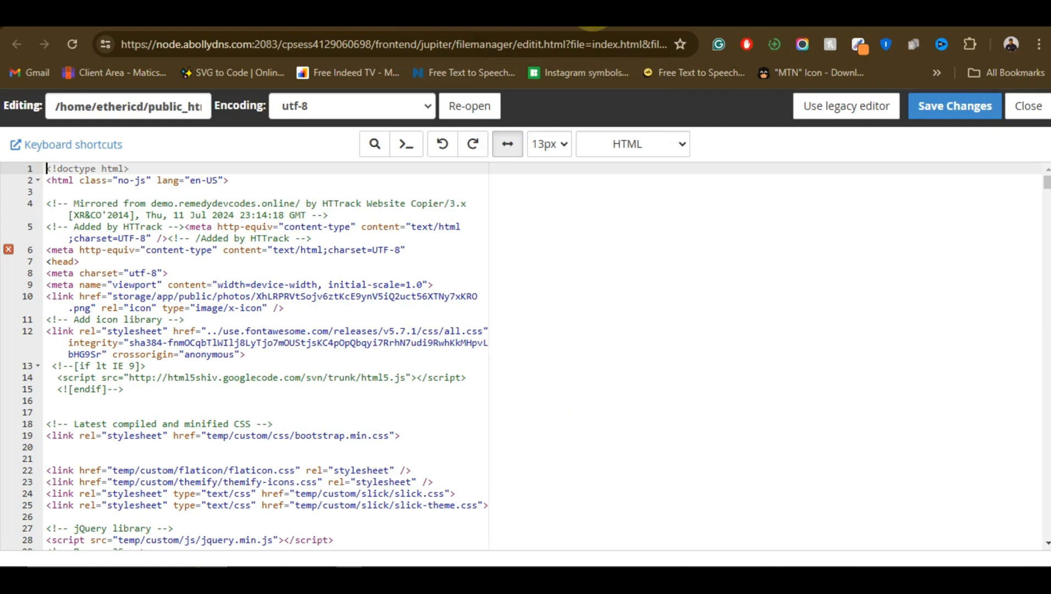
Check the landing page's menu wording, then search index.html for "BUY" to locate the navbar links in the code
{"action": "left_click", "coordinate": [358, 264]}
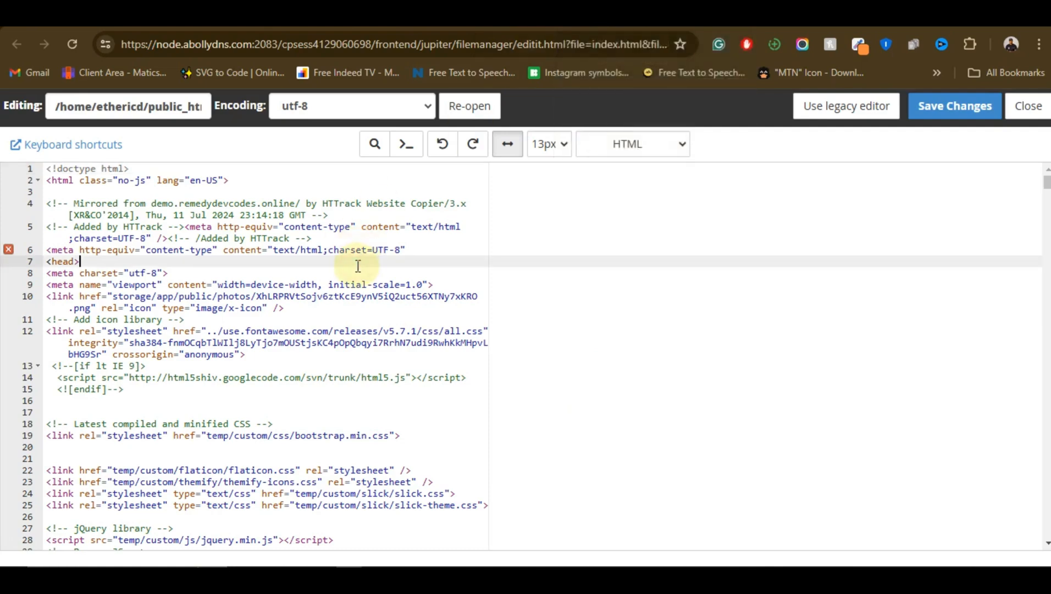
{"action": "key", "text": "ctrl+f"}
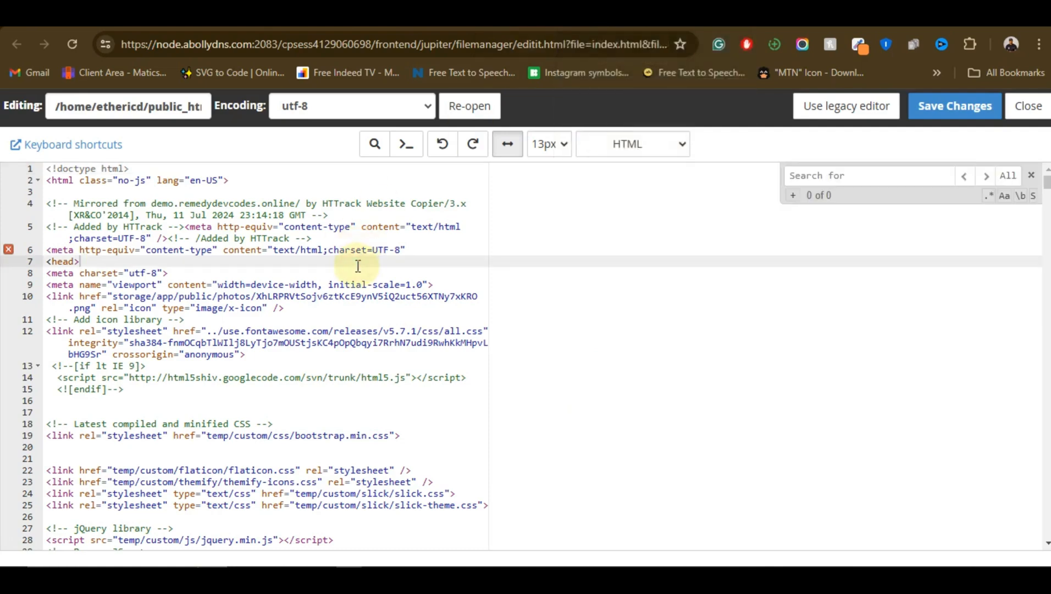
{"action": "left_click", "coordinate": [651, 18]}
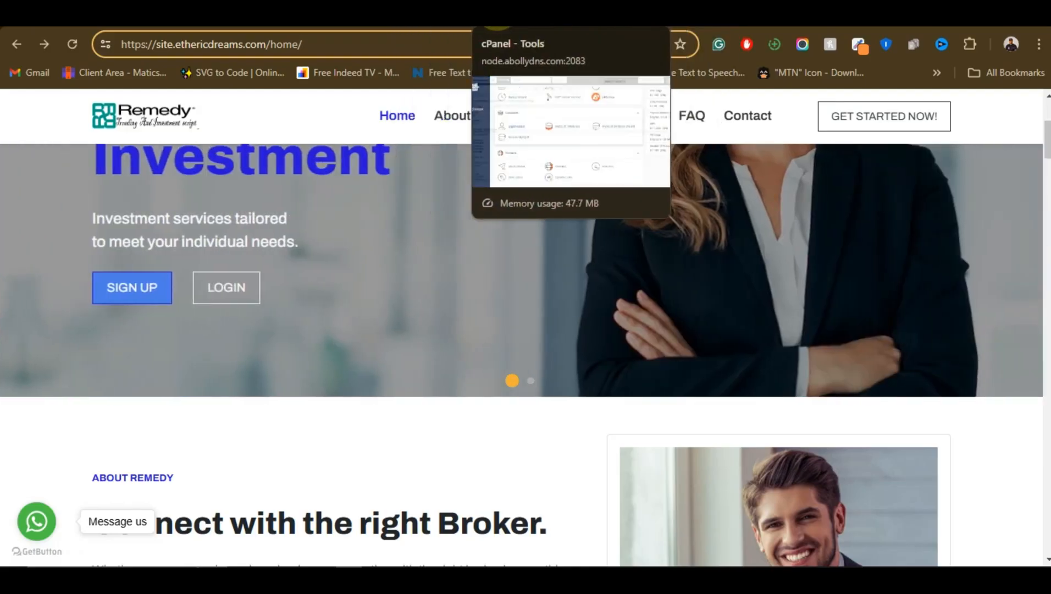
{"action": "left_click", "coordinate": [377, 16]}
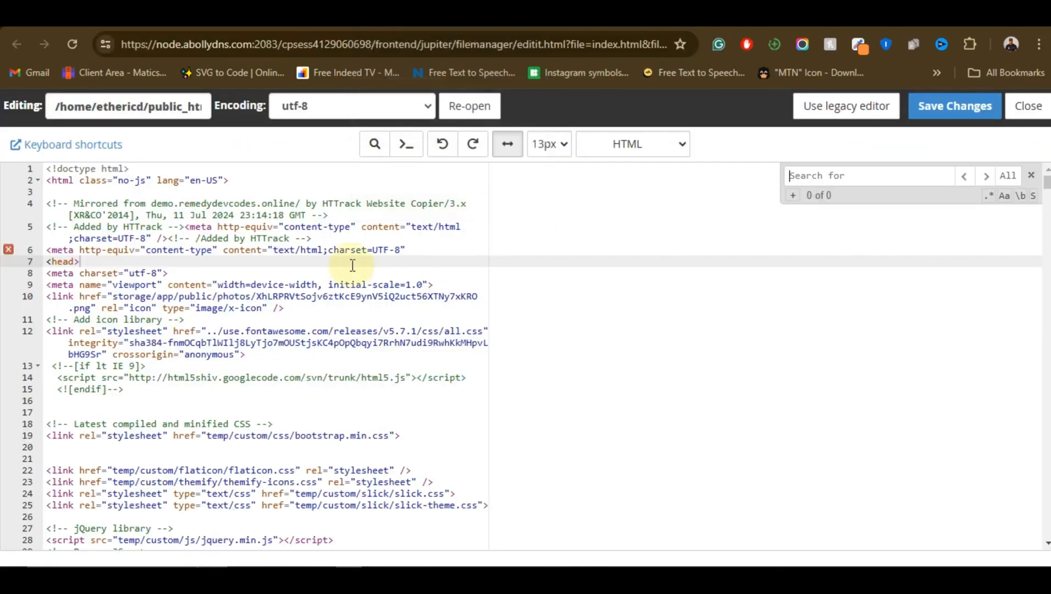
{"action": "left_click", "coordinate": [880, 174]}
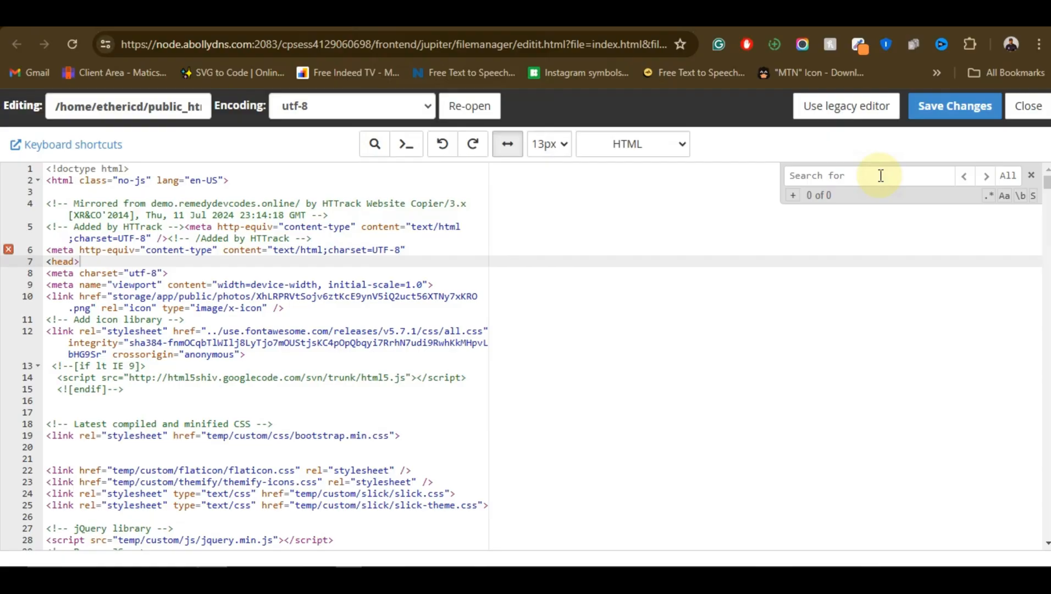
{"action": "type", "text": "BUY"}
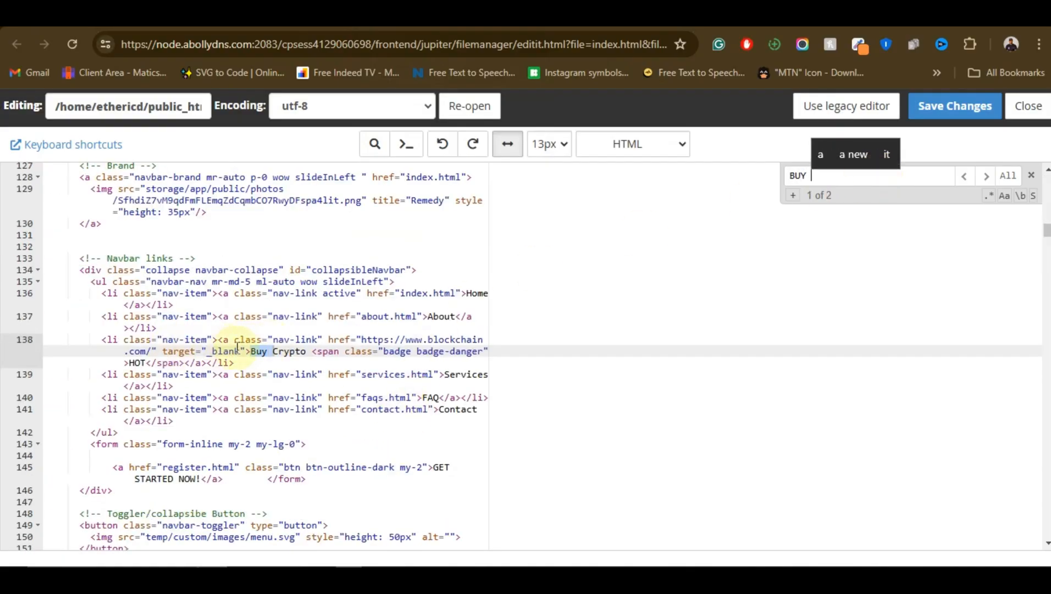
{"action": "scroll", "coordinate": [278, 365], "scroll_direction": "down", "scroll_amount": 1}
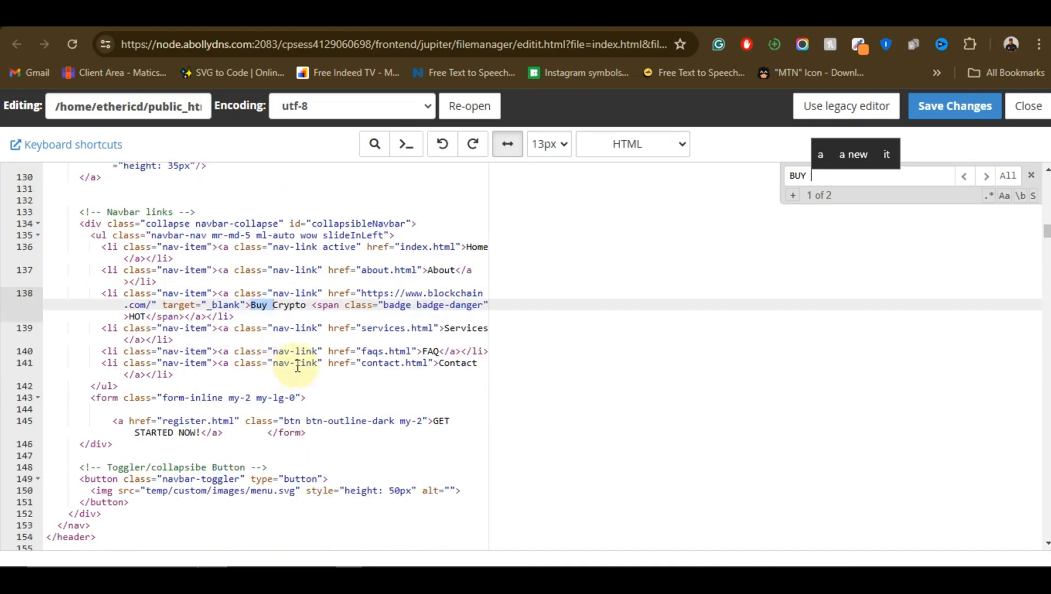
Duplicate the Contact list item of the navbar links on a new line directly below it
{"action": "left_click", "coordinate": [107, 362]}
{"action": "left_click_drag", "start_coordinate": [98, 359], "coordinate": [173, 375]}
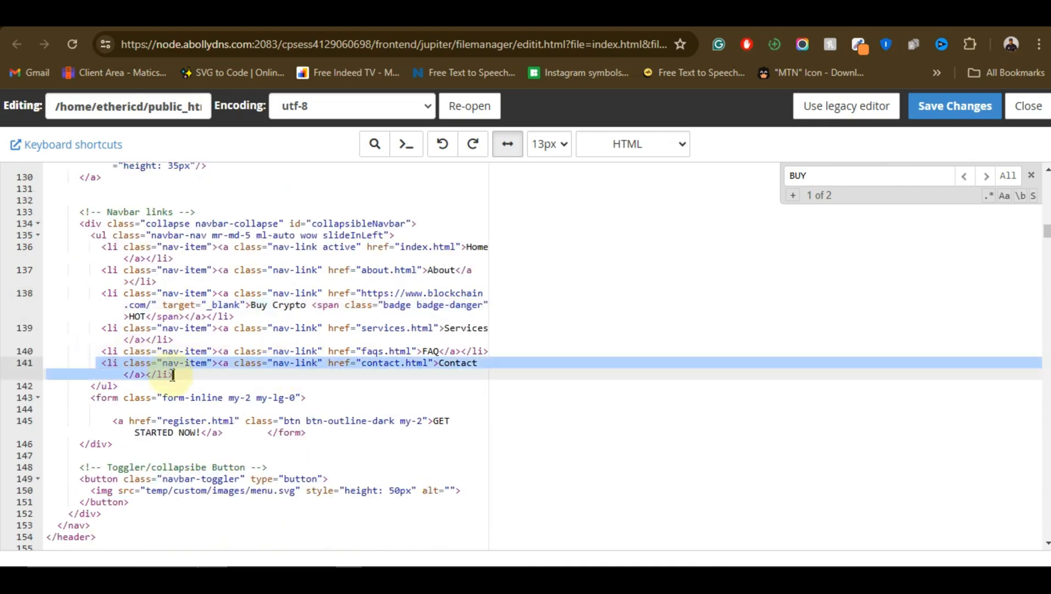
{"action": "right_click", "coordinate": [163, 370]}
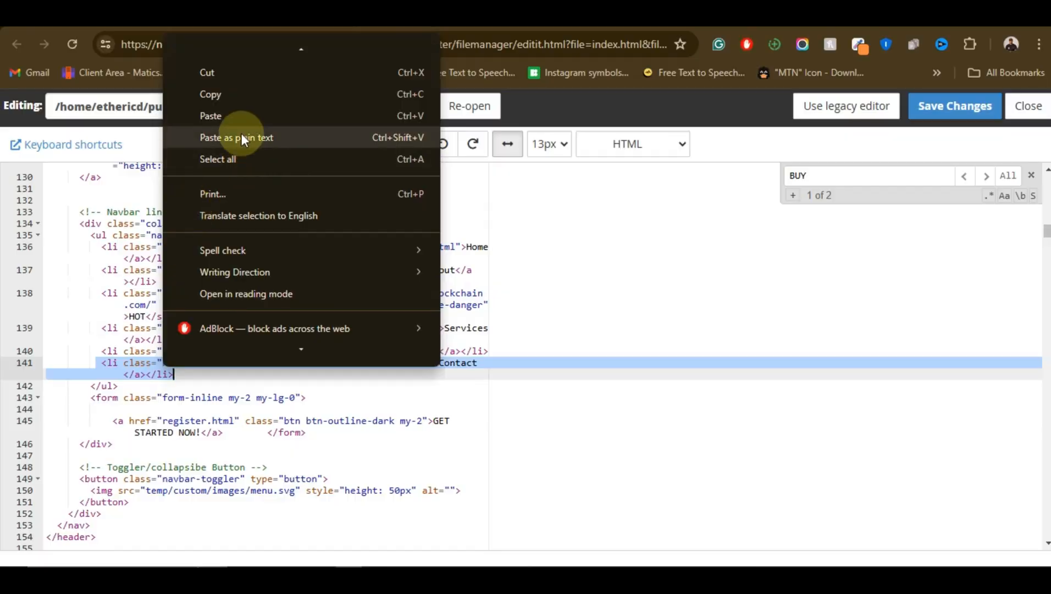
{"action": "left_click", "coordinate": [254, 94]}
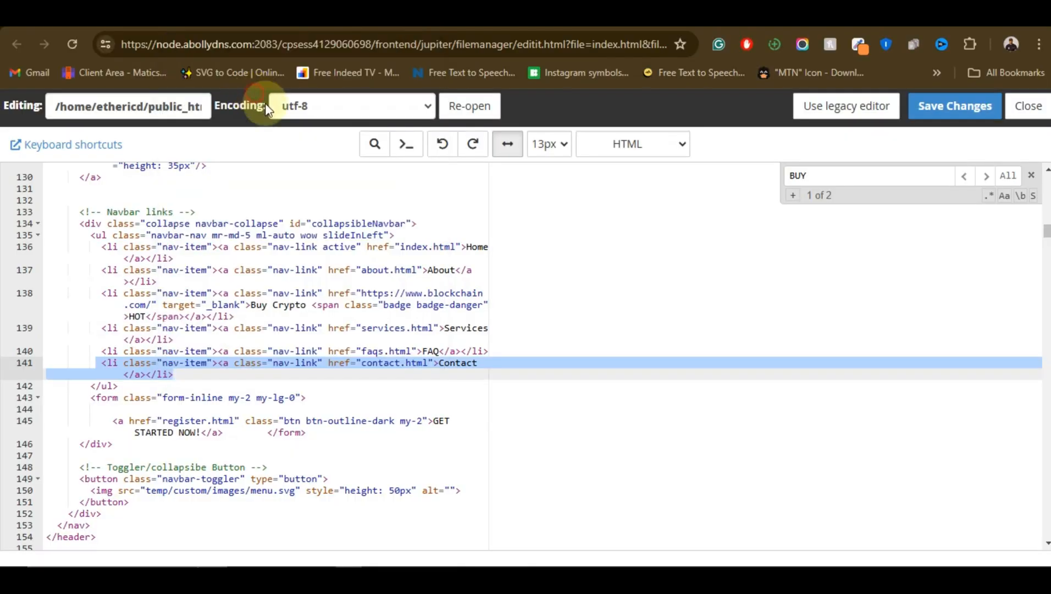
{"action": "left_click", "coordinate": [194, 378]}
{"action": "key", "text": "Return"}
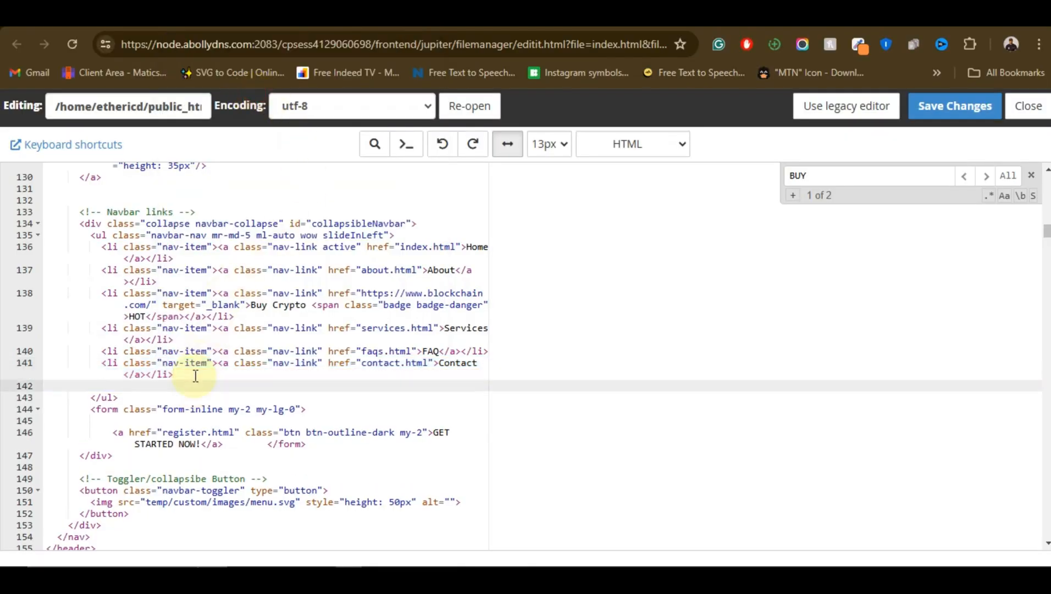
{"action": "key", "text": "ctrl+v"}
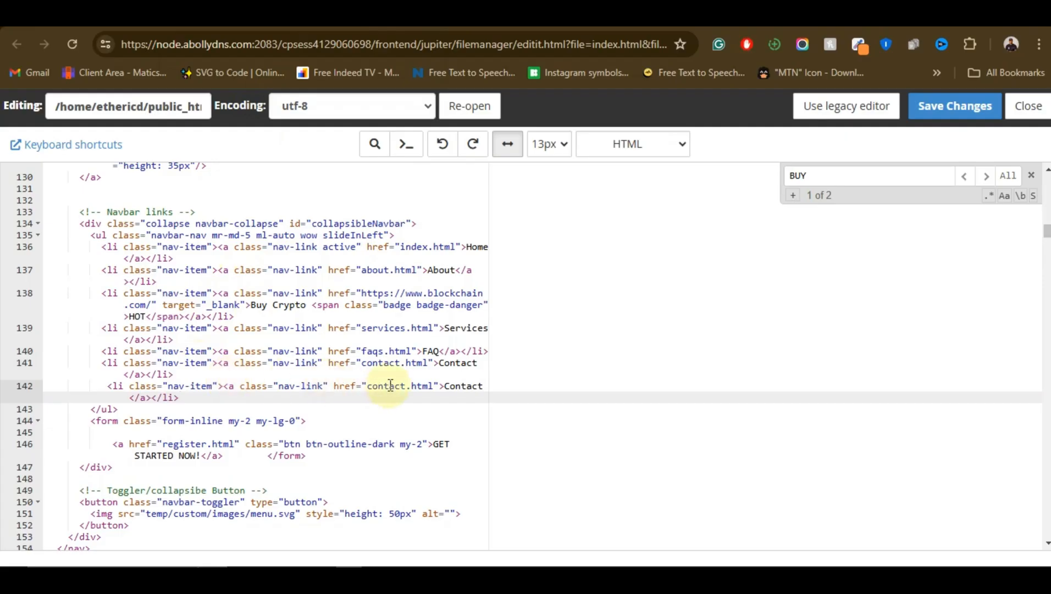
Change the duplicated navbar item's label from Contact to "login"
{"action": "left_click", "coordinate": [443, 386]}
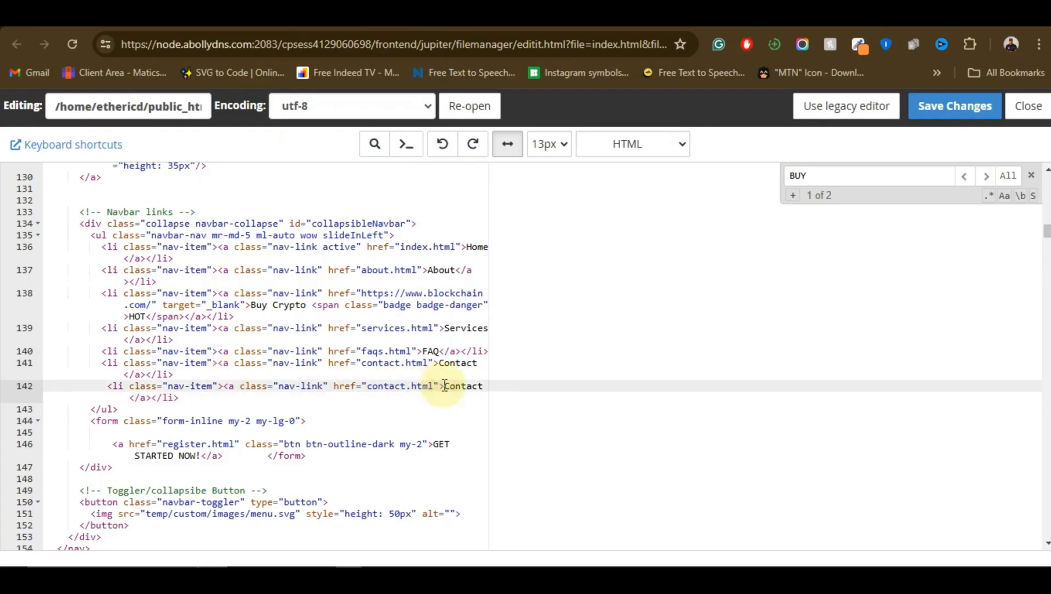
{"action": "left_click_drag", "start_coordinate": [444, 385], "coordinate": [481, 386]}
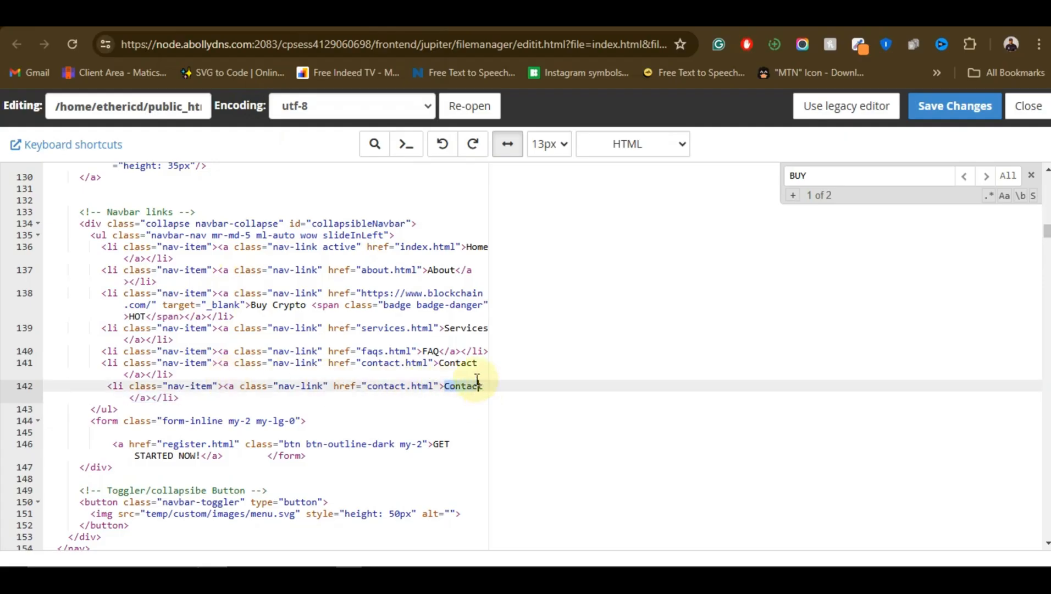
{"action": "key", "text": "BackSpace"}
{"action": "key", "text": "Delete"}
{"action": "type", "text": "logi"}
{"action": "left_click", "coordinate": [433, 385]}
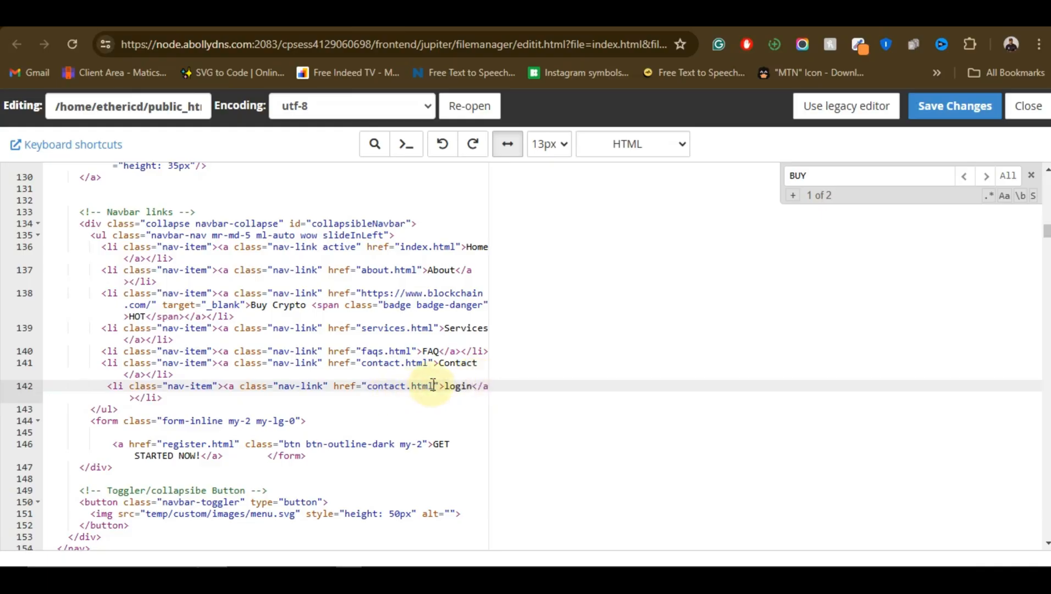
{"action": "key", "text": "BackSpace"}
{"action": "key", "text": "BackSpace"}
{"action": "key", "text": "BackSpace"}
{"action": "key", "text": "BackSpace"}
{"action": "key", "text": "BackSpace"}
{"action": "key", "text": "BackSpace"}
{"action": "key", "text": "BackSpace"}
{"action": "key", "text": "BackSpace"}
{"action": "key", "text": "BackSpace"}
{"action": "key", "text": "BackSpace"}
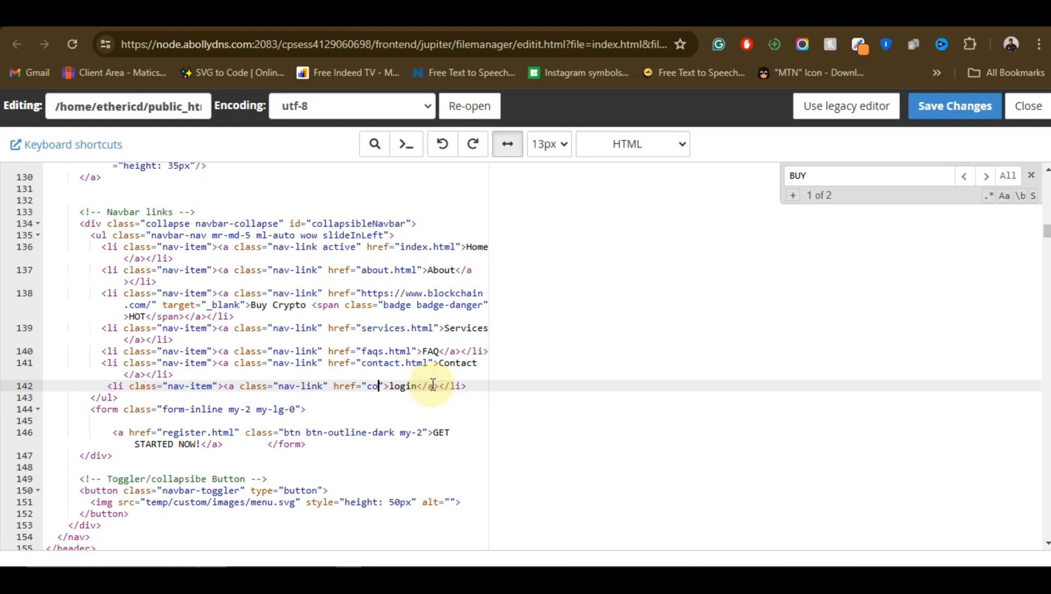
{"action": "key", "text": "BackSpace"}
{"action": "key", "text": "BackSpace"}
{"action": "key", "text": "super+v"}
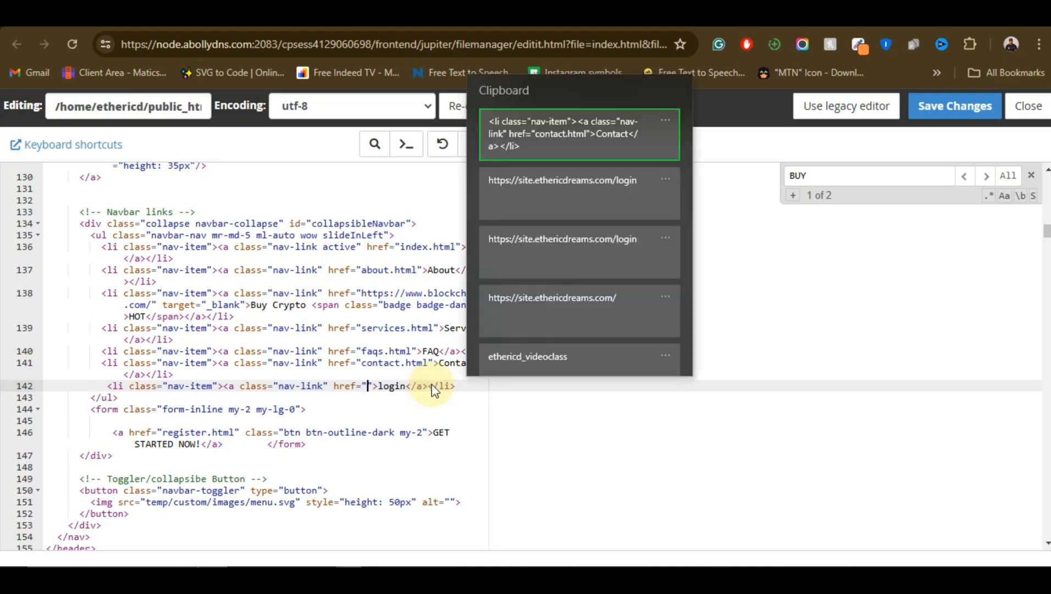
{"action": "left_click", "coordinate": [541, 196]}
{"action": "left_click", "coordinate": [927, 113]}
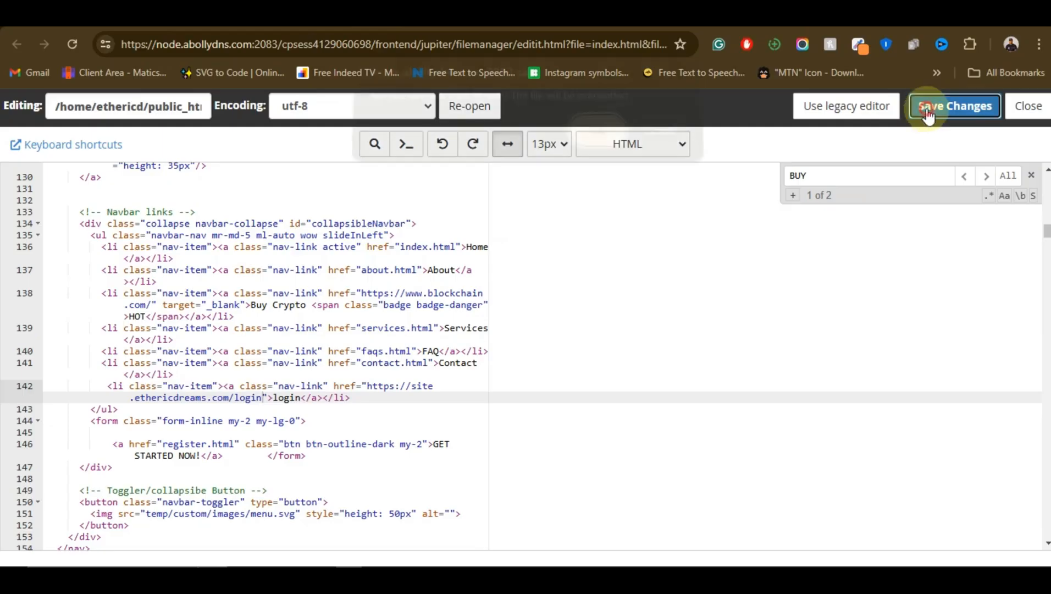
{"action": "left_click", "coordinate": [596, 143]}
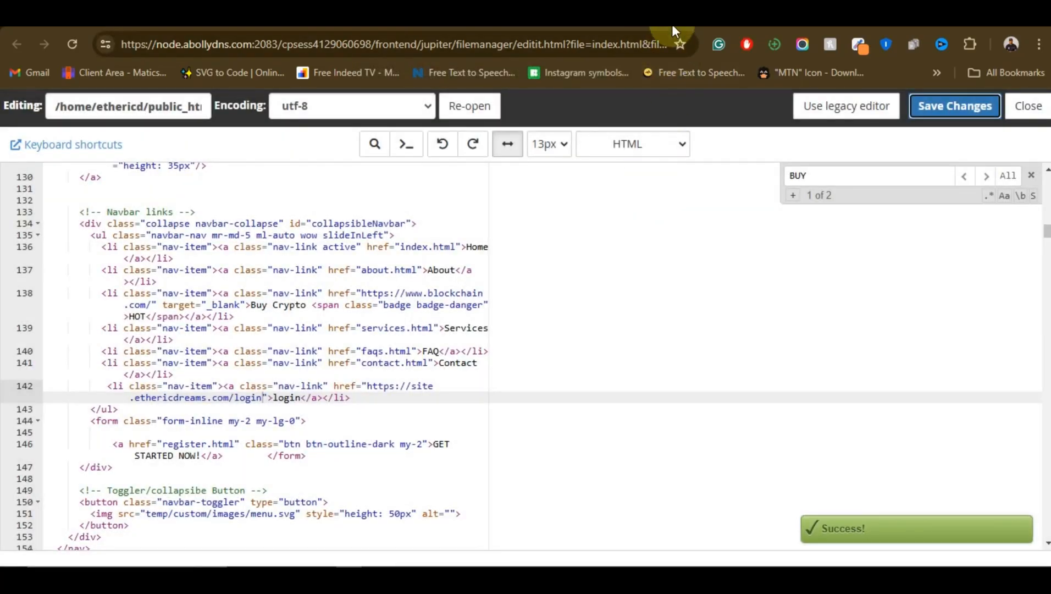
Test the login menu link on the cloned landing page, look over the Sign In page, and go back
{"action": "left_click", "coordinate": [671, 23]}
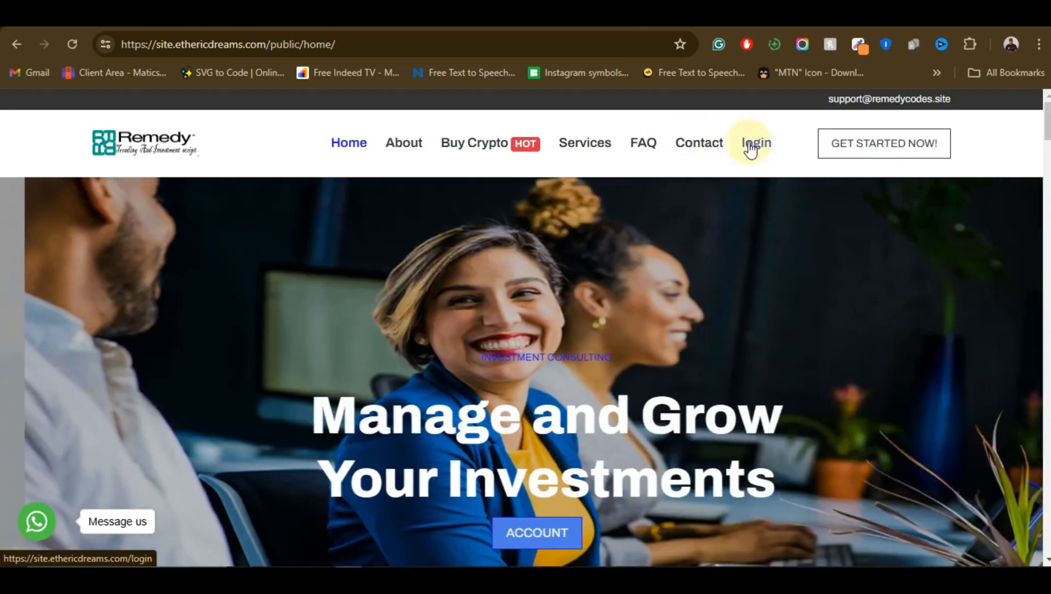
{"action": "left_click", "coordinate": [751, 149]}
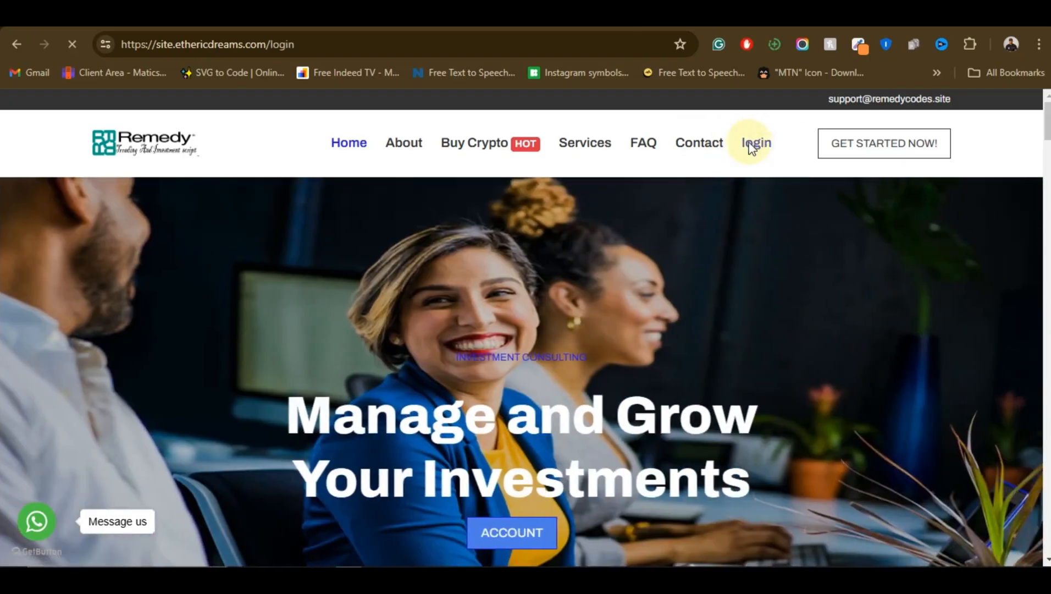
{"action": "scroll", "coordinate": [544, 286], "scroll_direction": "down", "scroll_amount": 1}
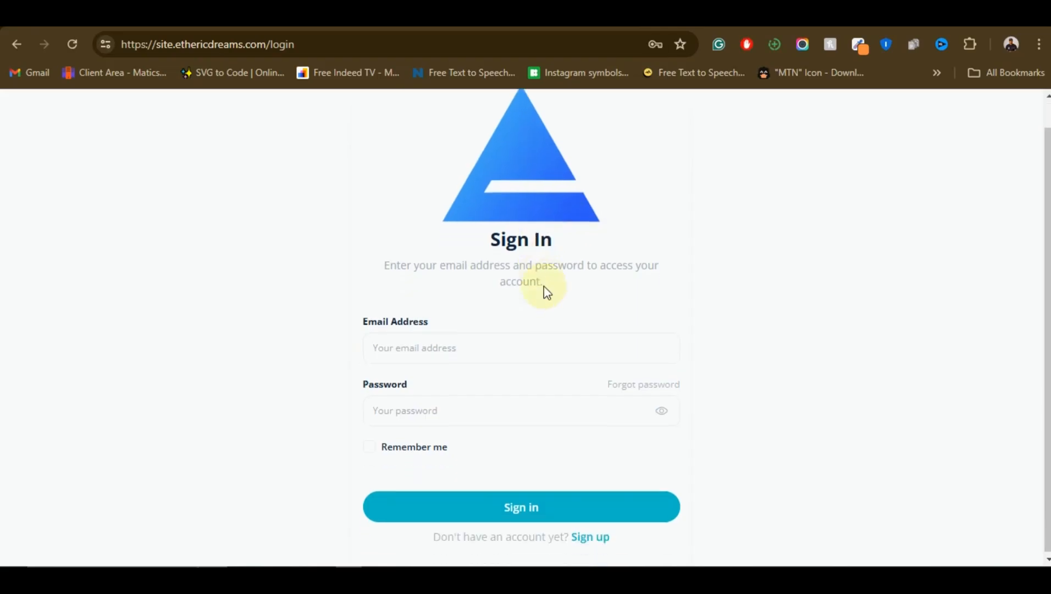
{"action": "scroll", "coordinate": [583, 313], "scroll_direction": "up", "scroll_amount": 1}
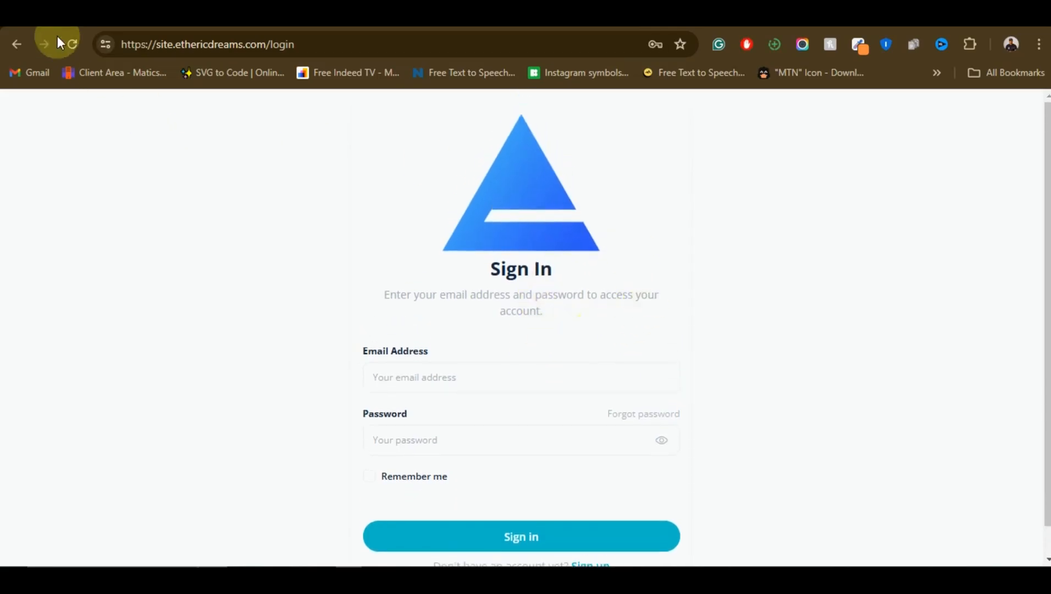
{"action": "left_click", "coordinate": [15, 43]}
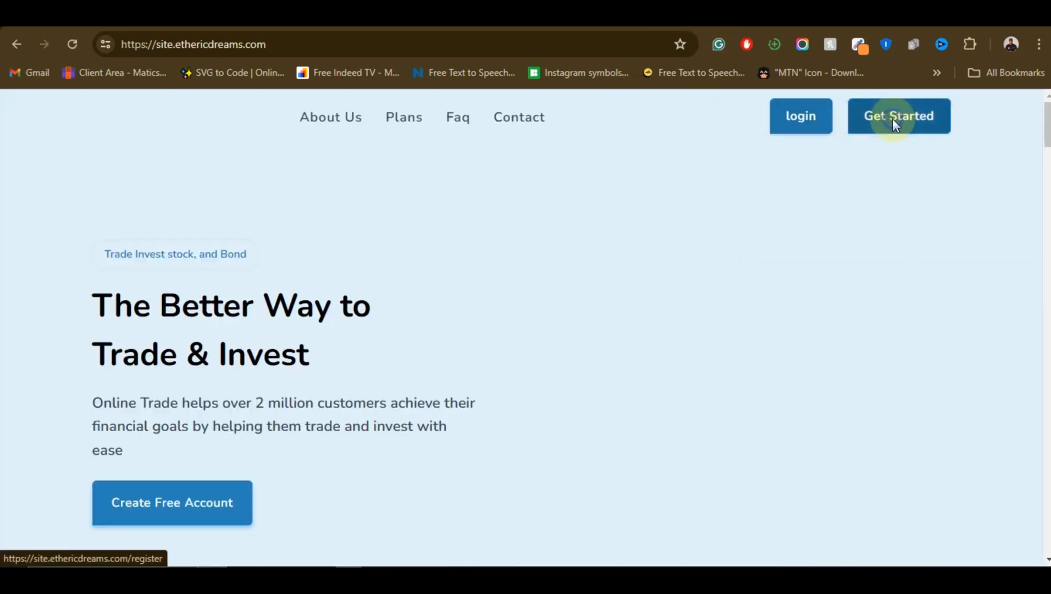
Copy the Get Started link's address from the trading script's home page and return to index.html in the code editor
{"action": "right_click", "coordinate": [893, 119]}
{"action": "left_click", "coordinate": [747, 256]}
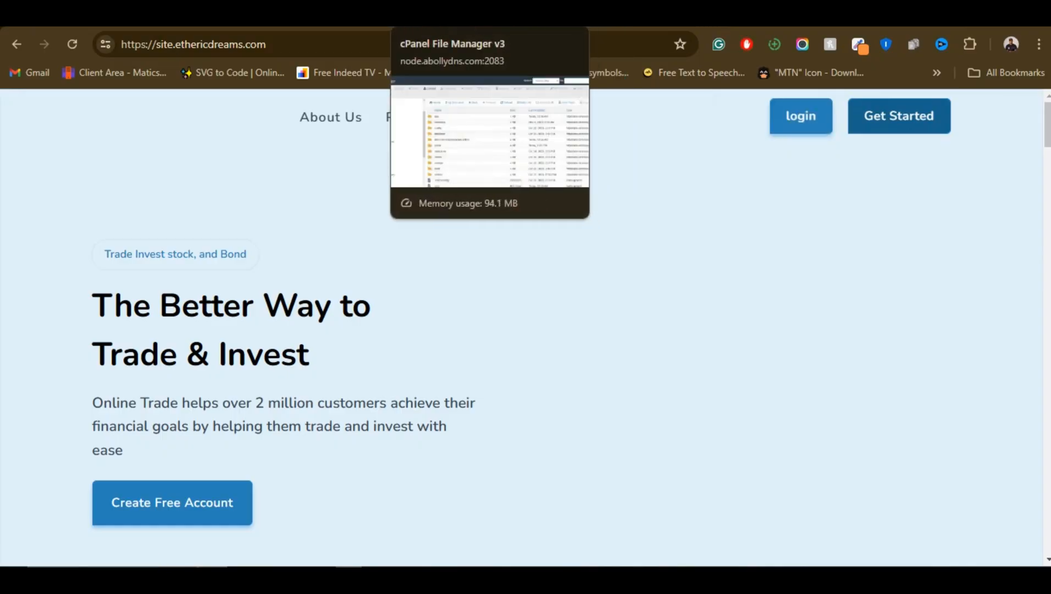
{"action": "left_click", "coordinate": [412, 16]}
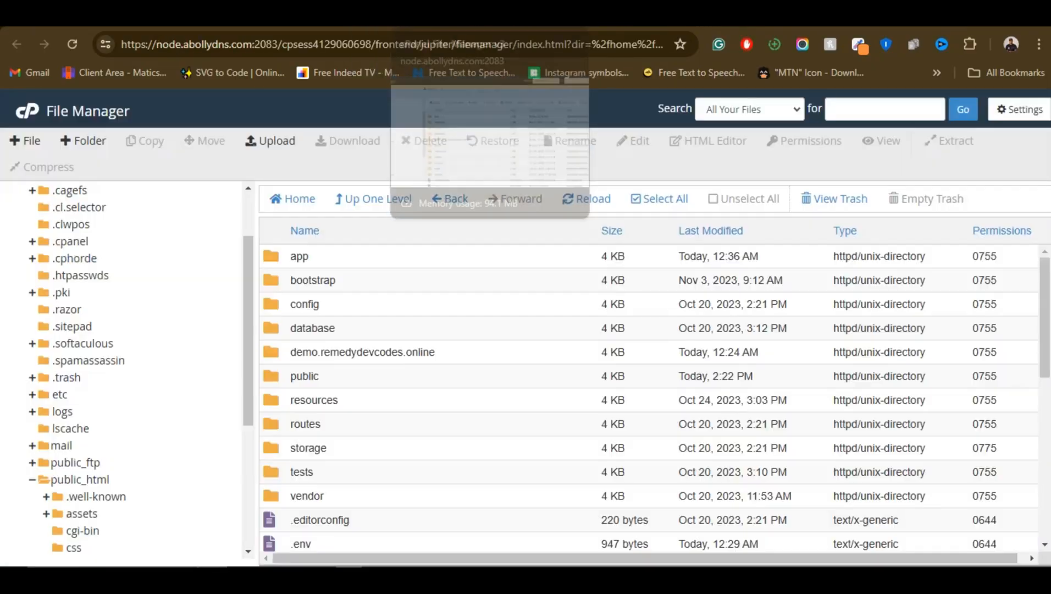
{"action": "double_click", "coordinate": [374, 380]}
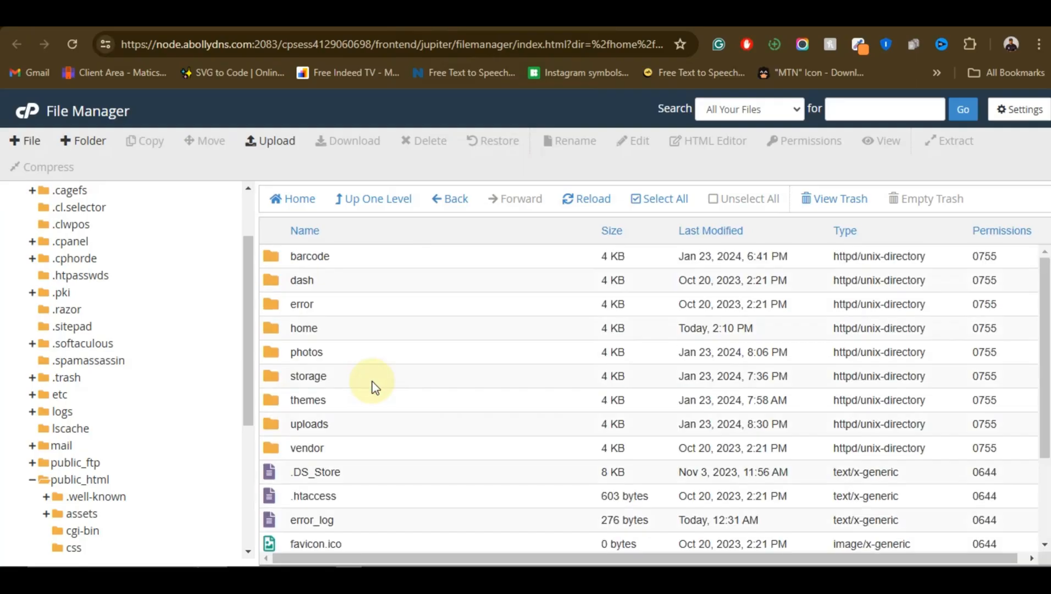
{"action": "double_click", "coordinate": [398, 329]}
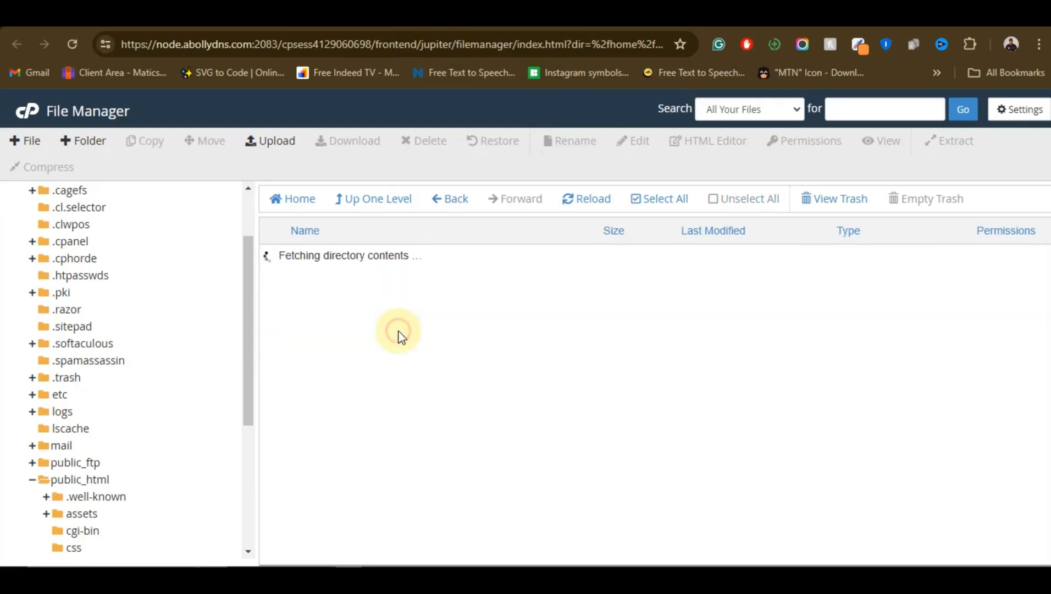
{"action": "left_click", "coordinate": [583, 15]}
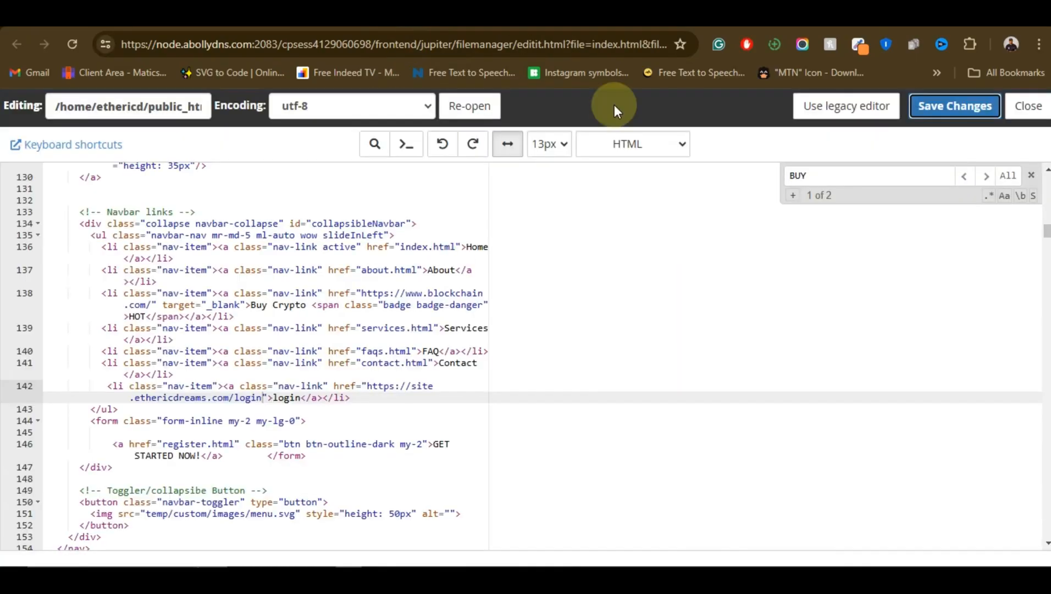
{"action": "double_click", "coordinate": [800, 175]}
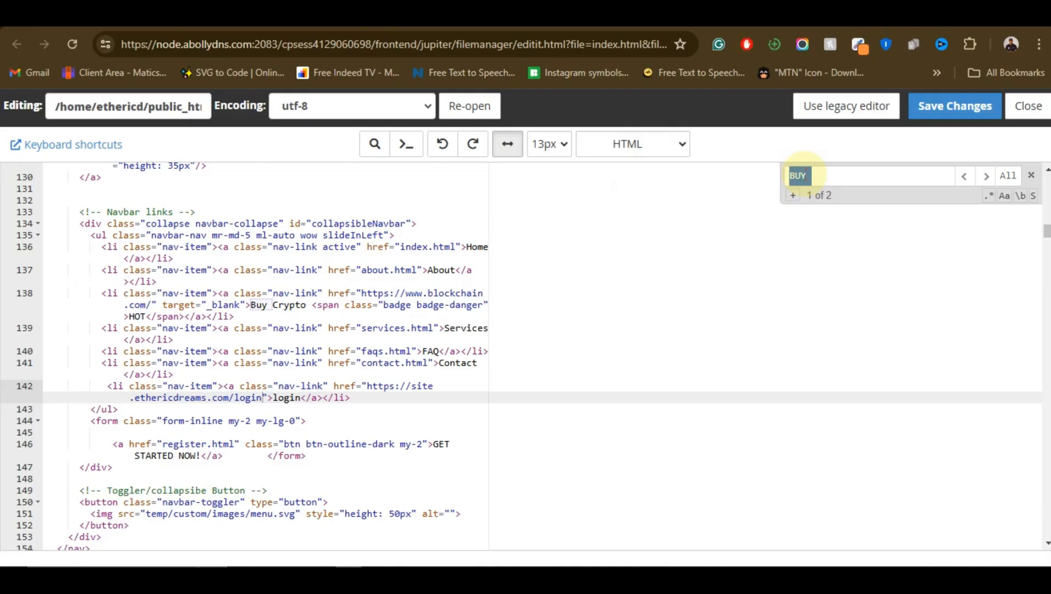
{"action": "type", "text": "get s"}
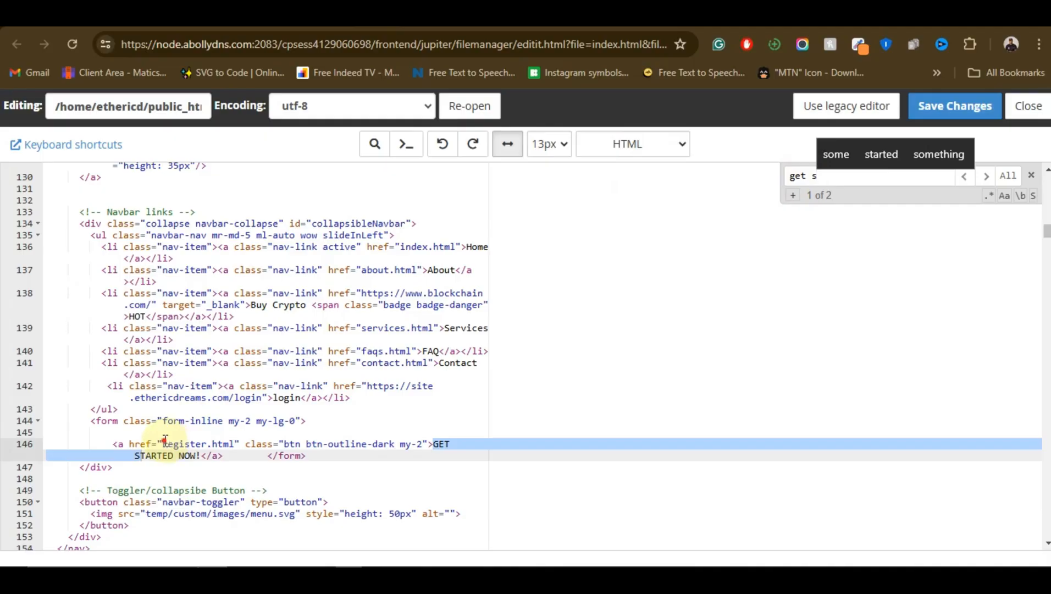
{"action": "left_click_drag", "start_coordinate": [165, 439], "coordinate": [237, 443]}
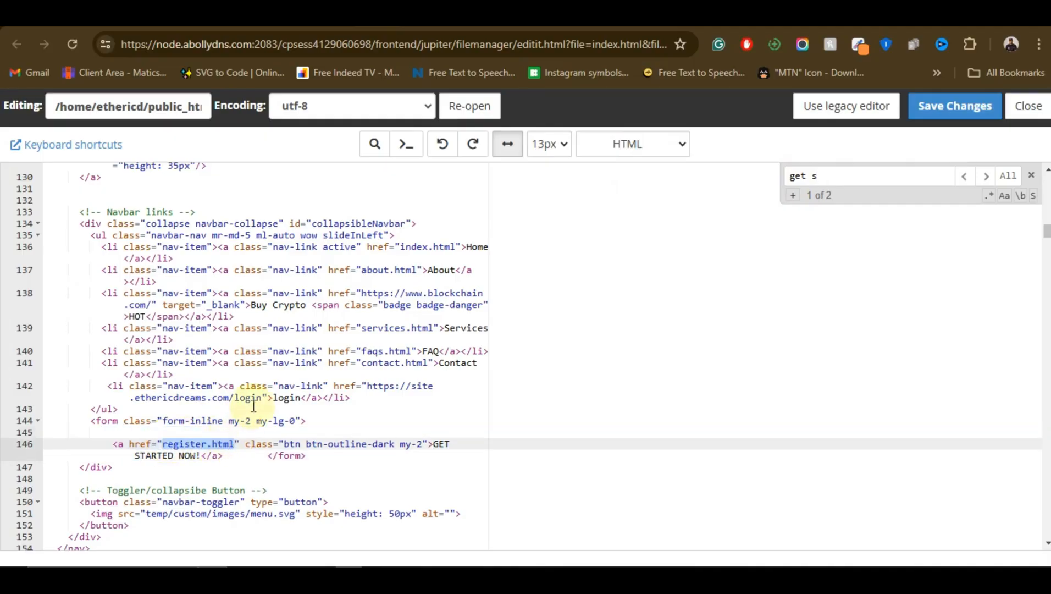
{"action": "type", "text": "https://site.ethericdreams.com/register"}
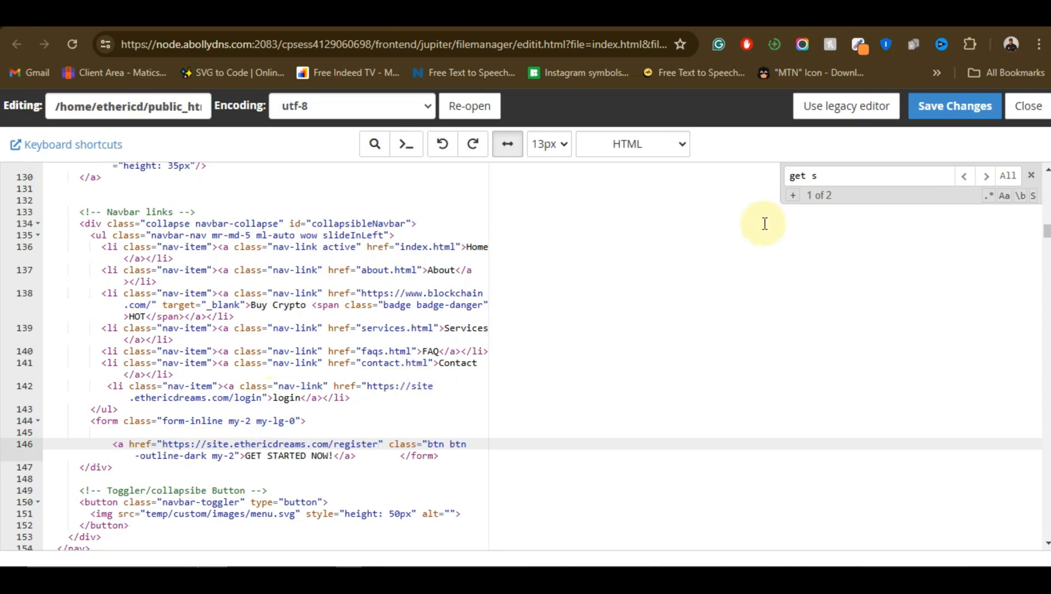
{"action": "left_click", "coordinate": [941, 106]}
{"action": "left_click", "coordinate": [599, 141]}
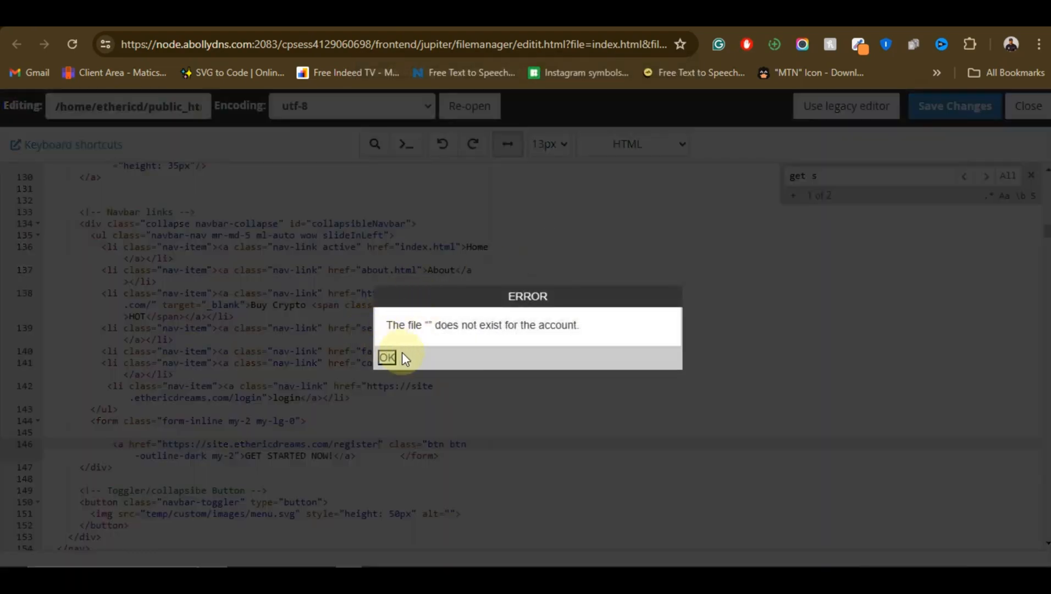
Dismiss the save error and reopen index.html from the file manager in the code editor with the default encoding
{"action": "left_click", "coordinate": [387, 357]}
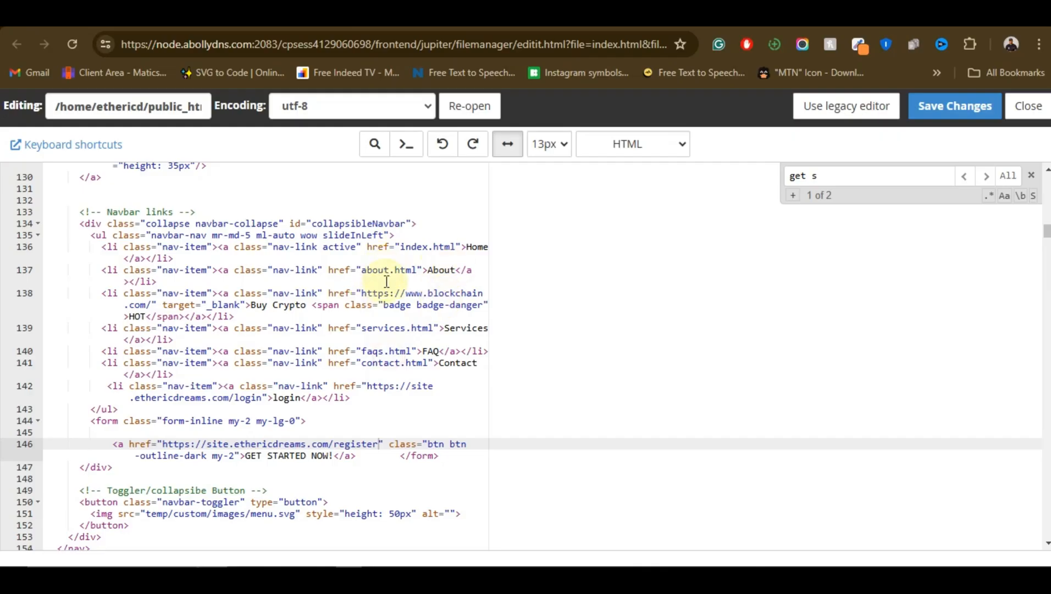
{"action": "left_click", "coordinate": [388, 12]}
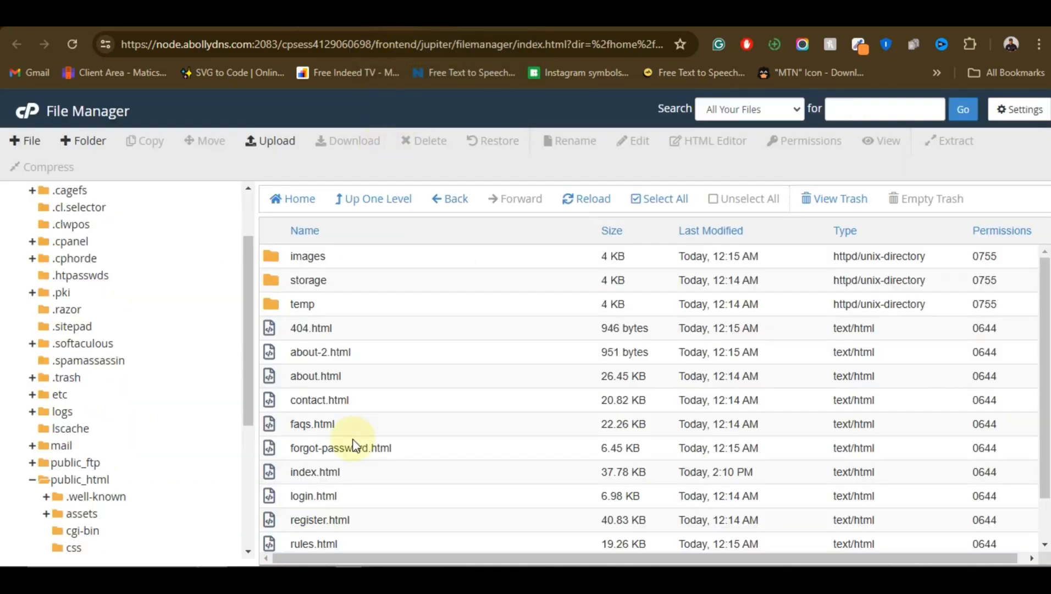
{"action": "left_click", "coordinate": [365, 473]}
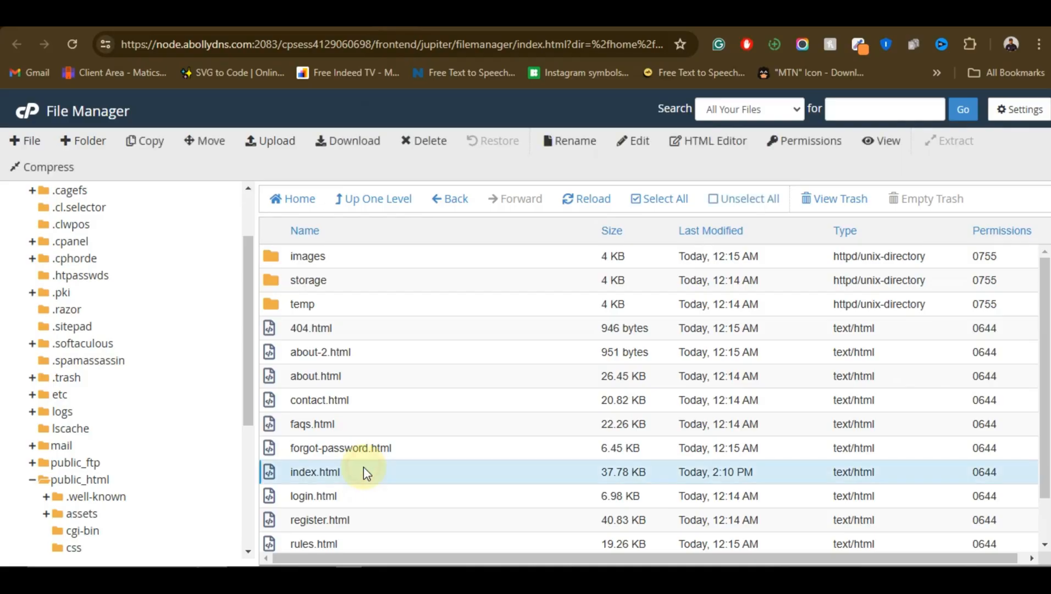
{"action": "right_click", "coordinate": [406, 471]}
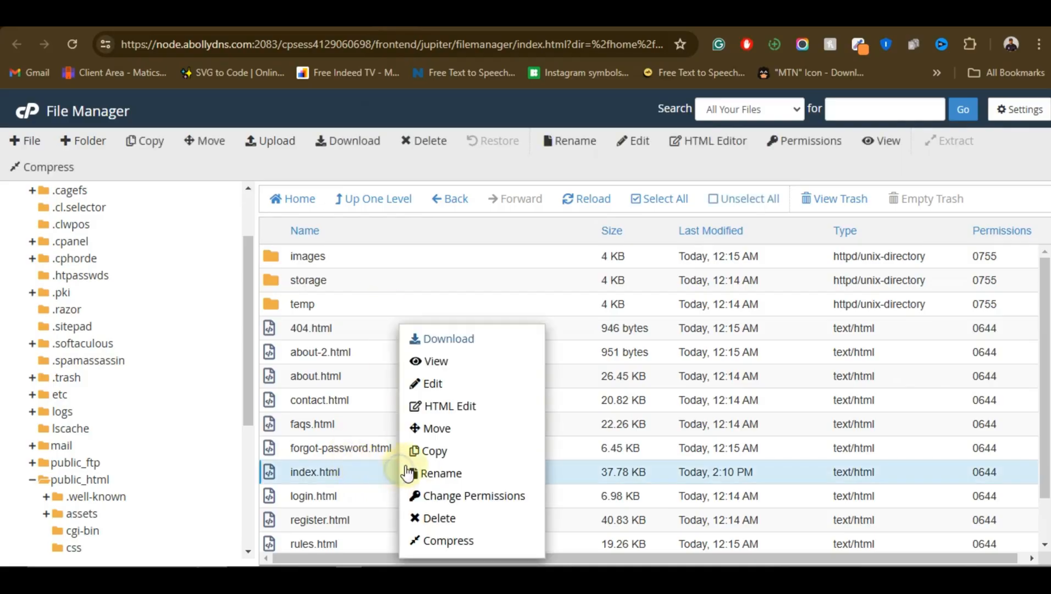
{"action": "left_click", "coordinate": [452, 383]}
{"action": "left_click", "coordinate": [666, 447]}
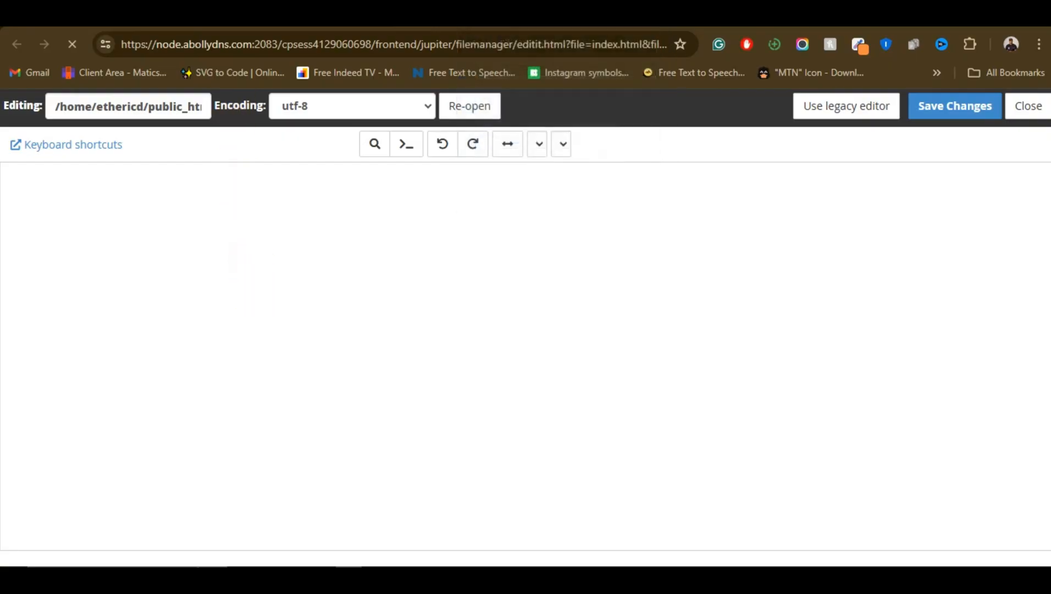
{"action": "left_click", "coordinate": [229, 300]}
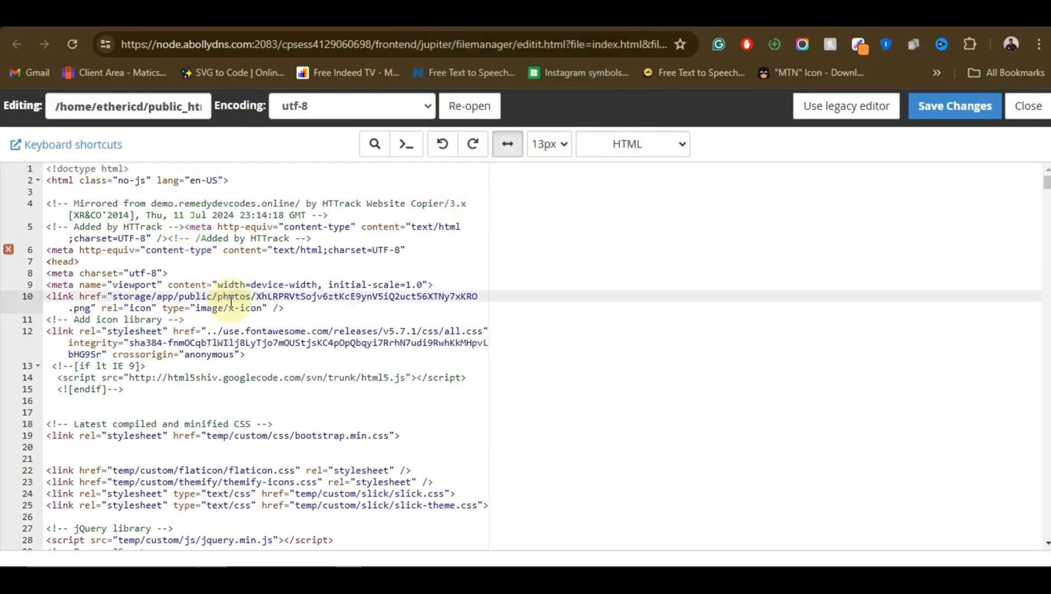
{"action": "key", "text": "ctrl+f"}
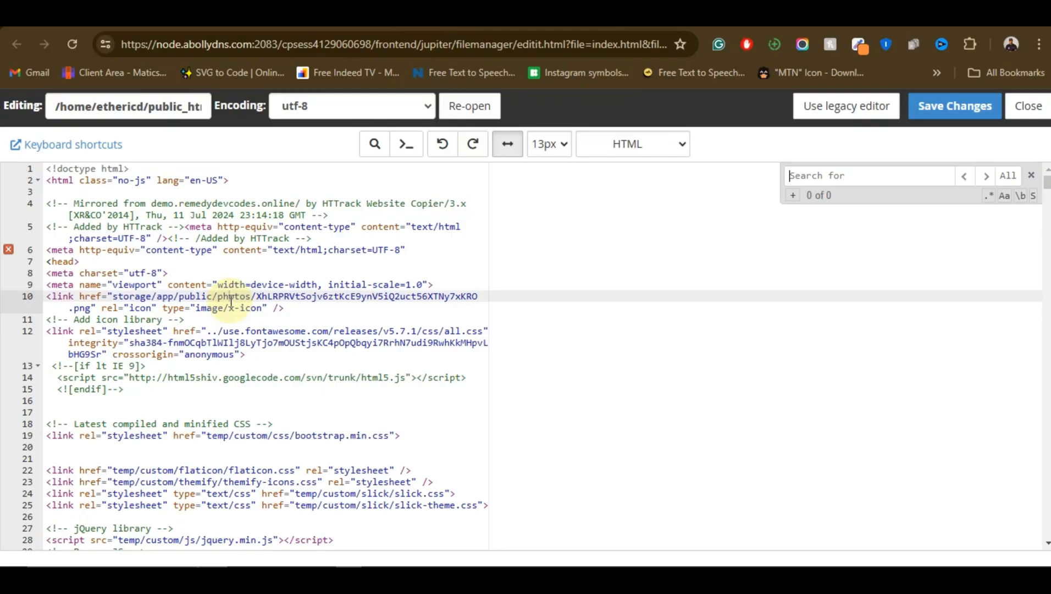
{"action": "type", "text": "get st"}
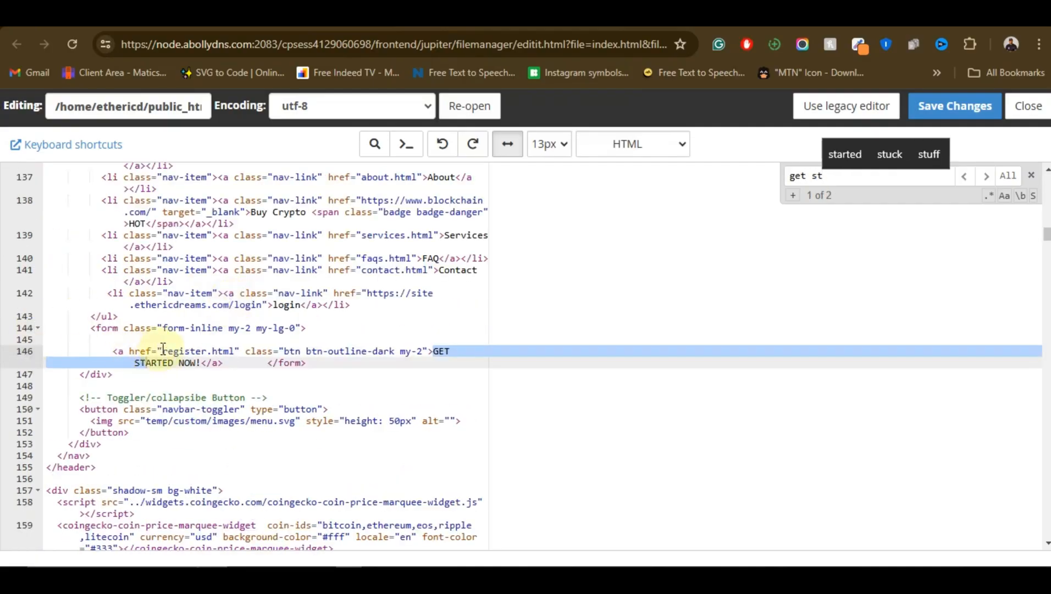
{"action": "left_click_drag", "start_coordinate": [163, 350], "coordinate": [230, 352]}
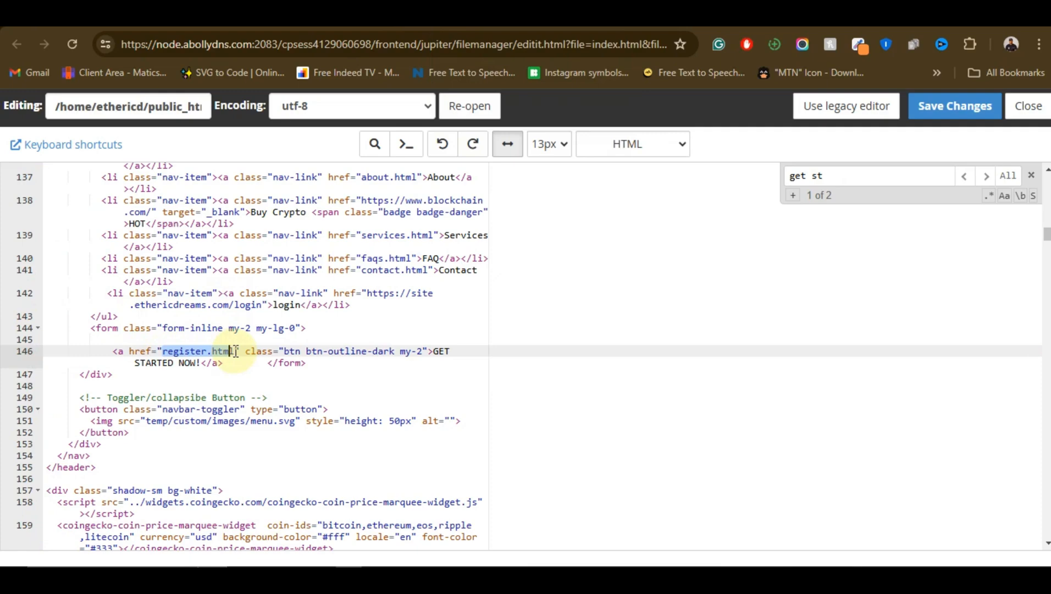
{"action": "type", "text": "https://site.ethericdreams.com/register"}
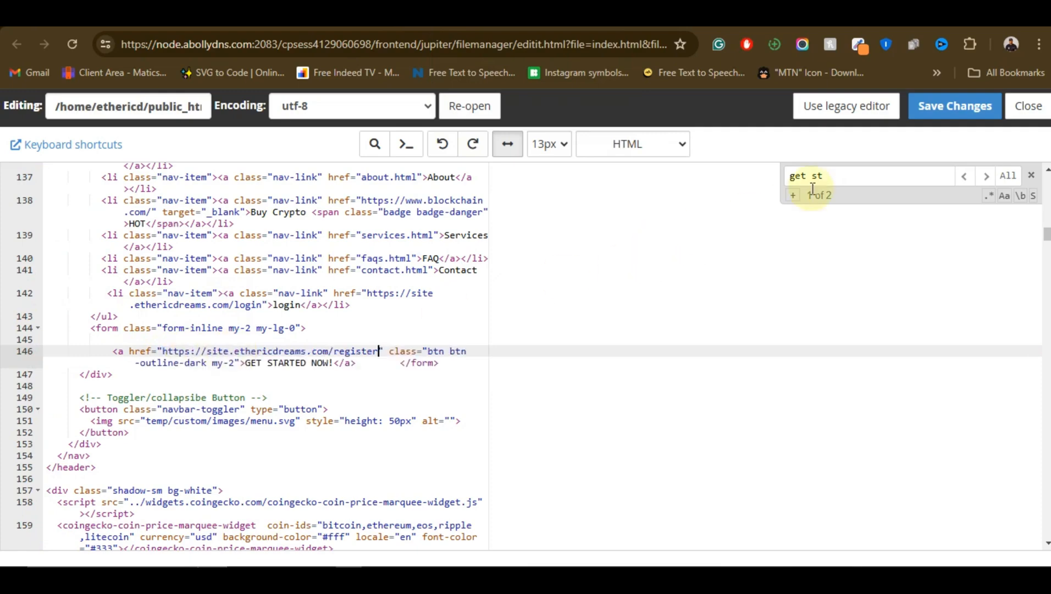
{"action": "left_click", "coordinate": [942, 118]}
{"action": "left_click", "coordinate": [596, 139]}
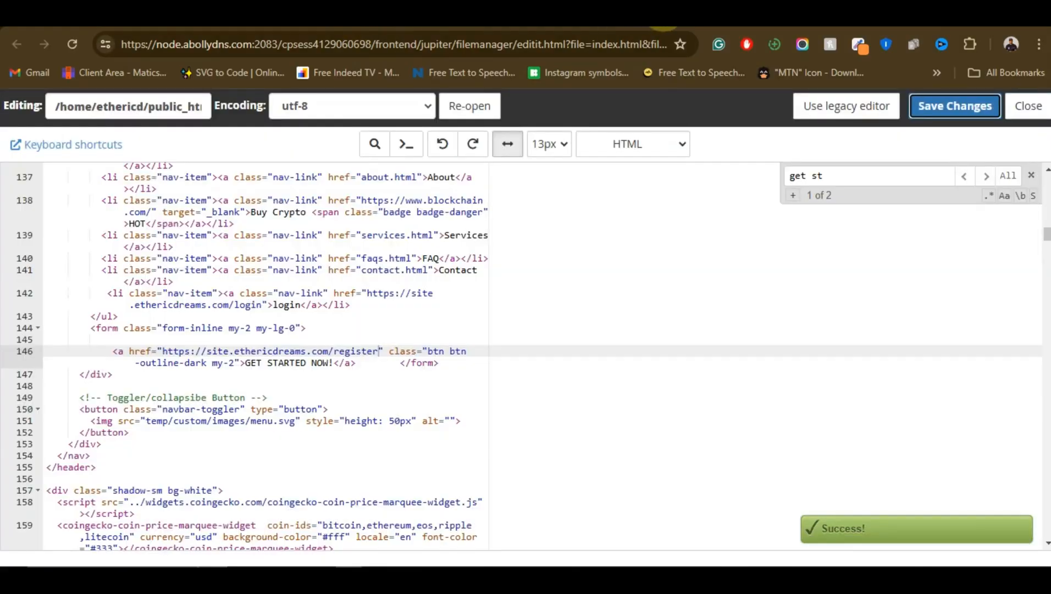
Reload the cloned landing page, test its GET STARTED NOW! link, look over the sign-up page, and go back
{"action": "left_click", "coordinate": [665, 11]}
{"action": "left_click", "coordinate": [77, 51]}
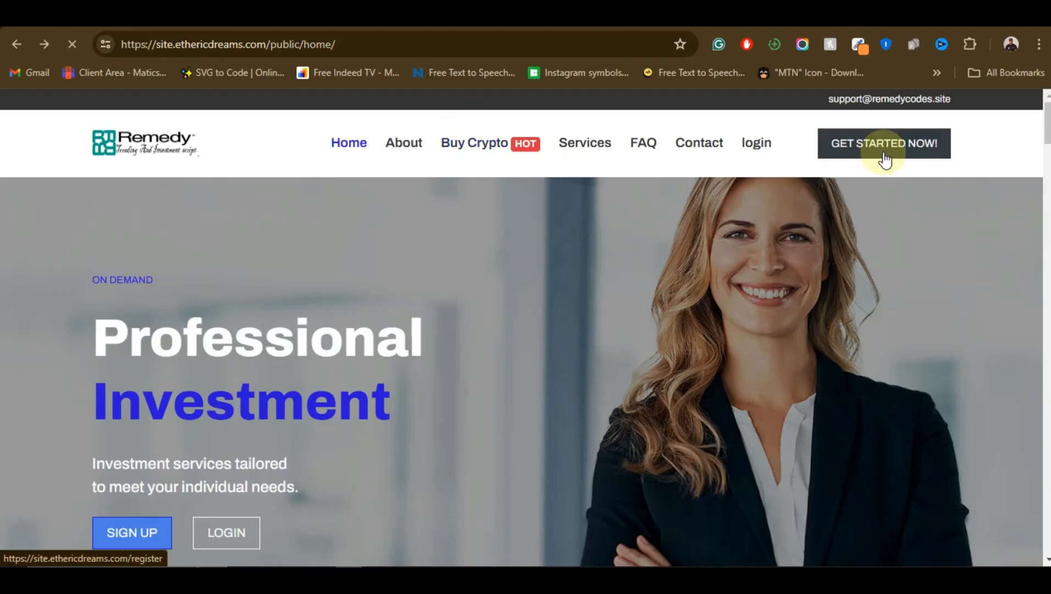
{"action": "left_click", "coordinate": [874, 152]}
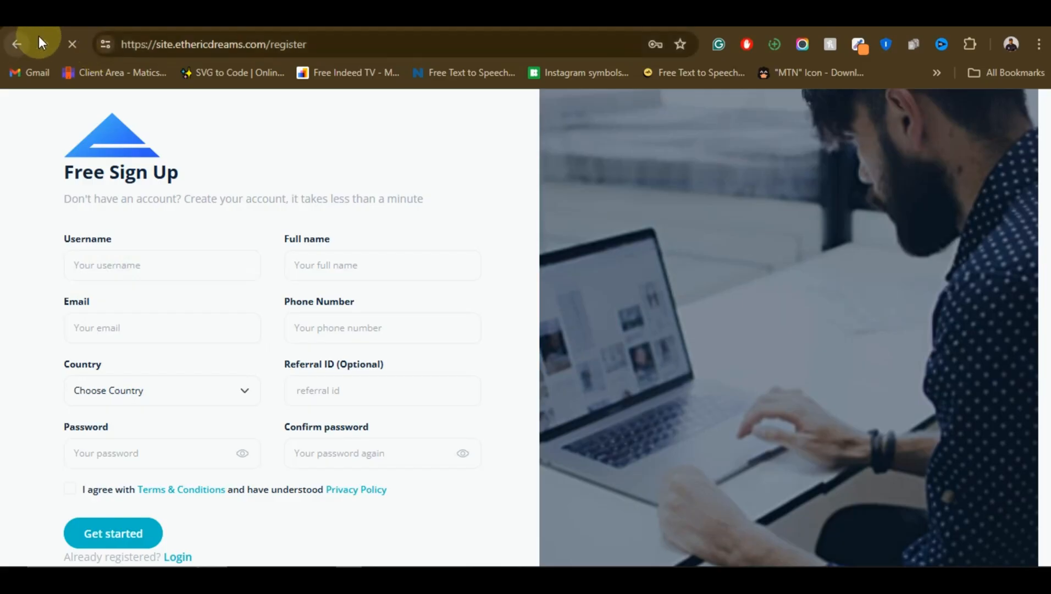
{"action": "left_click", "coordinate": [27, 42]}
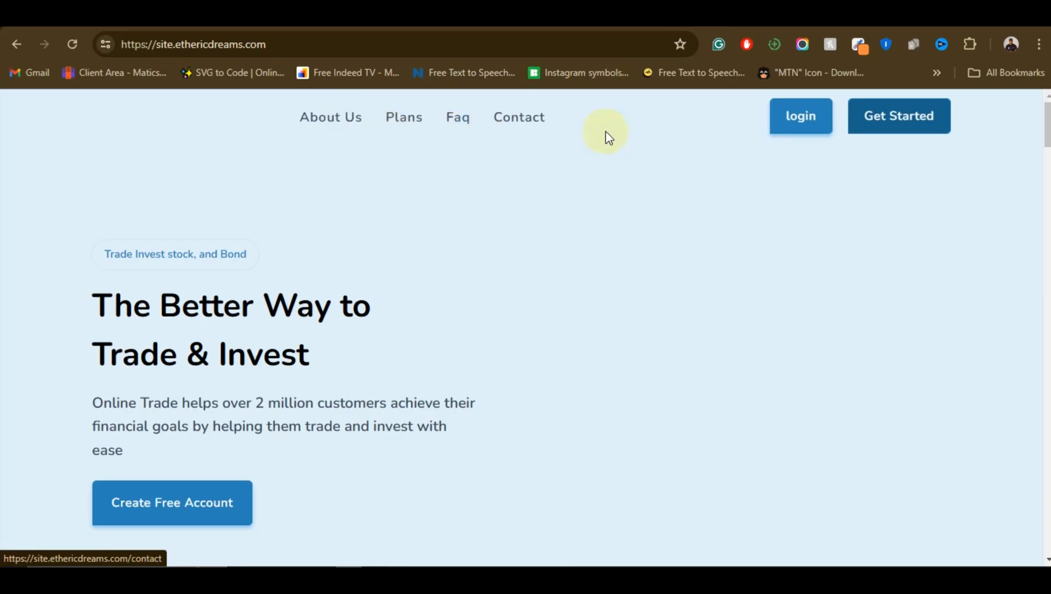
{"action": "left_click", "coordinate": [288, 47]}
{"action": "double_click", "coordinate": [289, 47]}
{"action": "triple_click", "coordinate": [288, 47]}
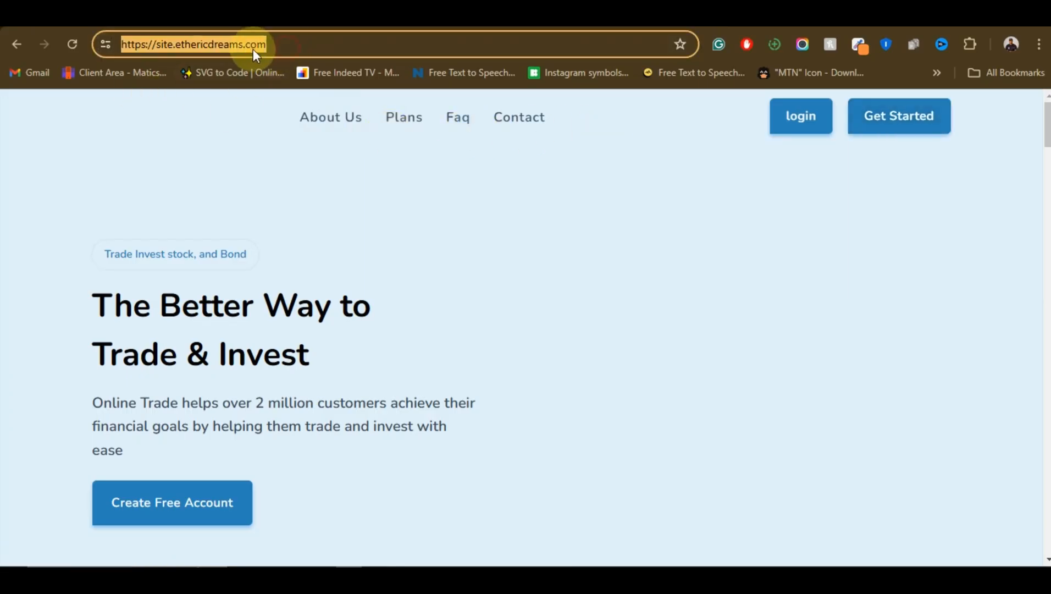
{"action": "left_click", "coordinate": [282, 43]}
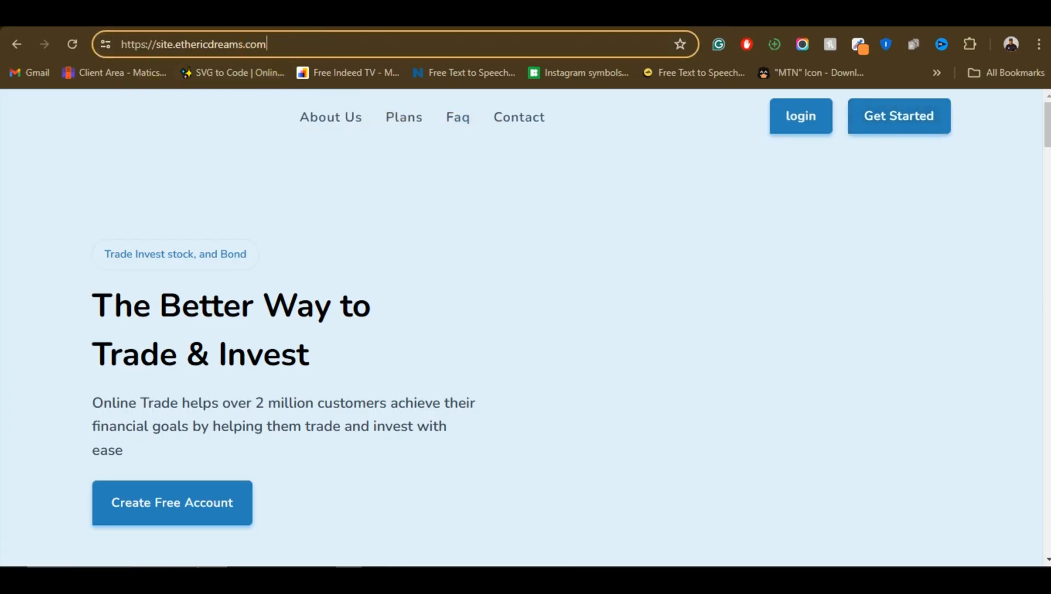
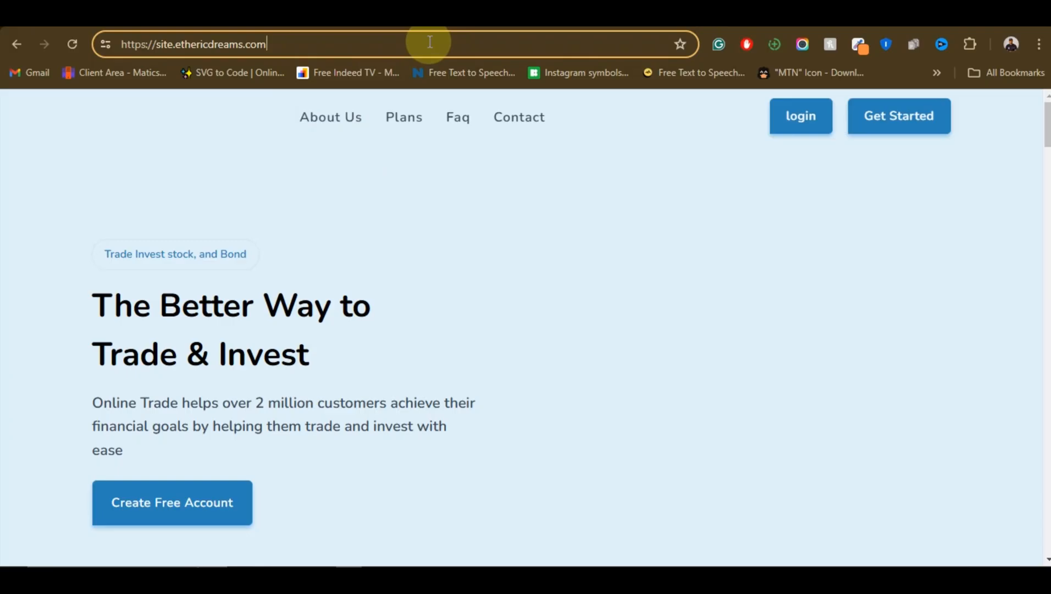
{"action": "type", "text": "/"}
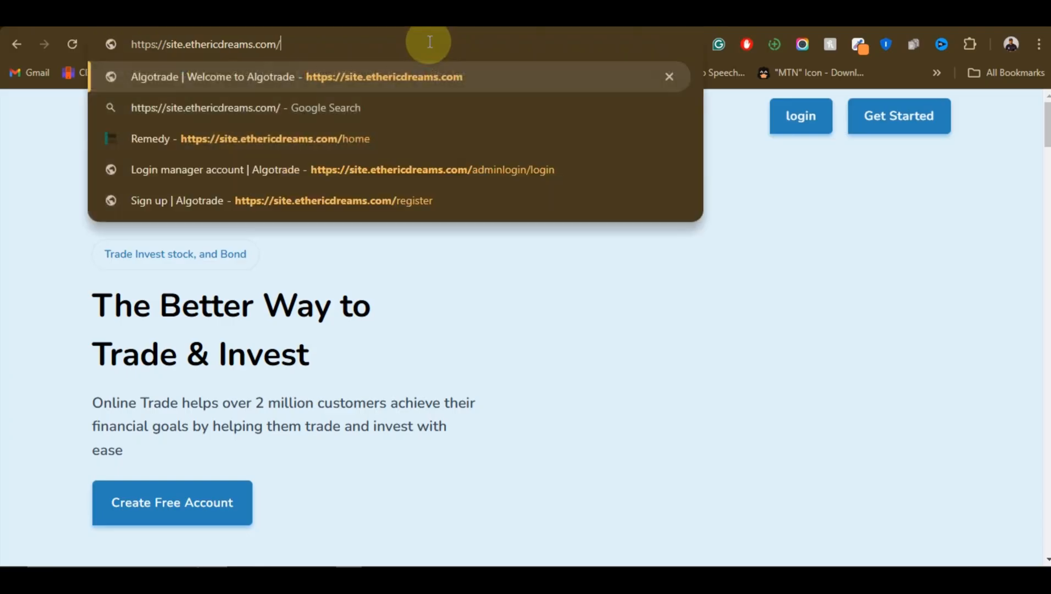
{"action": "key", "text": "Return"}
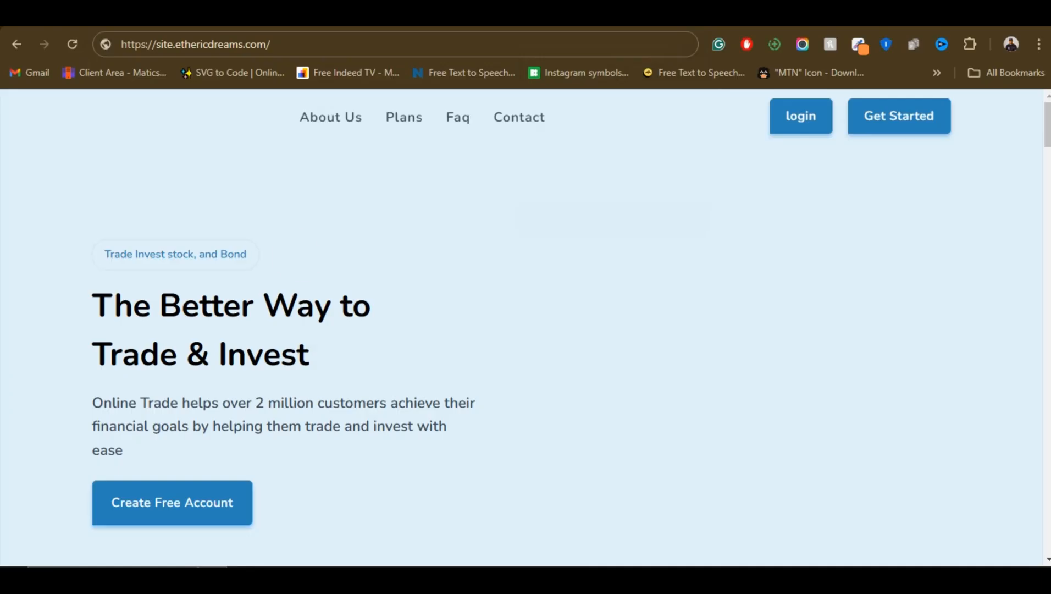
{"action": "left_click", "coordinate": [436, 44]}
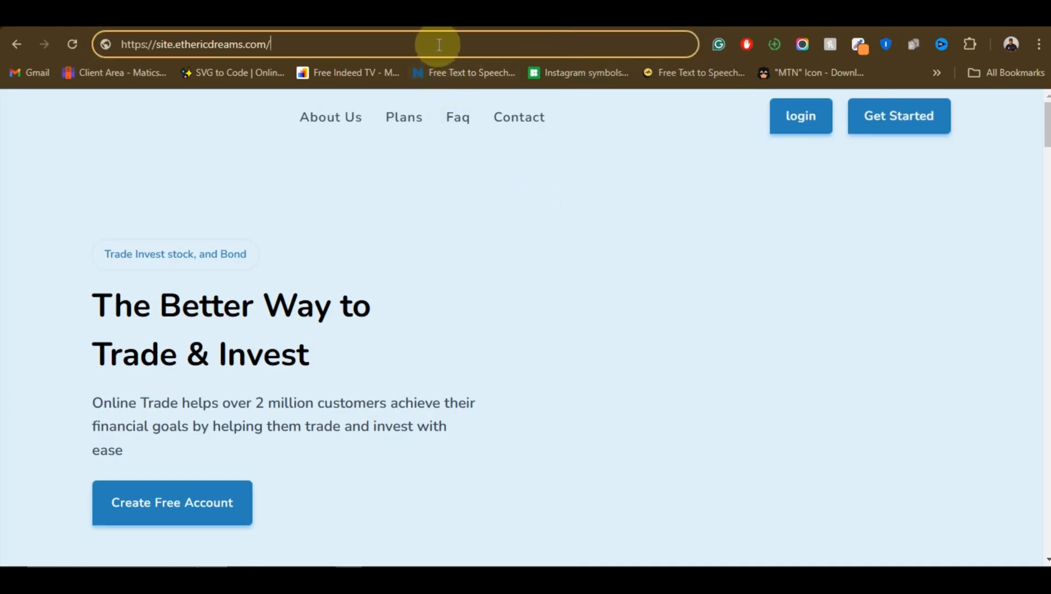
{"action": "type", "text": "admin"}
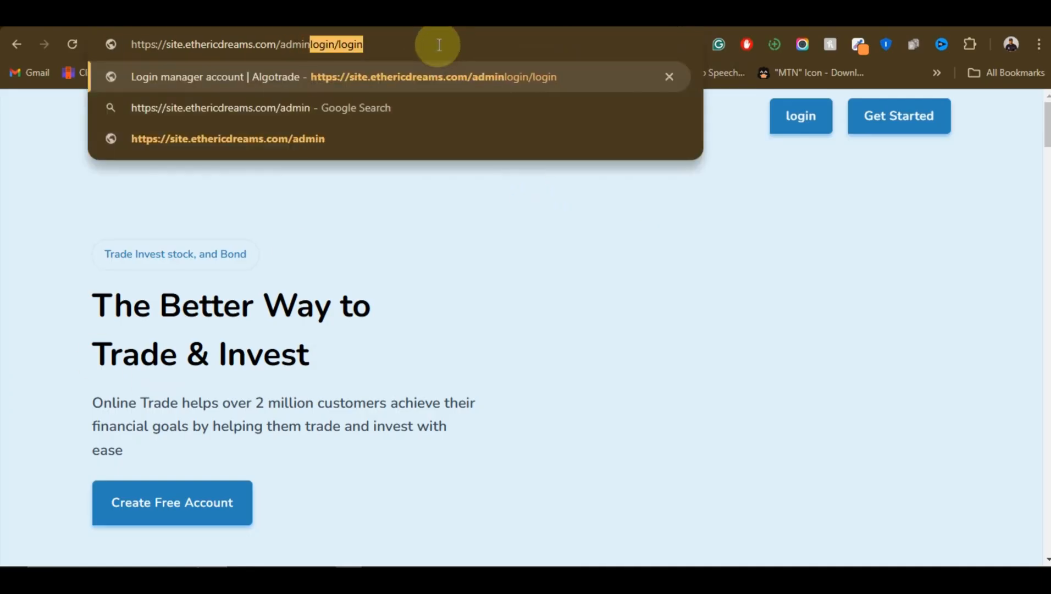
{"action": "type", "text": "login"}
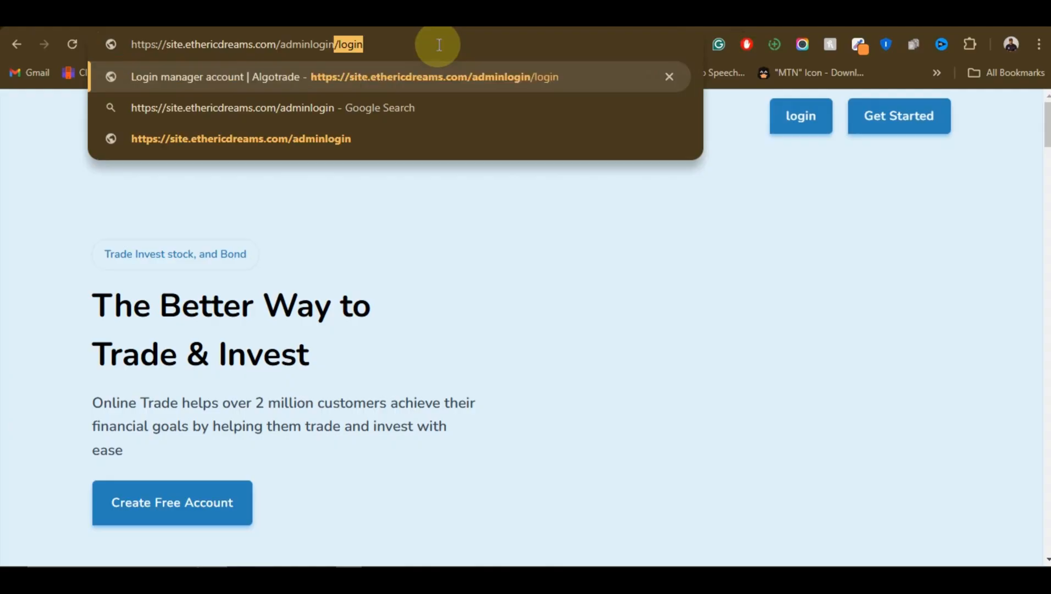
{"action": "type", "text": "/"}
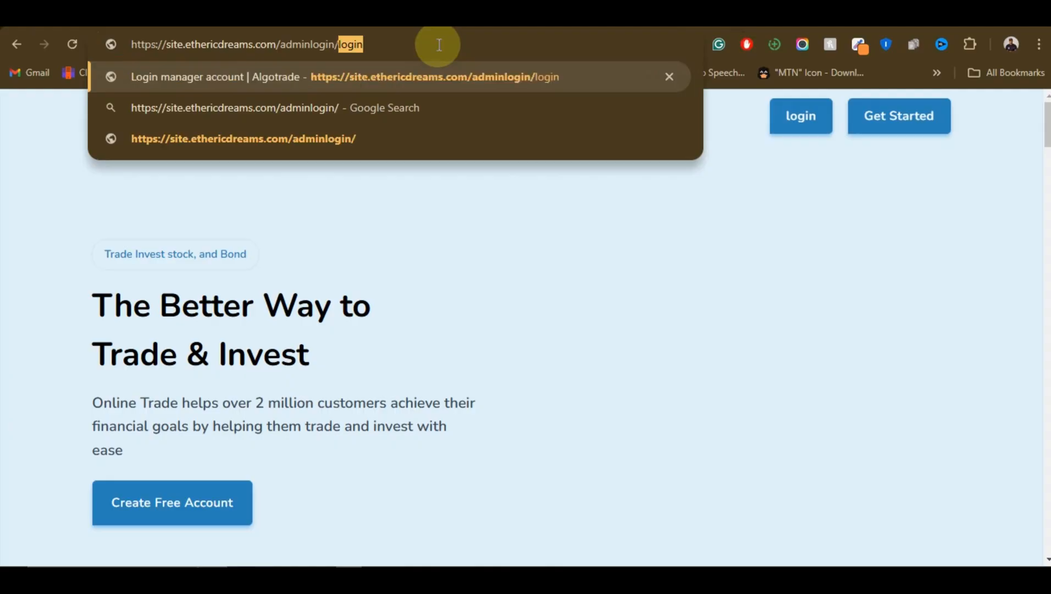
{"action": "type", "text": "login"}
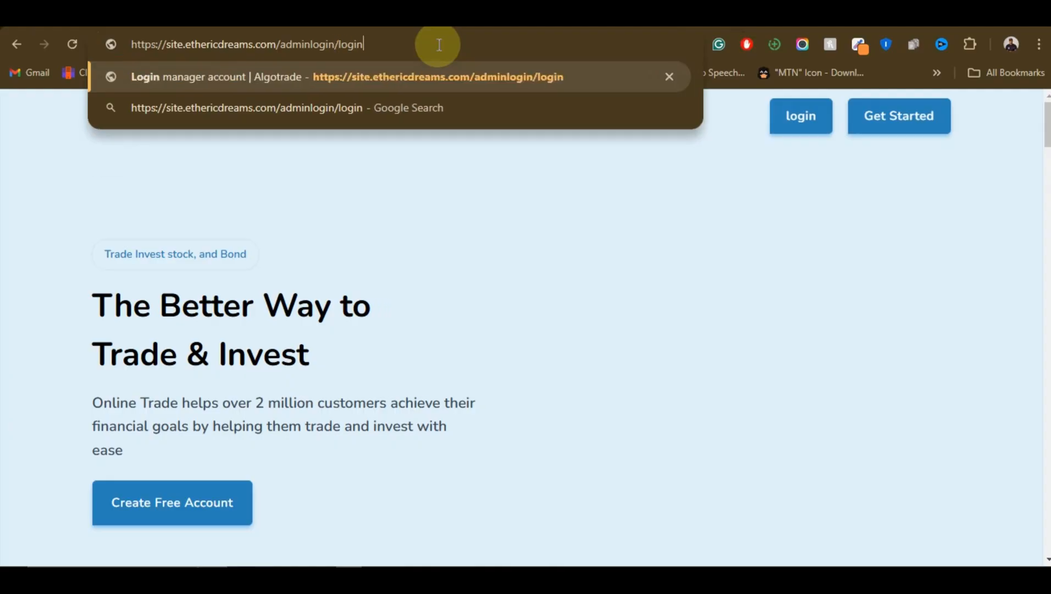
{"action": "key", "text": "Return"}
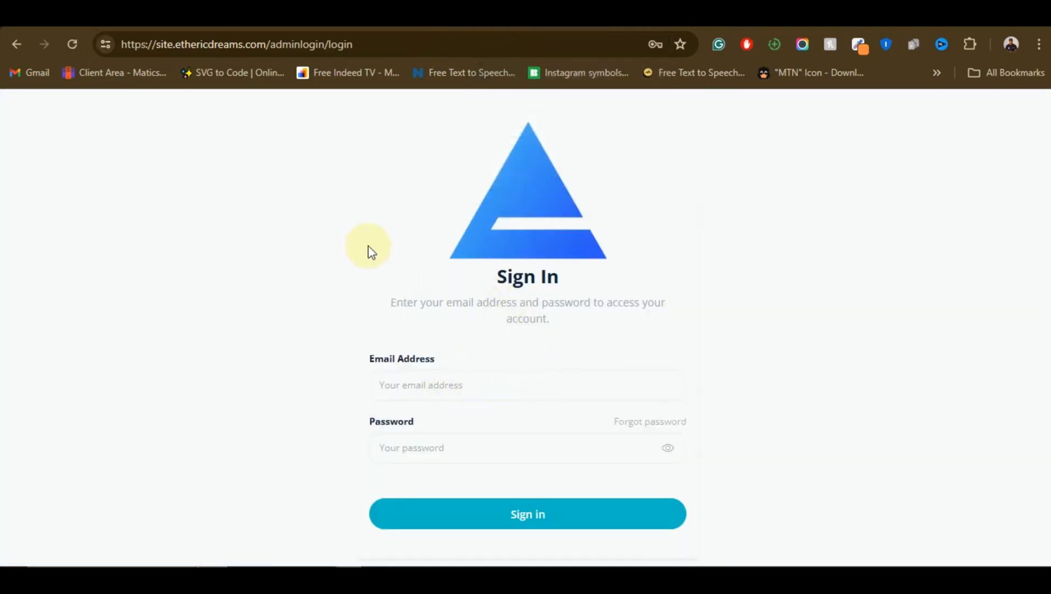
Check the email and password fields of the admin sign-in form, leave them empty, and switch to the already signed-in admin dashboard
{"action": "left_click", "coordinate": [486, 391]}
{"action": "left_click", "coordinate": [462, 446]}
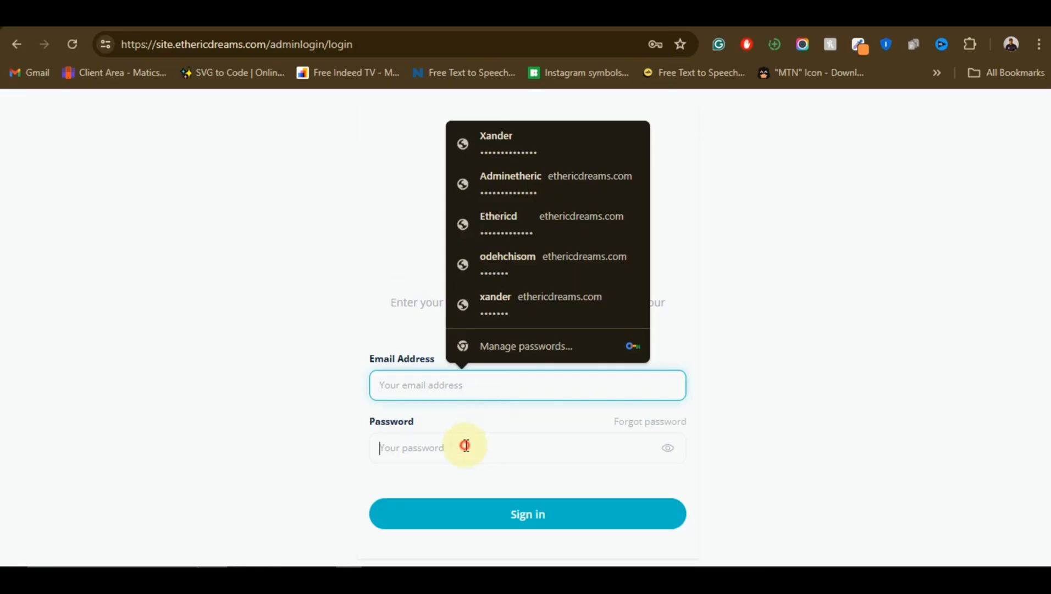
{"action": "left_click", "coordinate": [390, 376]}
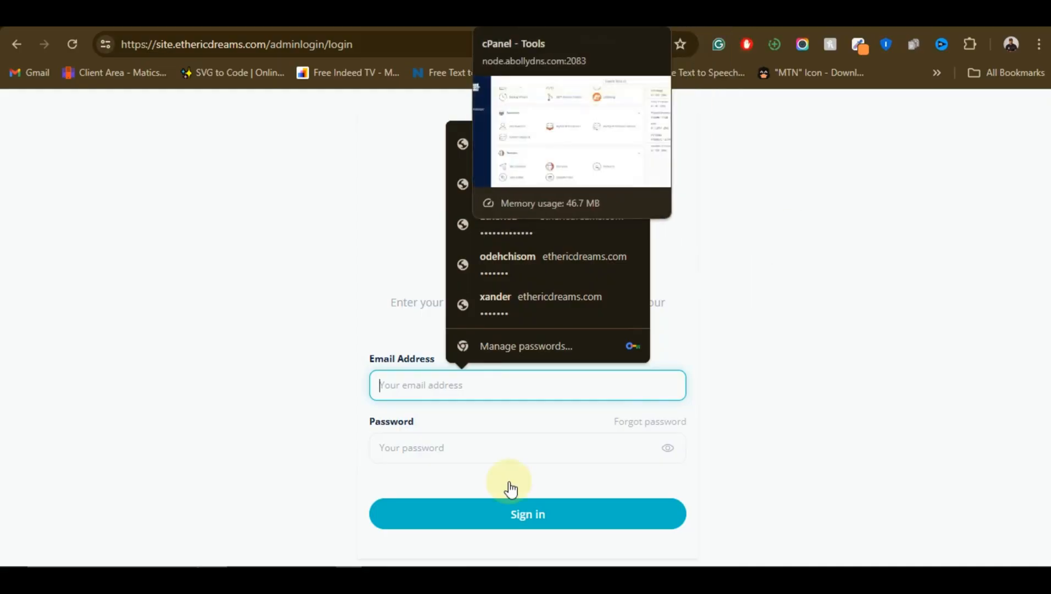
{"action": "left_click", "coordinate": [517, 17]}
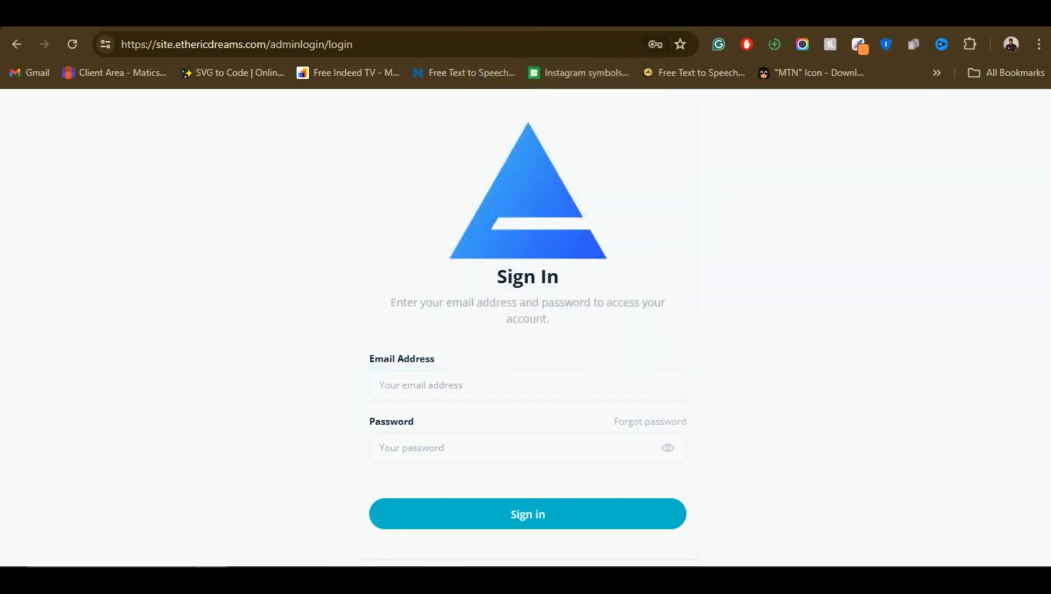
{"action": "left_click", "coordinate": [595, 17]}
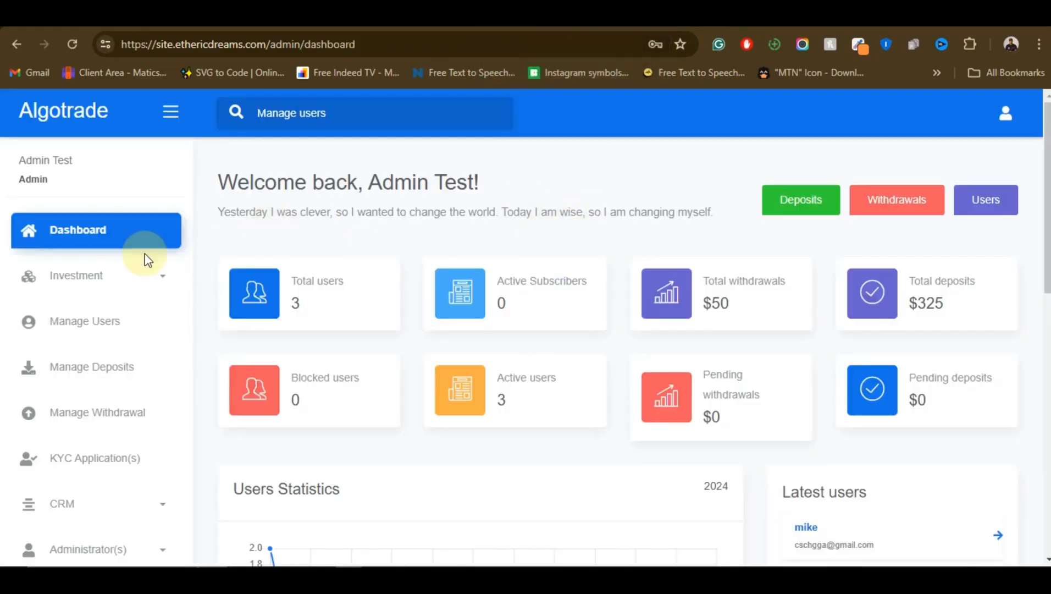
Look over the admin dashboard's statistics and charts and the Investment, users, deposits, withdrawal and KYC management entries
{"action": "scroll", "coordinate": [72, 300], "scroll_direction": "down", "scroll_amount": 4}
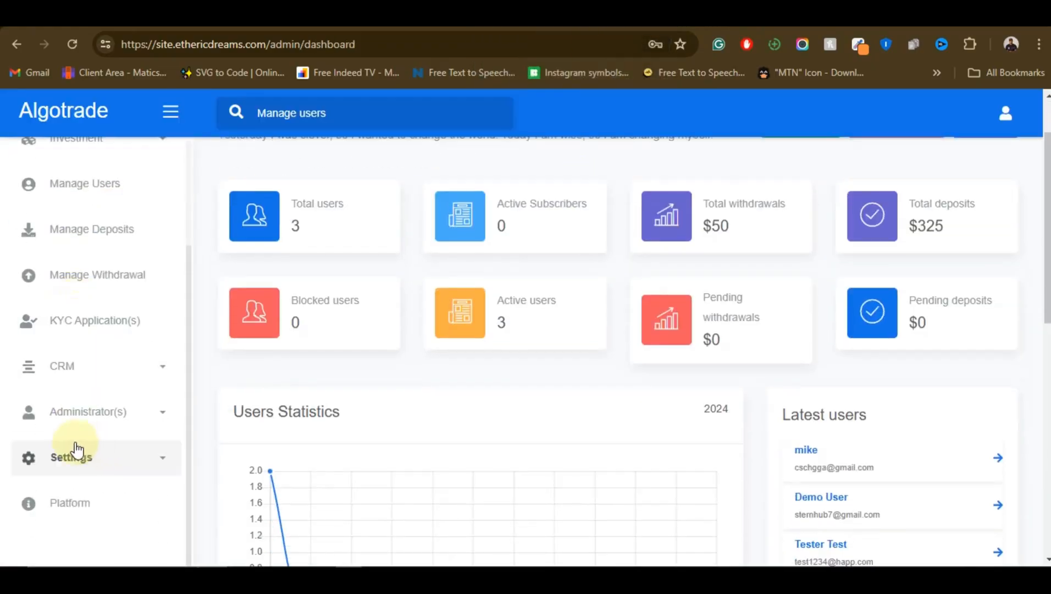
{"action": "scroll", "coordinate": [418, 385], "scroll_direction": "down", "scroll_amount": 10}
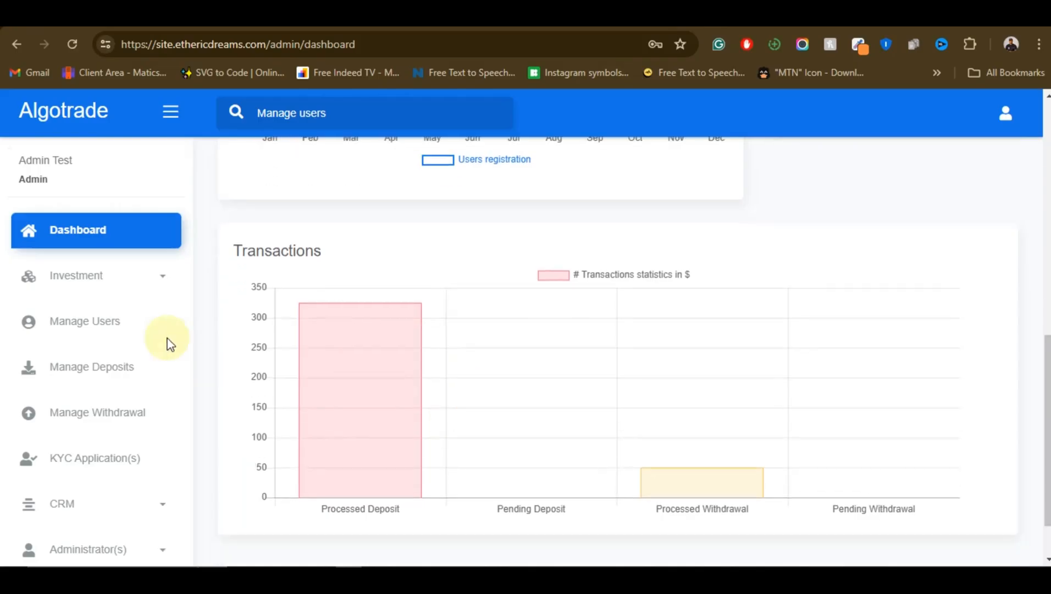
{"action": "scroll", "coordinate": [168, 343], "scroll_direction": "up", "scroll_amount": 4}
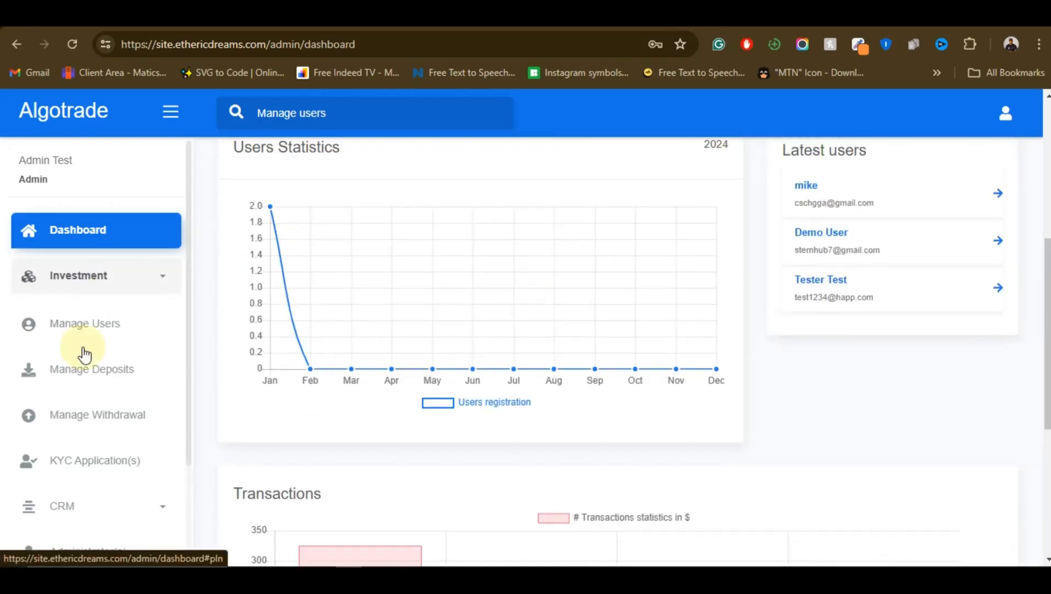
{"action": "scroll", "coordinate": [85, 355], "scroll_direction": "down", "scroll_amount": 2}
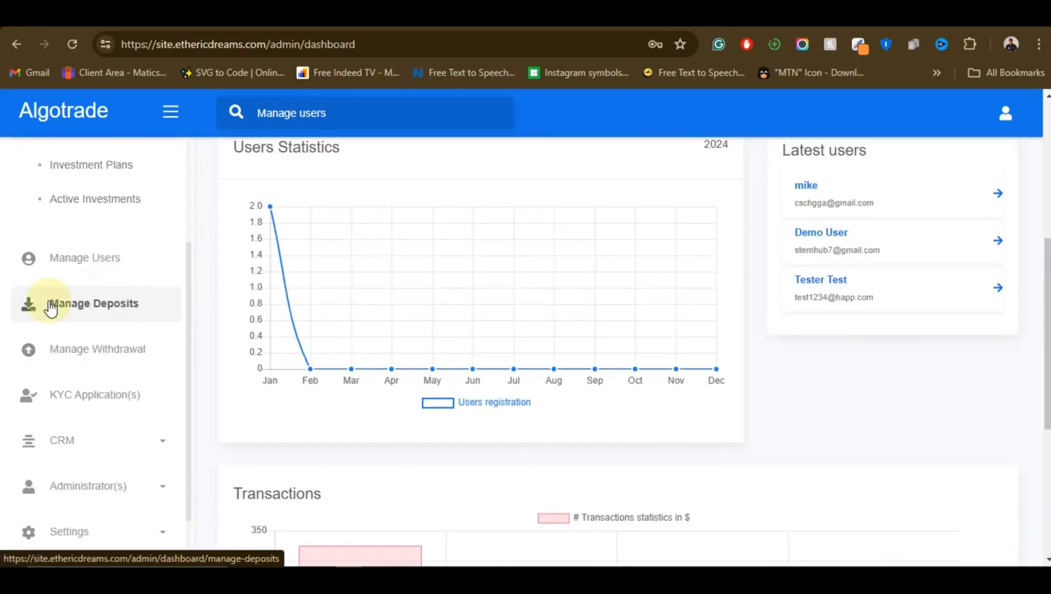
{"action": "scroll", "coordinate": [83, 344], "scroll_direction": "down", "scroll_amount": 2}
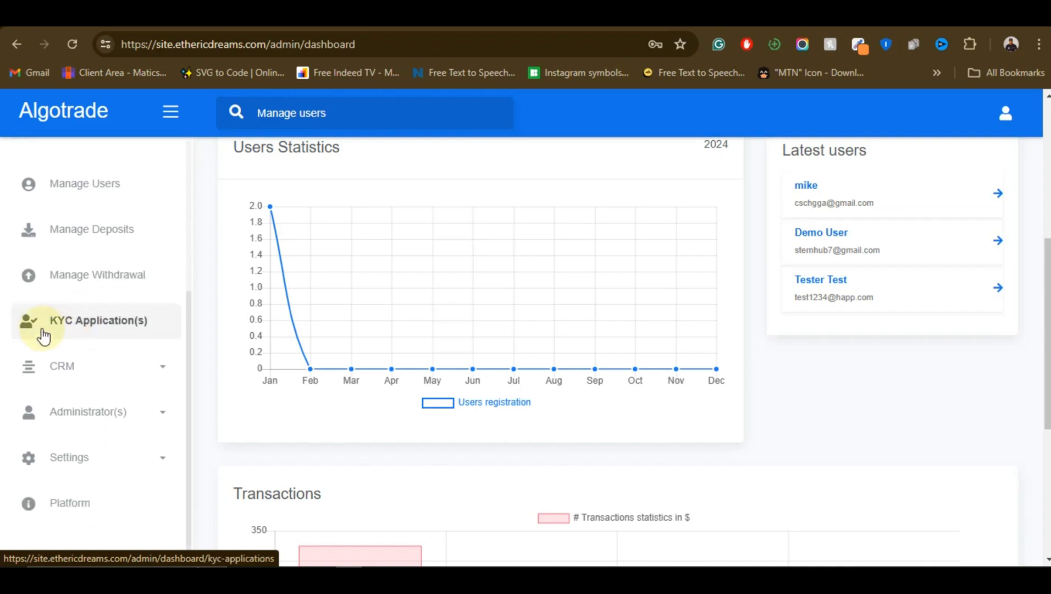
{"action": "scroll", "coordinate": [79, 407], "scroll_direction": "down", "scroll_amount": 4}
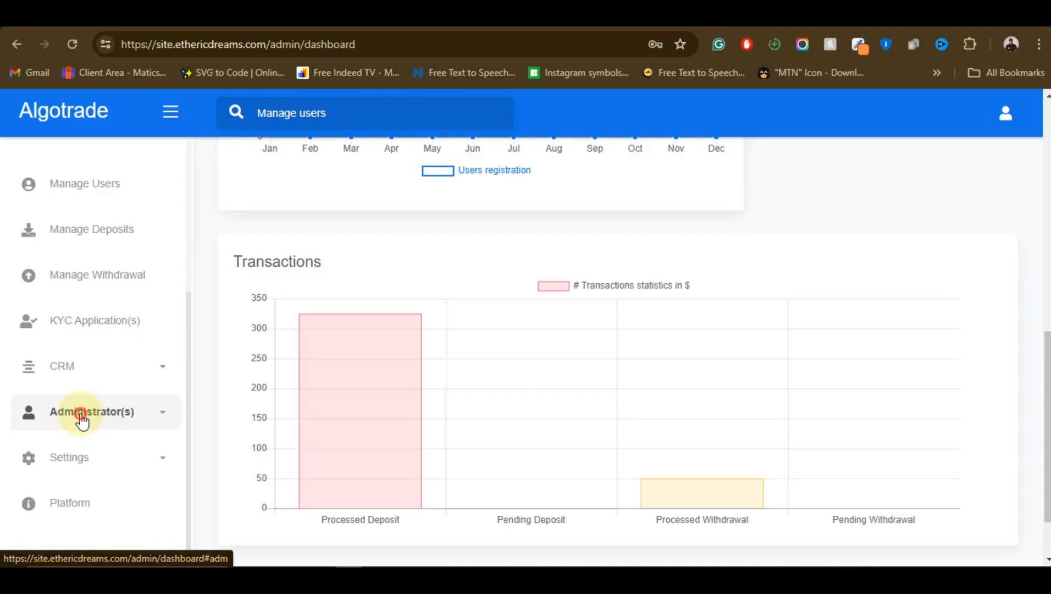
Expand the Administrator(s) and Settings groups of the admin dashboard and view the options they contain
{"action": "left_click", "coordinate": [81, 417]}
{"action": "scroll", "coordinate": [55, 434], "scroll_direction": "down", "scroll_amount": 2}
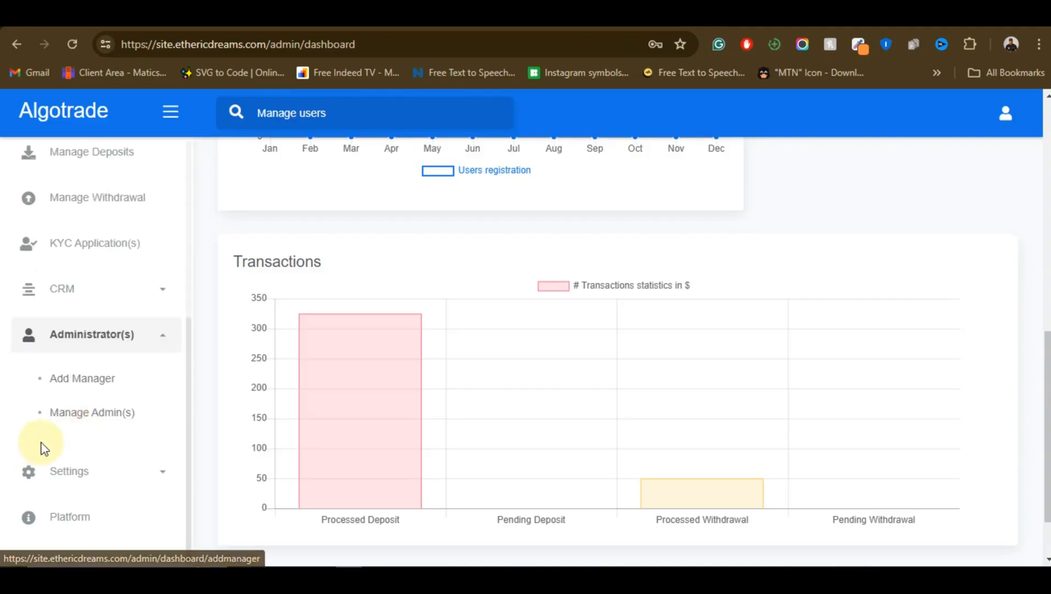
{"action": "left_click", "coordinate": [101, 468]}
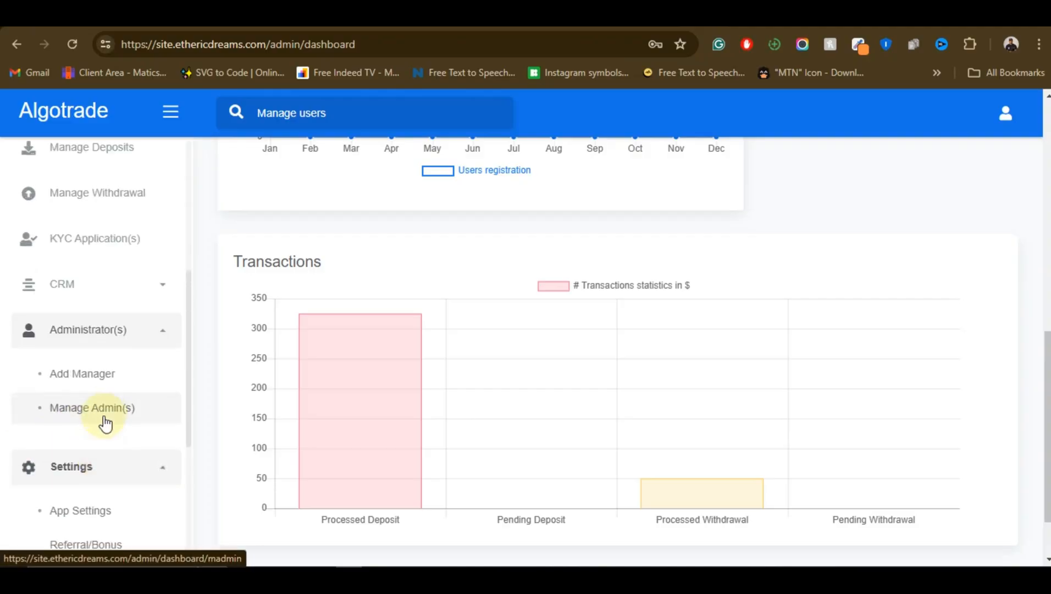
{"action": "scroll", "coordinate": [82, 407], "scroll_direction": "down", "scroll_amount": 5}
{"action": "scroll", "coordinate": [308, 412], "scroll_direction": "up", "scroll_amount": 8}
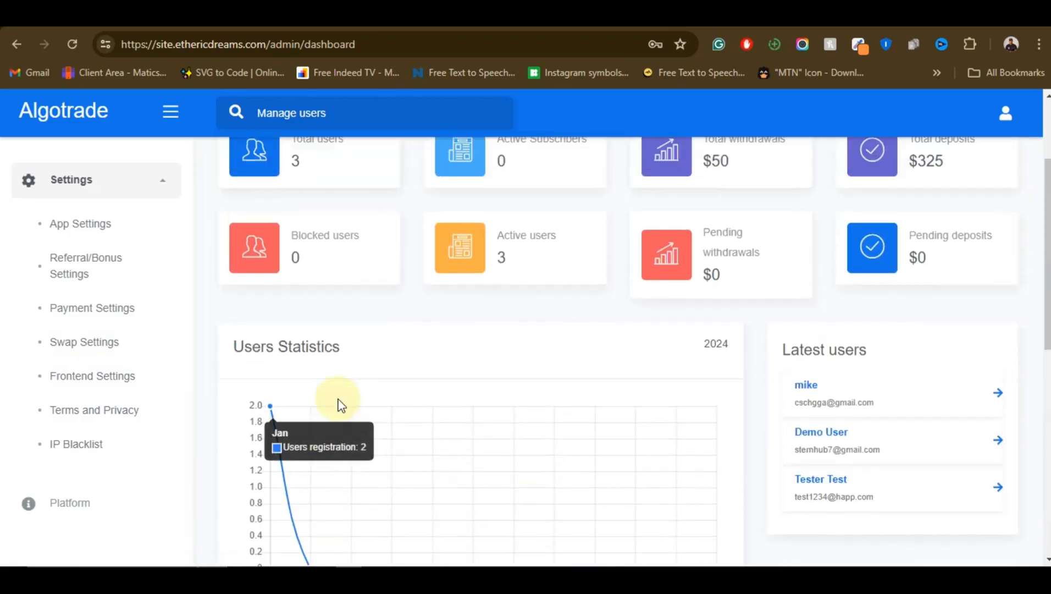
Return to the dashboard overview and review its summary cards, Users Statistics and Transactions charts once more
{"action": "scroll", "coordinate": [514, 389], "scroll_direction": "up", "scroll_amount": 2}
{"action": "scroll", "coordinate": [511, 387], "scroll_direction": "up", "scroll_amount": 1}
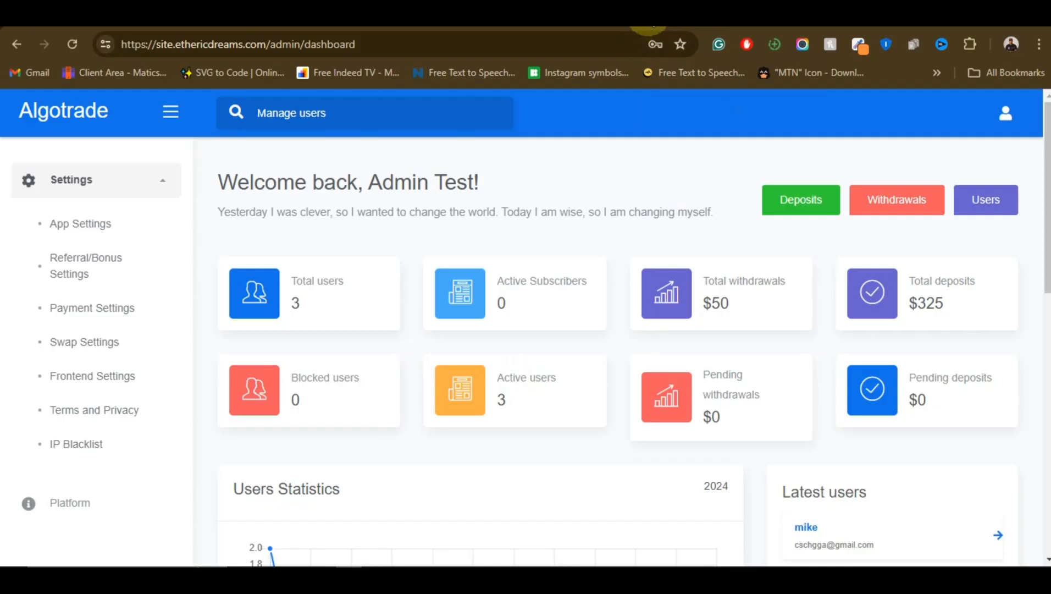
{"action": "left_click", "coordinate": [654, 16]}
{"action": "scroll", "coordinate": [563, 322], "scroll_direction": "down", "scroll_amount": 10}
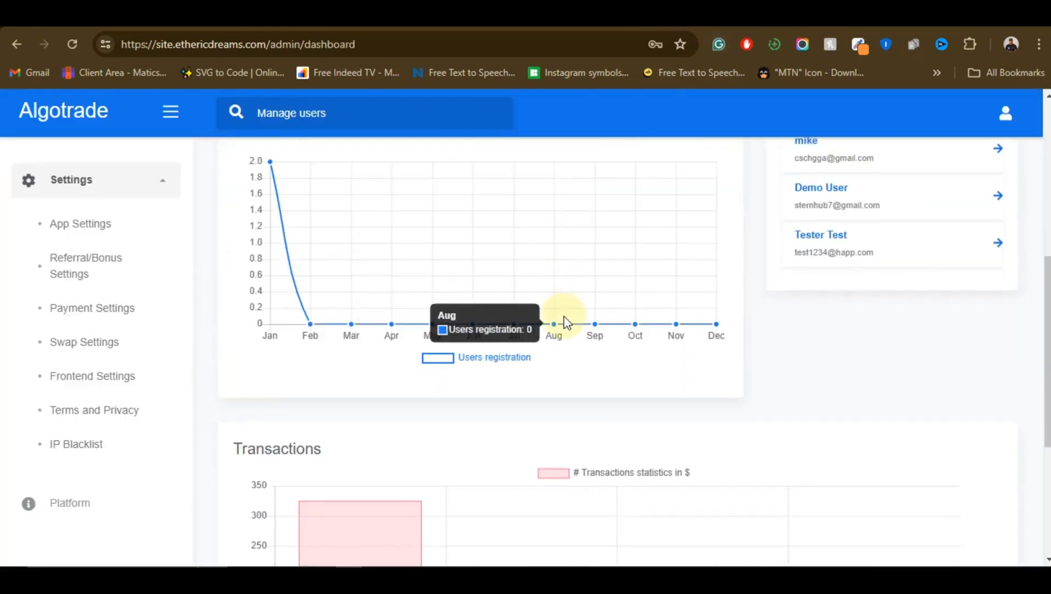
{"action": "scroll", "coordinate": [659, 333], "scroll_direction": "up", "scroll_amount": 10}
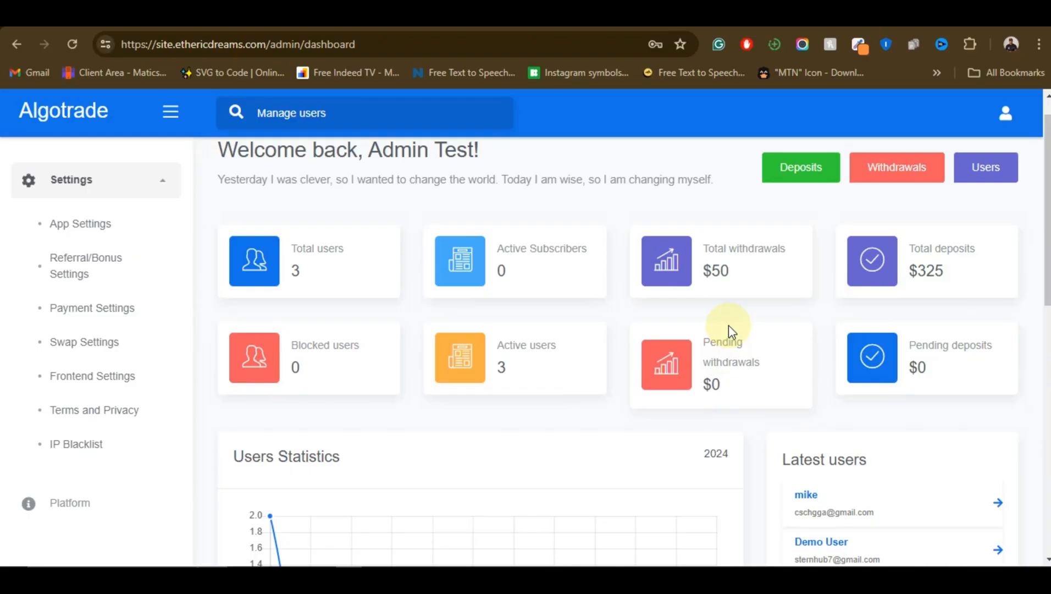
{"action": "scroll", "coordinate": [722, 325], "scroll_direction": "up", "scroll_amount": 1}
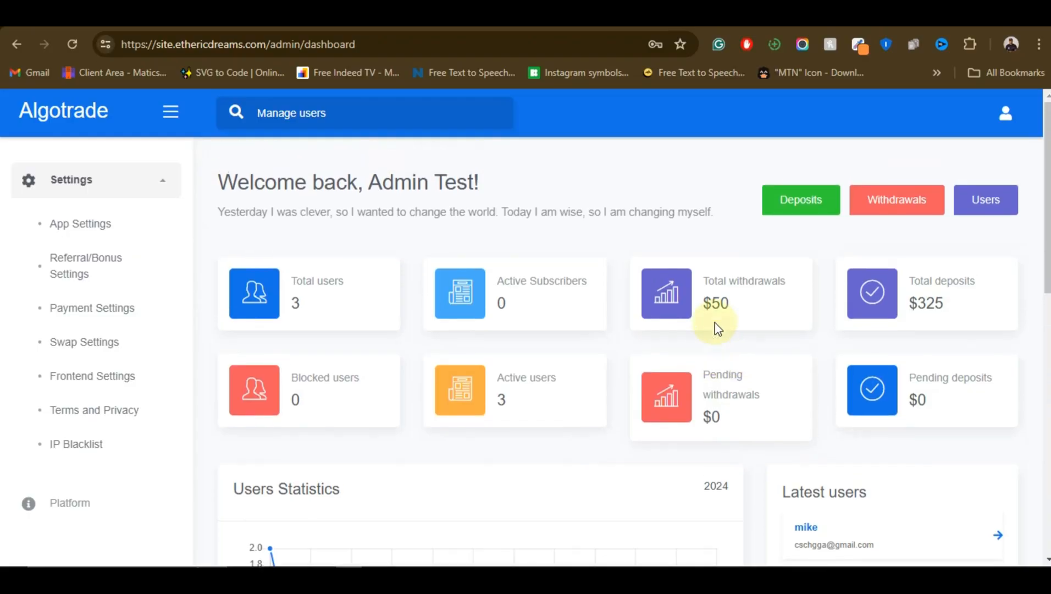